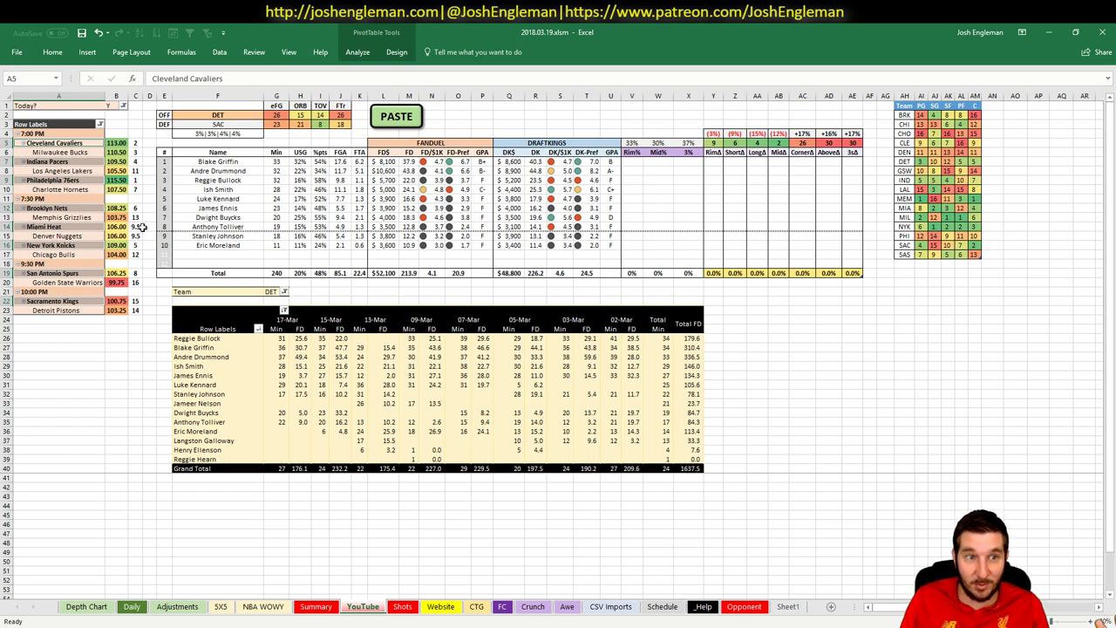
{"action": "left_click", "coordinate": [61, 320]}
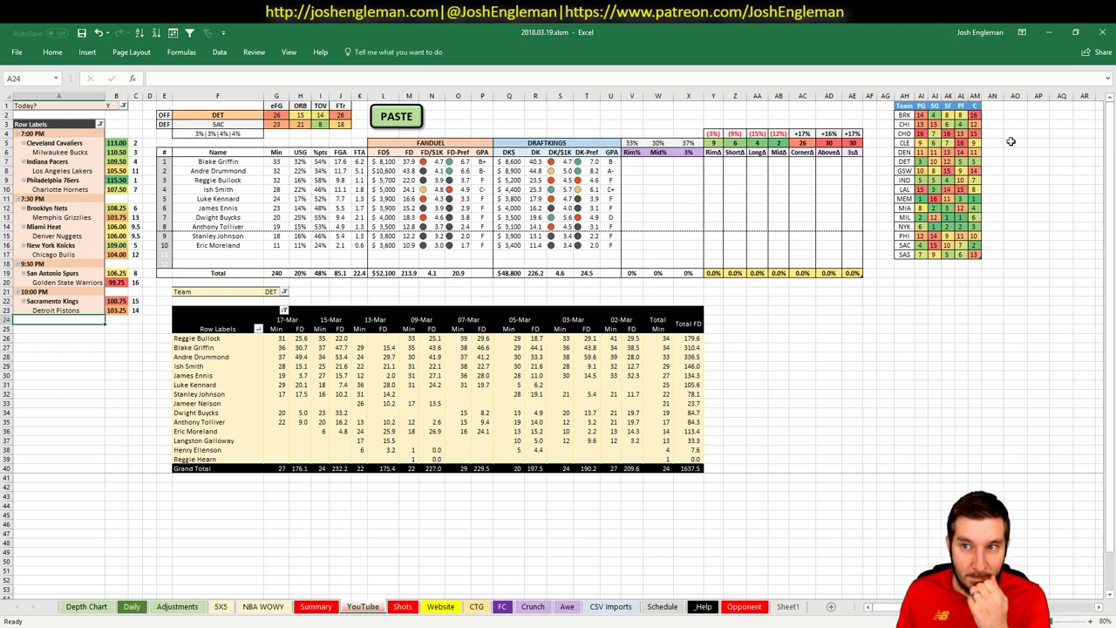
{"action": "left_click", "coordinate": [918, 115]}
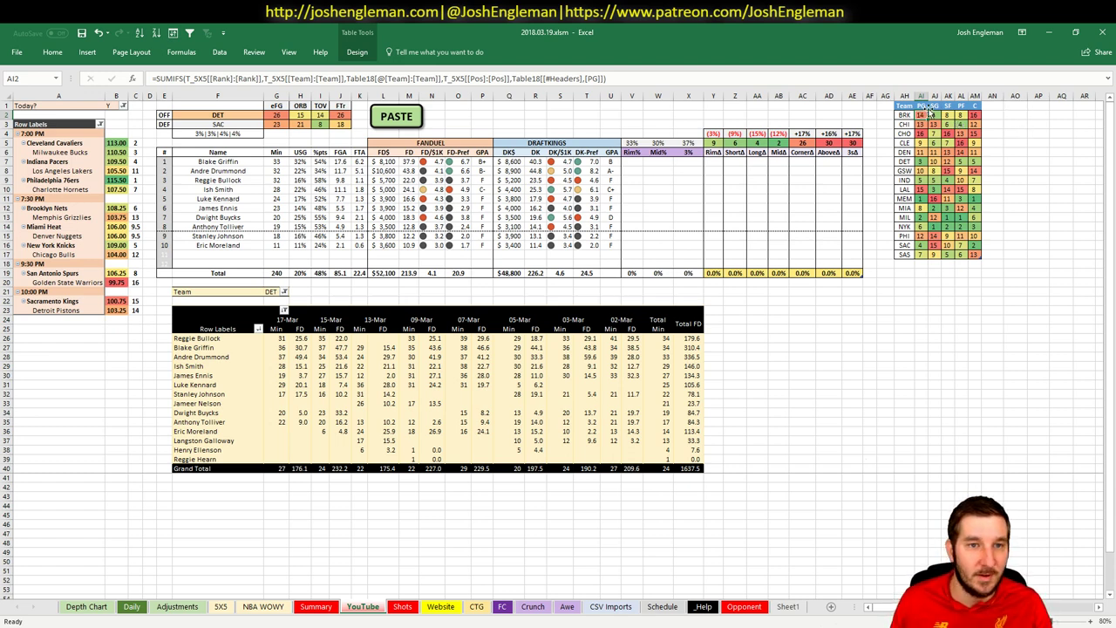
{"action": "left_click", "coordinate": [1012, 160]}
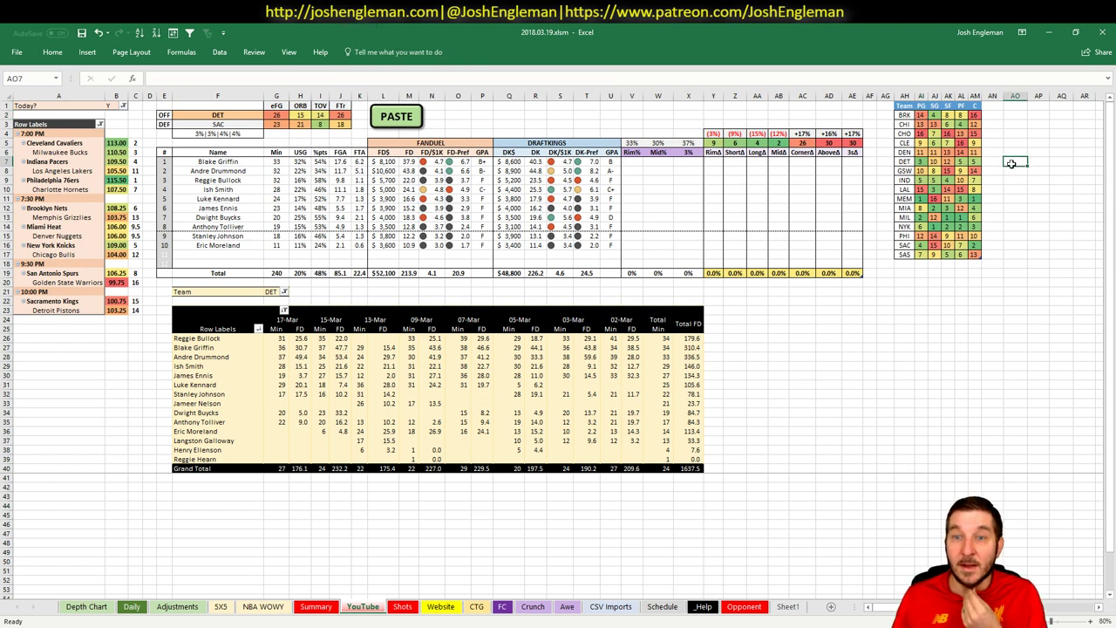
- Set the offensive team of the matchup table to CLE
{"action": "left_click", "coordinate": [217, 116]}
{"action": "type", "text": "CLE"}
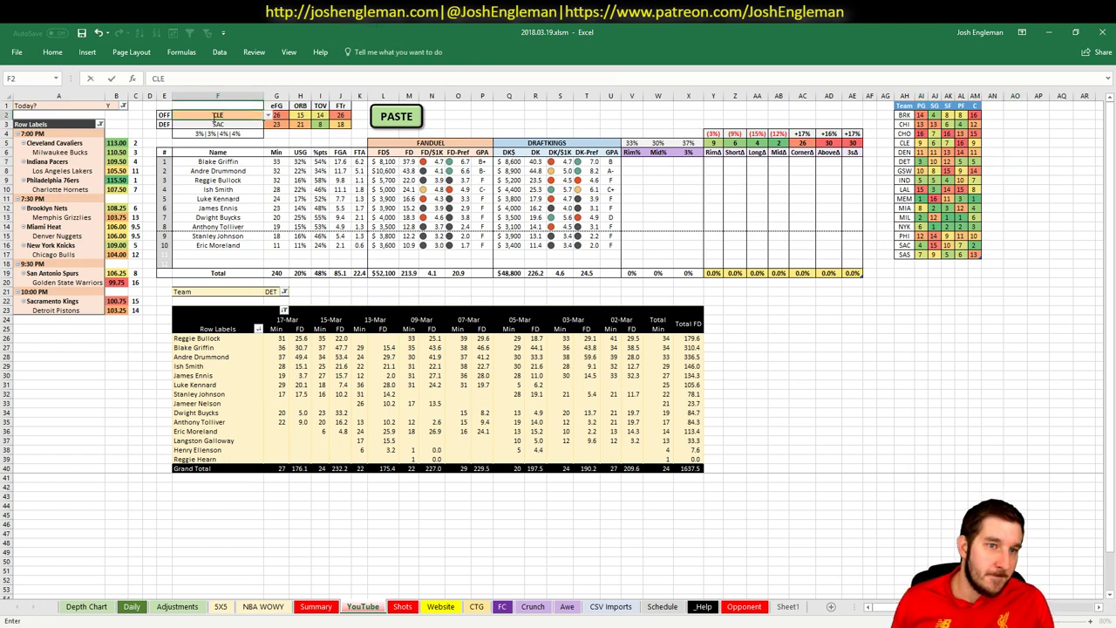
{"action": "key", "text": "Return"}
- Try to switch the recent-games pivot table's Team filter to CLE
{"action": "left_click", "coordinate": [272, 292]}
{"action": "type", "text": "CL"}
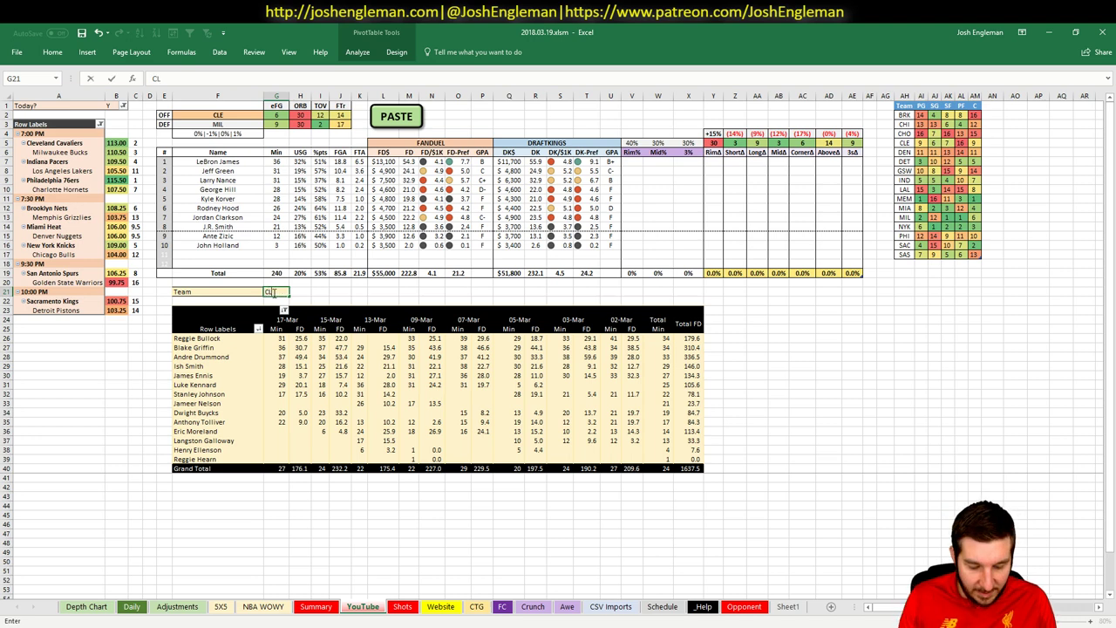
{"action": "type", "text": "E"}
{"action": "key", "text": "Return"}
{"action": "key", "text": "Return"}
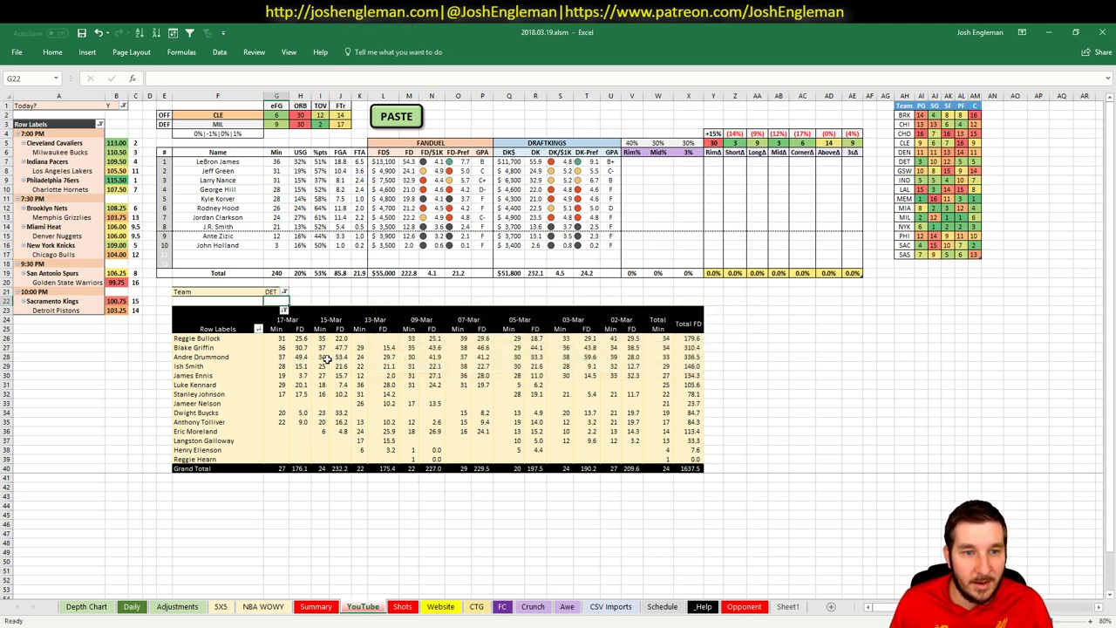
{"action": "right_click", "coordinate": [327, 359]}
{"action": "key", "text": "Escape"}
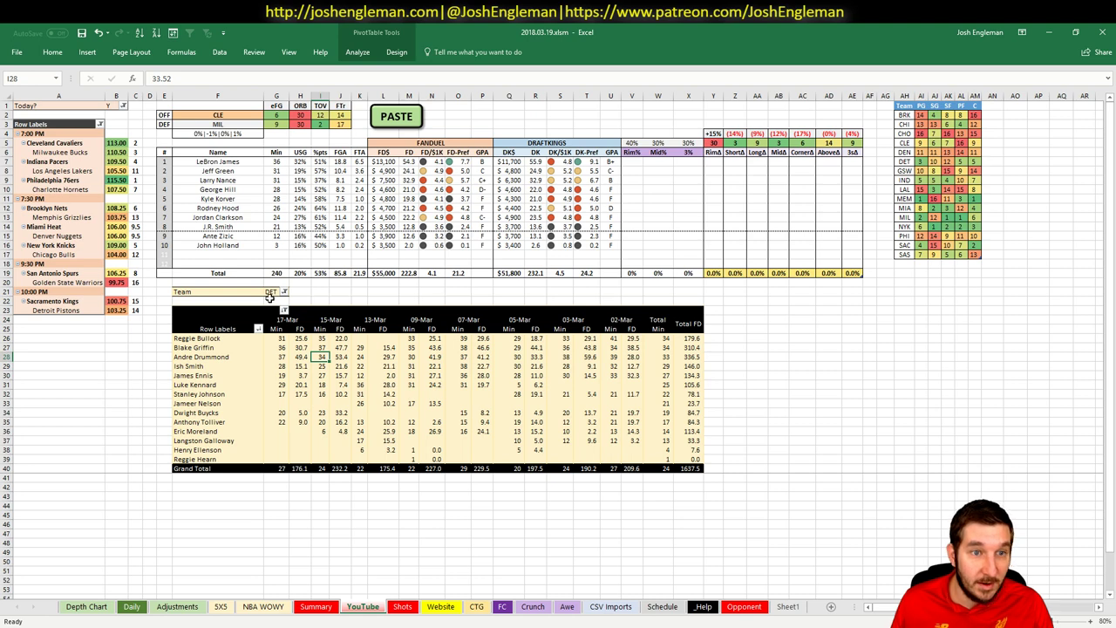
- Filter the recent-games pivot table to show only team CLE
{"action": "left_click", "coordinate": [271, 292]}
{"action": "type", "text": "CL"}
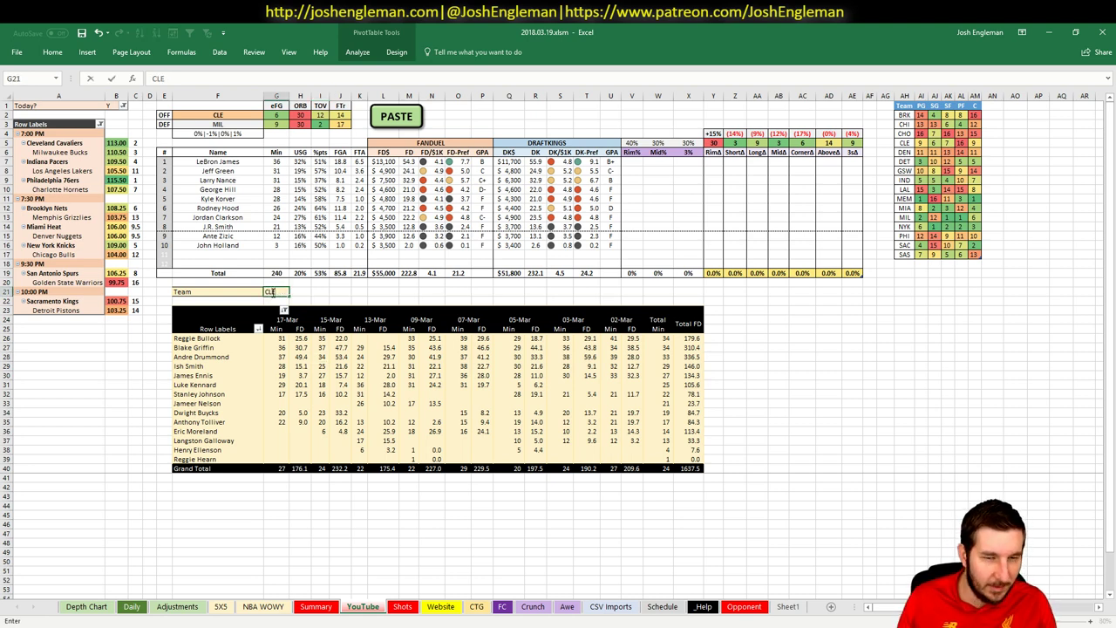
{"action": "type", "text": "E"}
{"action": "key", "text": "Return"}
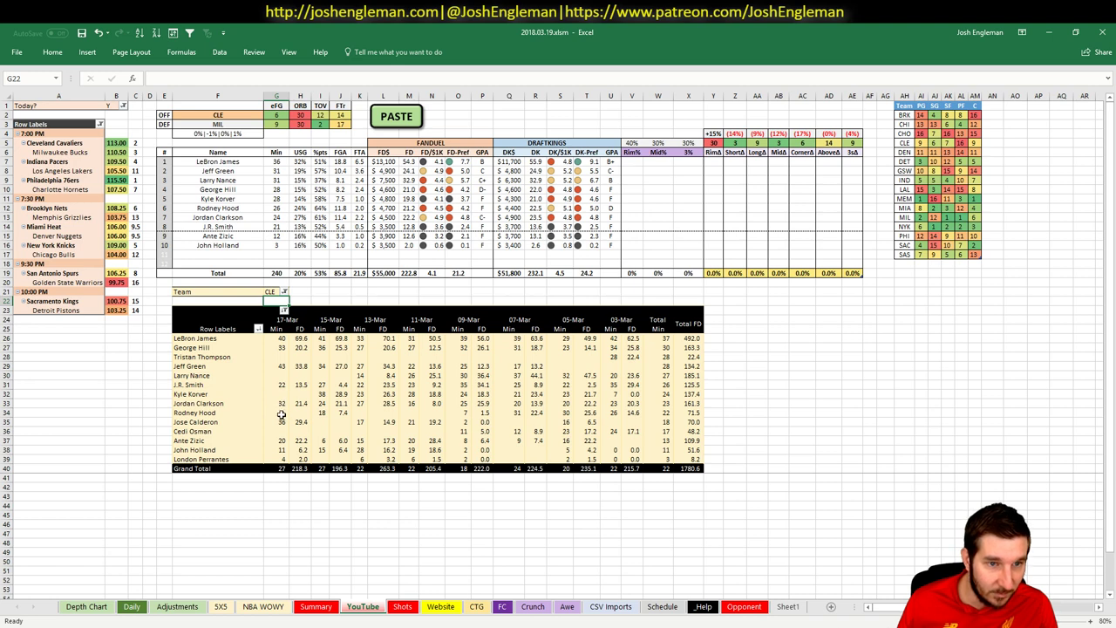
{"action": "left_click", "coordinate": [536, 298]}
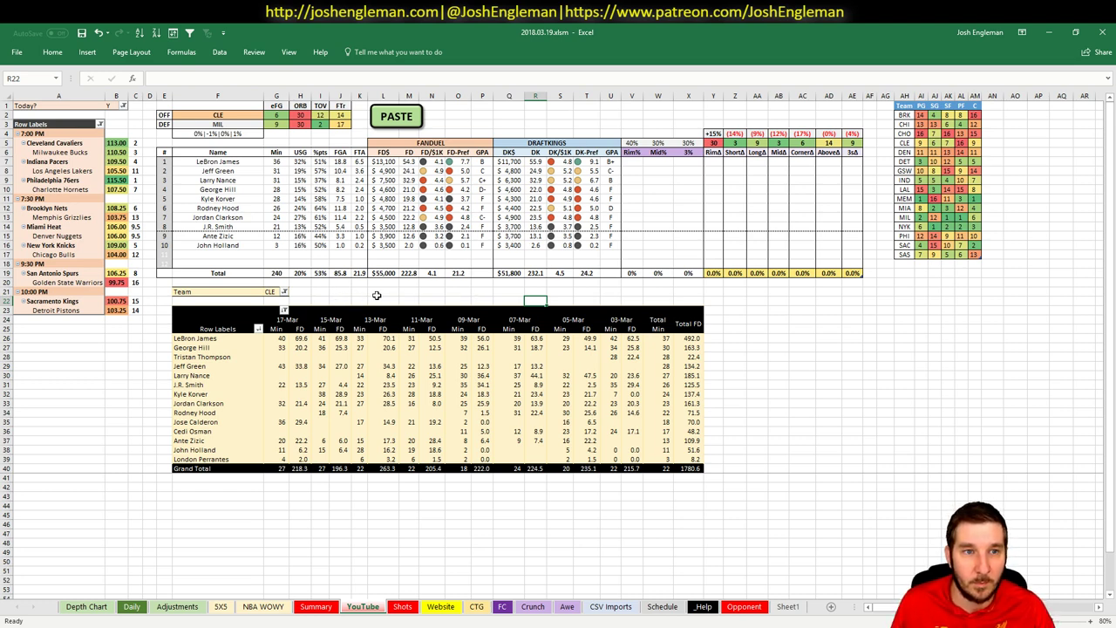
- Switch to the FantasyCruncher FanDuel NBA page in the browser and list only the SF players
{"action": "key", "text": "alt+Tab"}
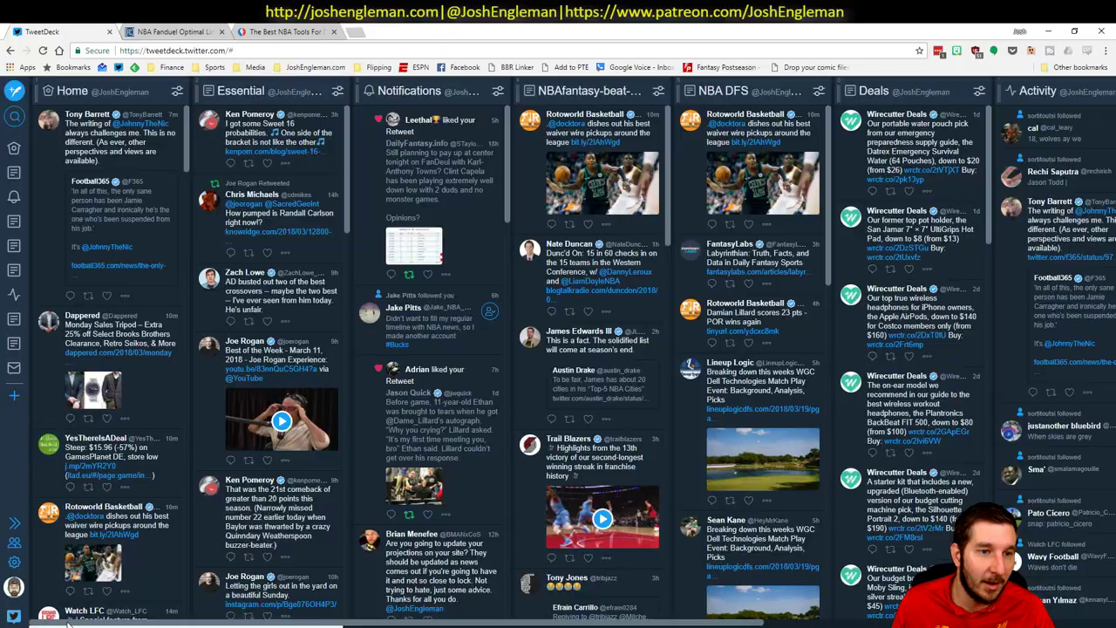
{"action": "left_click", "coordinate": [171, 31]}
{"action": "left_click", "coordinate": [213, 132]}
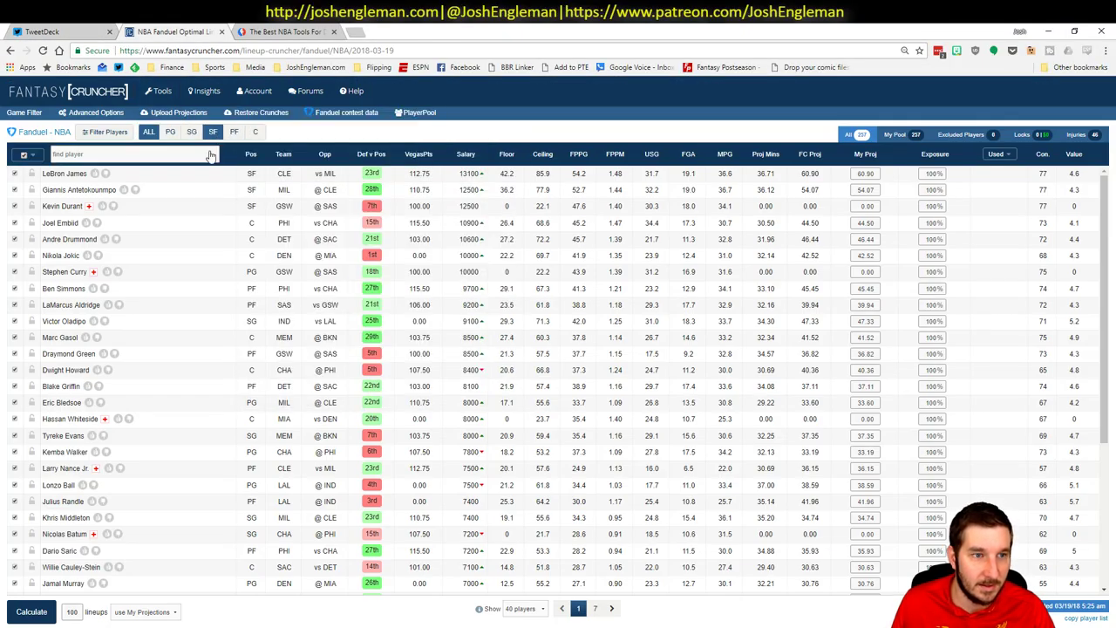
- Review LeBron James's game log filtered to opponent MIL, including earlier seasons, and close it
{"action": "left_click", "coordinate": [70, 174]}
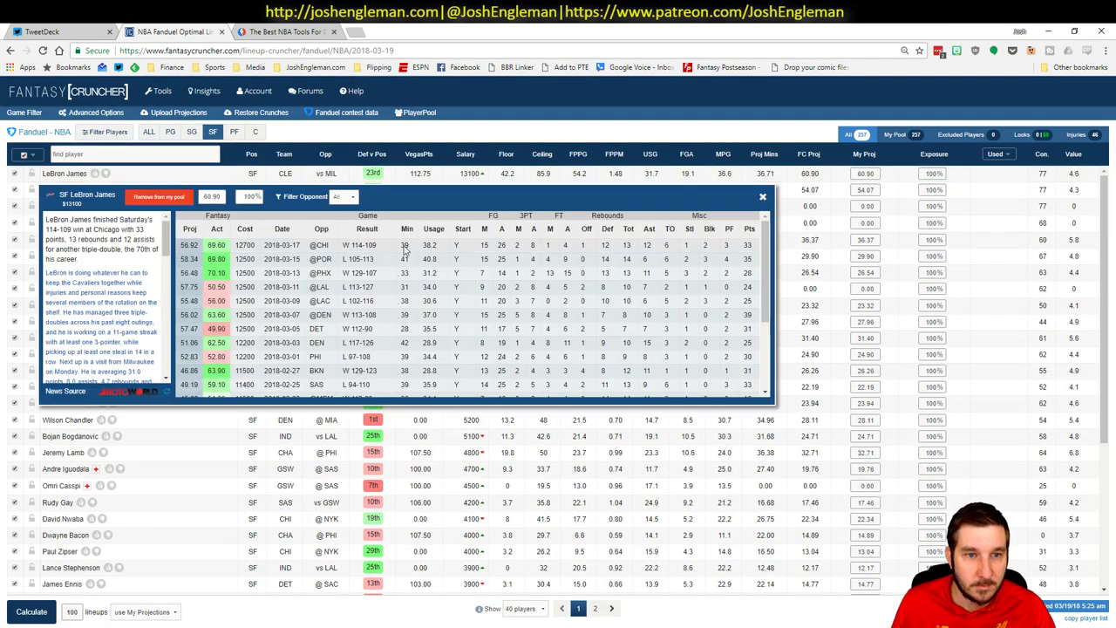
{"action": "left_click", "coordinate": [352, 199]}
{"action": "left_click", "coordinate": [340, 223]}
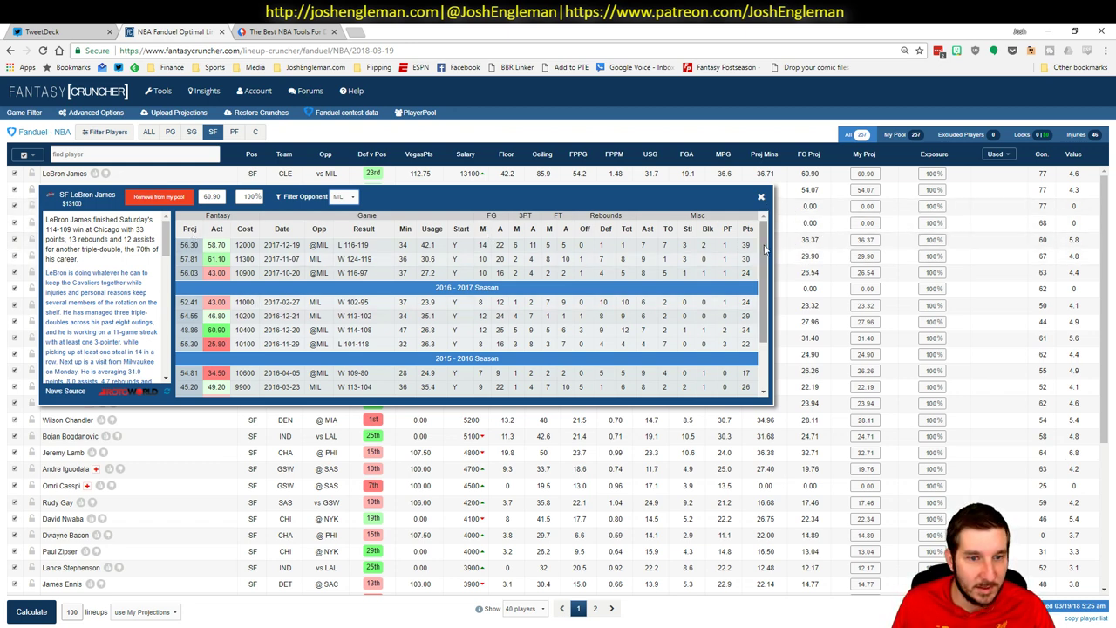
{"action": "scroll", "coordinate": [759, 262], "scroll_direction": "down", "scroll_amount": 1}
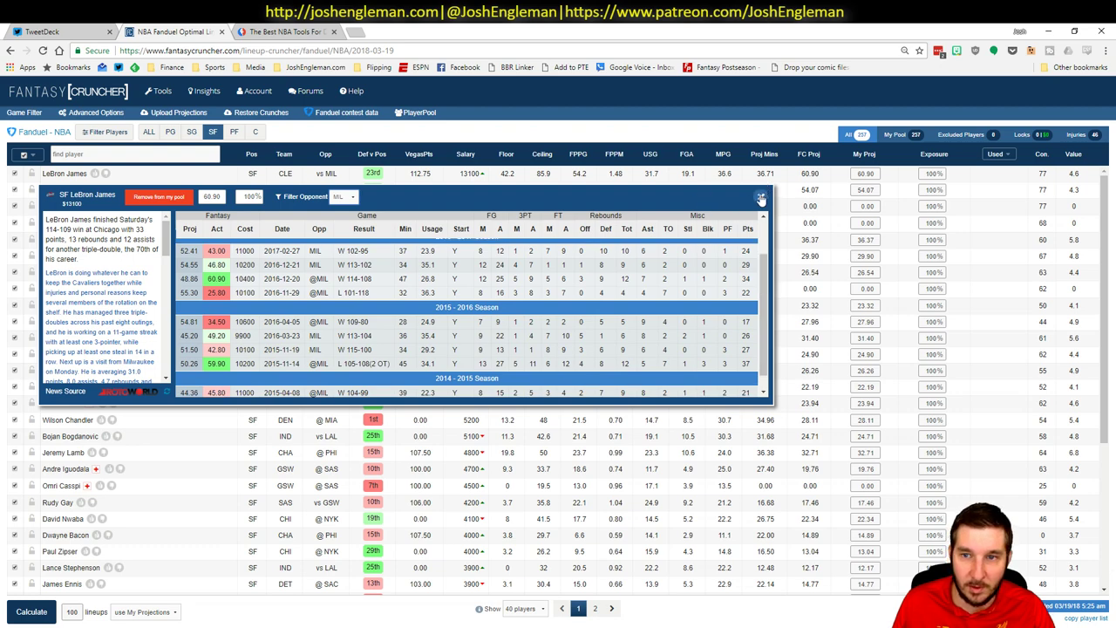
{"action": "left_click", "coordinate": [760, 198]}
- Review Giannis Antetokounmpo's game log filtered to opponent CLE and close it
{"action": "left_click", "coordinate": [107, 193]}
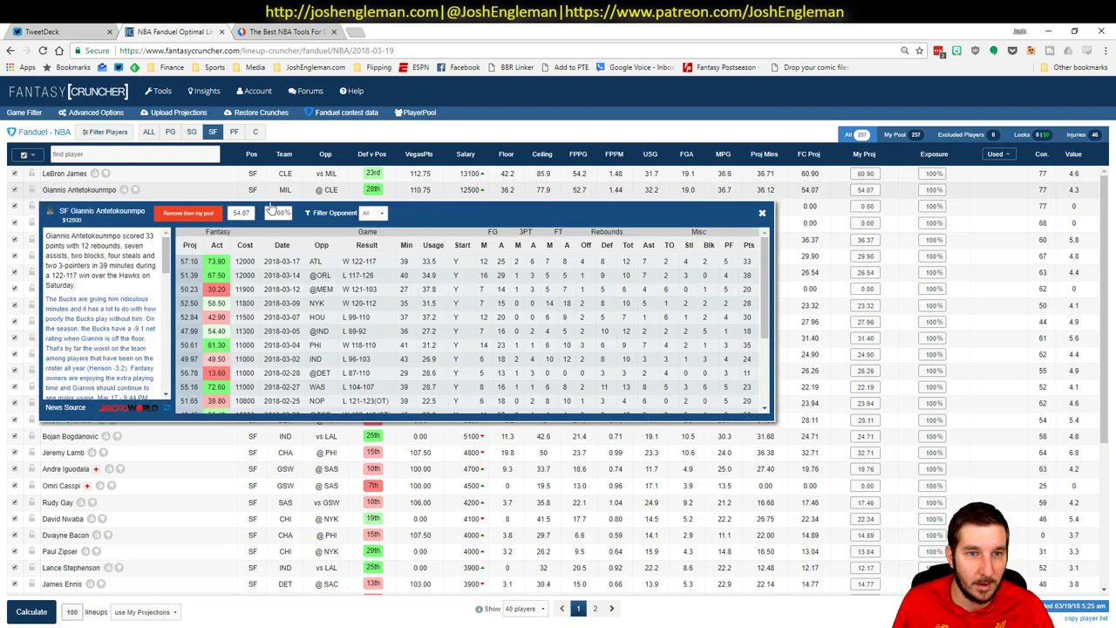
{"action": "left_click", "coordinate": [373, 212]}
{"action": "left_click", "coordinate": [371, 234]}
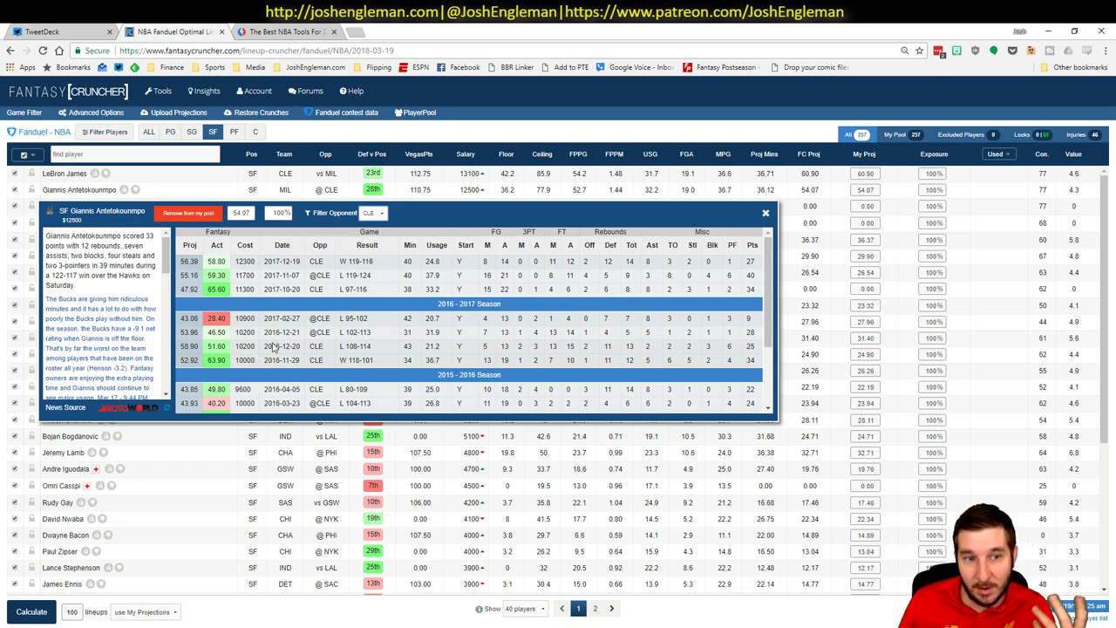
{"action": "left_click", "coordinate": [766, 213]}
- Return to the Excel workbook and examine Milwaukee's ranks in the positional table, starting from PG
{"action": "key", "text": "alt+Tab"}
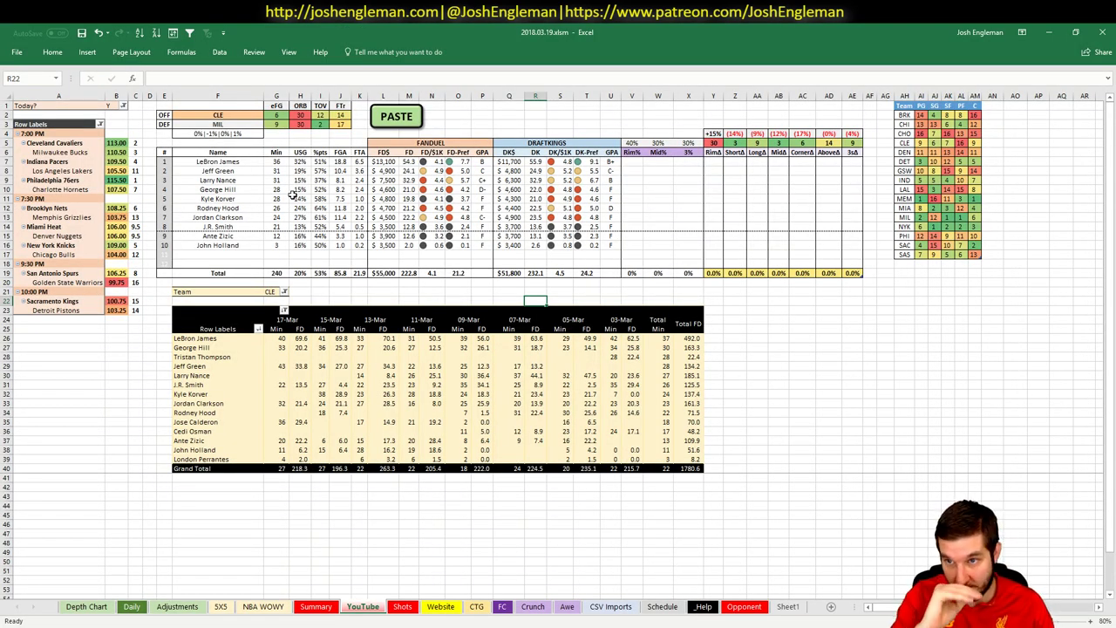
{"action": "left_click_drag", "start_coordinate": [920, 217], "coordinate": [961, 218]}
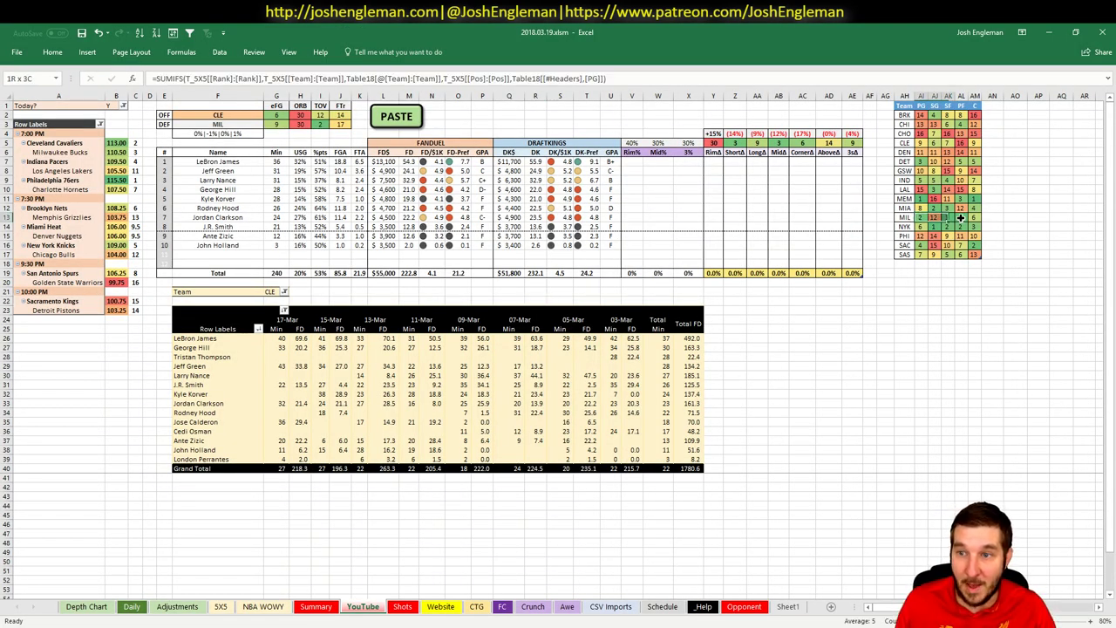
{"action": "left_click", "coordinate": [772, 302]}
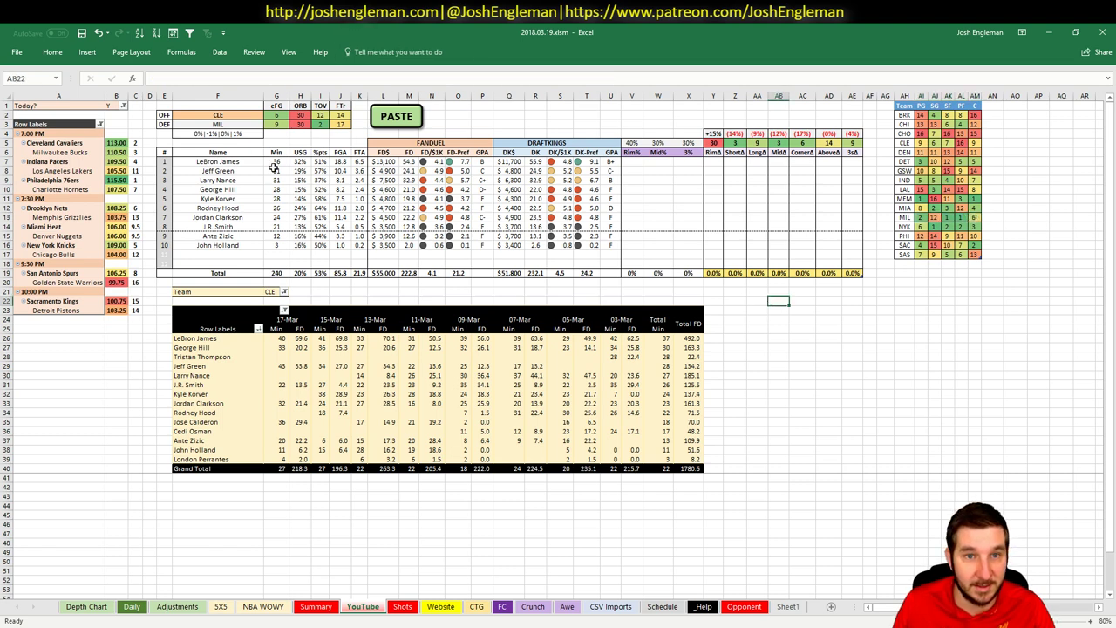
{"action": "left_click", "coordinate": [245, 117]}
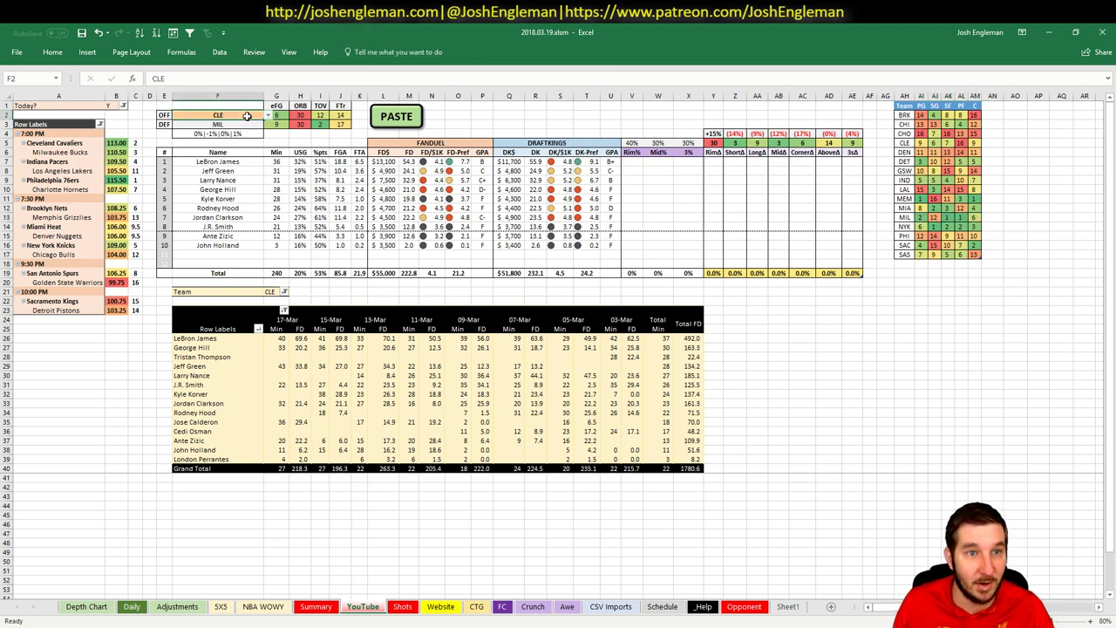
- Compare Jeff Green's DraftKings and FanDuel GPA grades and check Larry Nance's DraftKings salary
{"action": "left_click", "coordinate": [501, 123]}
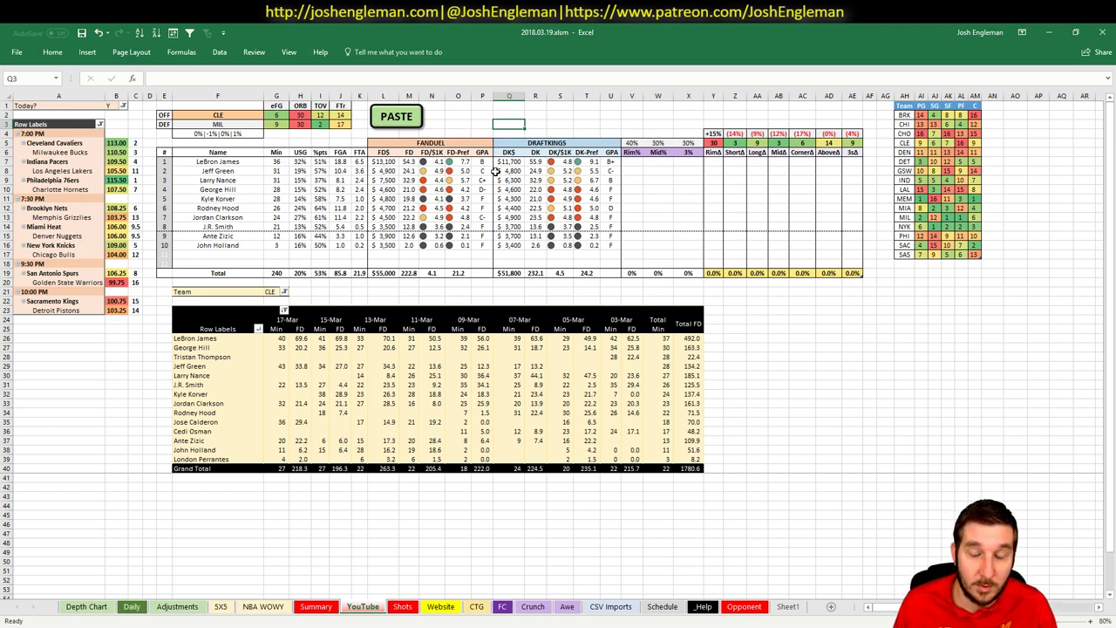
{"action": "left_click", "coordinate": [571, 172]}
{"action": "left_click", "coordinate": [605, 171]}
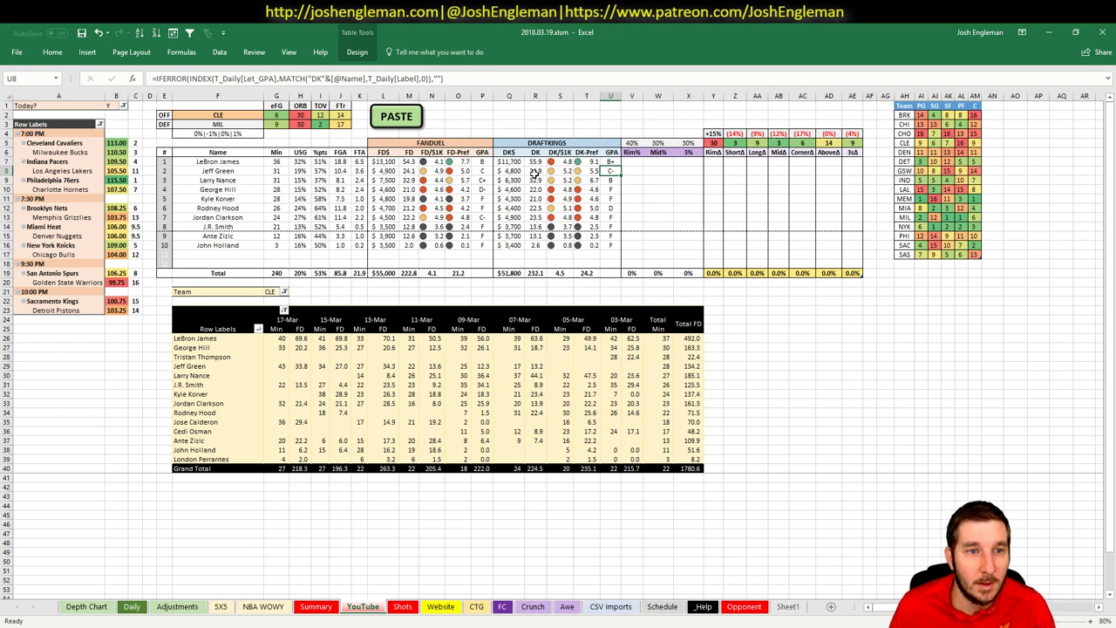
{"action": "left_click", "coordinate": [231, 171]}
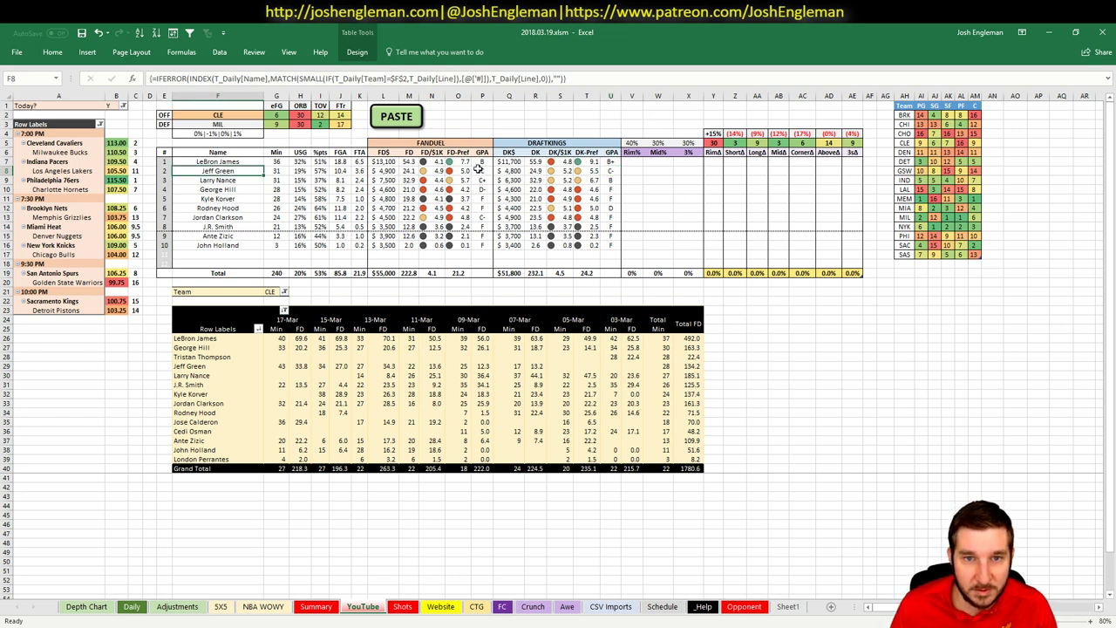
{"action": "left_click", "coordinate": [479, 171]}
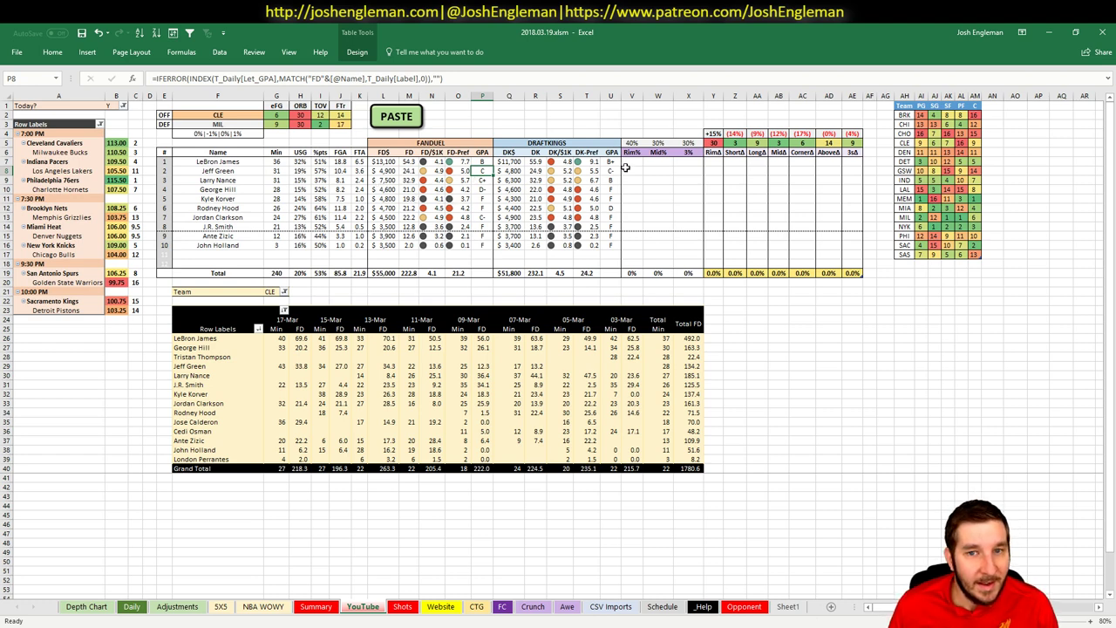
{"action": "left_click", "coordinate": [503, 180]}
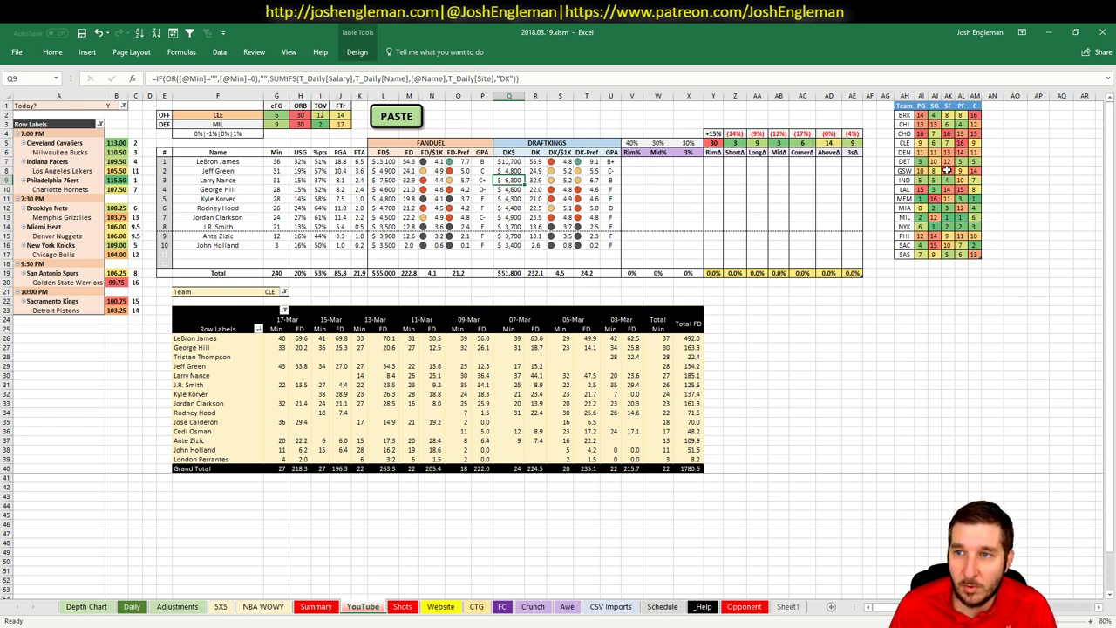
- Check Cleveland's C rank, Jordan Clarkson's FanDuel grade, salary and DraftKings projection, and Jeff Green's FanDuel grade
{"action": "left_click", "coordinate": [974, 143]}
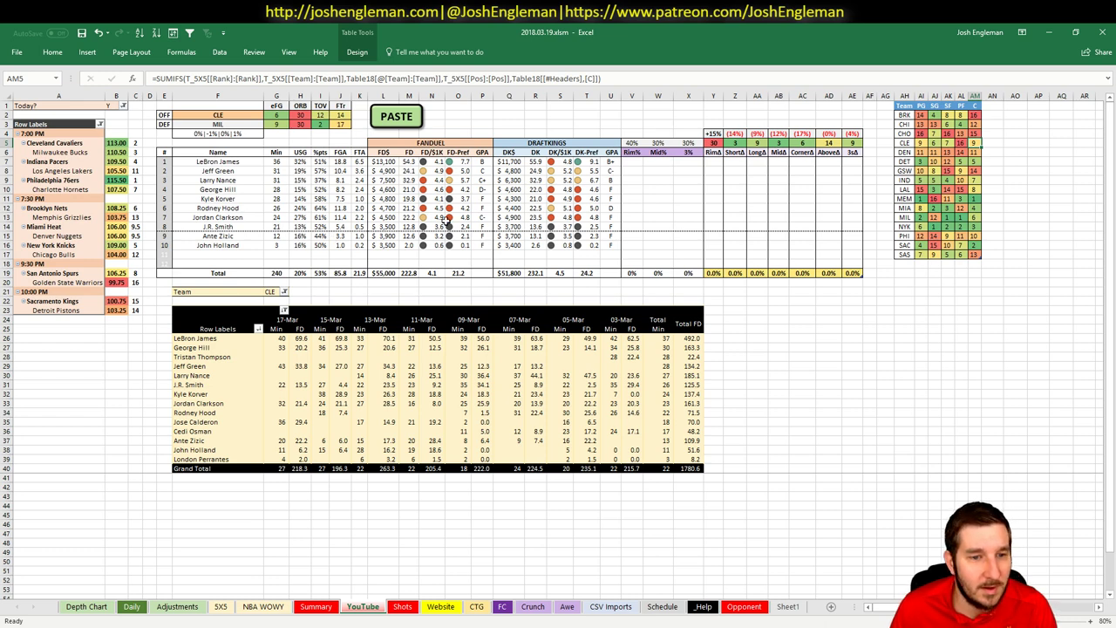
{"action": "left_click", "coordinate": [474, 218]}
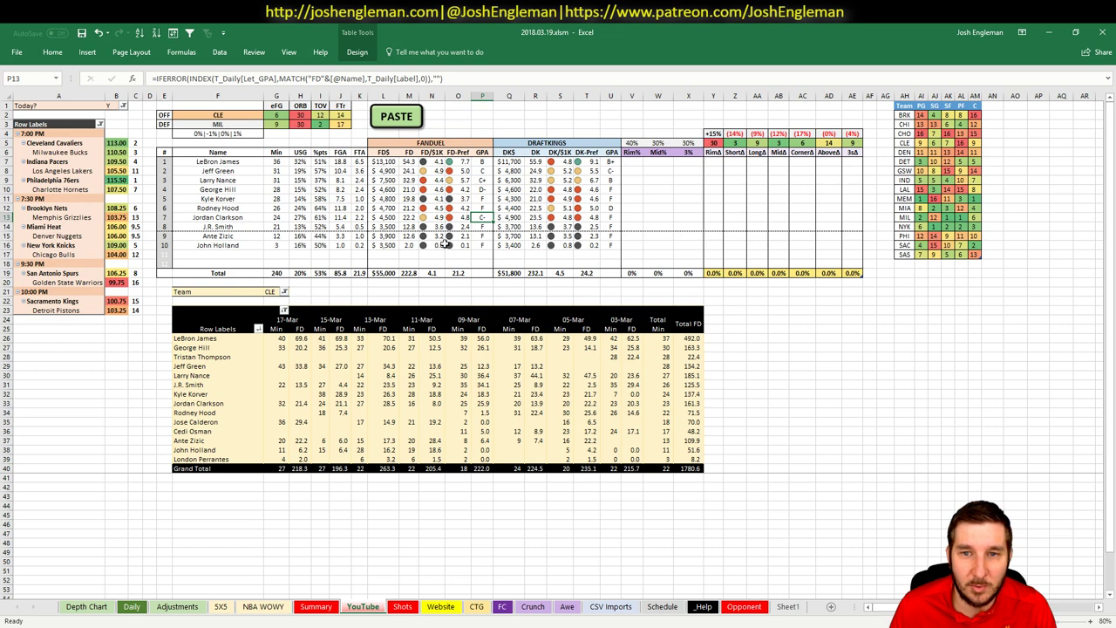
{"action": "left_click", "coordinate": [535, 220]}
{"action": "left_click", "coordinate": [477, 215]}
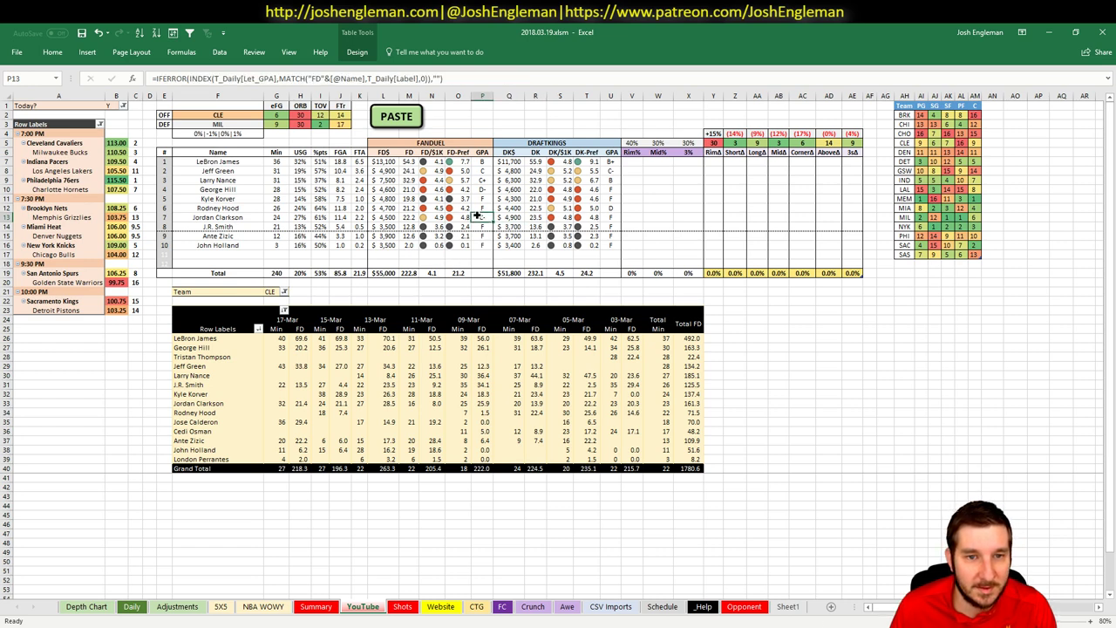
{"action": "left_click", "coordinate": [382, 218]}
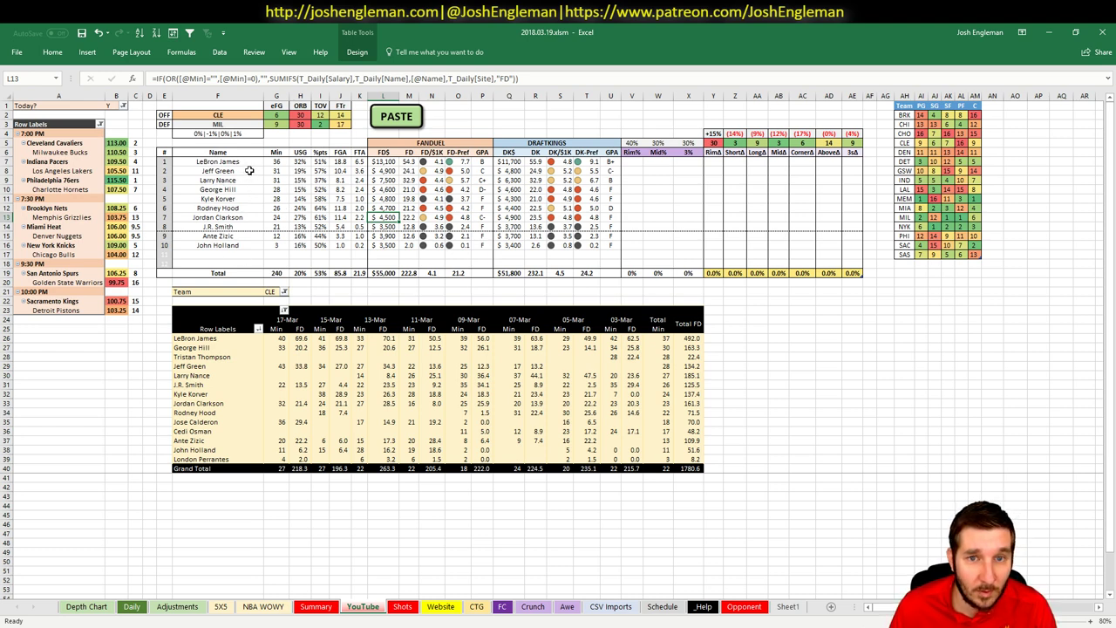
{"action": "left_click", "coordinate": [483, 171]}
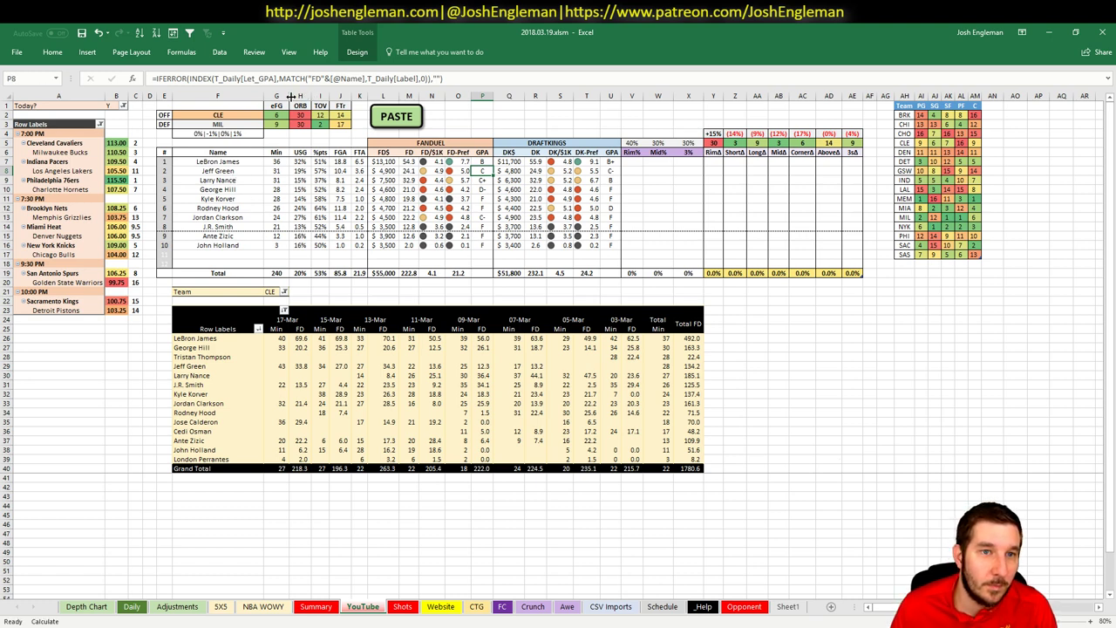
- Narrow column G slightly and set the offensive team of the matchup table to MIL
{"action": "left_click_drag", "start_coordinate": [291, 96], "coordinate": [289, 96]}
{"action": "left_click", "coordinate": [220, 115]}
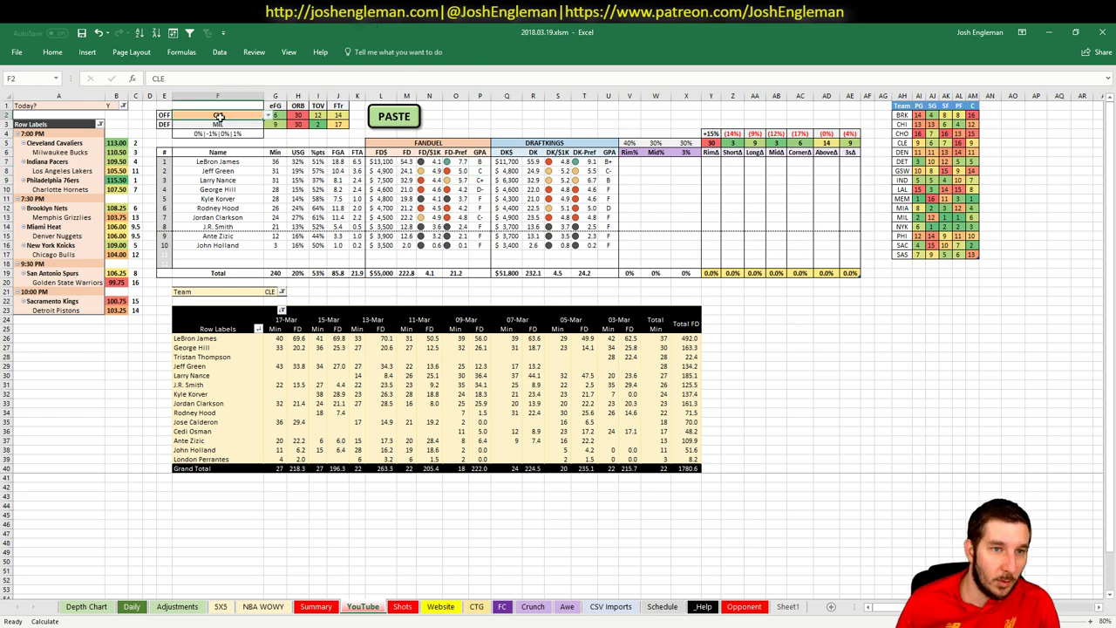
{"action": "type", "text": "MIL"}
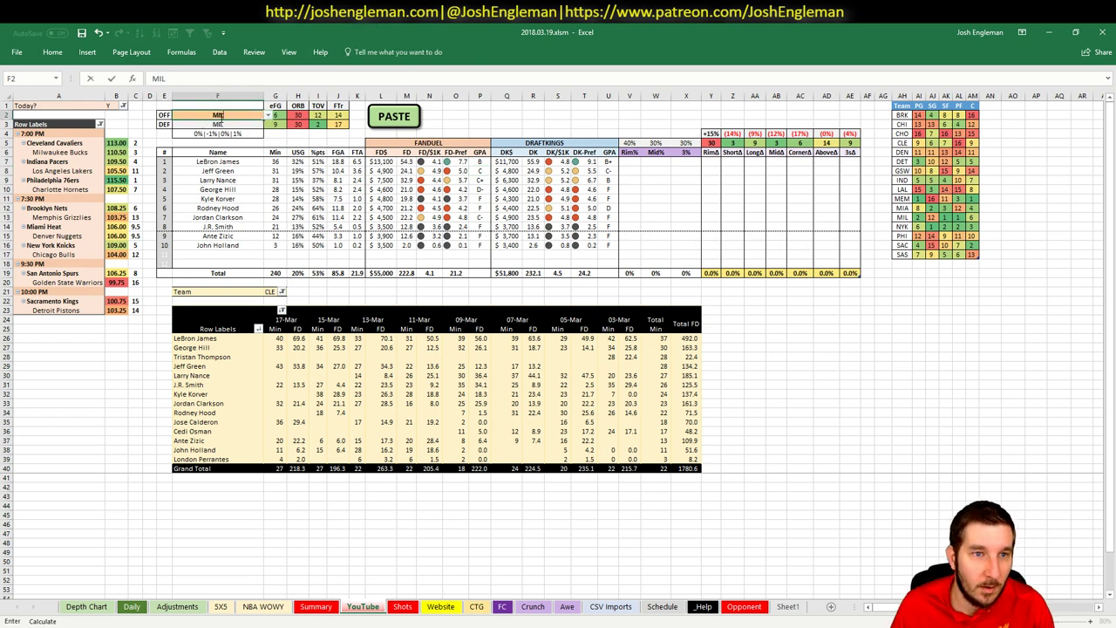
{"action": "left_click", "coordinate": [258, 122]}
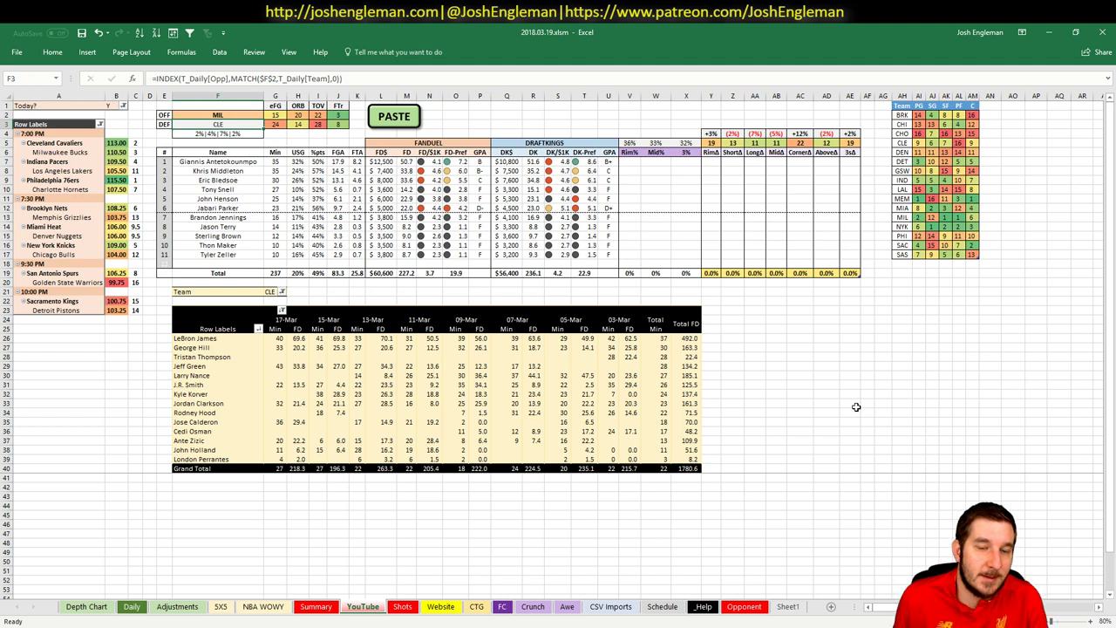
- Filter the recent-games pivot table below the matchup table to team MIL
{"action": "left_click", "coordinate": [270, 291]}
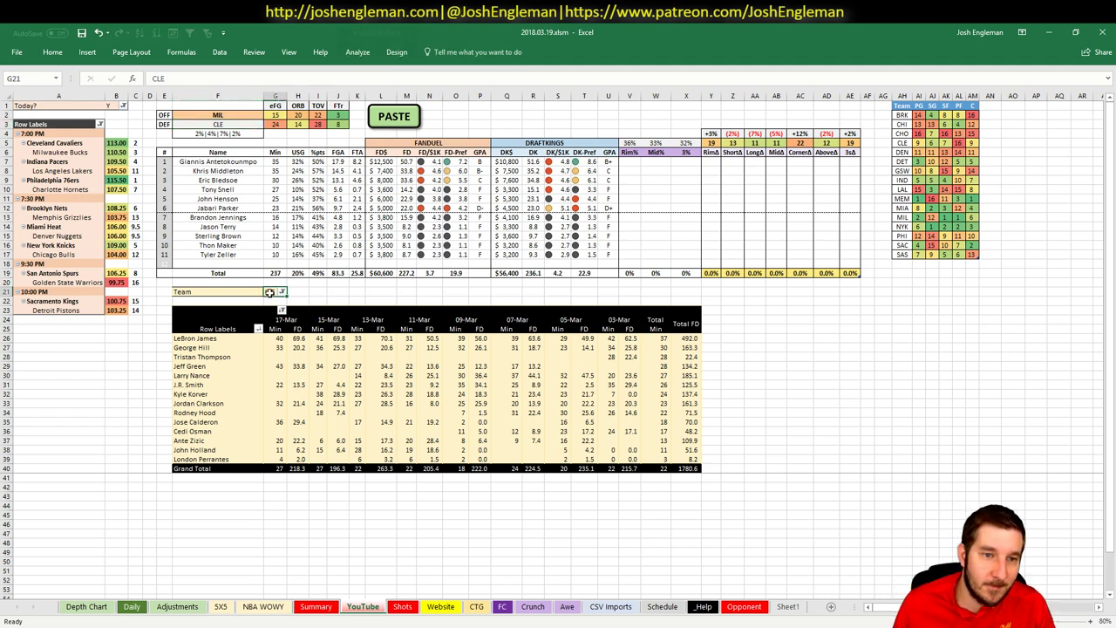
{"action": "type", "text": "MIL"}
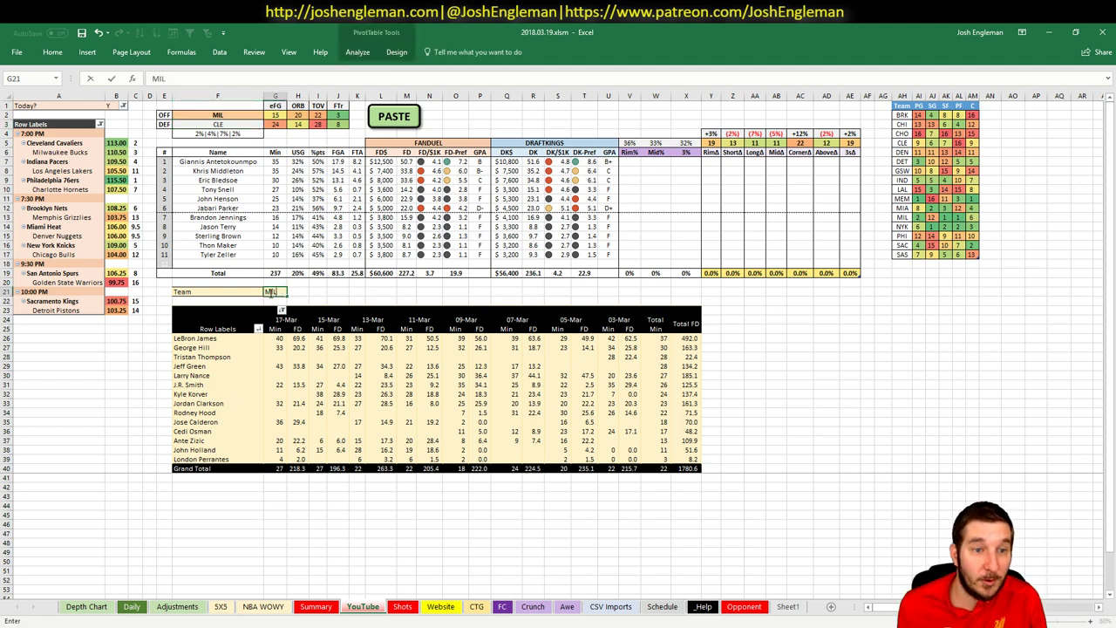
{"action": "key", "text": "Return"}
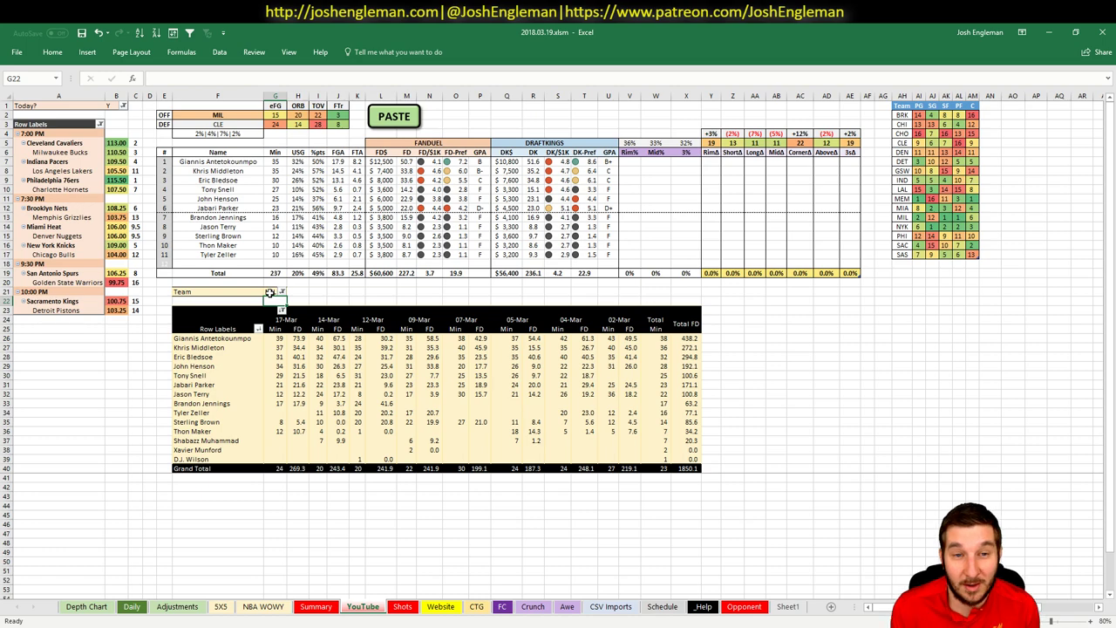
- Switch to FantasyCruncher in the browser, review Giannis Antetokounmpo's game log, and return to his row in the Excel matchup table
{"action": "key", "text": "alt+Tab"}
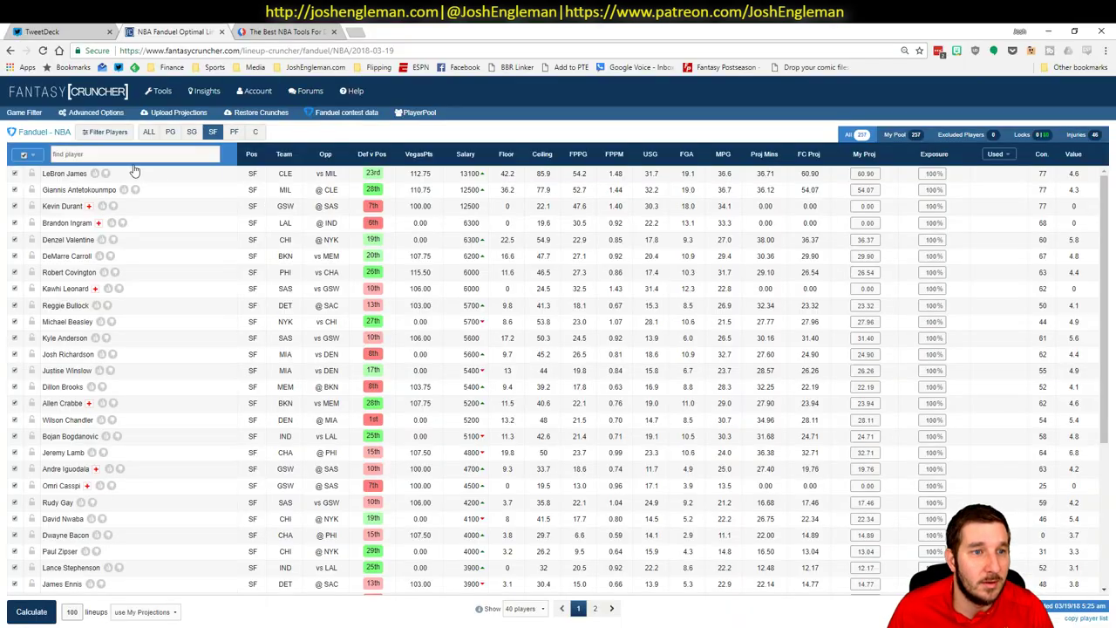
{"action": "left_click", "coordinate": [77, 190]}
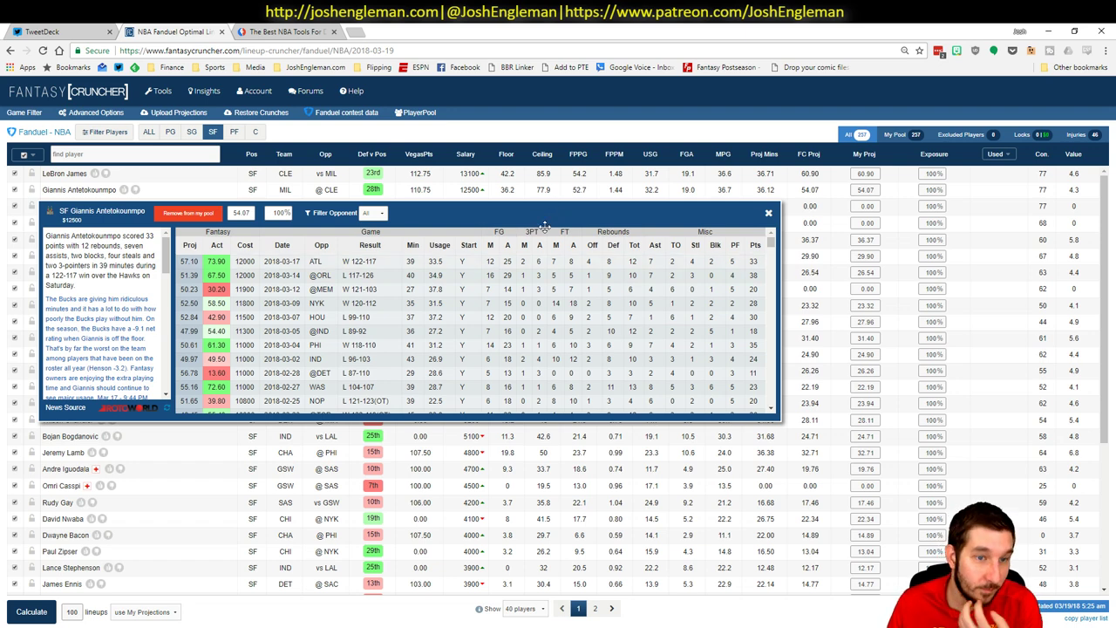
{"action": "left_click", "coordinate": [769, 214]}
{"action": "key", "text": "alt+Tab"}
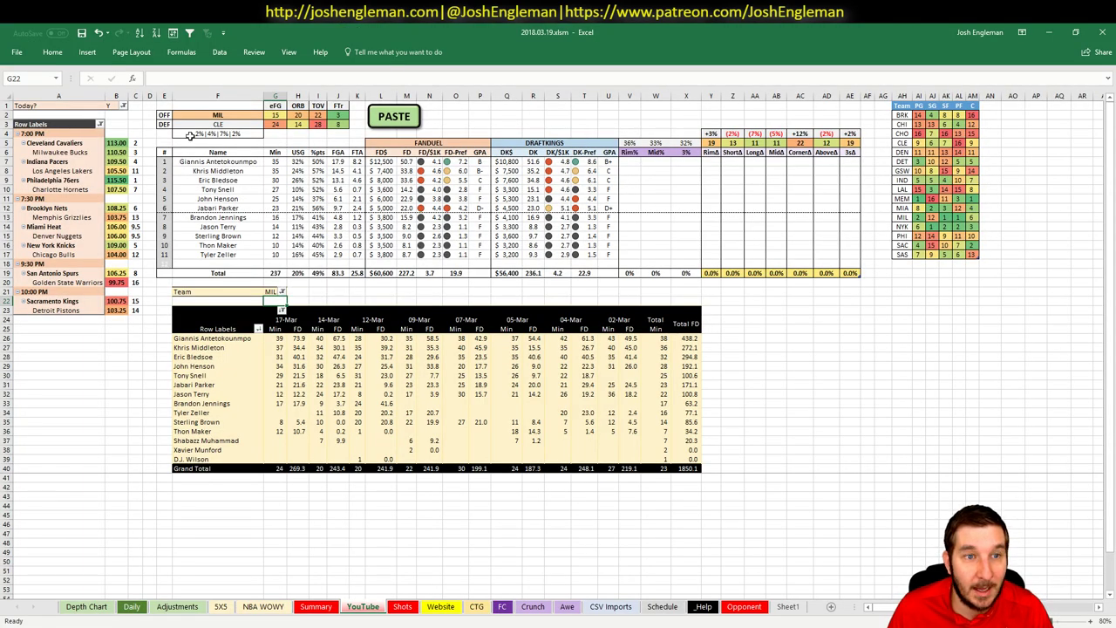
{"action": "left_click", "coordinate": [230, 163]}
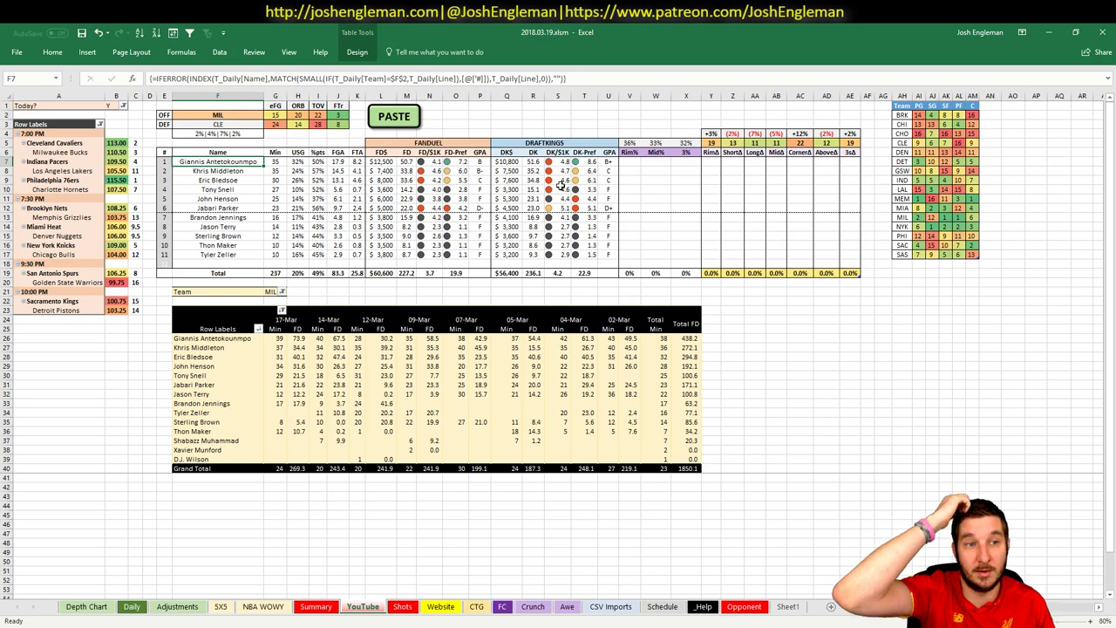
- Examine the FanDuel player grades by position on the Daily sheet, from PG through C, comparing projections, salaries and Pref scores
{"action": "key", "text": "ctrl+Page_Up"}
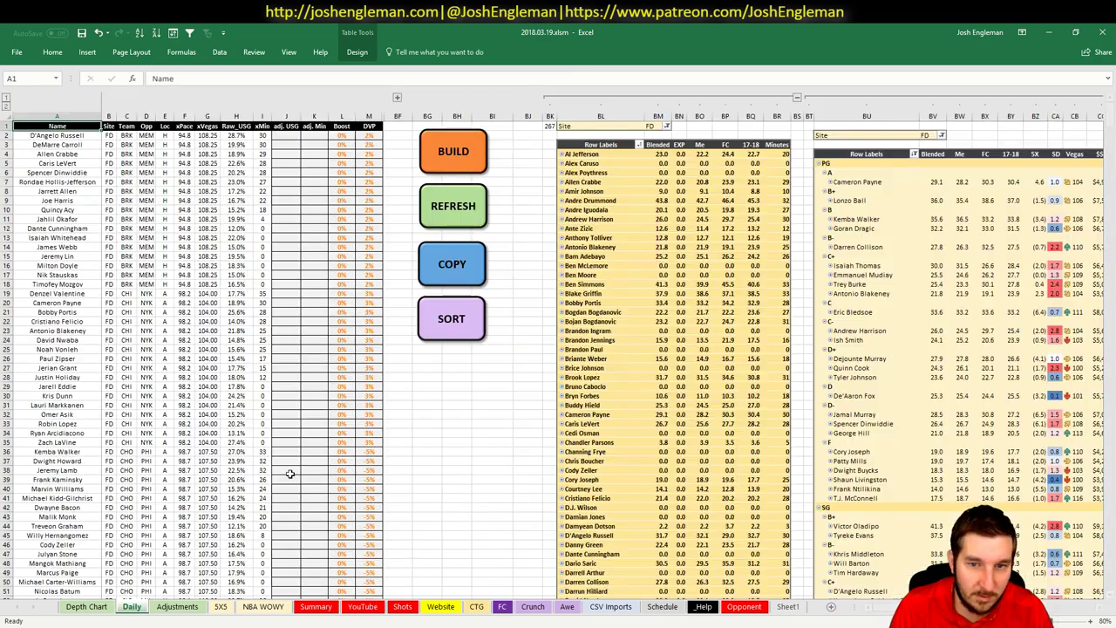
{"action": "left_click_drag", "start_coordinate": [870, 591], "coordinate": [882, 601]}
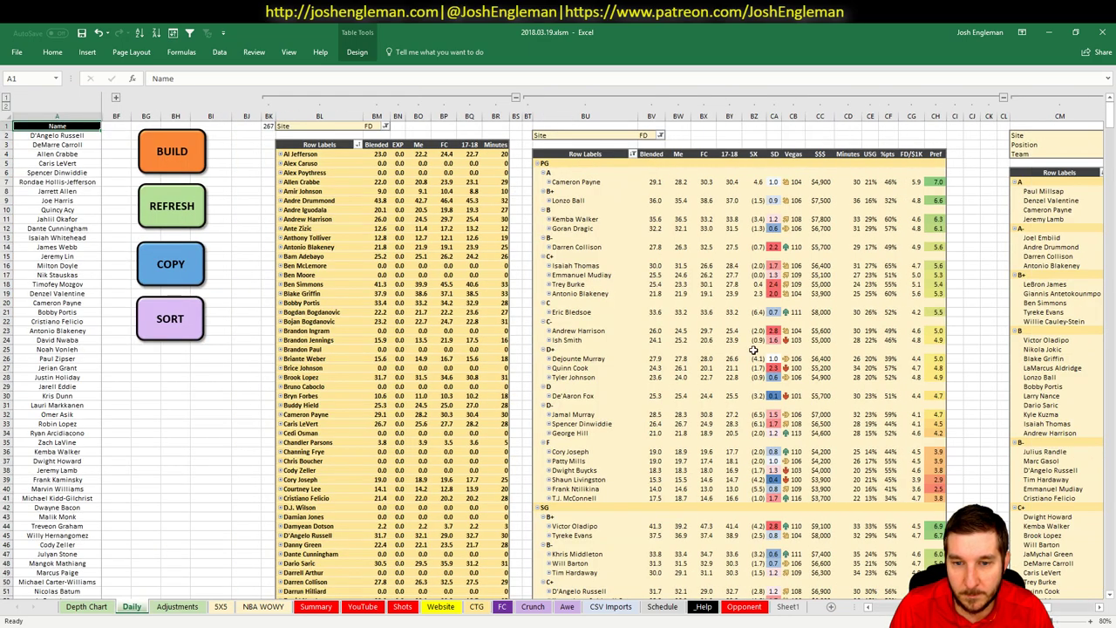
{"action": "scroll", "coordinate": [752, 350], "scroll_direction": "down", "scroll_amount": 20}
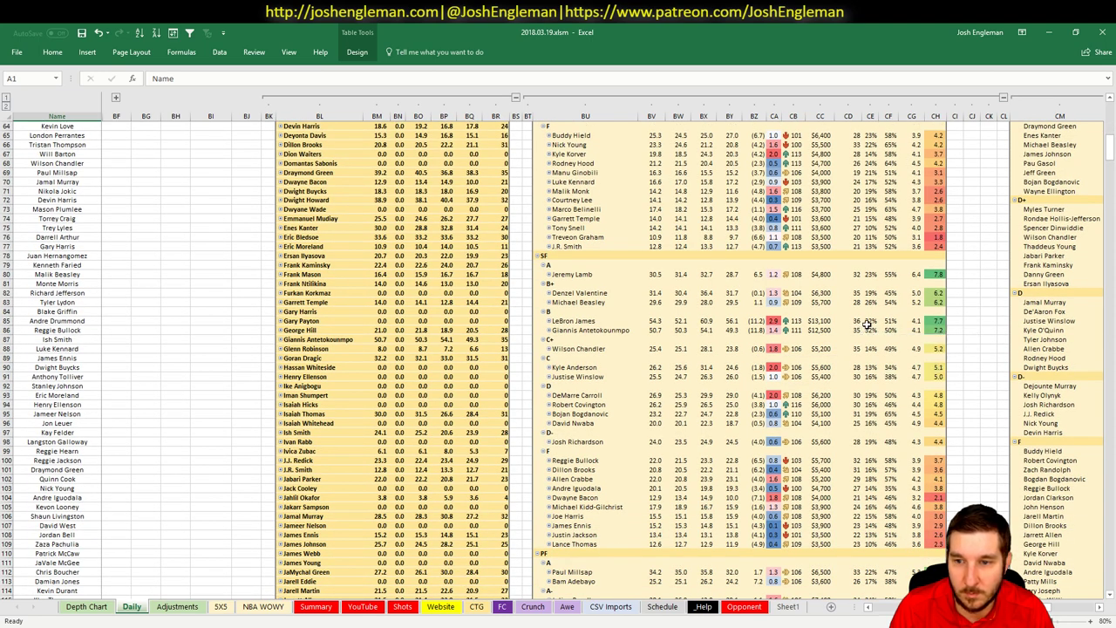
{"action": "mouse_move", "coordinate": [872, 321]}
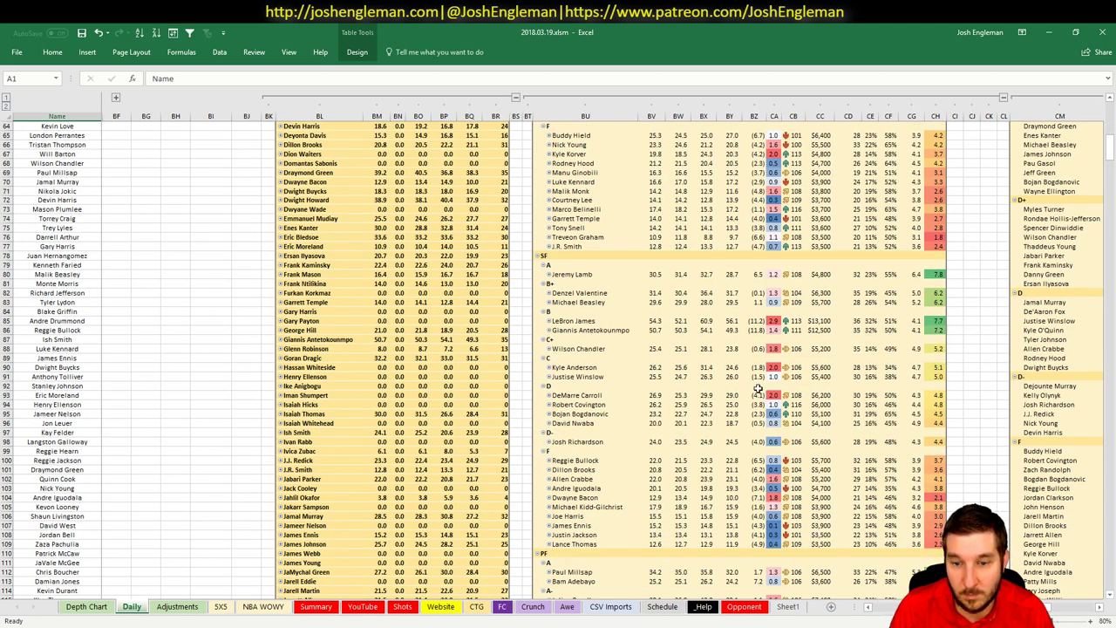
{"action": "scroll", "coordinate": [759, 388], "scroll_direction": "up", "scroll_amount": 12}
{"action": "scroll", "coordinate": [758, 388], "scroll_direction": "up", "scroll_amount": 9}
{"action": "scroll", "coordinate": [784, 397], "scroll_direction": "down", "scroll_amount": 20}
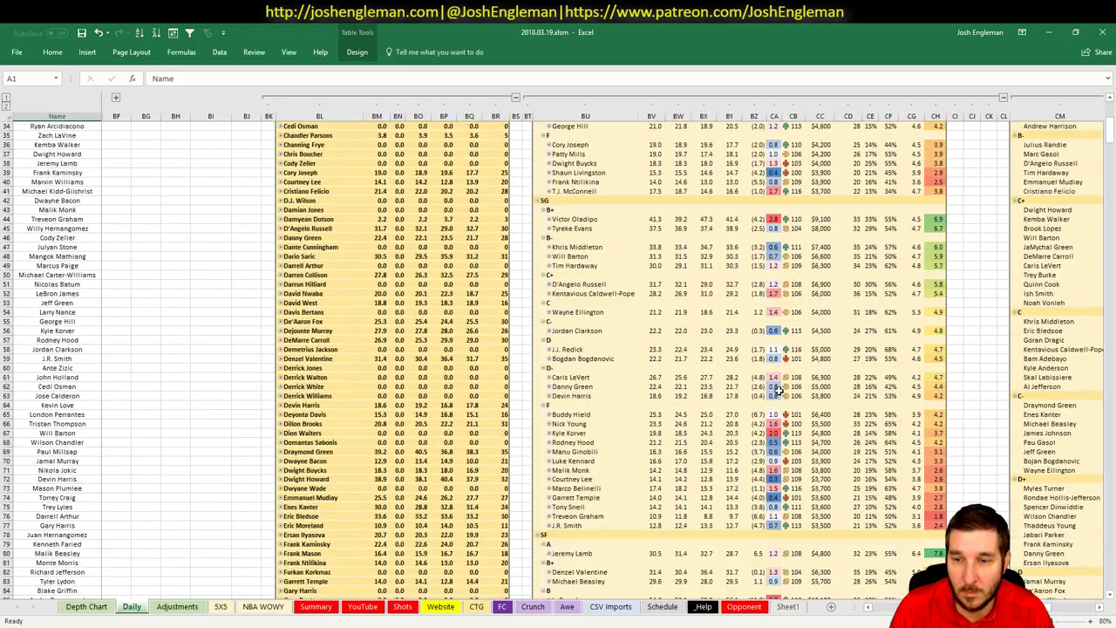
{"action": "scroll", "coordinate": [784, 396], "scroll_direction": "down", "scroll_amount": 12}
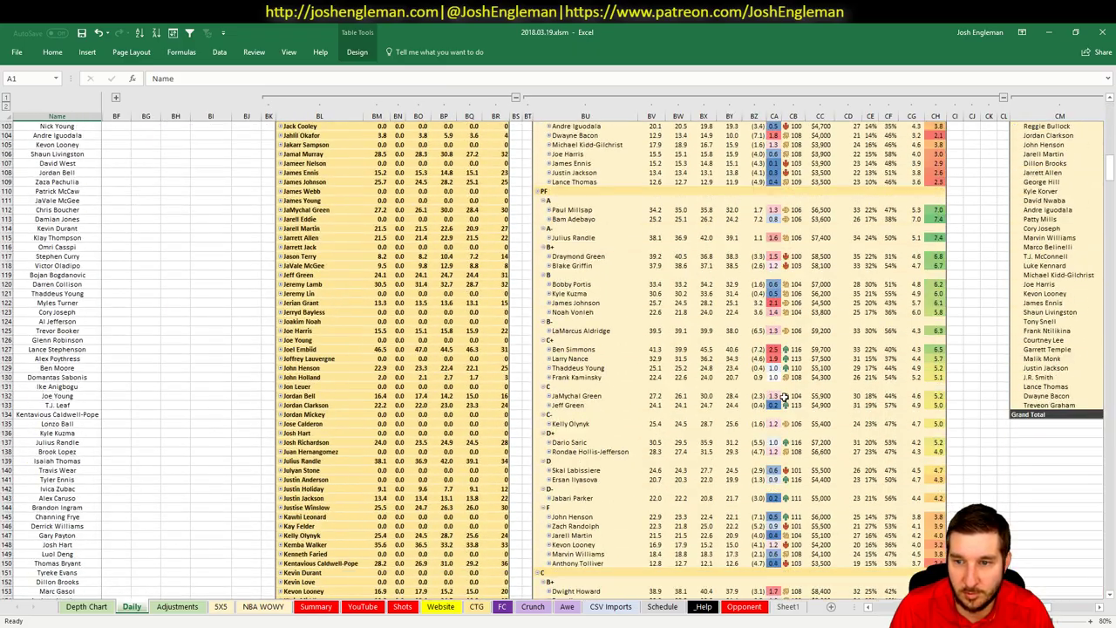
{"action": "scroll", "coordinate": [785, 396], "scroll_direction": "down", "scroll_amount": 2}
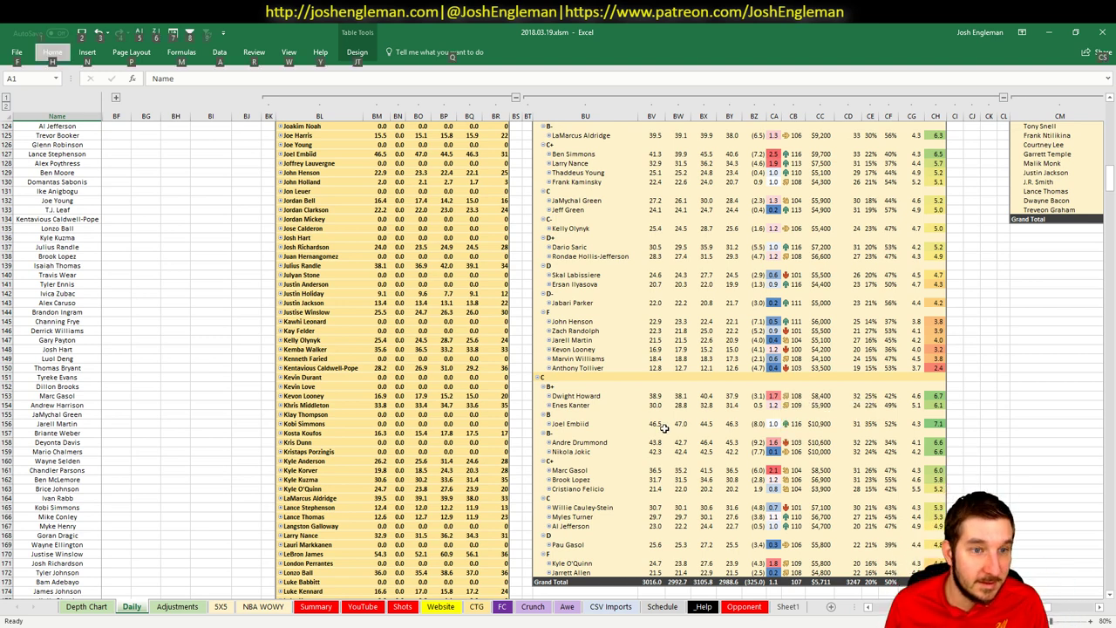
- Look over the 5X5 sheet and check Milwaukee's SF rank in the YouTube sheet's positional table
{"action": "left_click", "coordinate": [220, 606]}
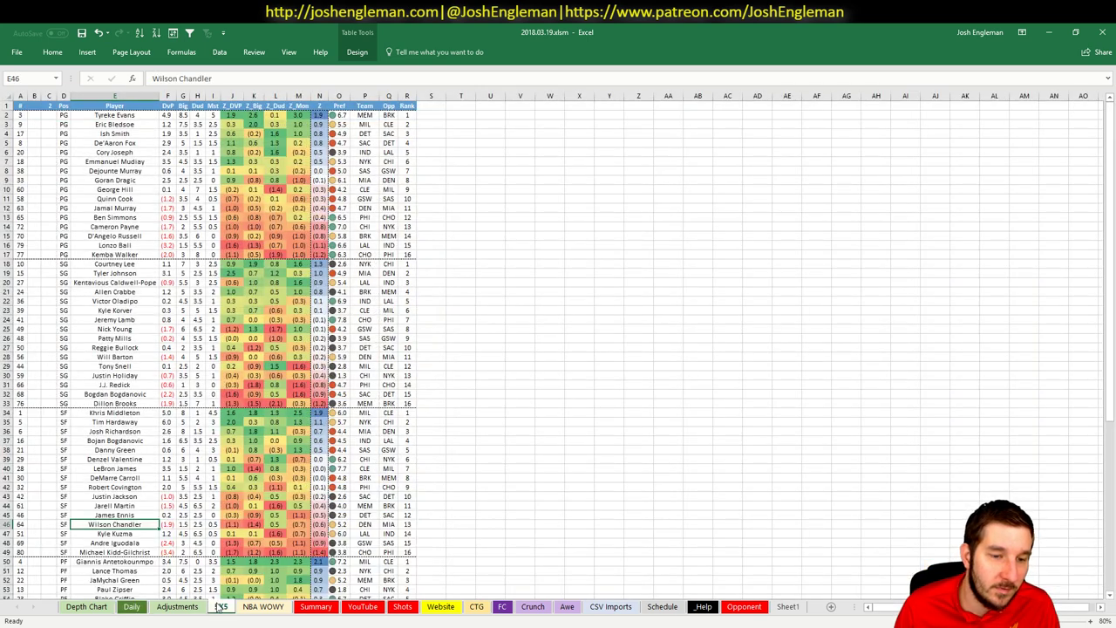
{"action": "left_click", "coordinate": [363, 606]}
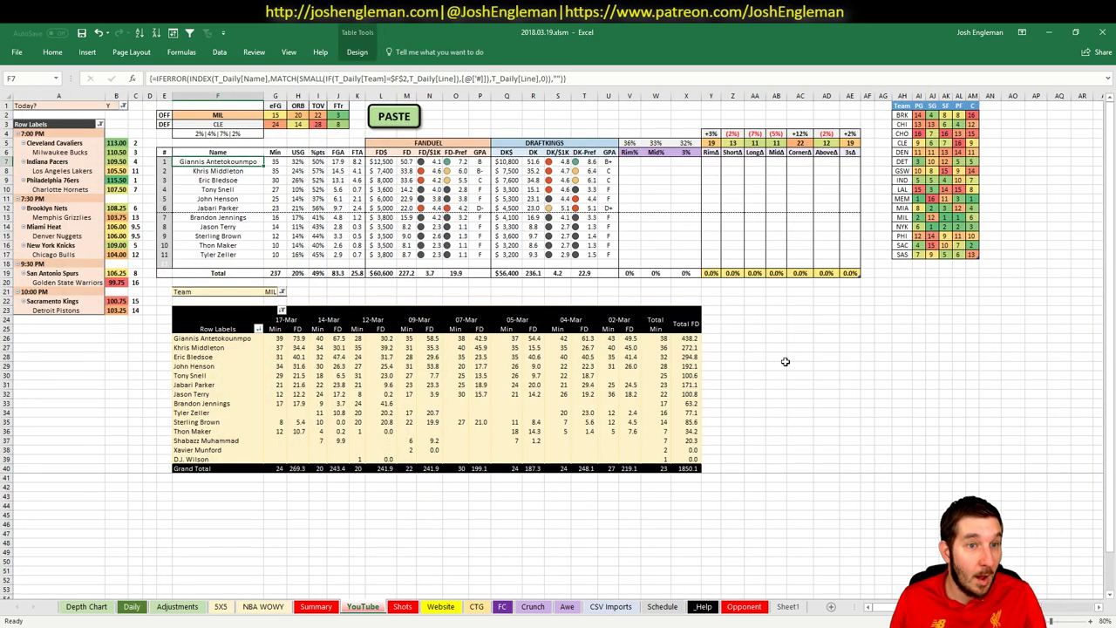
{"action": "left_click", "coordinate": [486, 124]}
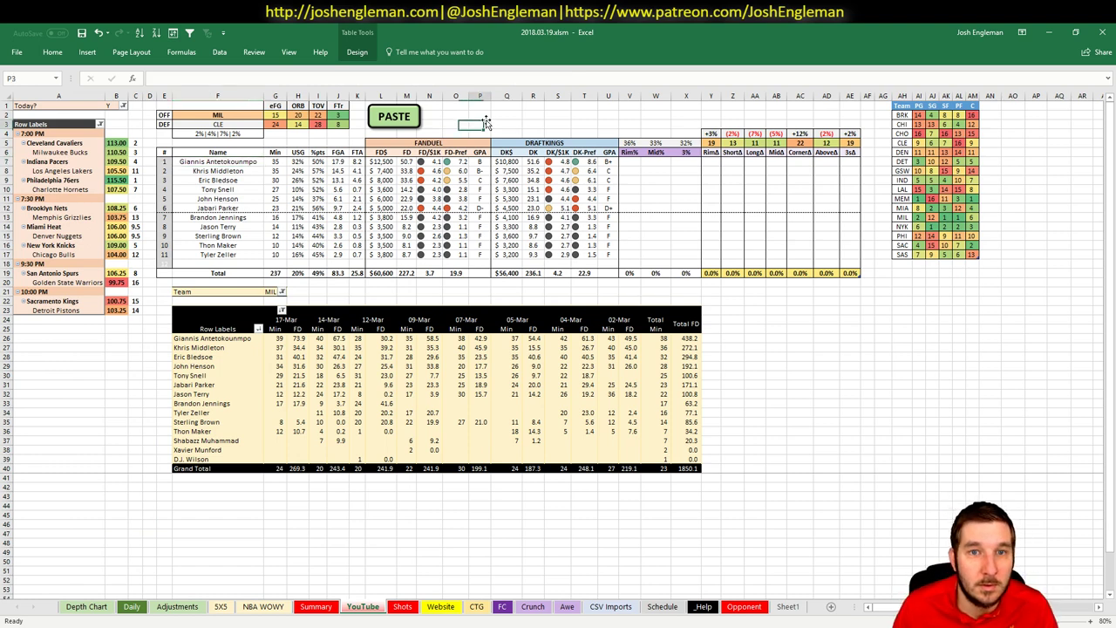
{"action": "left_click", "coordinate": [485, 114]}
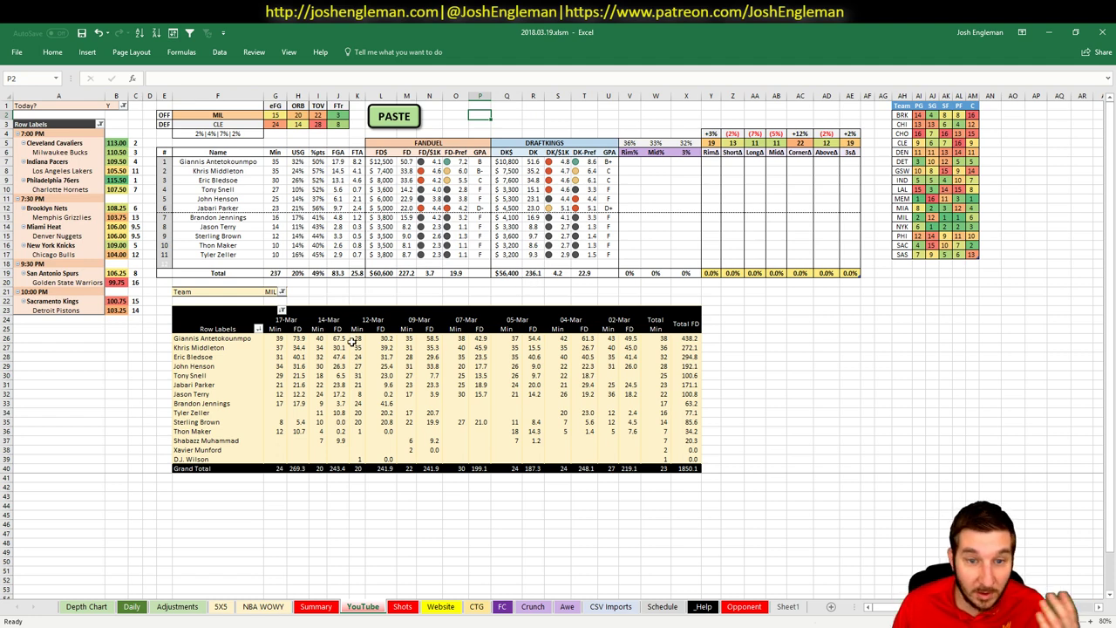
{"action": "left_click", "coordinate": [946, 217]}
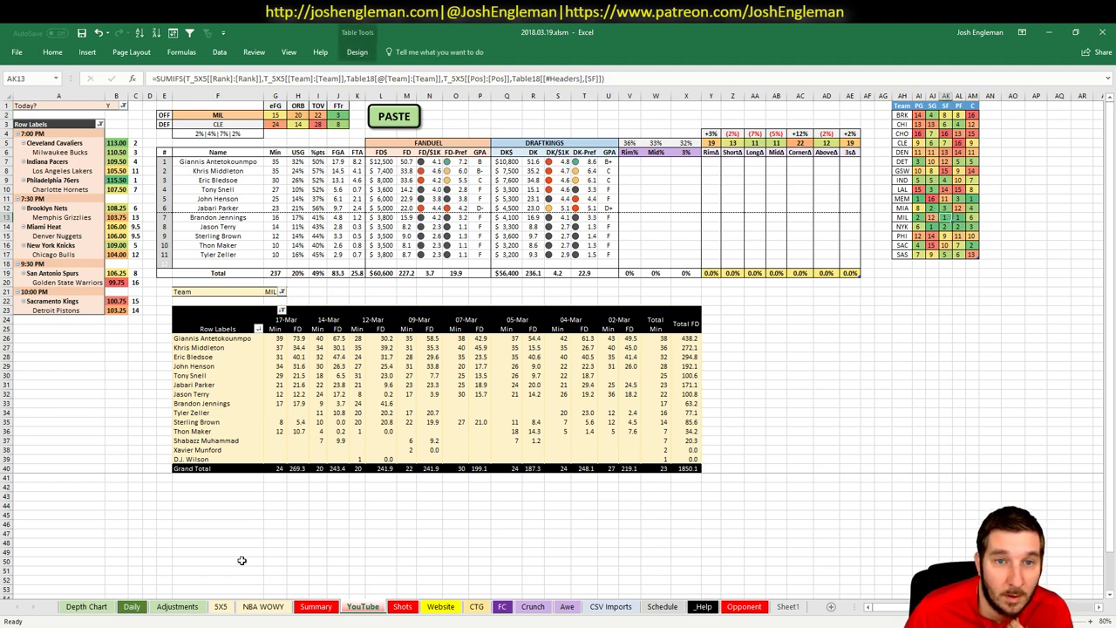
- Find Khris Middleton on the Adjustments sheet and set his BOOST to 2.5%
{"action": "left_click", "coordinate": [177, 606]}
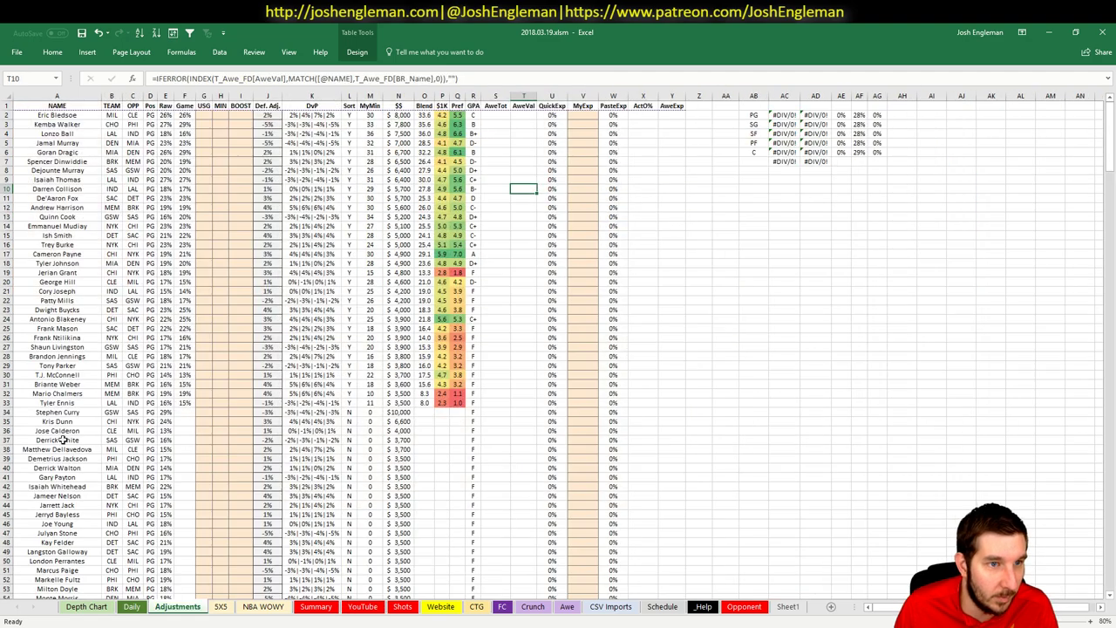
{"action": "scroll", "coordinate": [208, 228], "scroll_direction": "down", "scroll_amount": 20}
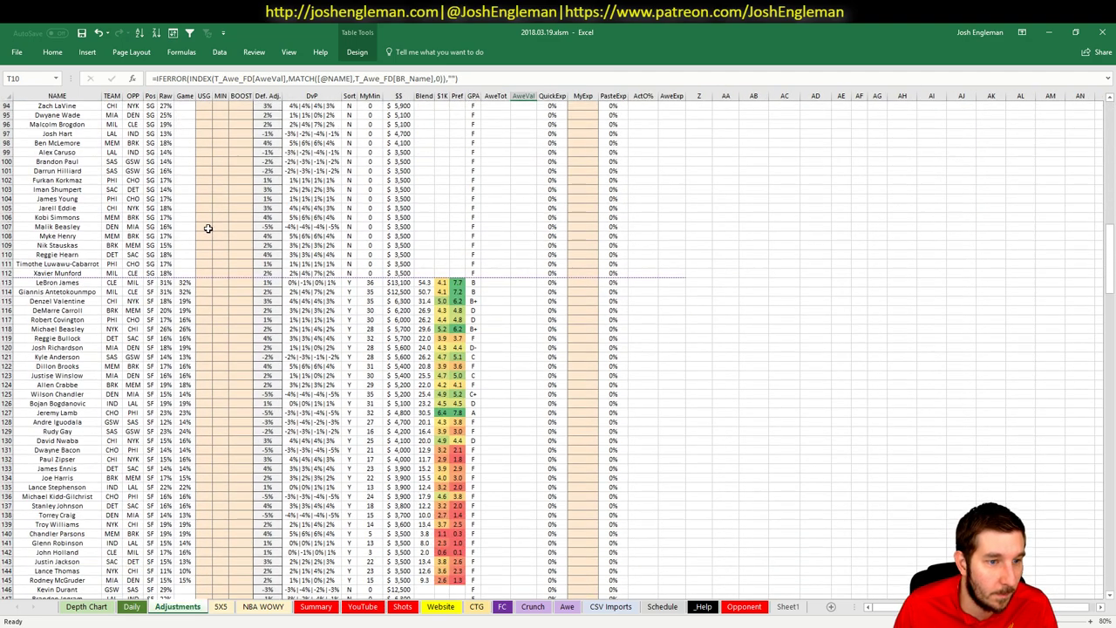
{"action": "scroll", "coordinate": [208, 228], "scroll_direction": "down", "scroll_amount": 16}
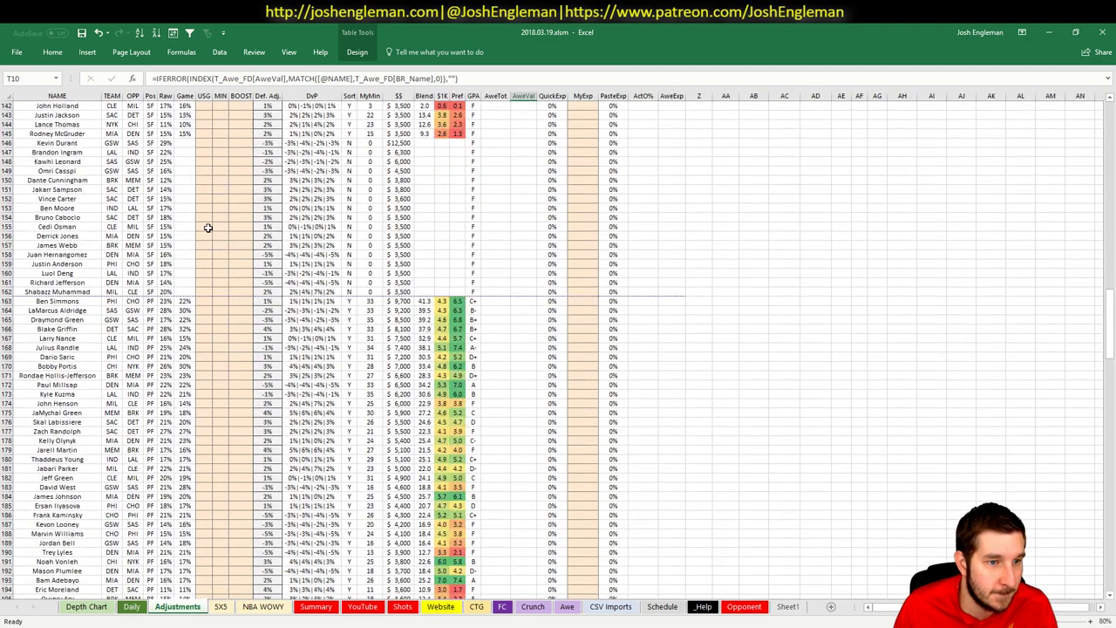
{"action": "scroll", "coordinate": [246, 229], "scroll_direction": "up", "scroll_amount": 12}
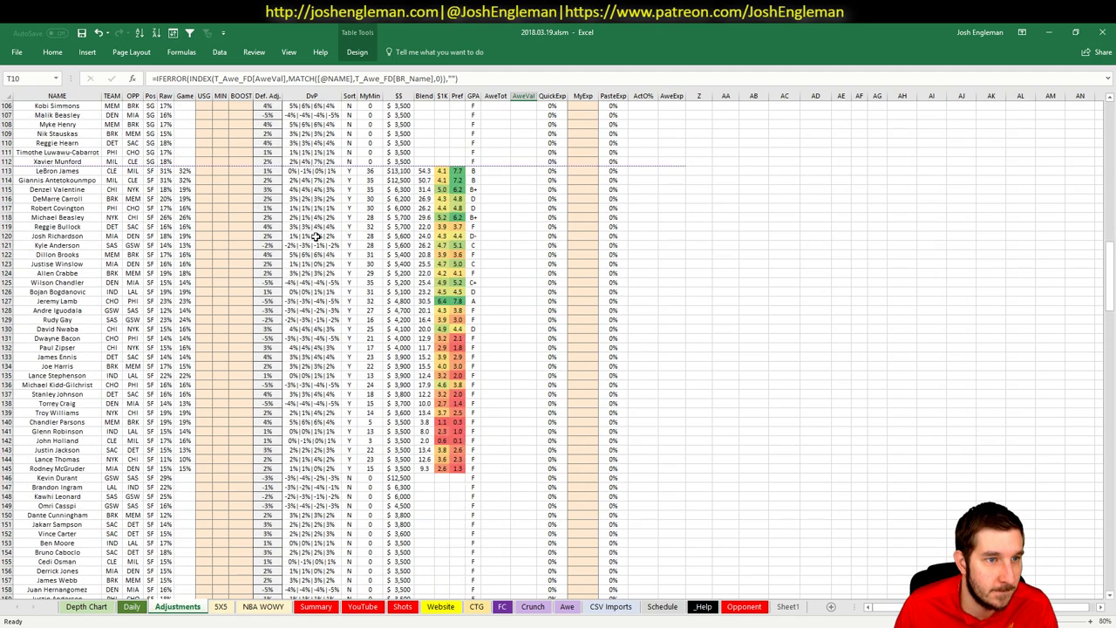
{"action": "key", "text": "ctrl+f"}
{"action": "type", "text": "khris"}
{"action": "key", "text": "Return"}
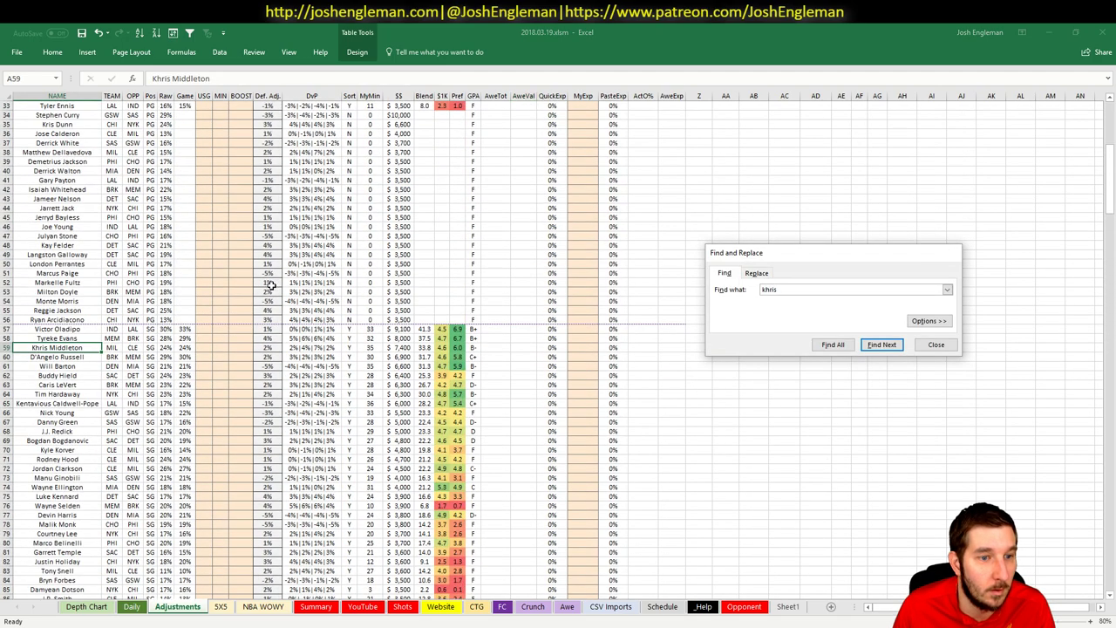
{"action": "key", "text": "Escape"}
{"action": "left_click", "coordinate": [242, 347]}
{"action": "type", "text": "2.5%"}
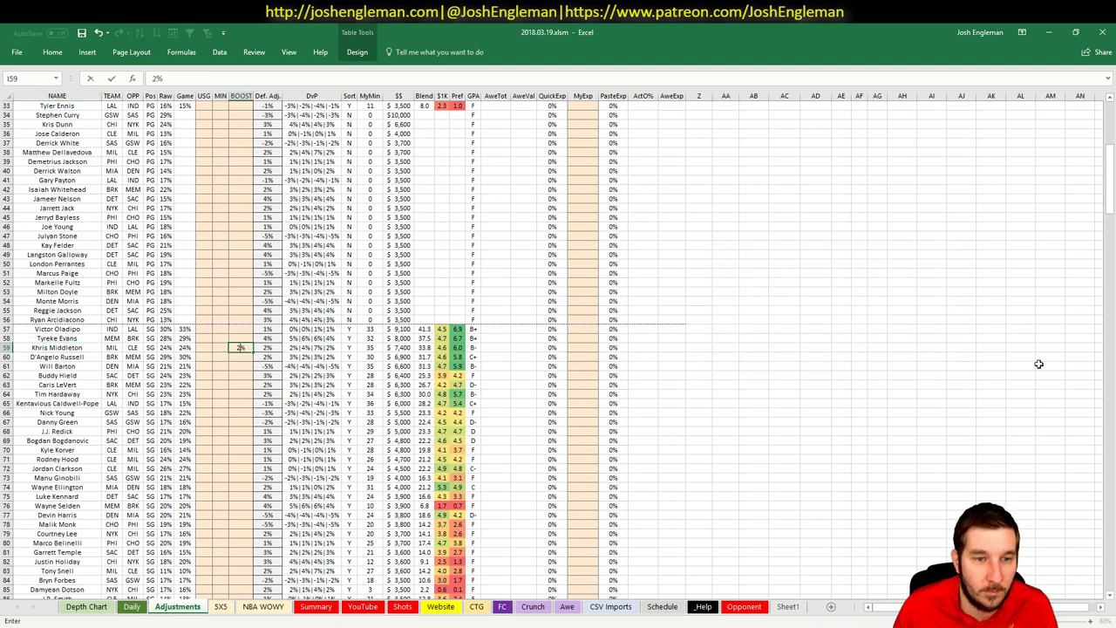
{"action": "key", "text": "Return"}
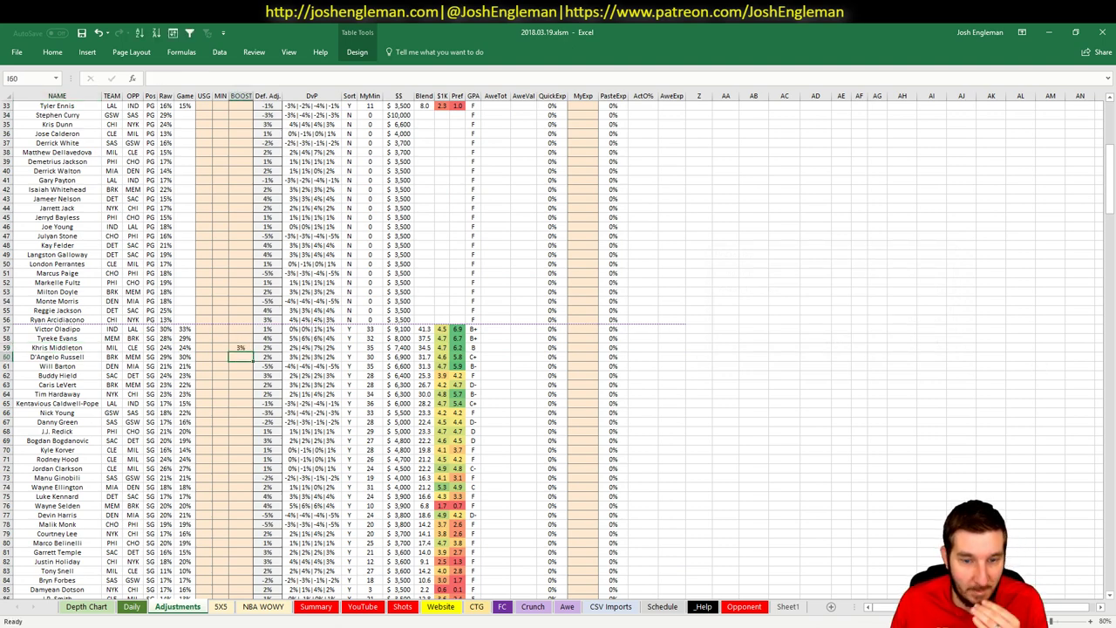
- Return to the YouTube sheet to review Milwaukee's matchup table and check the team's PG rank
{"action": "left_click", "coordinate": [377, 612]}
{"action": "left_click", "coordinate": [814, 348]}
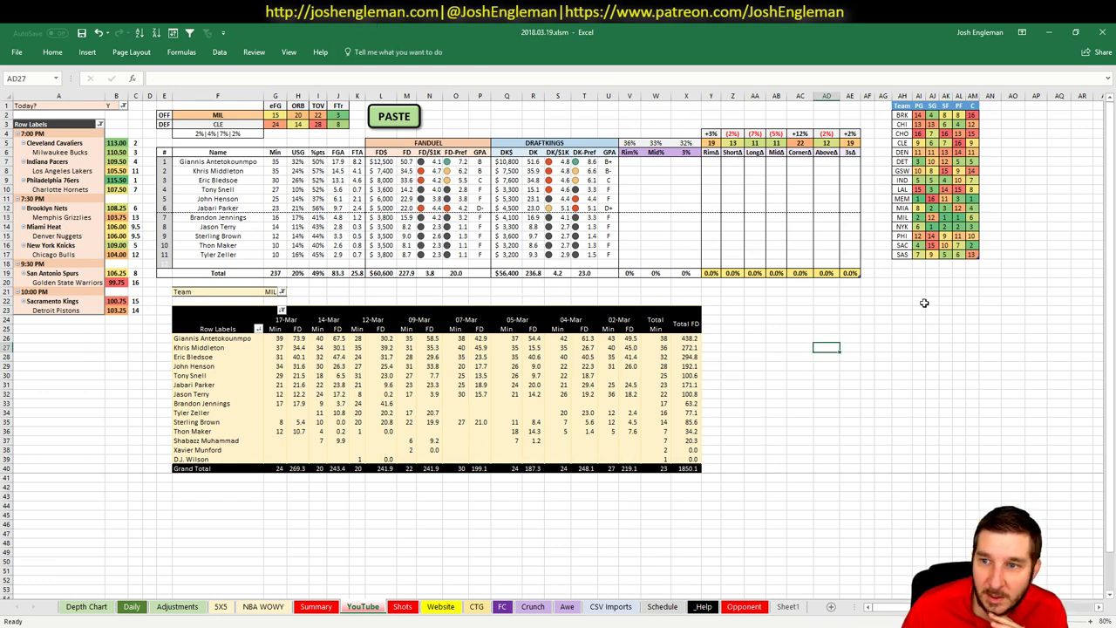
{"action": "left_click", "coordinate": [917, 218]}
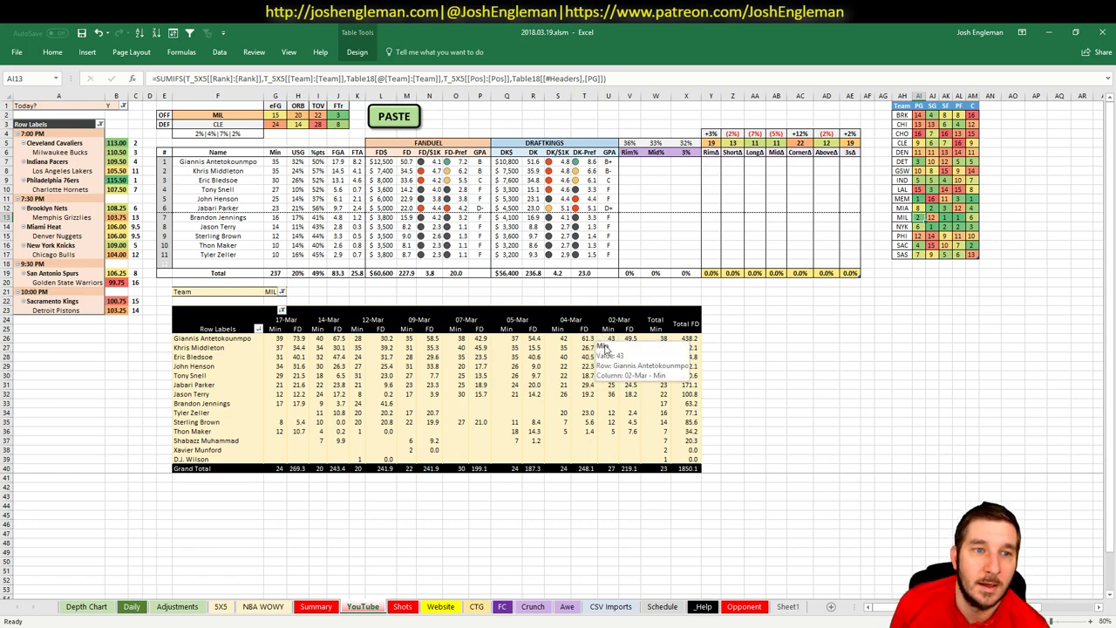
- Enter a BOOST for Eric Bledsoe at the start of the Adjustments sheet
{"action": "left_click", "coordinate": [176, 603]}
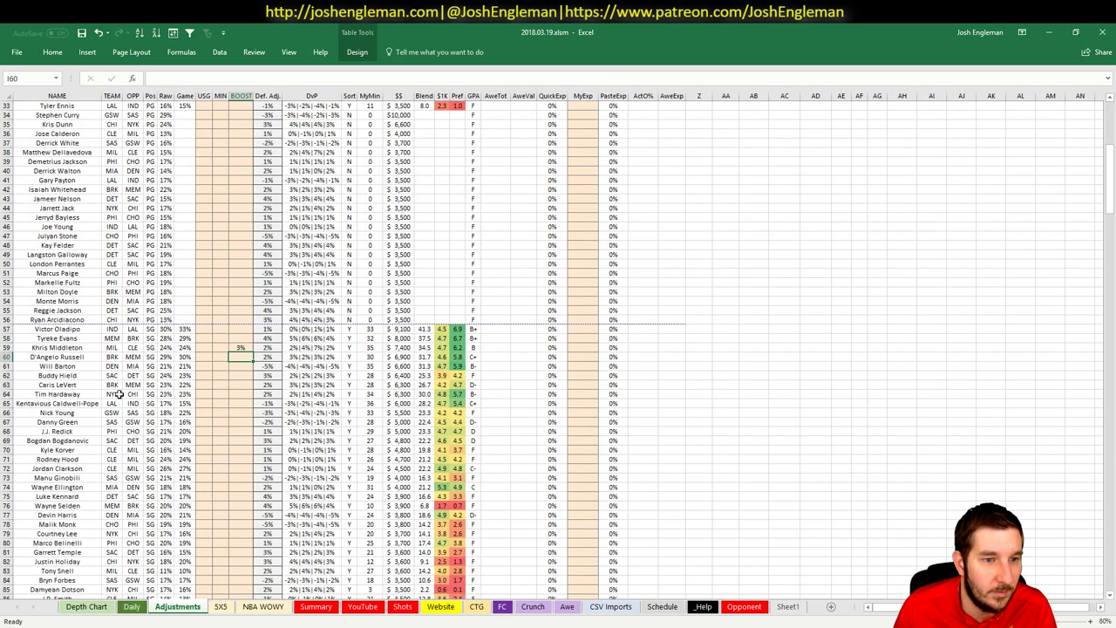
{"action": "left_click", "coordinate": [119, 394]}
{"action": "scroll", "coordinate": [123, 375], "scroll_direction": "up", "scroll_amount": 11}
{"action": "left_click", "coordinate": [243, 115]}
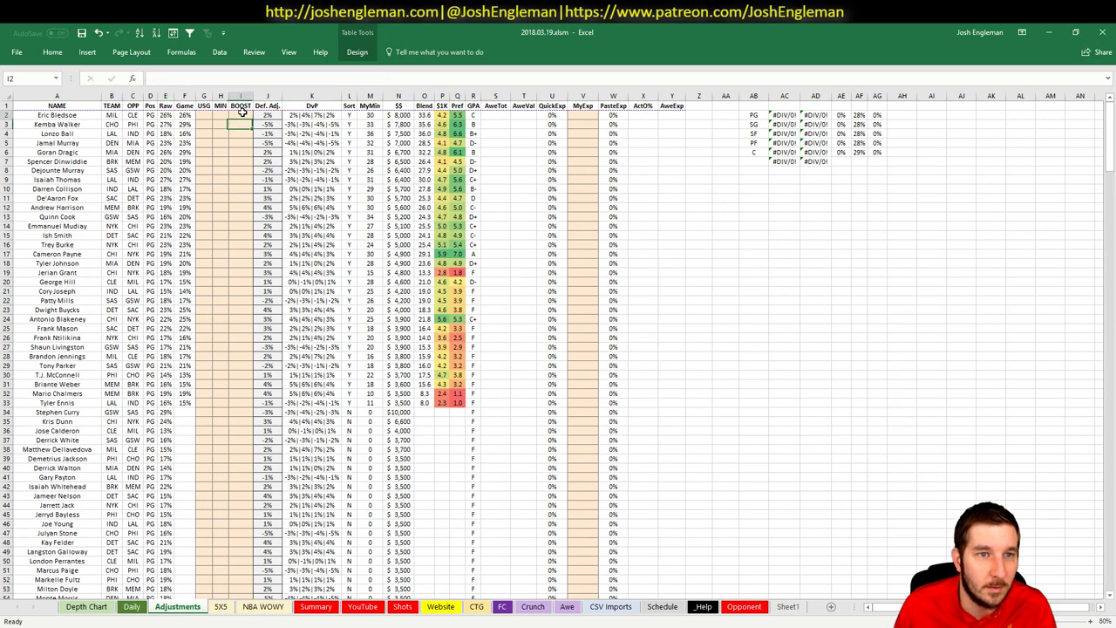
- Go back to the YouTube sheet and save the workbook
{"action": "left_click", "coordinate": [370, 608]}
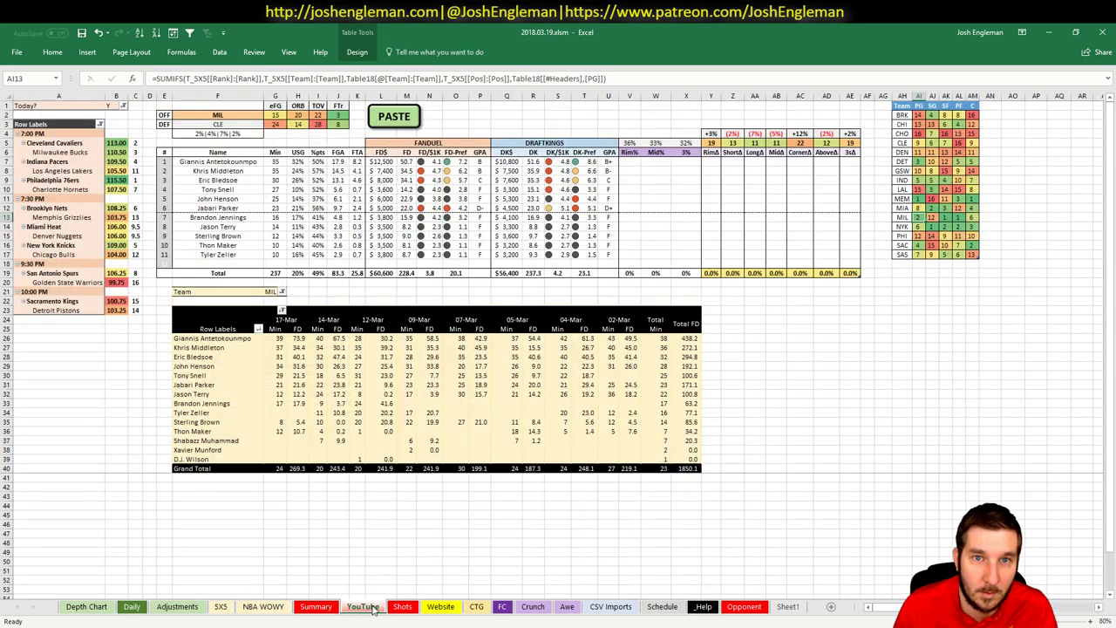
{"action": "left_click", "coordinate": [779, 415]}
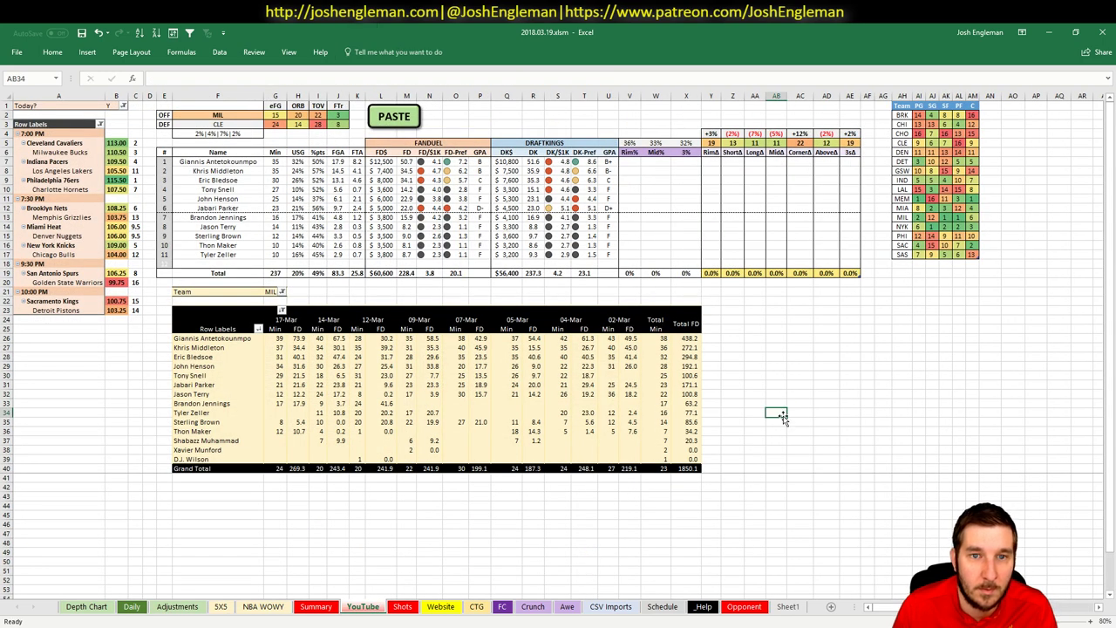
{"action": "left_click", "coordinate": [81, 33]}
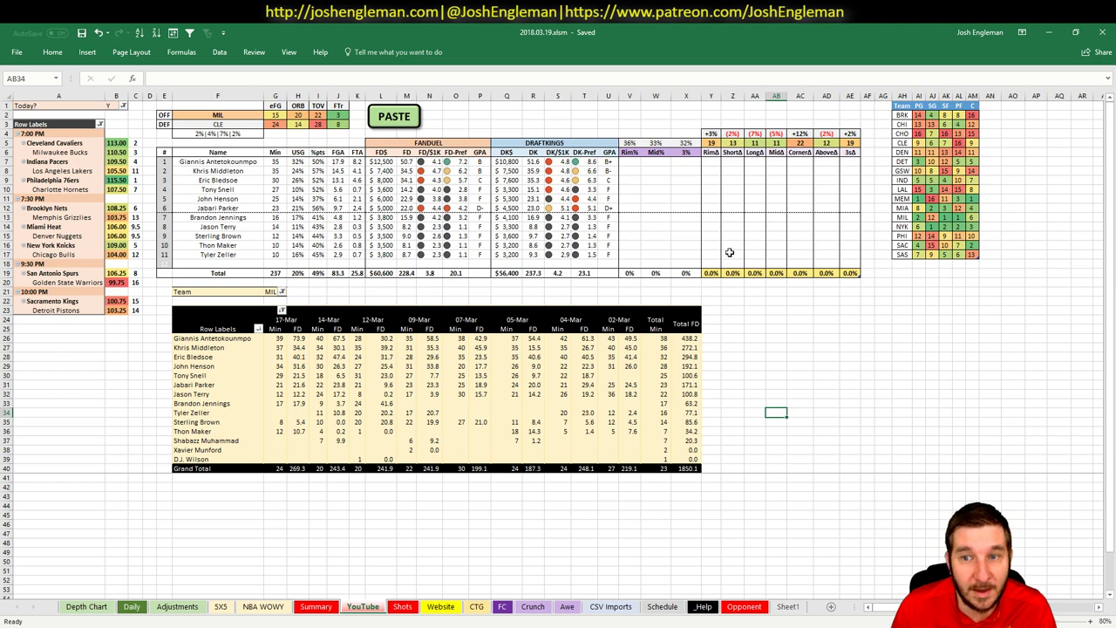
- Set the offensive team in the YouTube sheet's matchup table to IND
{"action": "left_click", "coordinate": [197, 114]}
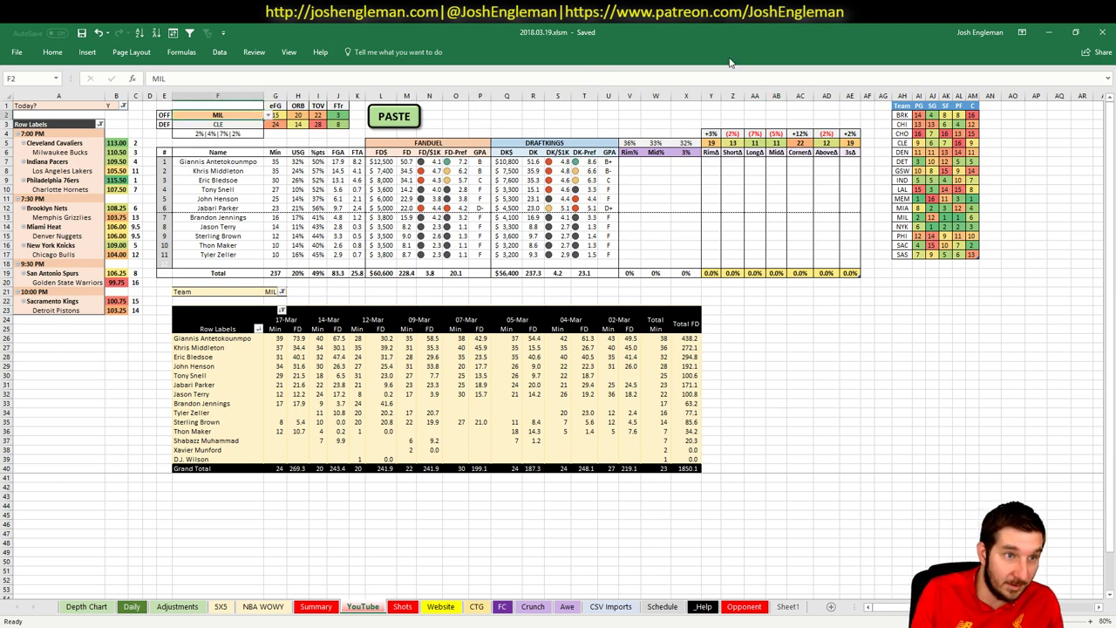
{"action": "type", "text": "IND"}
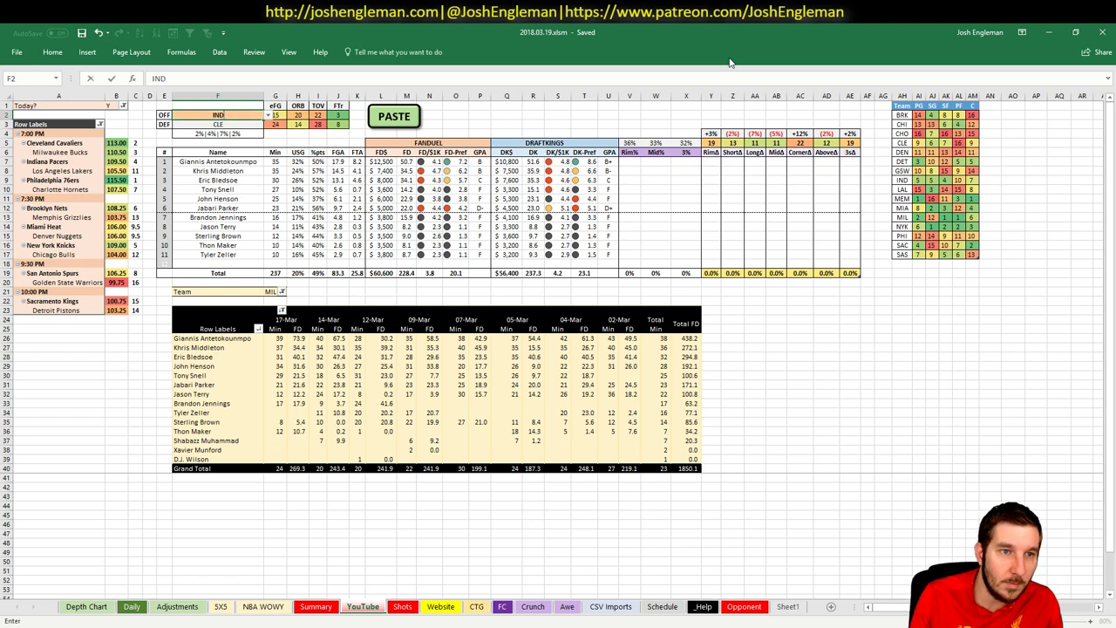
{"action": "key", "text": "Return"}
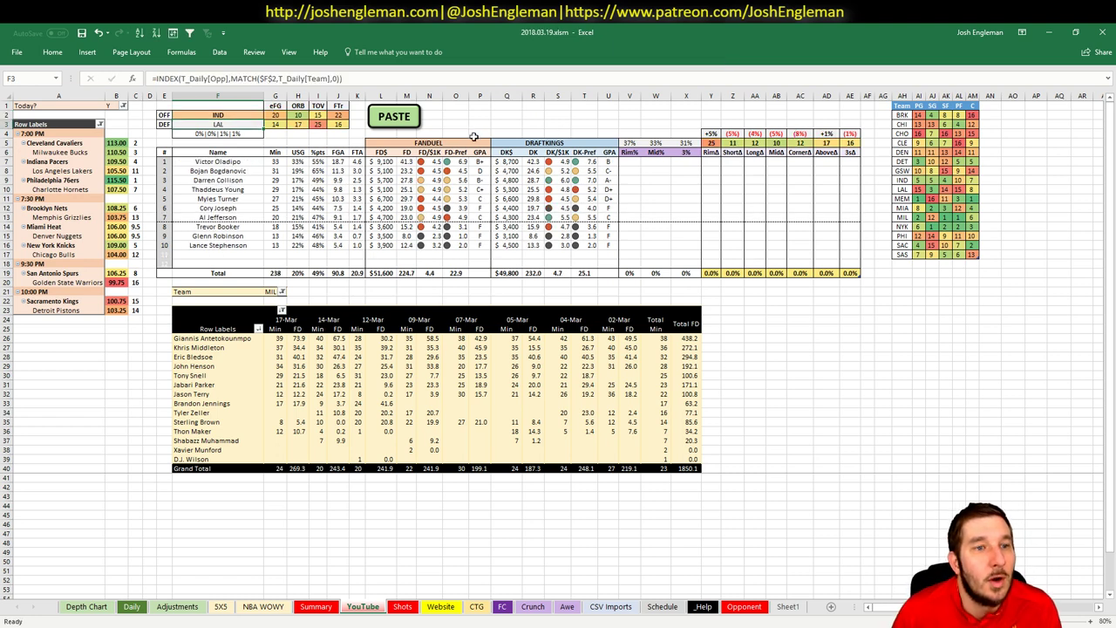
{"action": "left_click", "coordinate": [534, 123]}
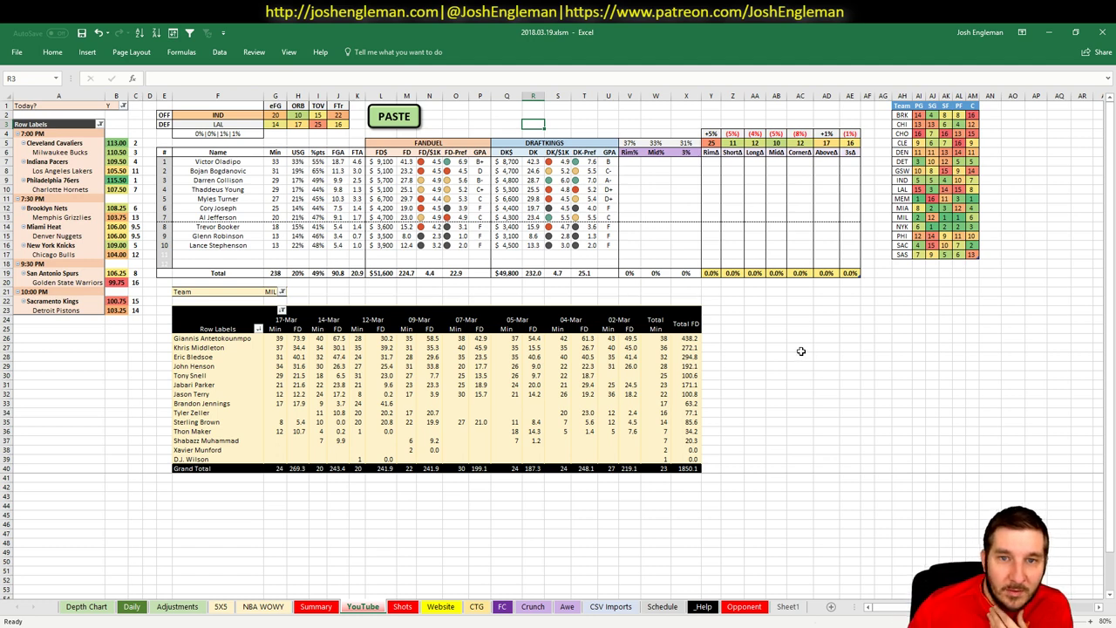
- Filter the recent game log pivot table to team IND
{"action": "left_click", "coordinate": [273, 292]}
{"action": "type", "text": "IN"}
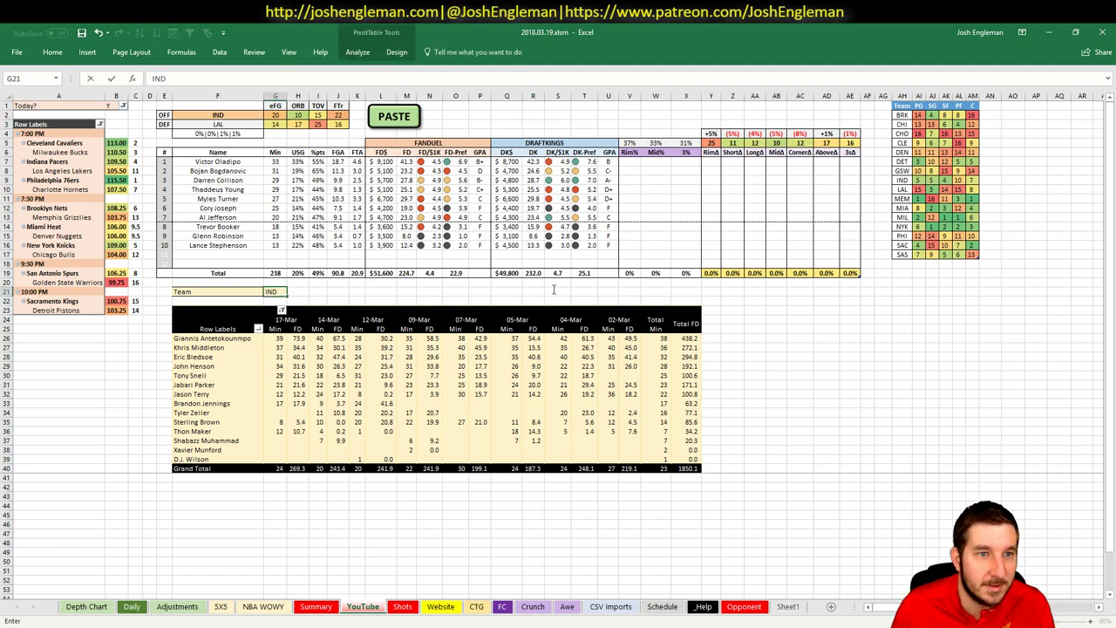
{"action": "type", "text": "D"}
{"action": "key", "text": "Return"}
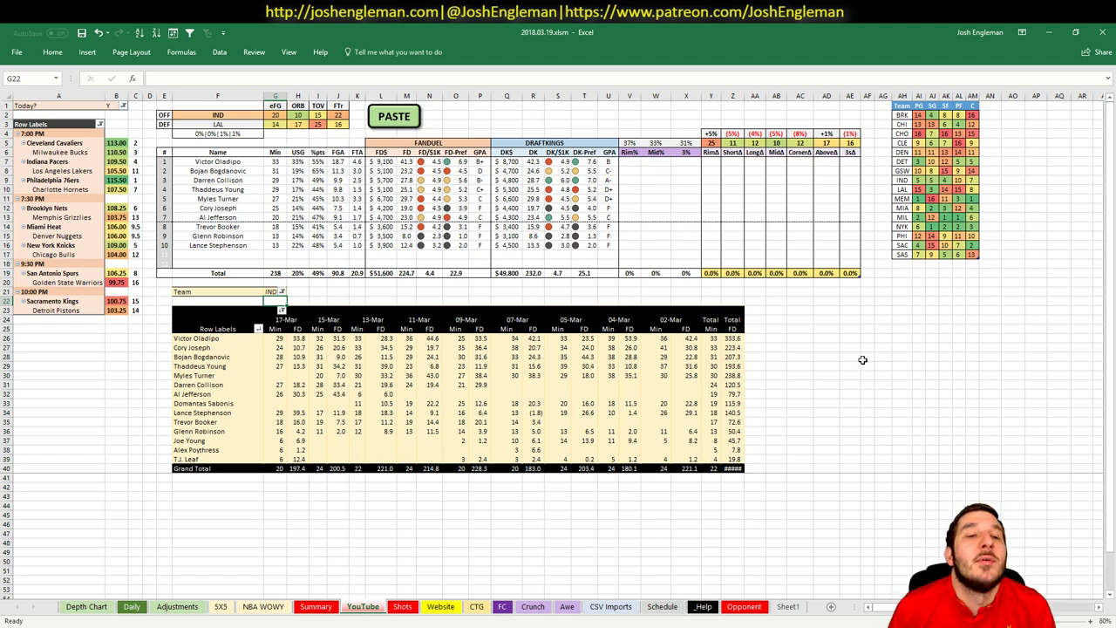
- Review Indiana's positional ranks on the YouTube sheet and examine Victor Oladipo's Big, Dud and Mst values on the 5X5 sheet
{"action": "left_click_drag", "start_coordinate": [917, 181], "coordinate": [976, 180]}
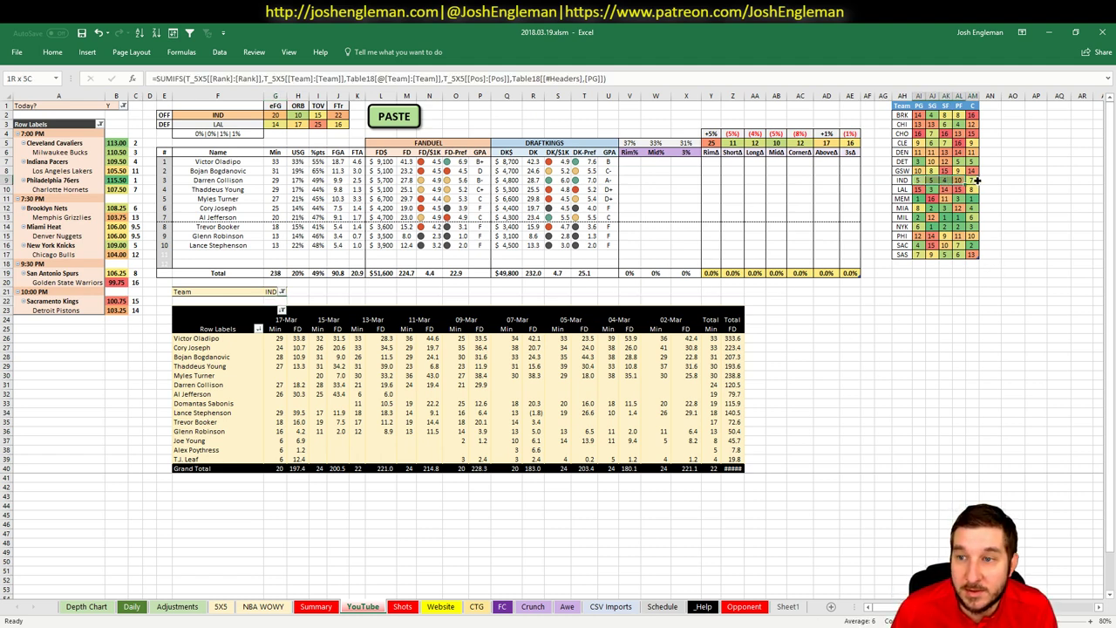
{"action": "left_click", "coordinate": [907, 317]}
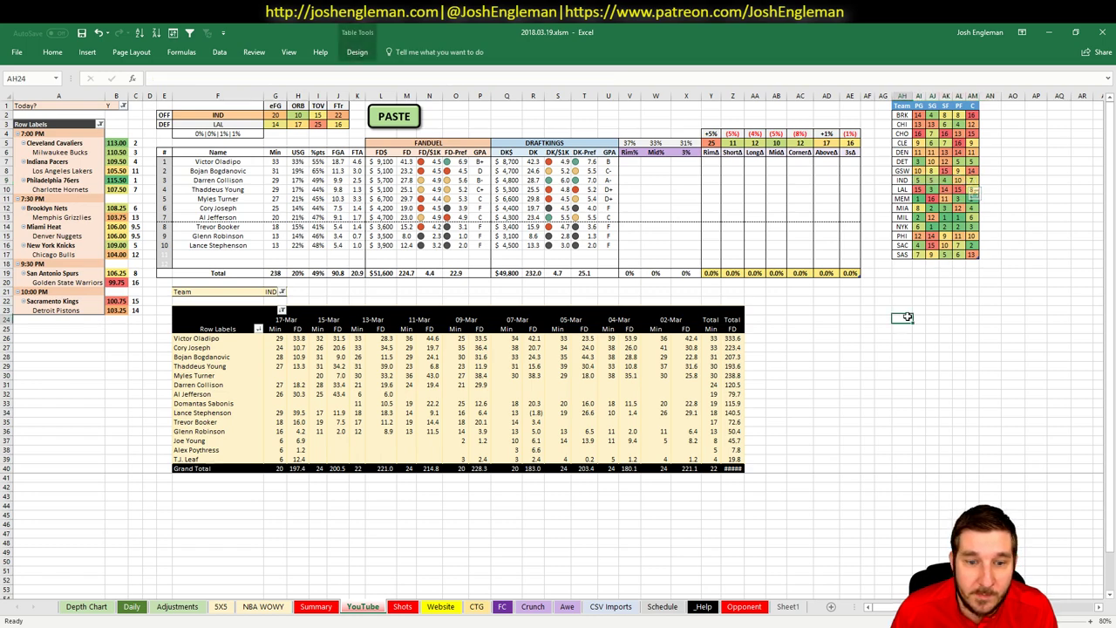
{"action": "left_click", "coordinate": [314, 607]}
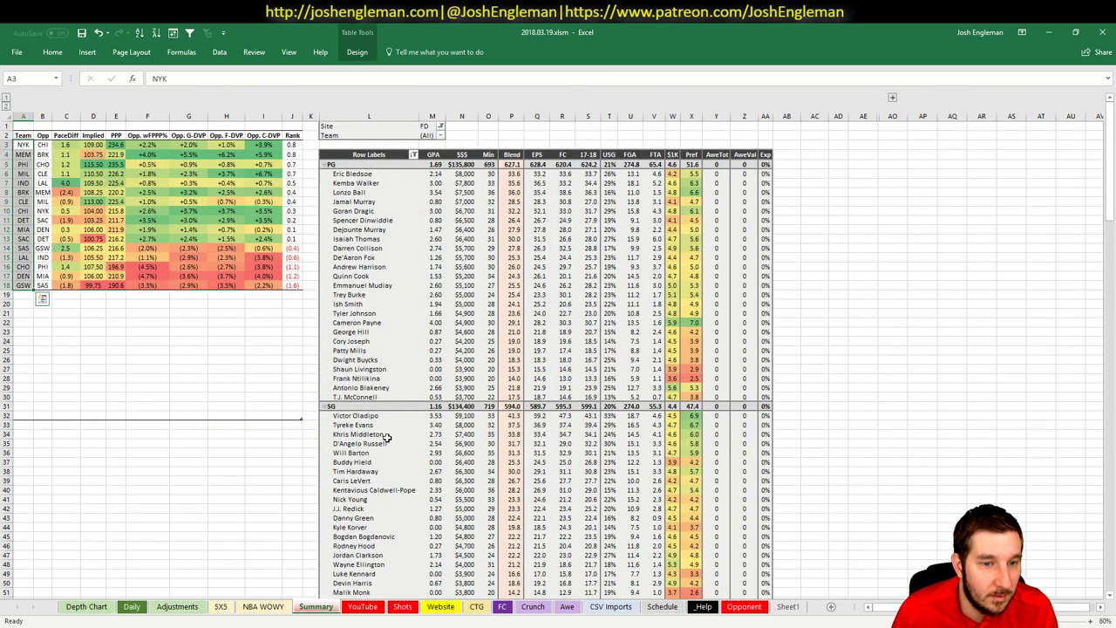
{"action": "left_click", "coordinate": [220, 607]}
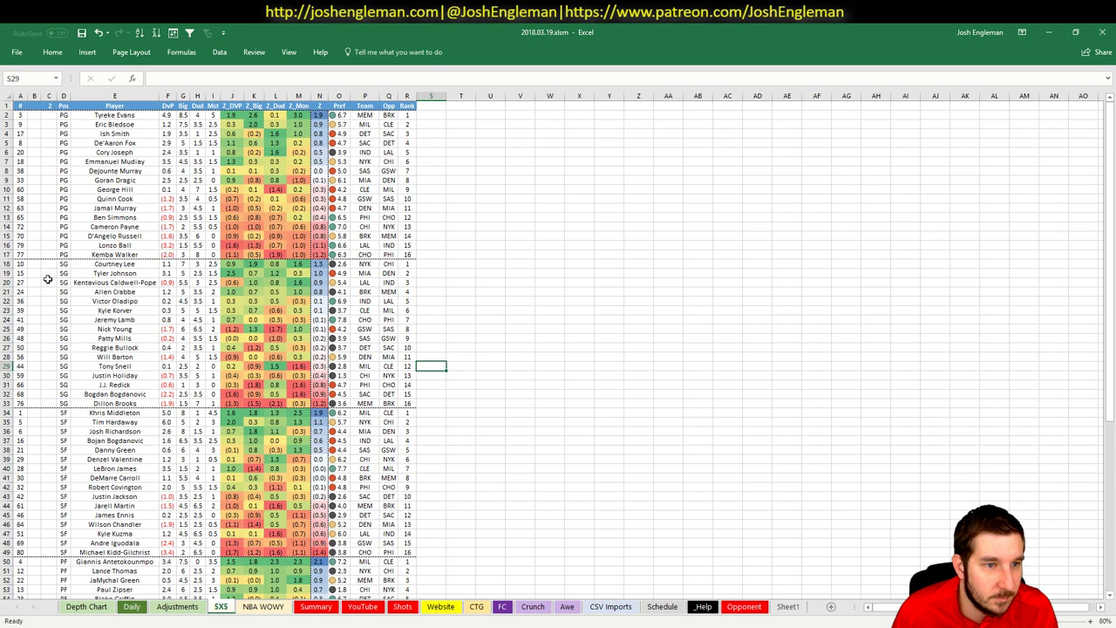
{"action": "left_click", "coordinate": [15, 301]}
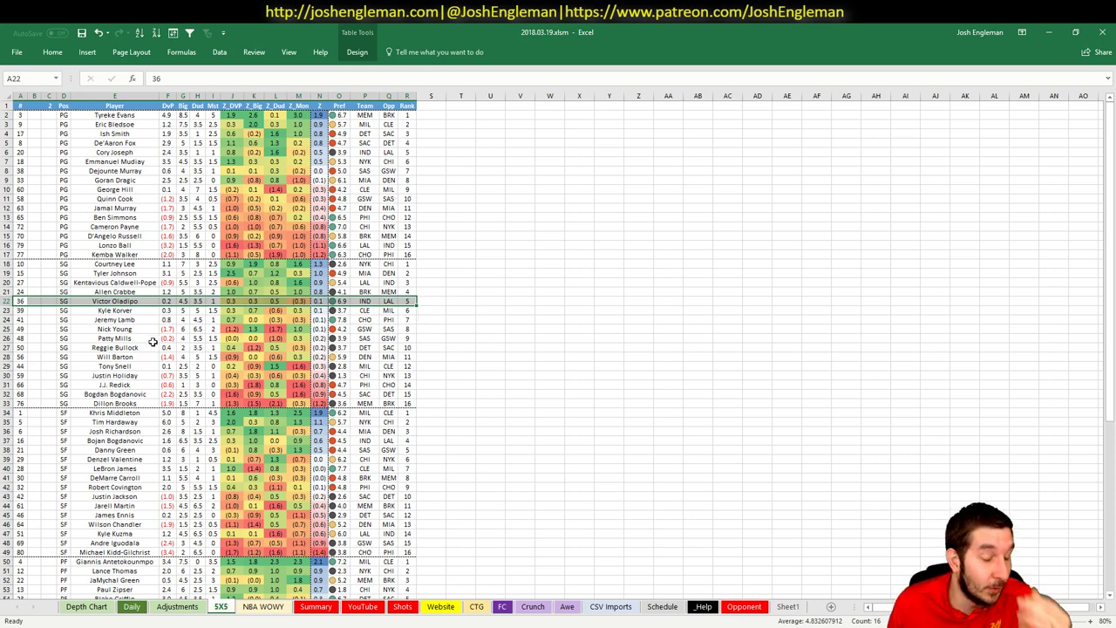
{"action": "left_click", "coordinate": [184, 301]}
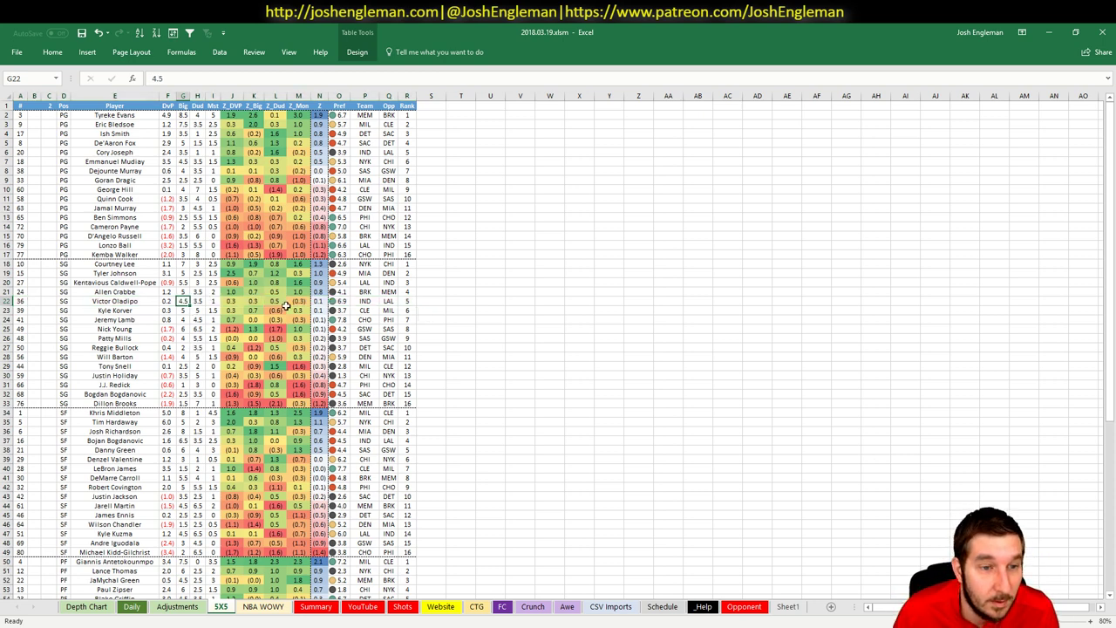
{"action": "left_click", "coordinate": [199, 300]}
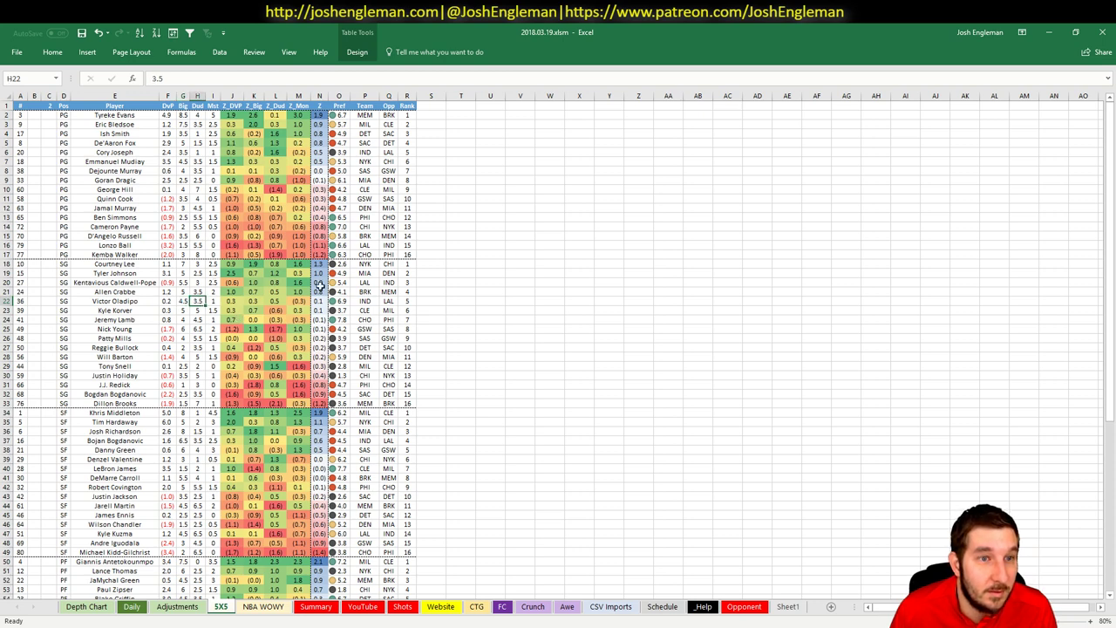
{"action": "key", "text": "Up"}
{"action": "left_click", "coordinate": [213, 302]}
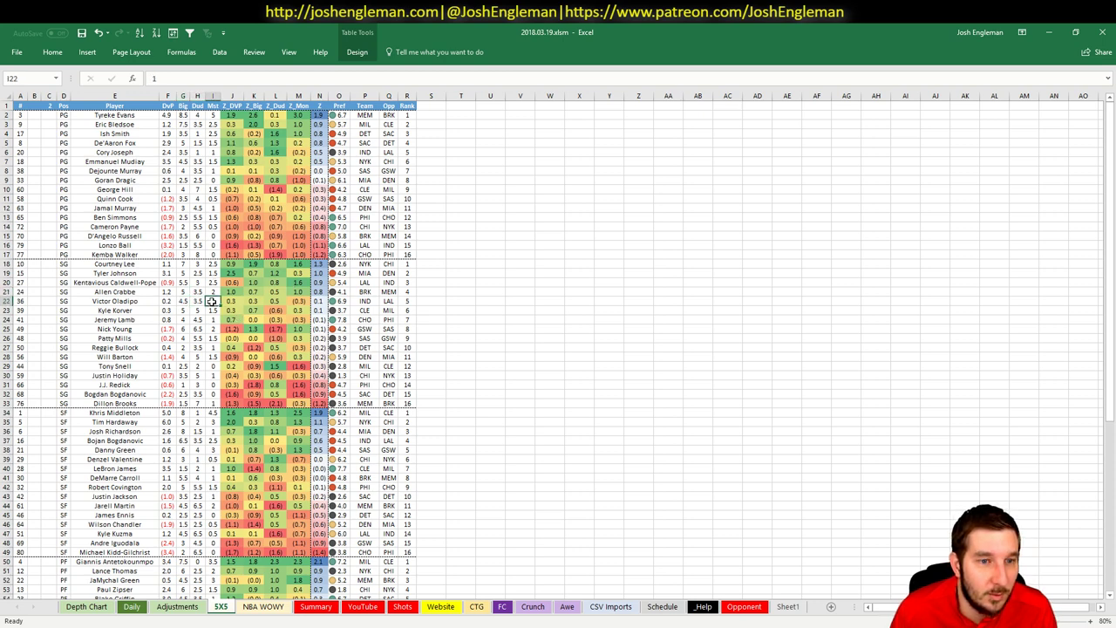
- Check the Adjustments and YouTube sheets, view Victor Oladipo's game log under SG in FantasyCruncher, and return to the workbook
{"action": "left_click", "coordinate": [179, 606]}
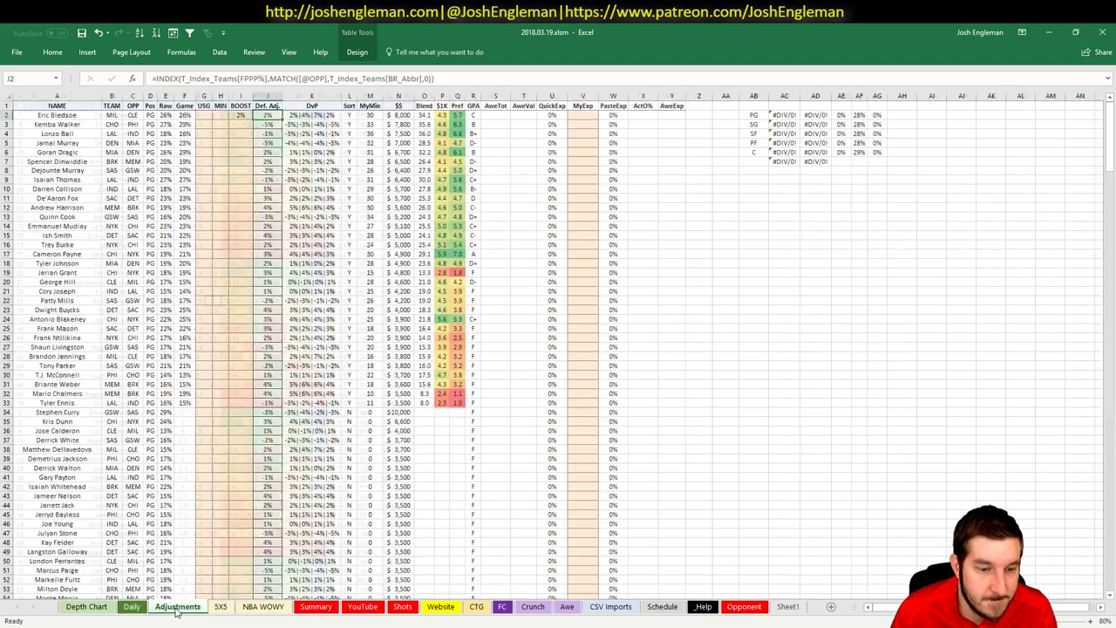
{"action": "left_click", "coordinate": [363, 607]}
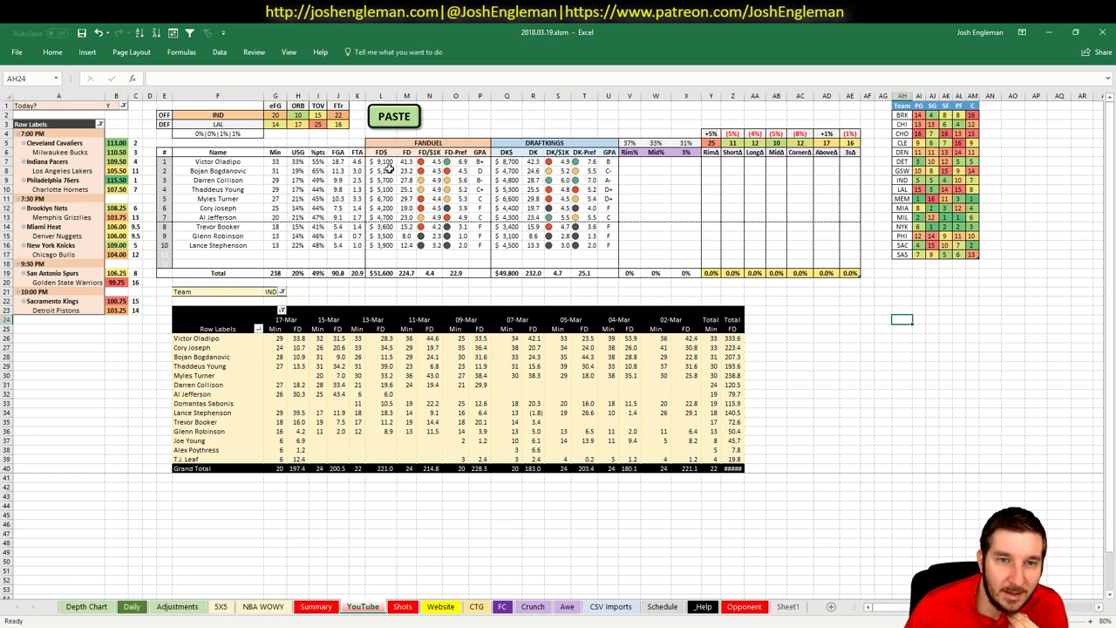
{"action": "key", "text": "alt+Tab"}
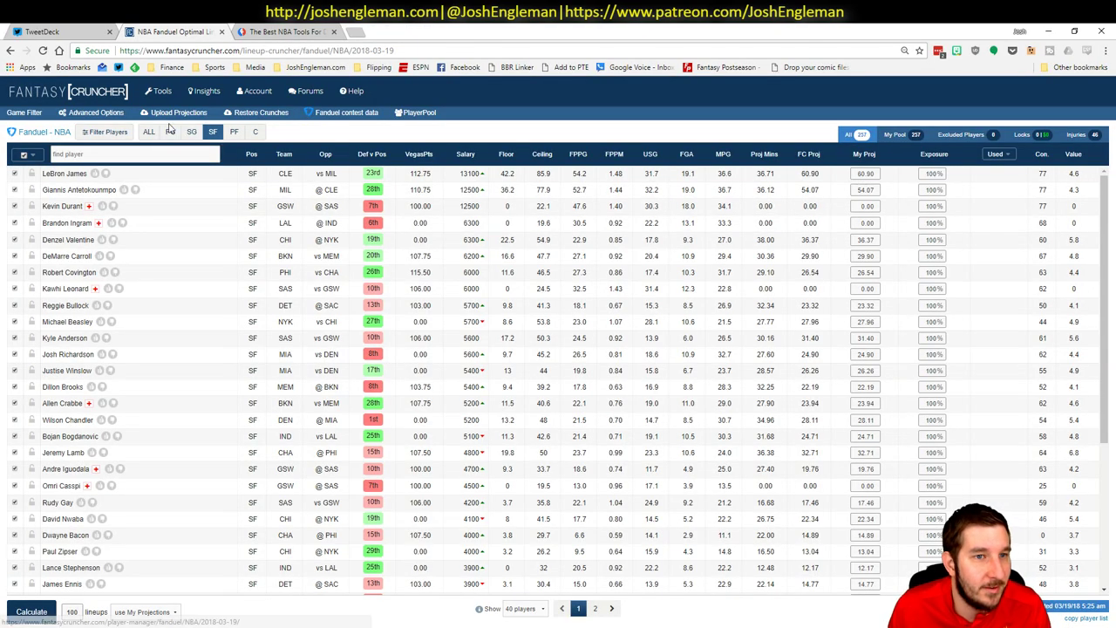
{"action": "left_click", "coordinate": [193, 132]}
{"action": "left_click", "coordinate": [67, 173]}
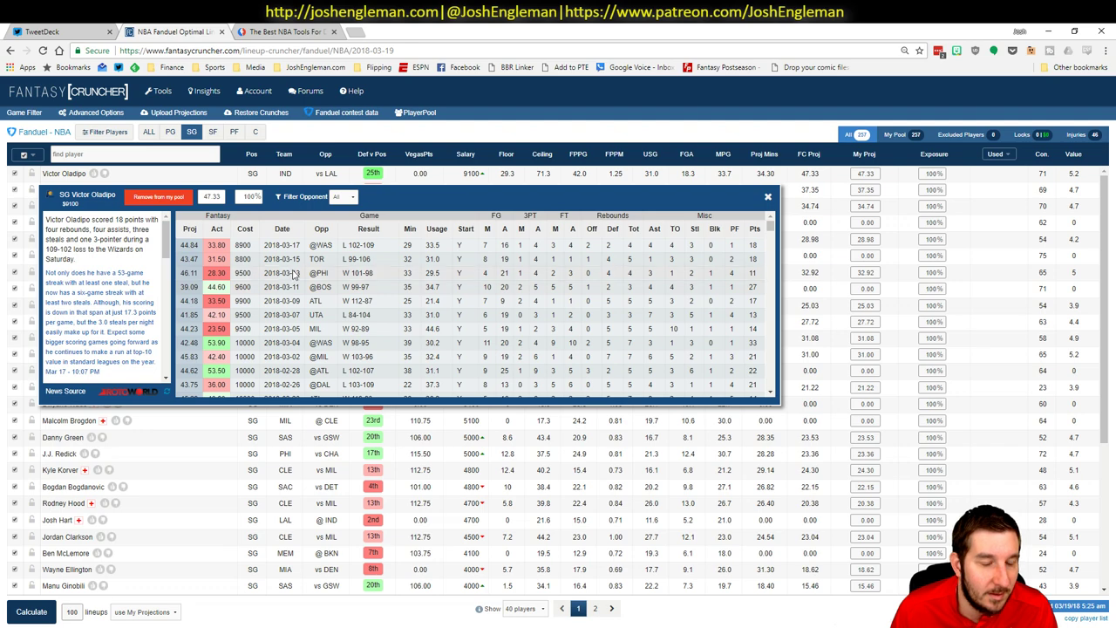
{"action": "left_click", "coordinate": [767, 196]}
{"action": "key", "text": "alt+Tab"}
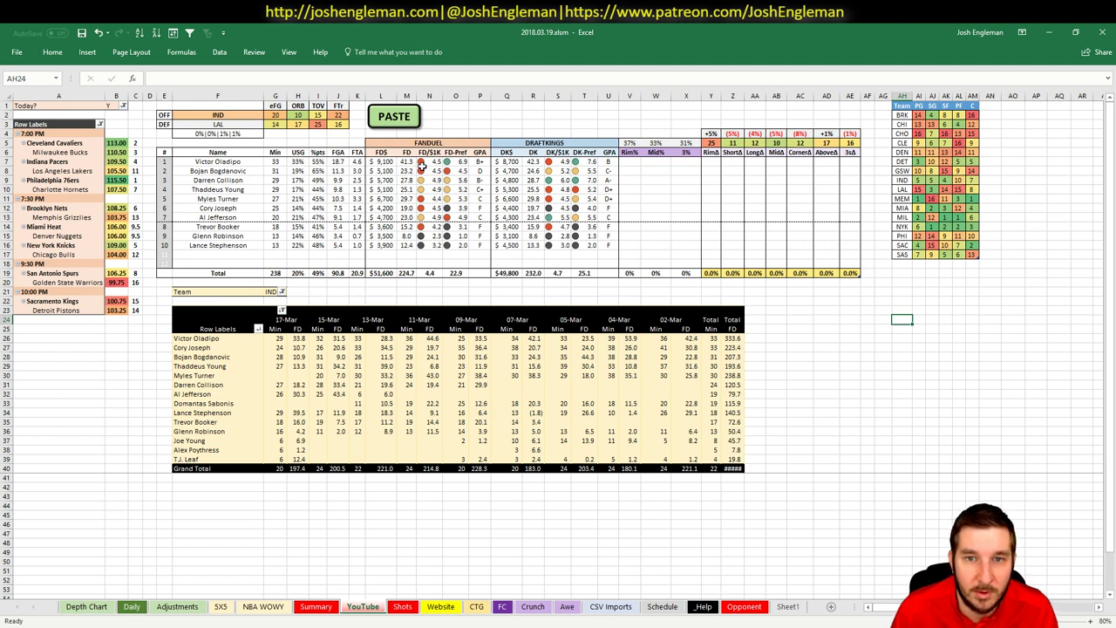
- Compare Darren Collison's FanDuel and DraftKings salaries with his 15-Mar minutes and fantasy points in the game log
{"action": "left_click", "coordinate": [232, 200]}
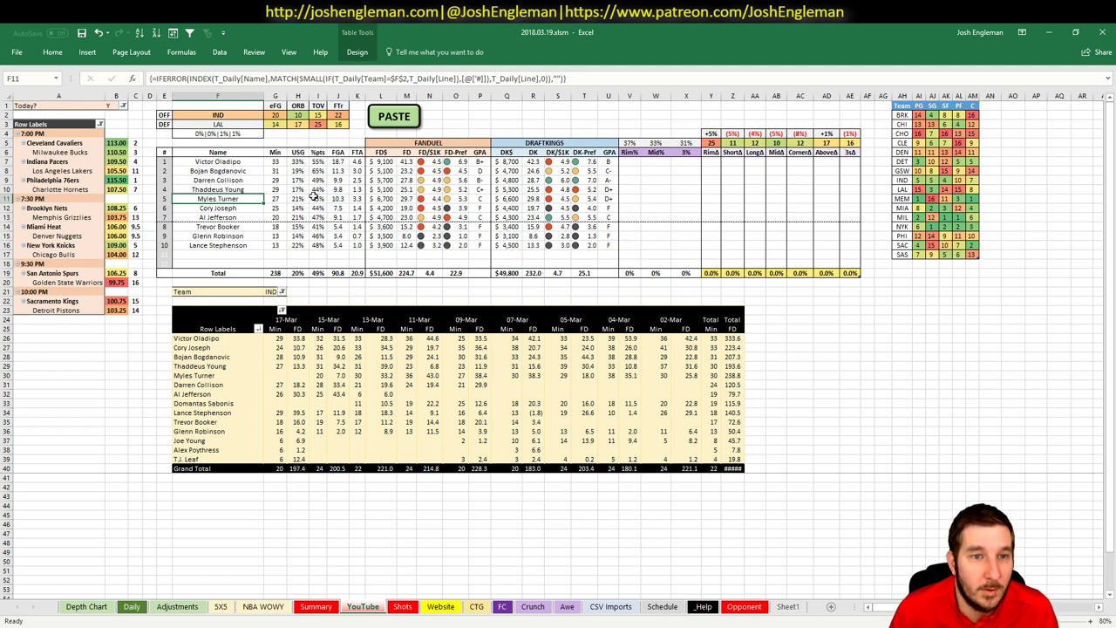
{"action": "left_click", "coordinate": [372, 180]}
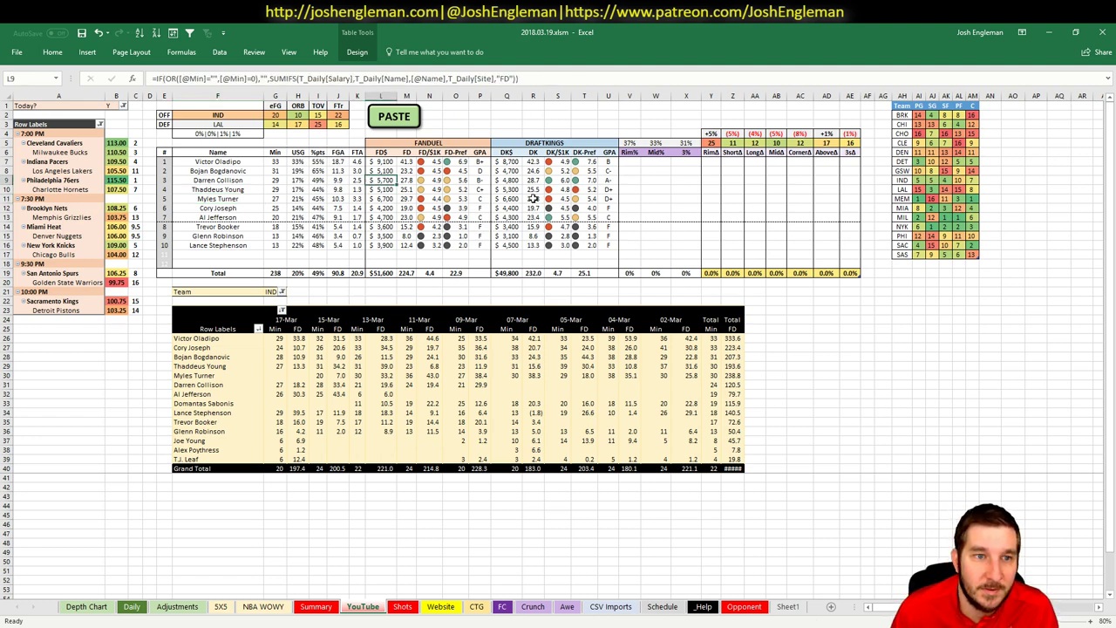
{"action": "left_click", "coordinate": [511, 179]}
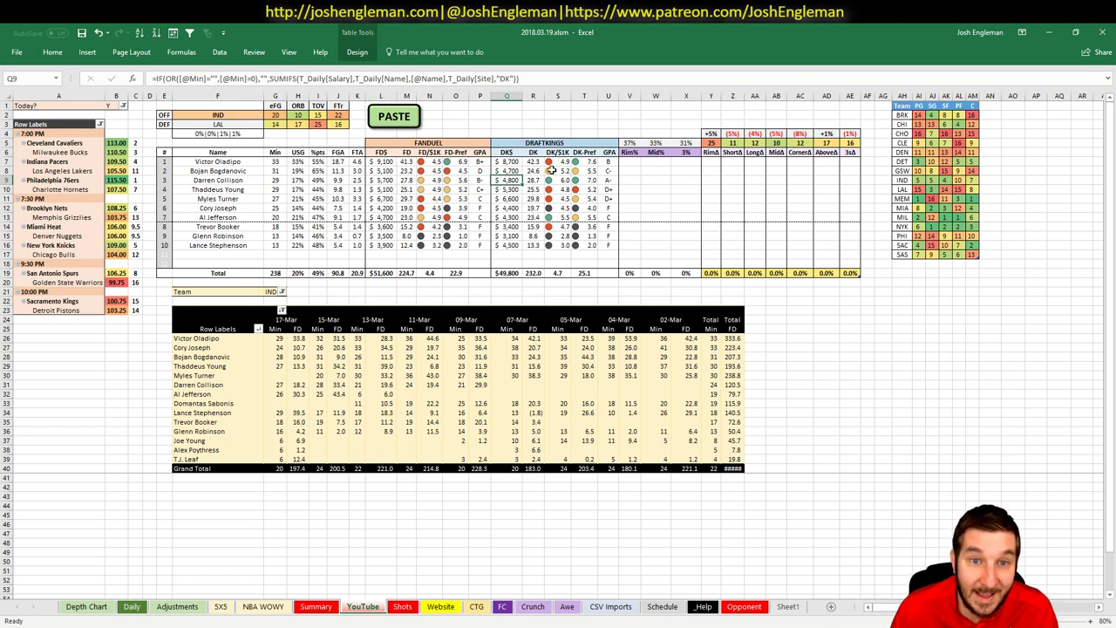
{"action": "left_click", "coordinate": [312, 384]}
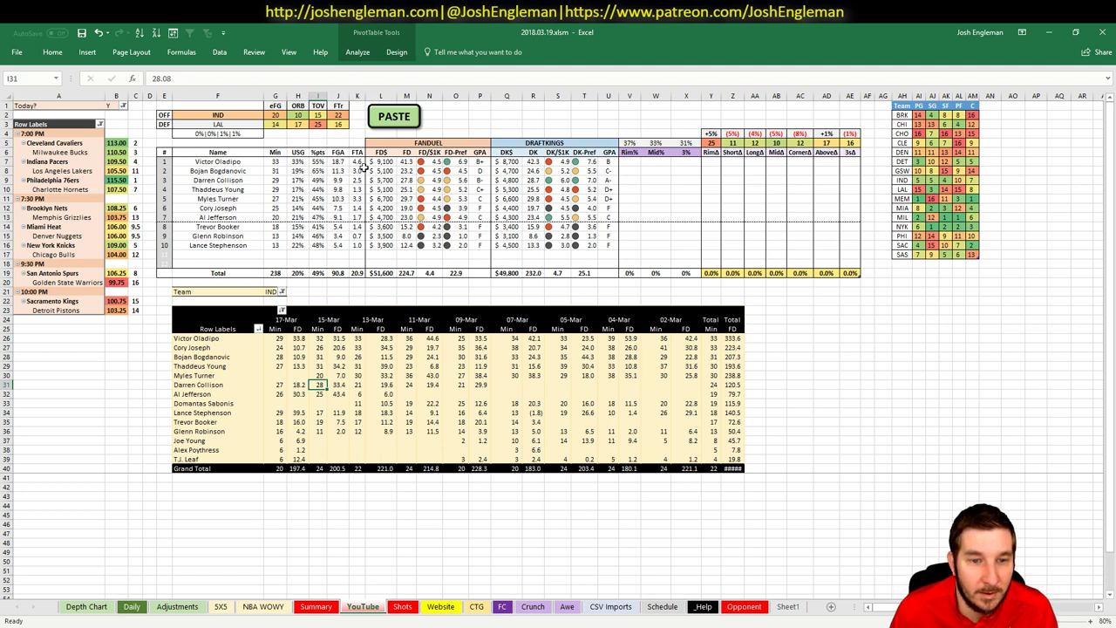
{"action": "left_click", "coordinate": [333, 385]}
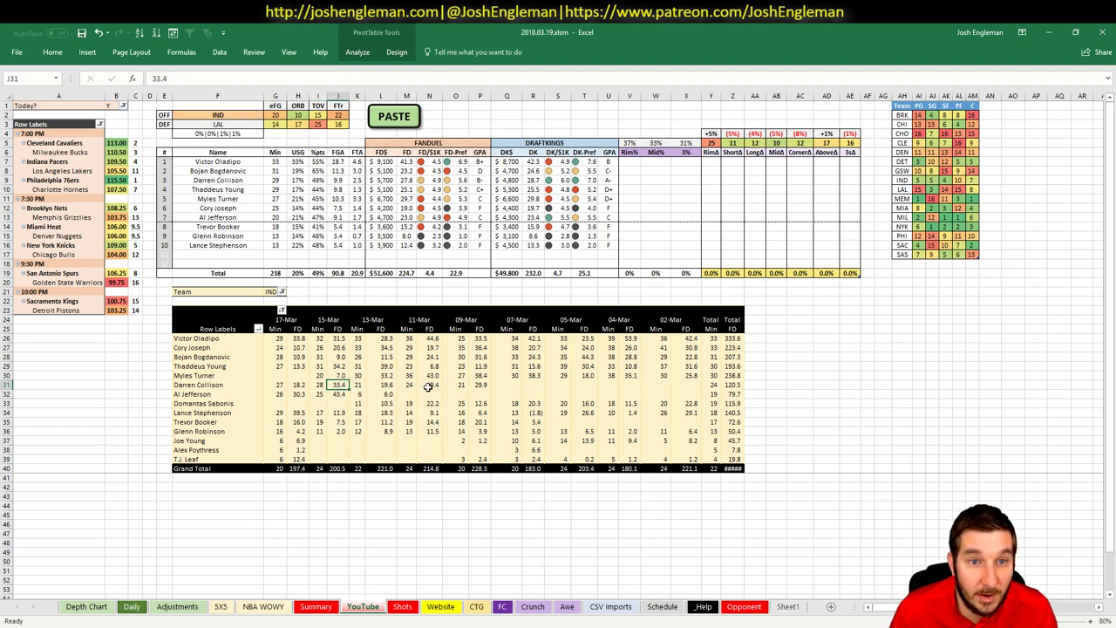
{"action": "left_click", "coordinate": [518, 181]}
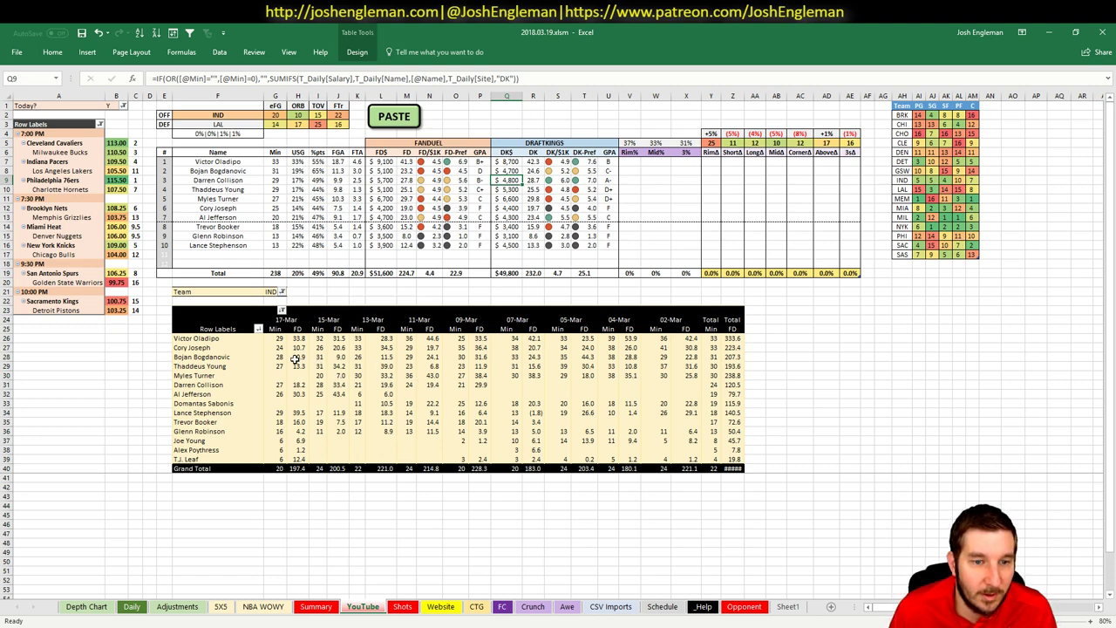
- Check Thaddeus Young's FanDuel salary and Myles Turner's FD-Pref score in the Indiana table
{"action": "left_click", "coordinate": [391, 189]}
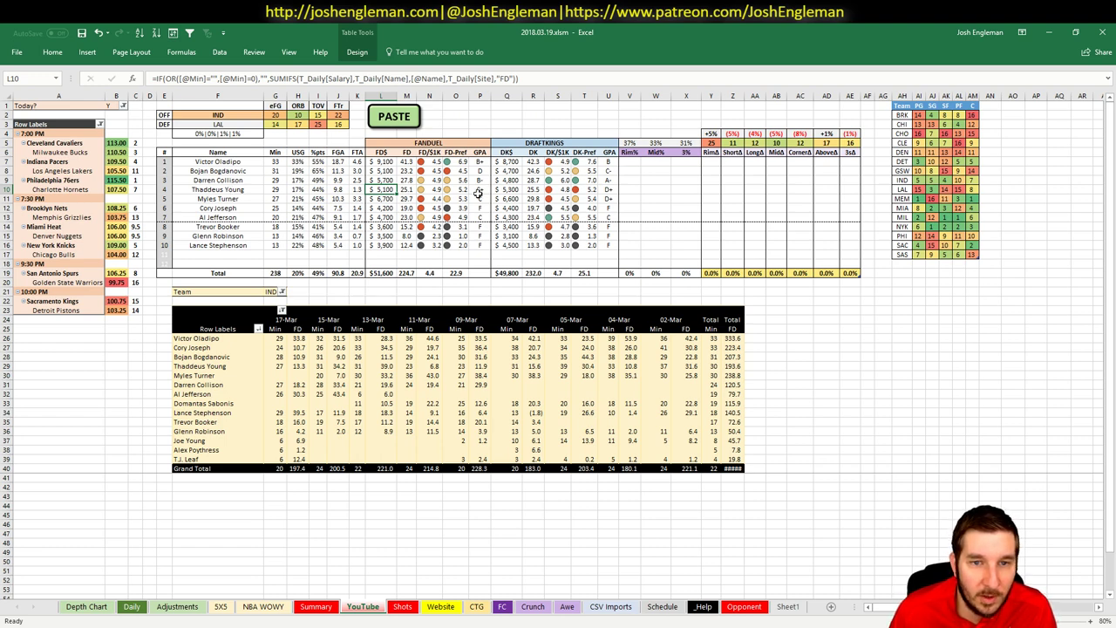
{"action": "left_click", "coordinate": [251, 198]}
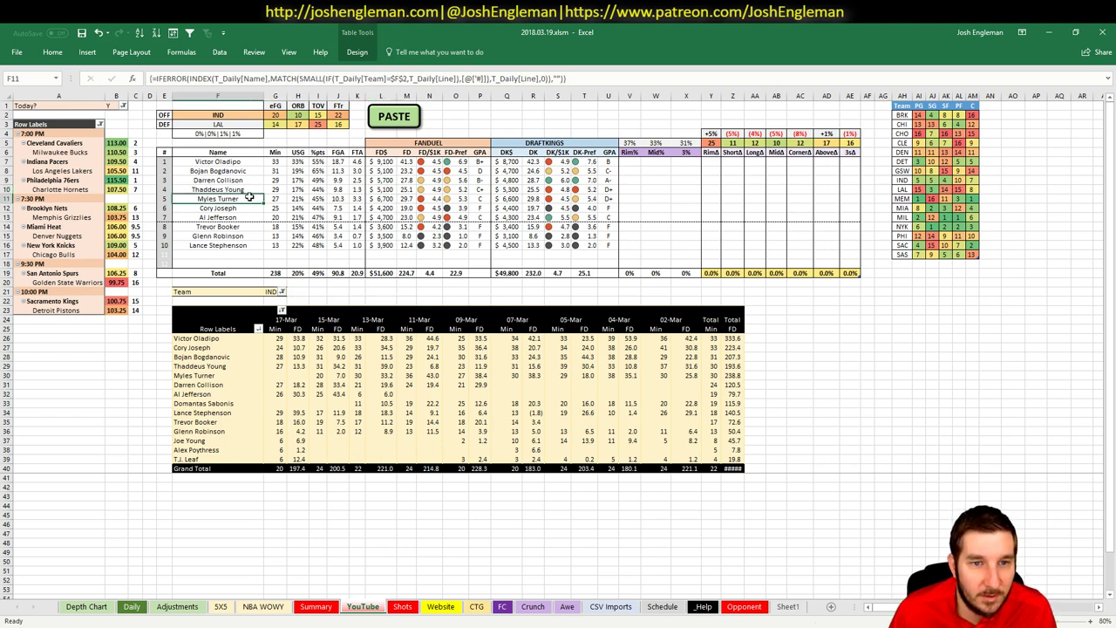
{"action": "left_click", "coordinate": [459, 199]}
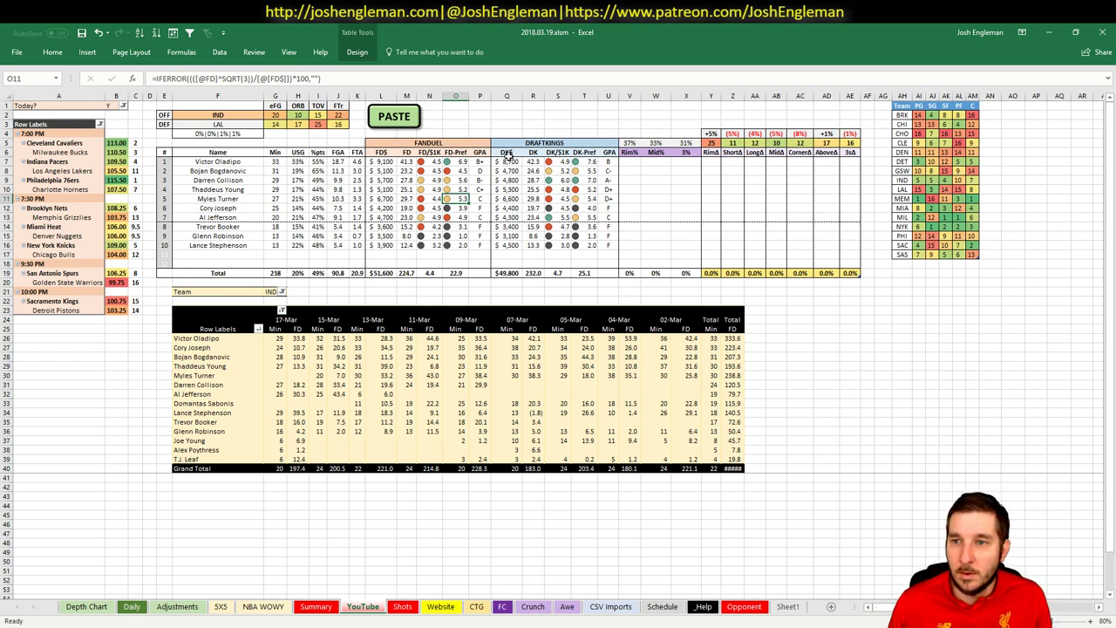
- Set the matchup table's offensive team to LAL and check that team's SF rank
{"action": "left_click", "coordinate": [236, 116]}
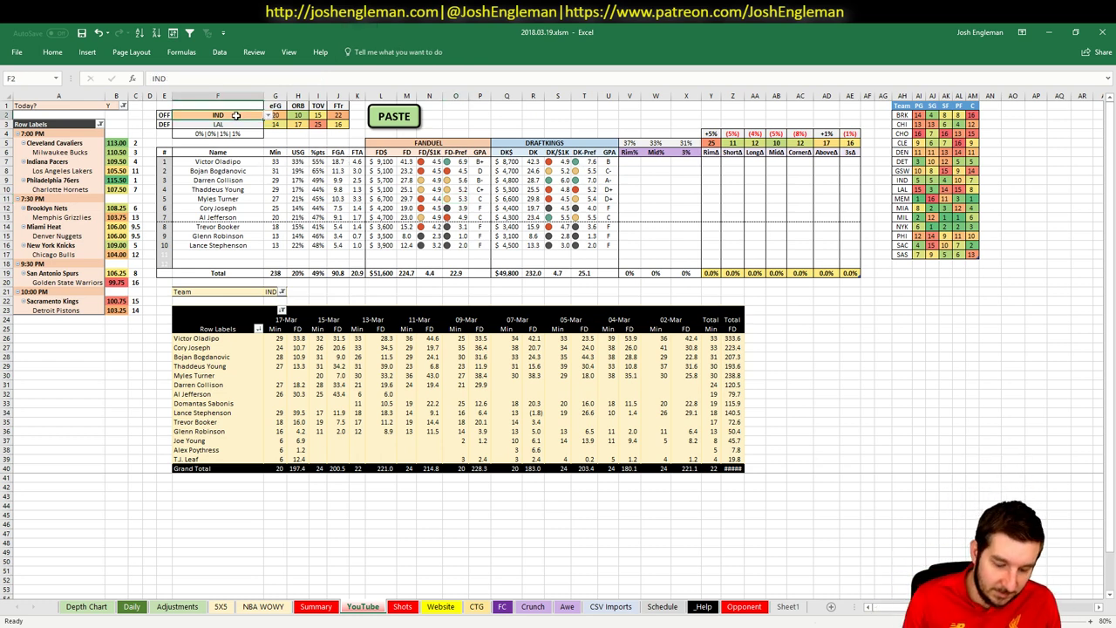
{"action": "type", "text": "LAL"}
{"action": "key", "text": "Return"}
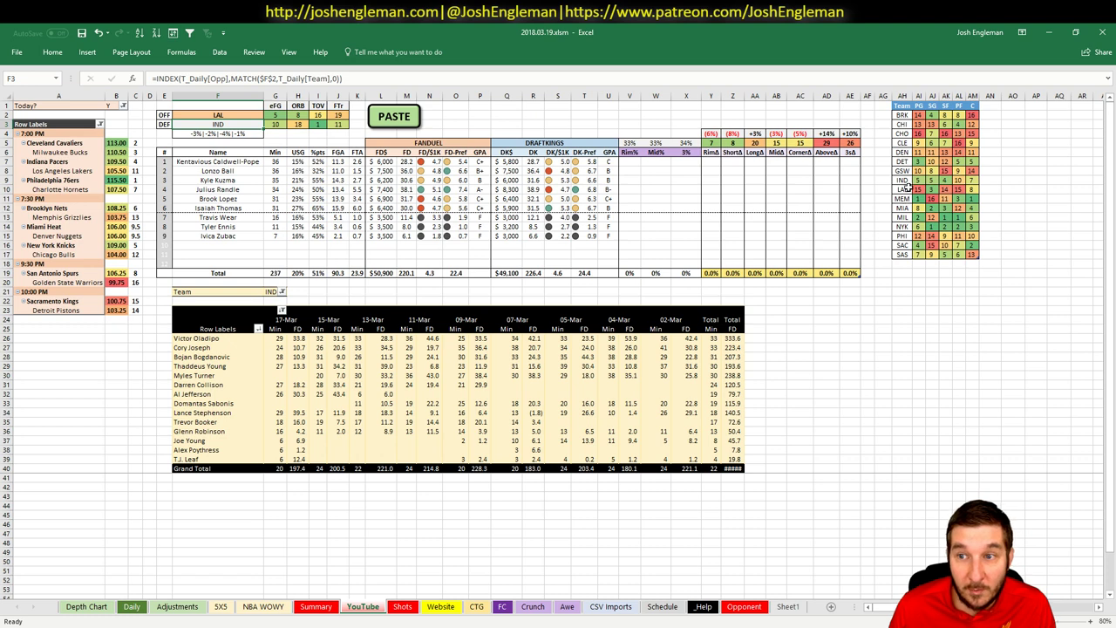
{"action": "left_click", "coordinate": [945, 189]}
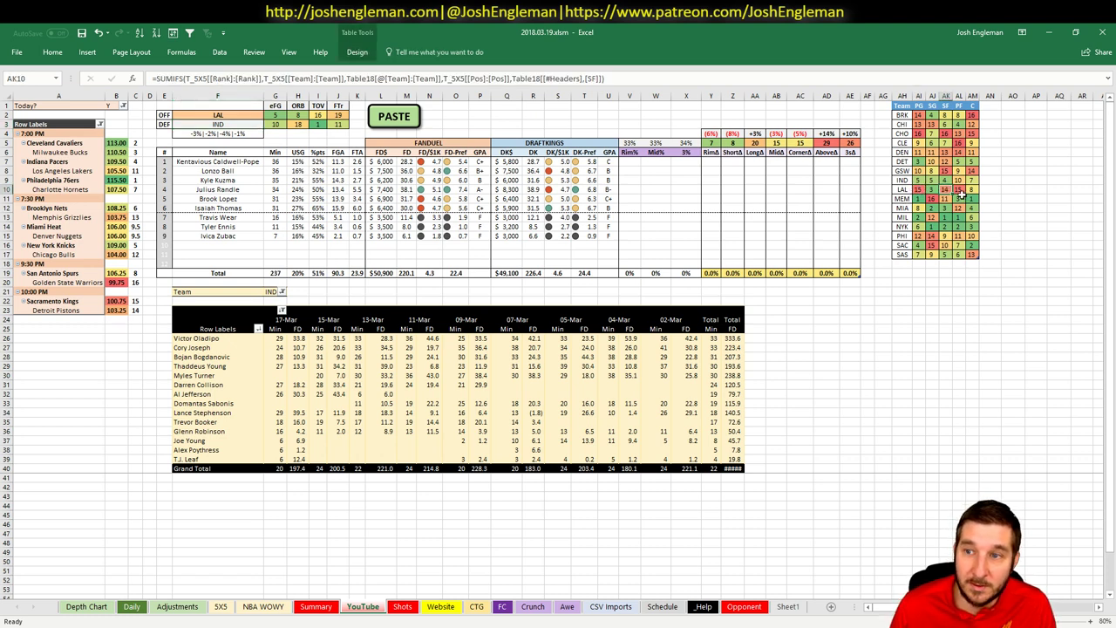
{"action": "left_click", "coordinate": [853, 338]}
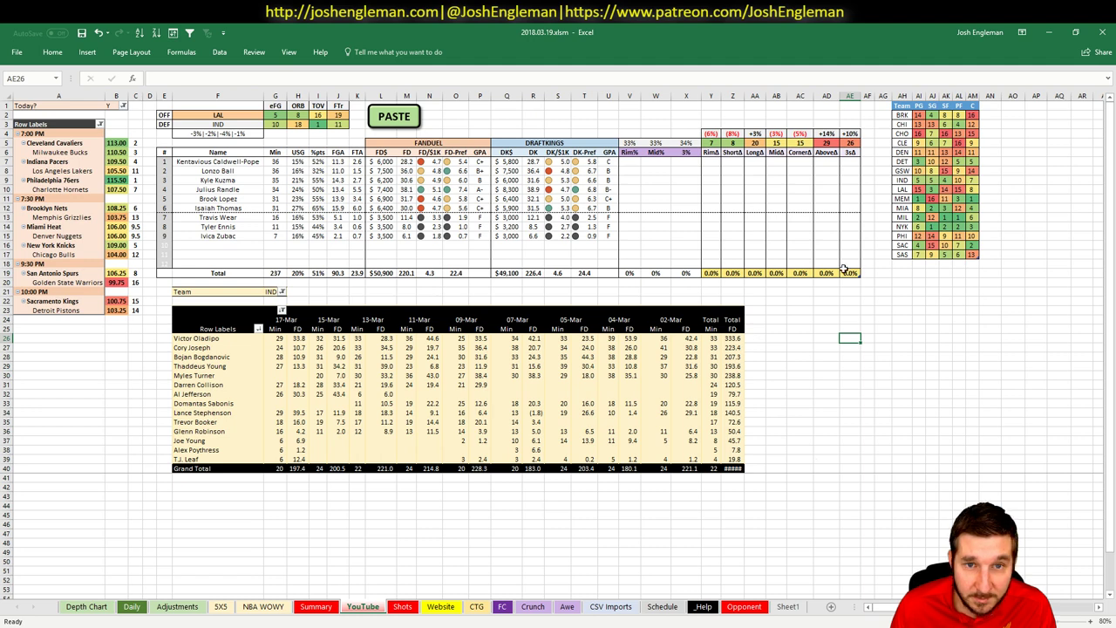
- Filter the recent game log pivot table to team LAL
{"action": "left_click", "coordinate": [271, 292]}
{"action": "type", "text": "LAL"}
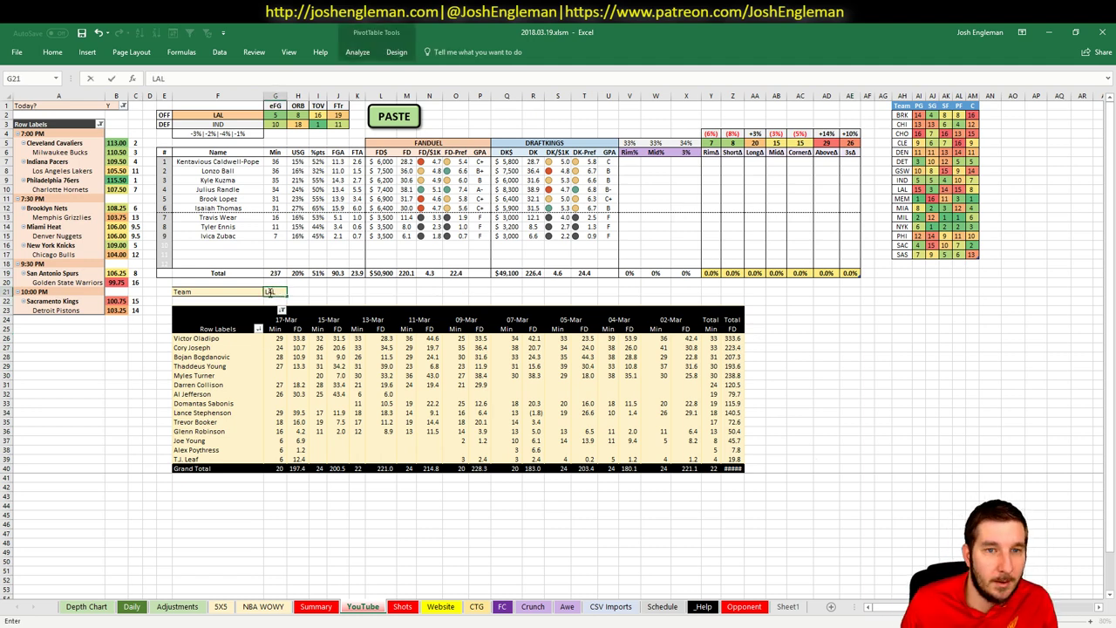
{"action": "key", "text": "Return"}
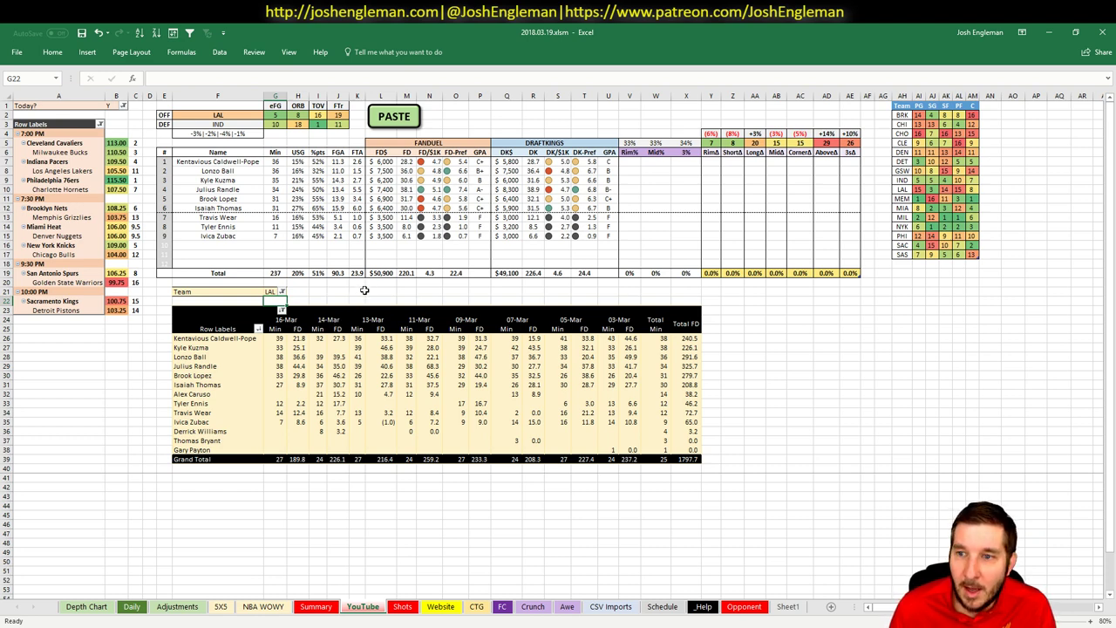
- Check the Lakers' SG rank and Kentavious Caldwell-Pope's Big, Dud and Mst values on the 5X5 sheet
{"action": "left_click", "coordinate": [932, 190]}
{"action": "left_click", "coordinate": [221, 606]}
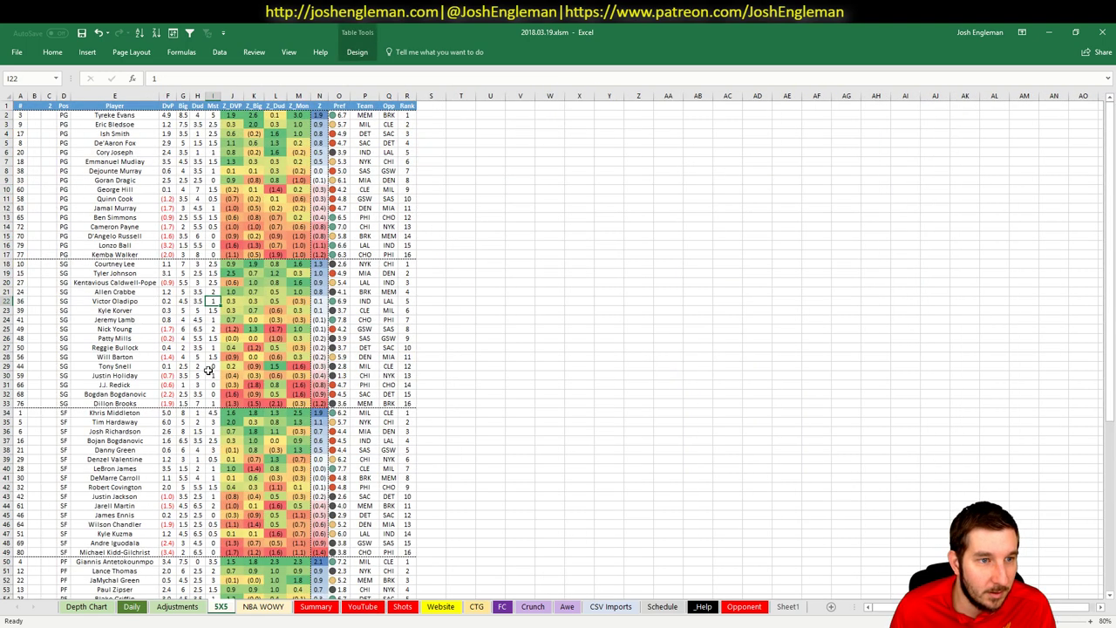
{"action": "left_click", "coordinate": [183, 284]}
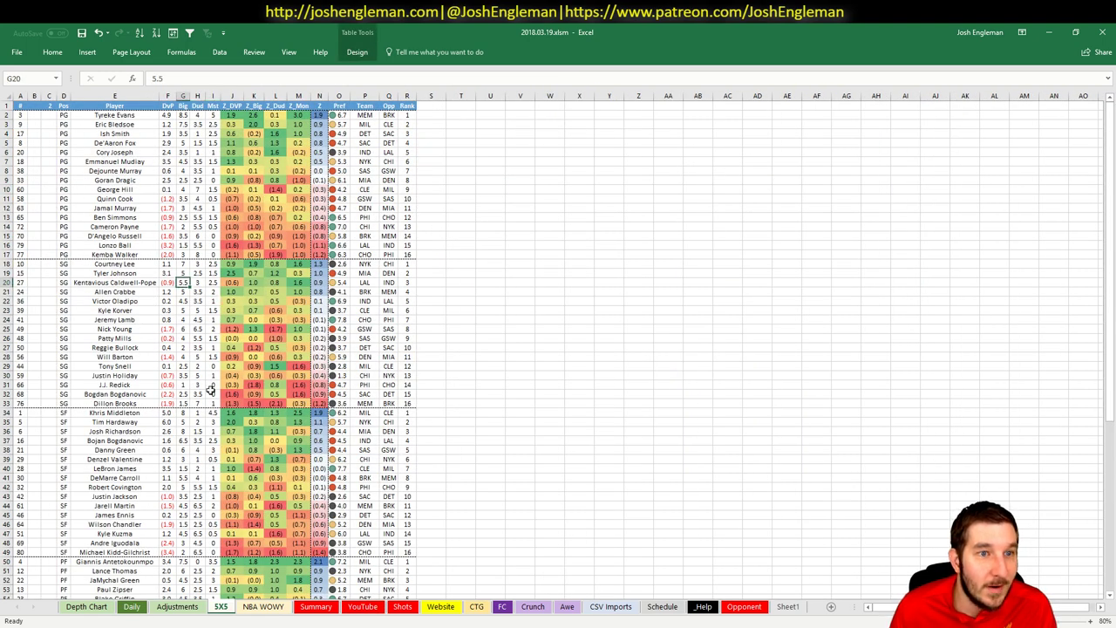
{"action": "left_click", "coordinate": [198, 283]}
{"action": "left_click", "coordinate": [212, 283]}
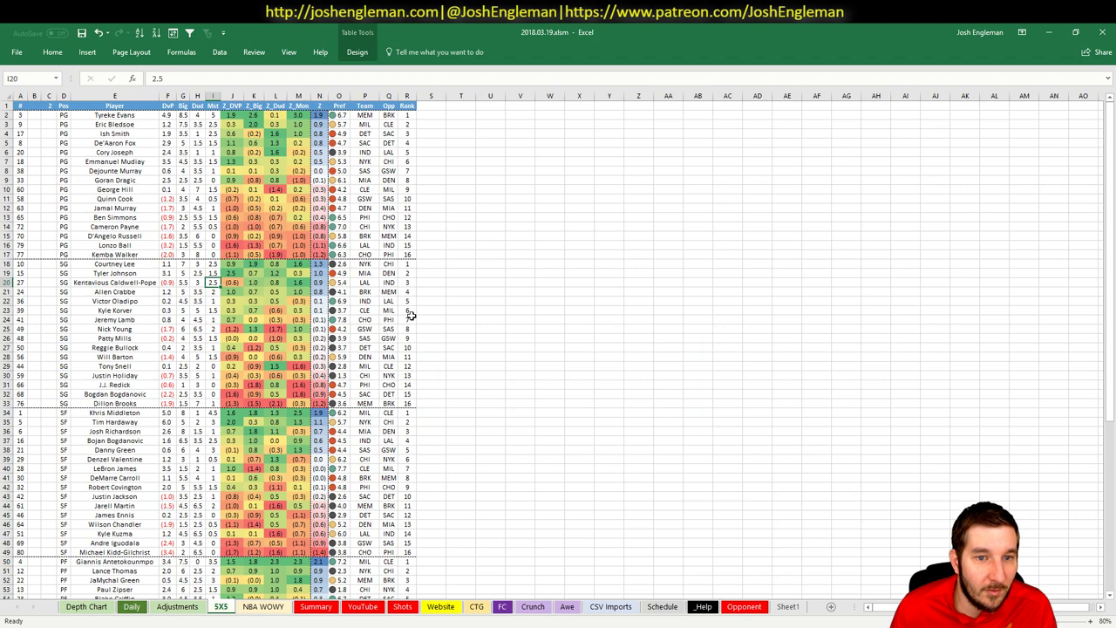
{"action": "left_click", "coordinate": [431, 291]}
- Set Kentavious Caldwell-Pope's BOOST to 3% on the Adjustments sheet and return to the YouTube sheet
{"action": "left_click", "coordinate": [180, 607]}
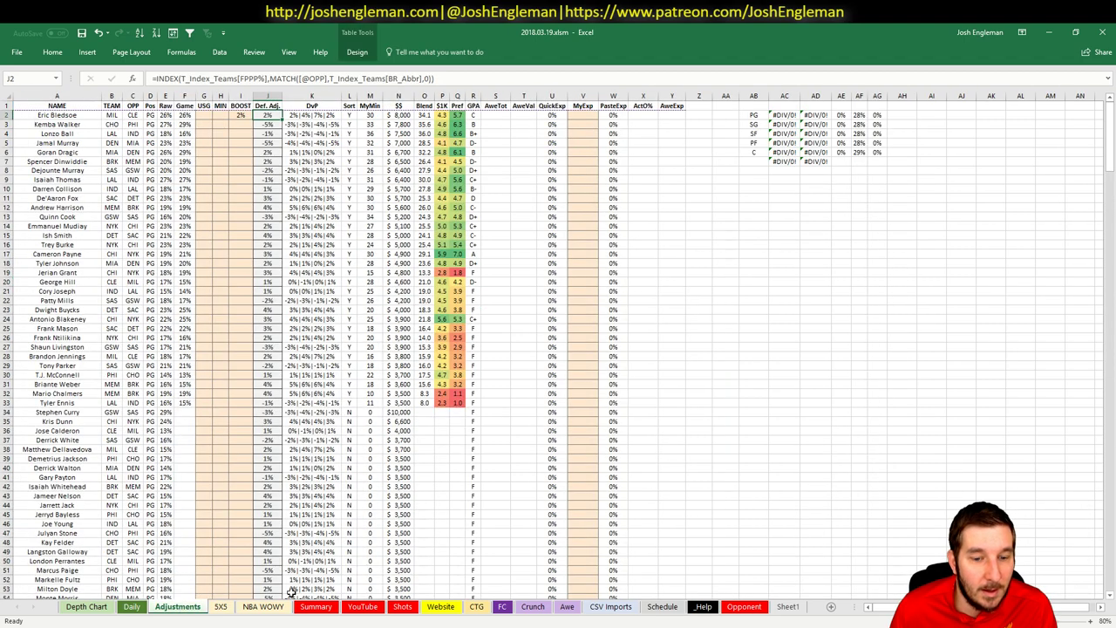
{"action": "left_click", "coordinate": [254, 276]}
{"action": "scroll", "coordinate": [255, 276], "scroll_direction": "down", "scroll_amount": 11}
{"action": "scroll", "coordinate": [253, 279], "scroll_direction": "down", "scroll_amount": 2}
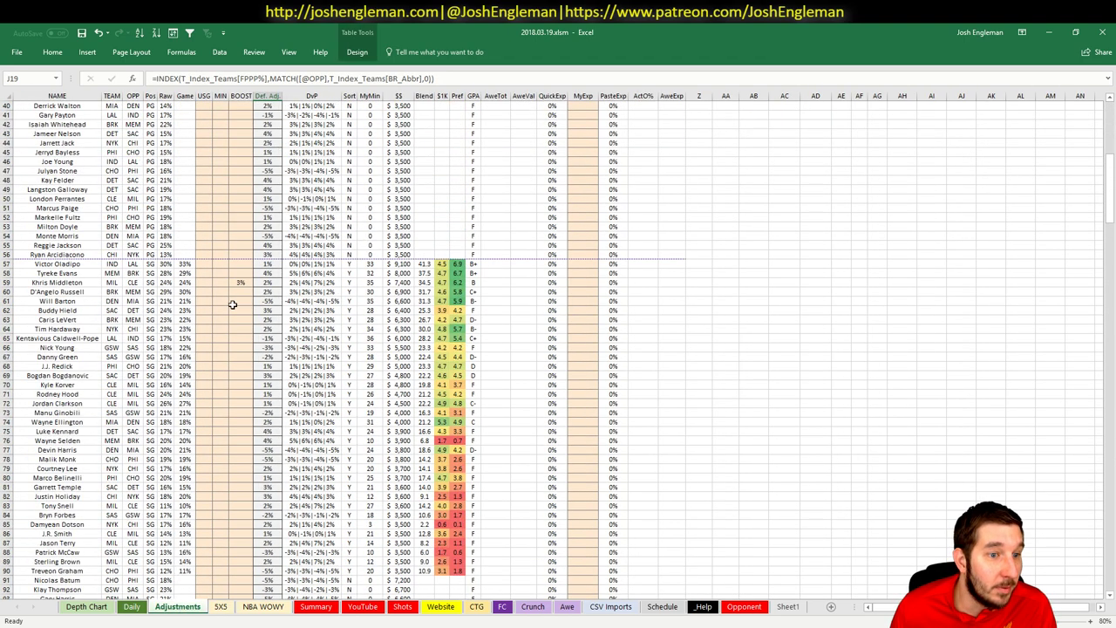
{"action": "left_click", "coordinate": [239, 329]}
{"action": "left_click", "coordinate": [239, 337]}
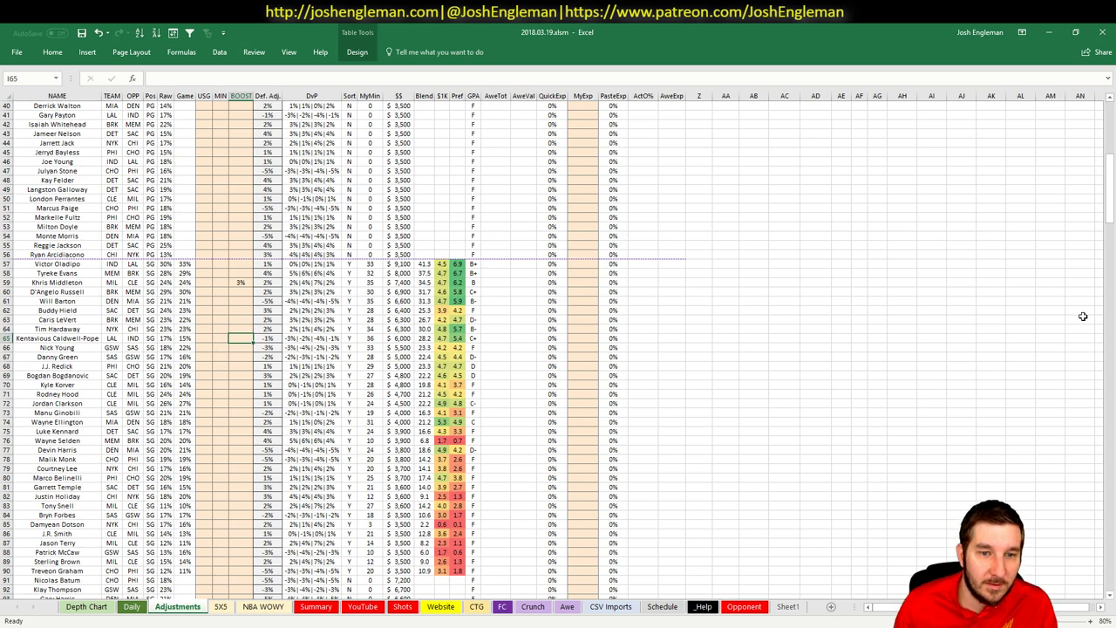
{"action": "type", "text": "3"}
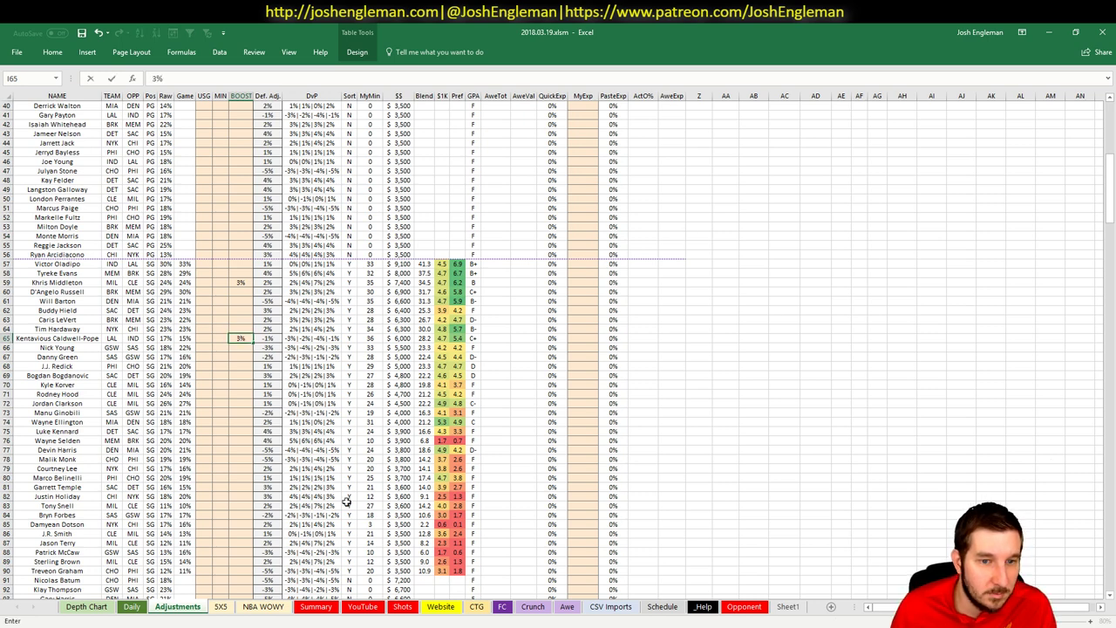
{"action": "key", "text": "Return"}
{"action": "left_click", "coordinate": [359, 608]}
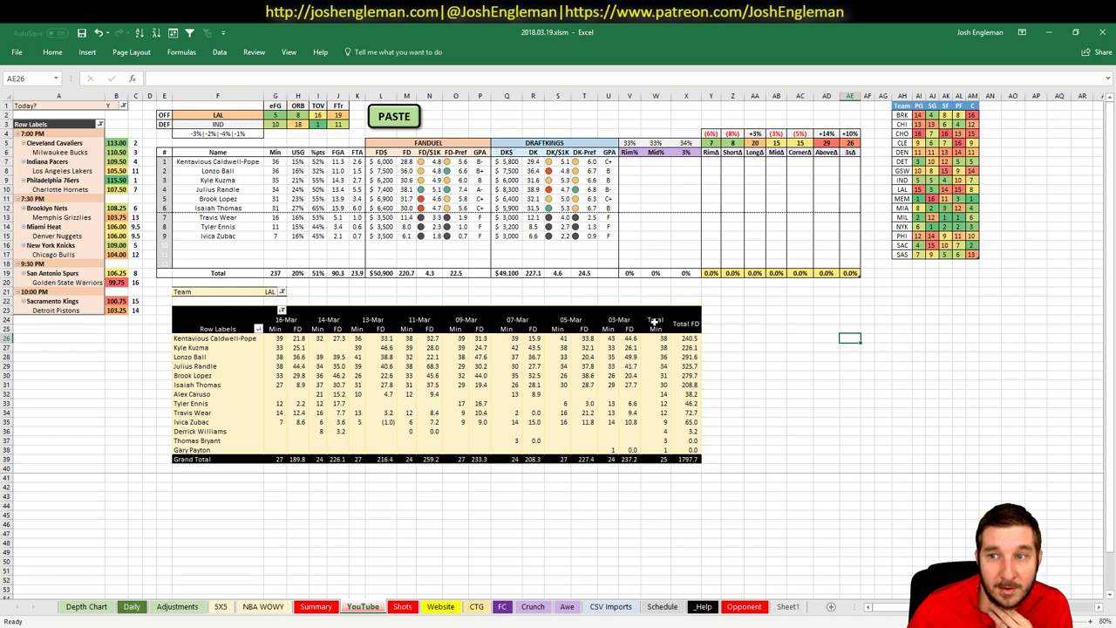
- Check Lonzo Ball's Dud and Big values on the 5X5 sheet, and return to the YouTube sheet
{"action": "key", "text": "ctrl+Page_Up"}
{"action": "key", "text": "ctrl+Page_Up"}
{"action": "key", "text": "ctrl+Page_Up"}
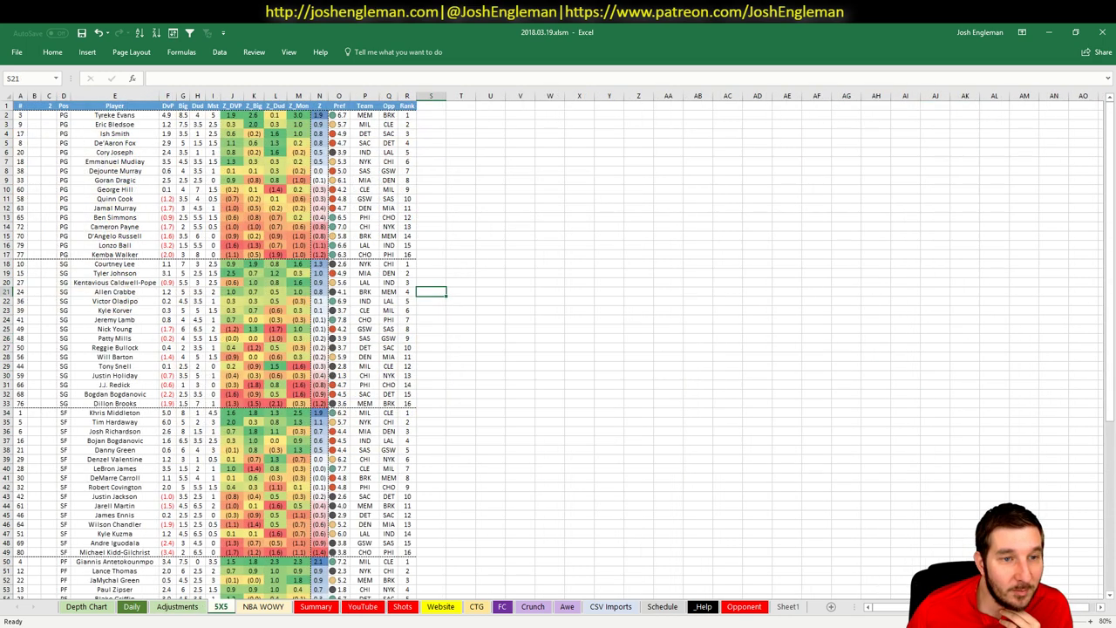
{"action": "left_click", "coordinate": [197, 245]}
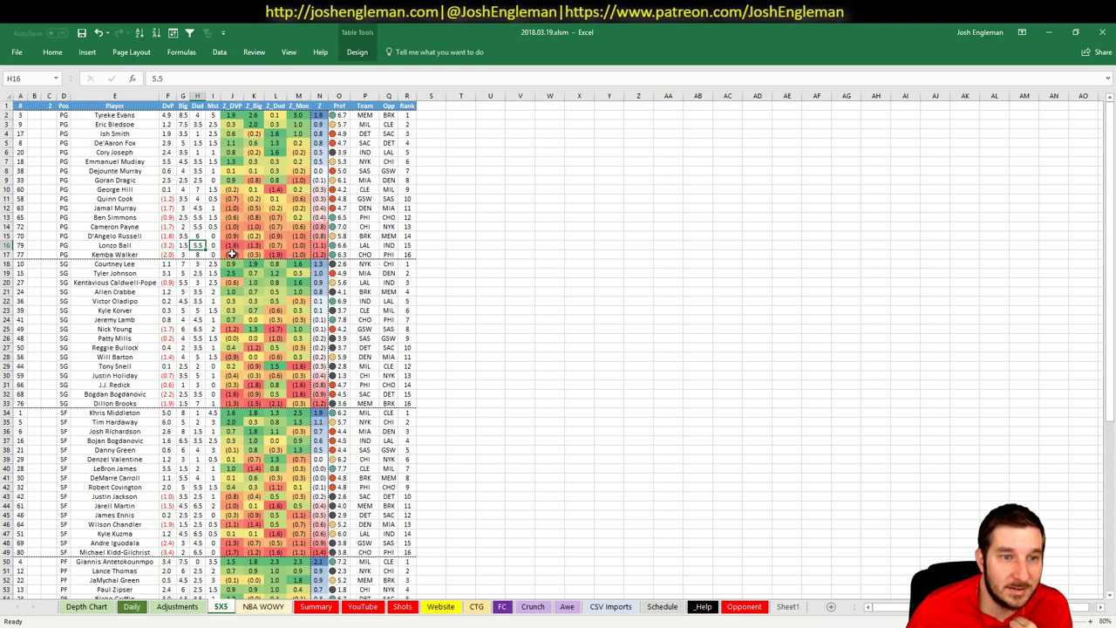
{"action": "left_click", "coordinate": [183, 245]}
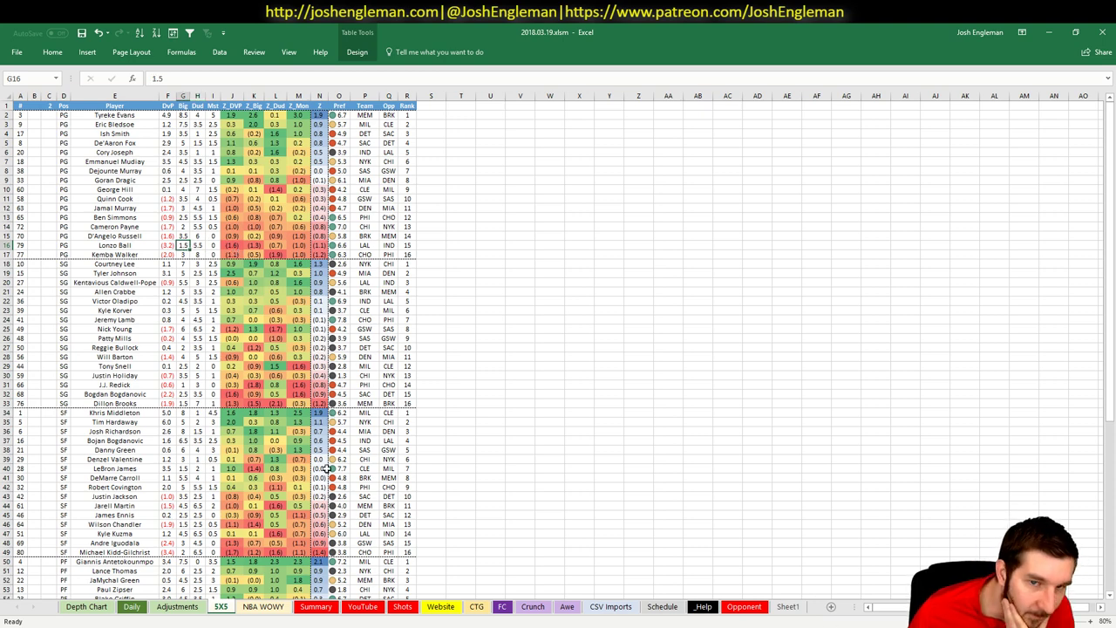
{"action": "key", "text": "ctrl+Page_Up"}
{"action": "left_click", "coordinate": [234, 607]}
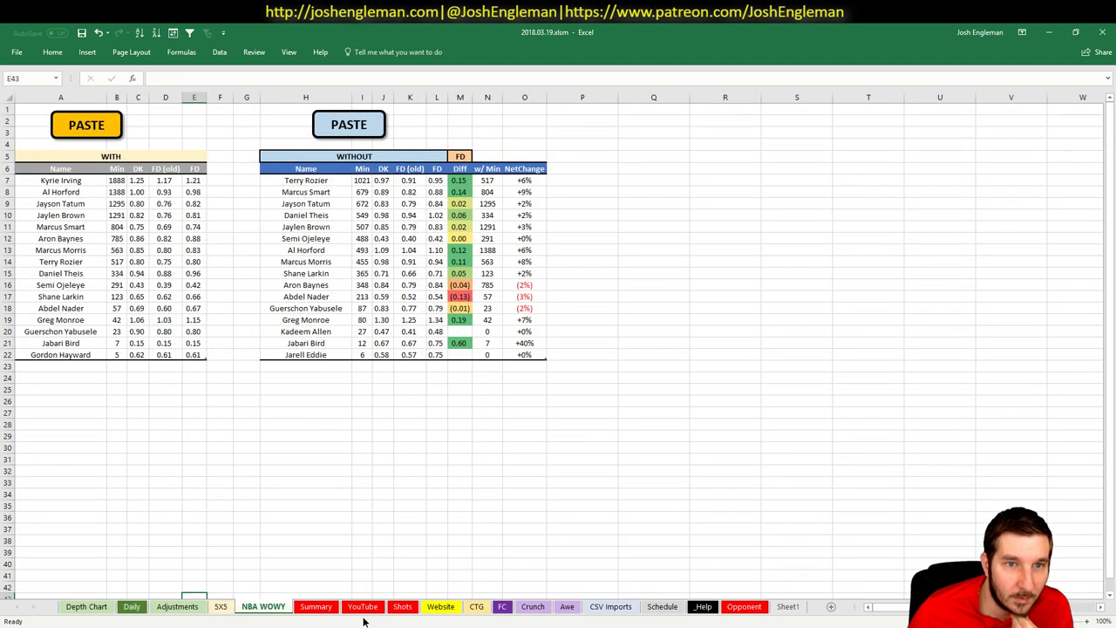
{"action": "left_click", "coordinate": [365, 609]}
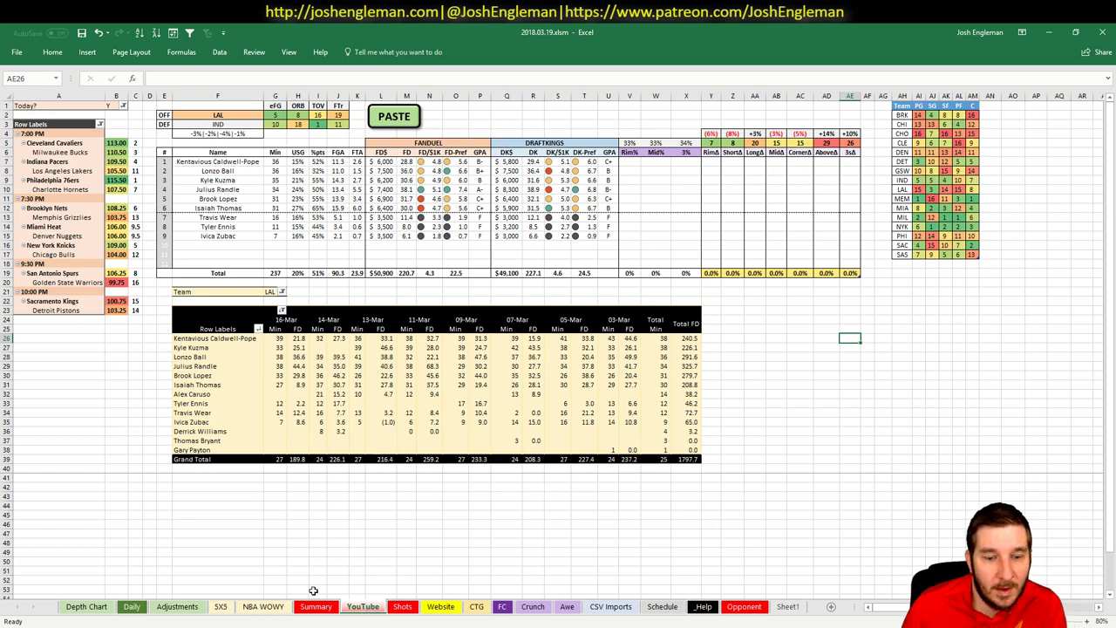
- Set Lonzo Ball's BOOST to -2% on the Adjustments sheet and go back to the YouTube sheet
{"action": "left_click", "coordinate": [178, 607]}
{"action": "scroll", "coordinate": [185, 373], "scroll_direction": "up", "scroll_amount": 13}
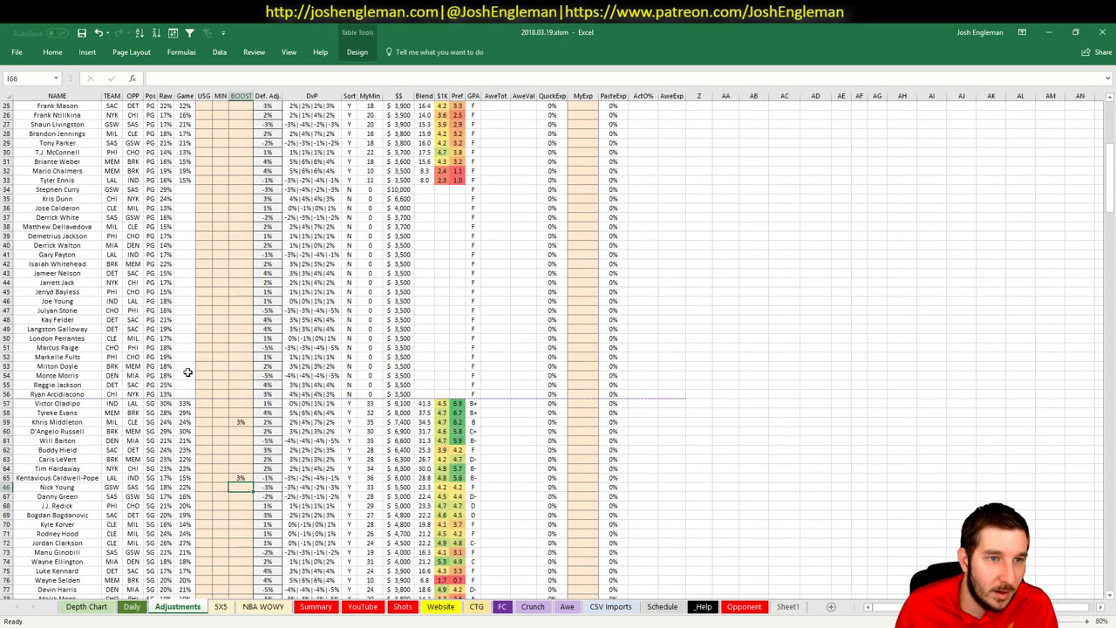
{"action": "left_click", "coordinate": [234, 134]}
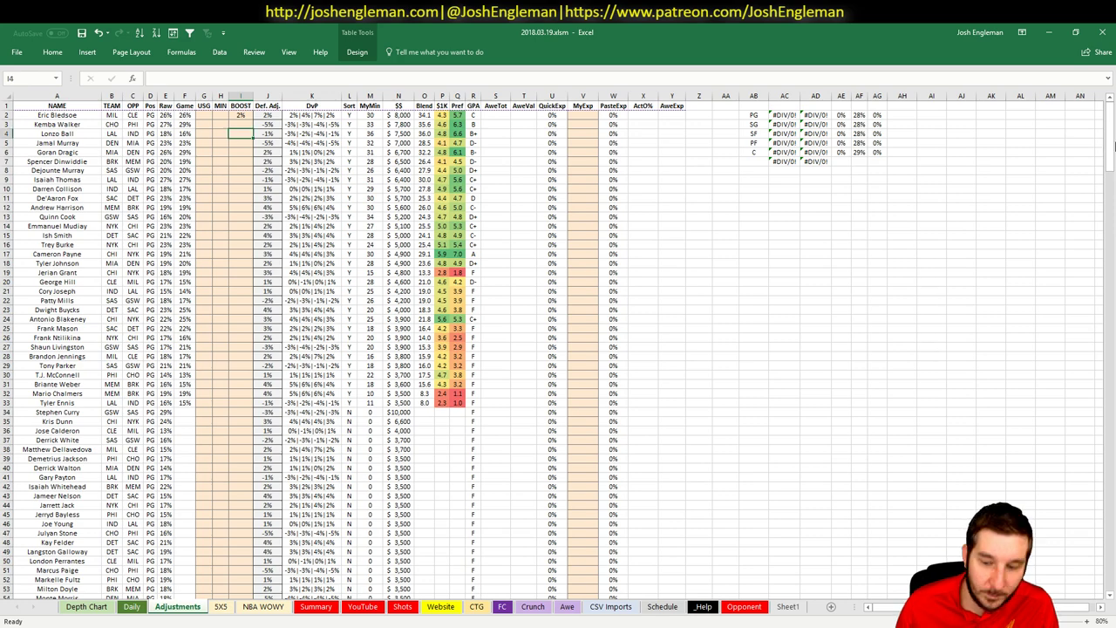
{"action": "type", "text": "-2%"}
{"action": "key", "text": "Return"}
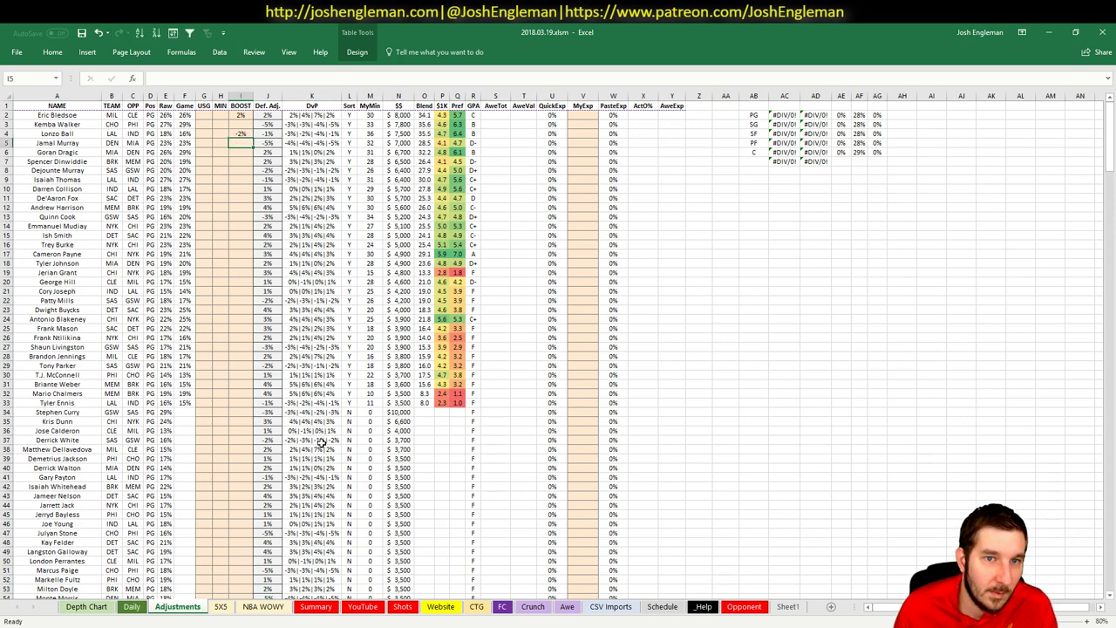
{"action": "left_click", "coordinate": [363, 607]}
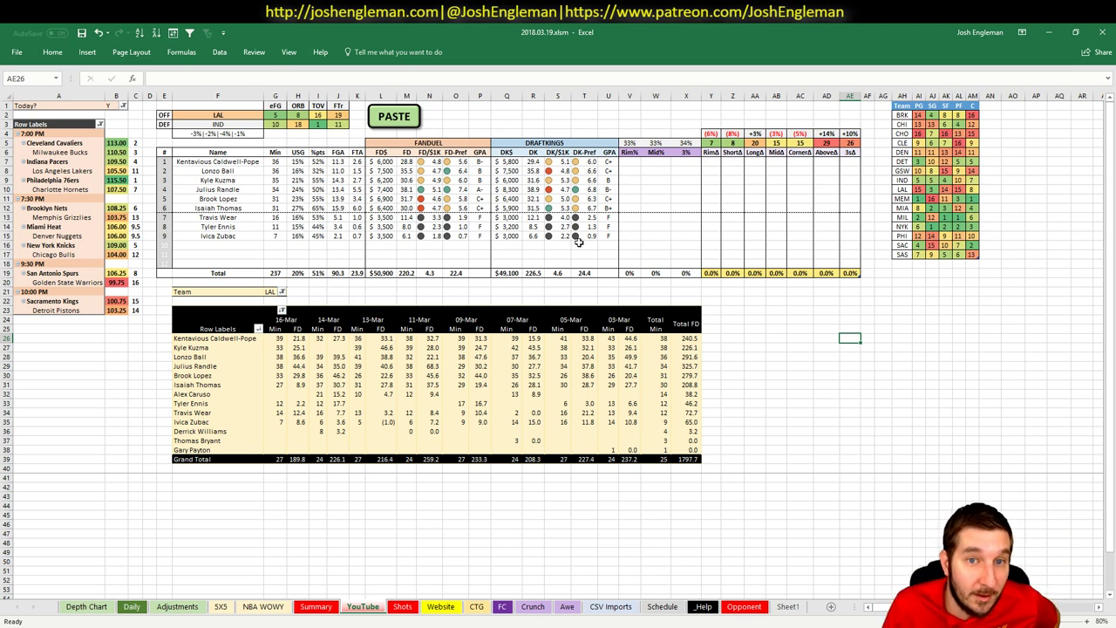
- Compare Kyle Kuzma's FanDuel GPA grade with his 13-Mar, 07-Mar and 05-Mar fantasy points in the game log
{"action": "left_click", "coordinate": [477, 181]}
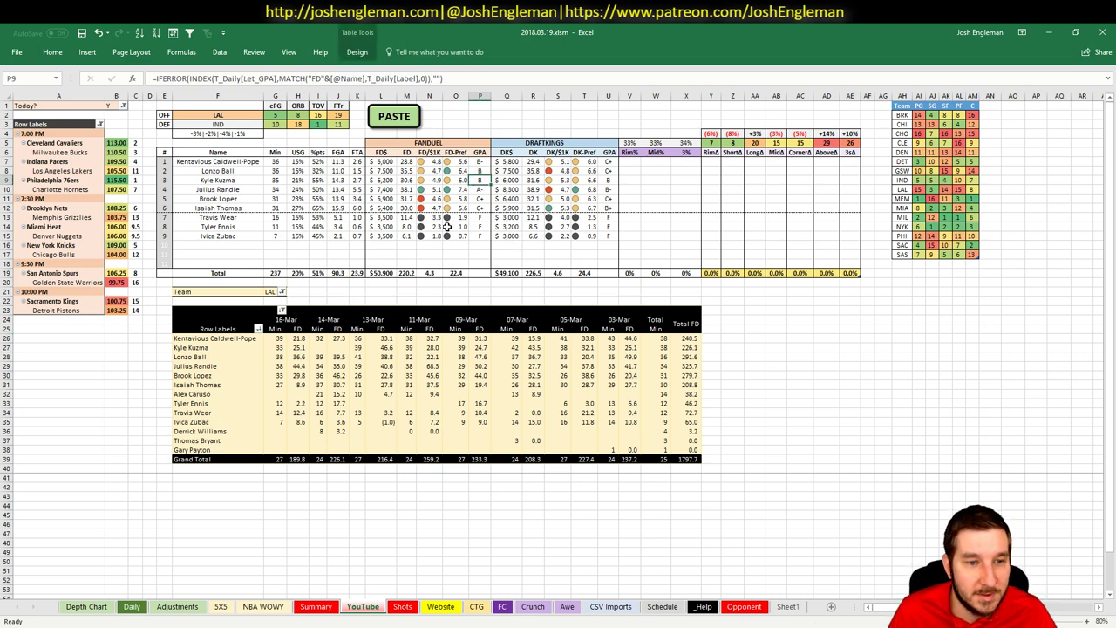
{"action": "left_click", "coordinate": [389, 348]}
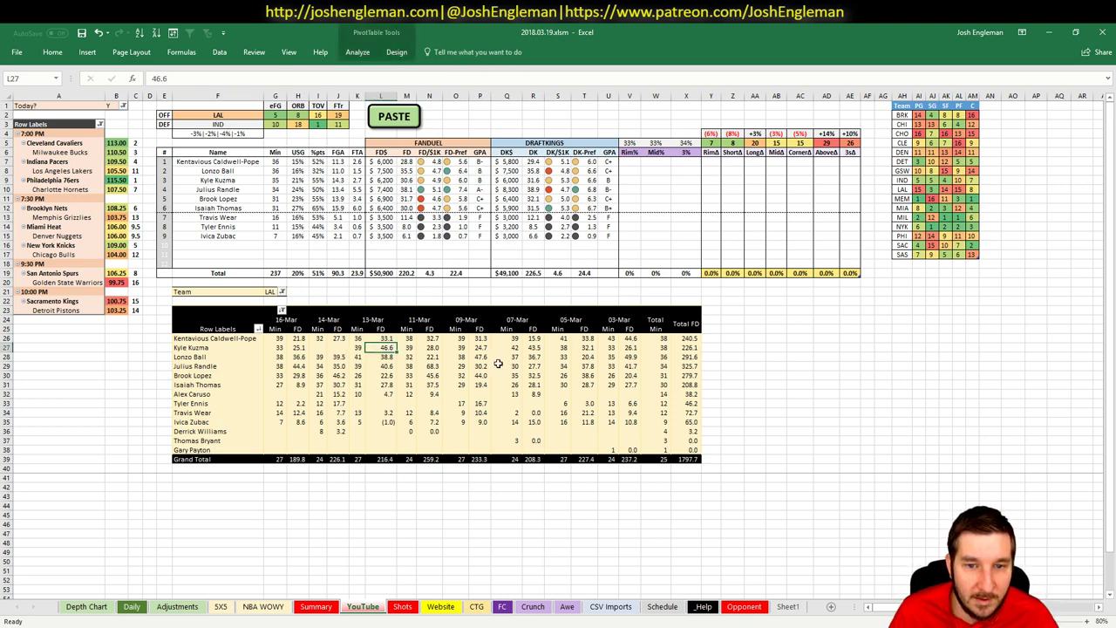
{"action": "left_click", "coordinate": [529, 348]}
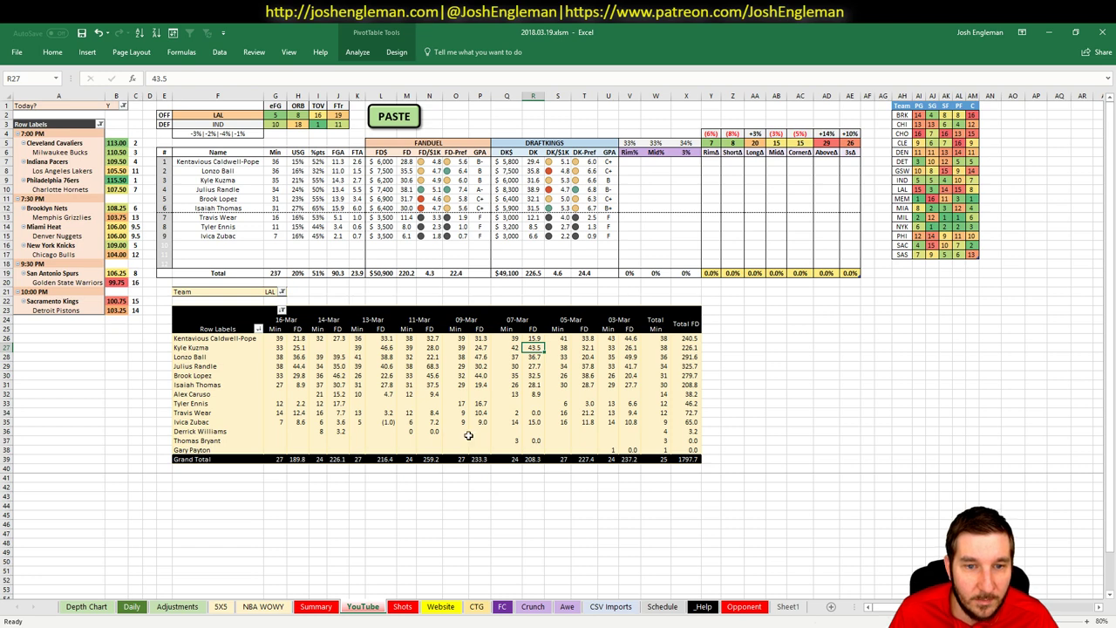
{"action": "left_click", "coordinate": [579, 348]}
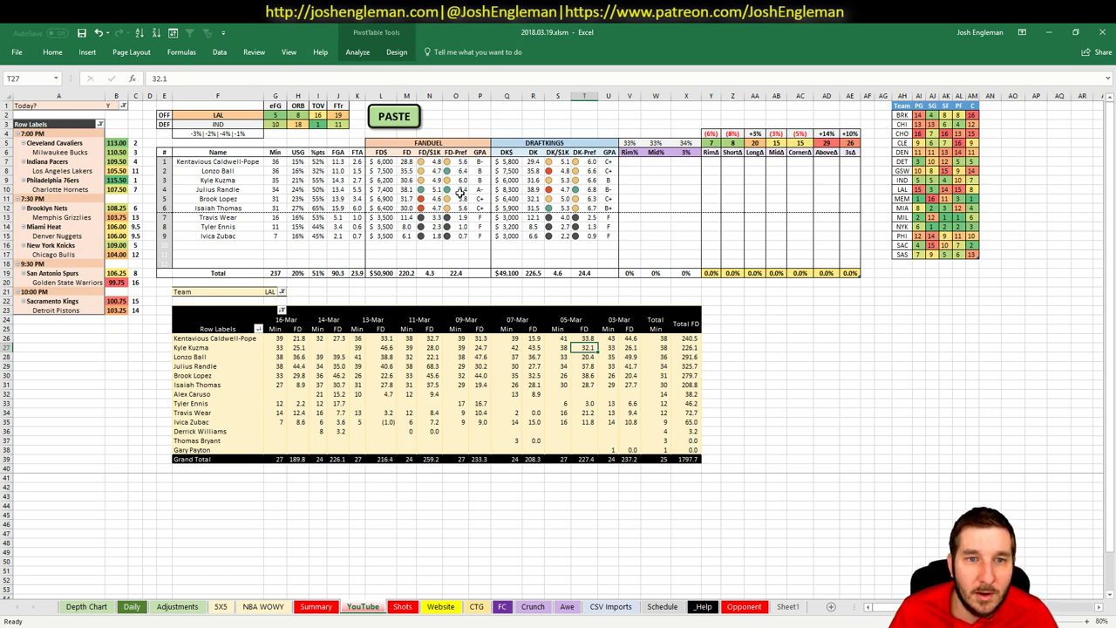
- Compare Julius Randle's DraftKings and FanDuel salaries with his fantasy points across the recent game log
{"action": "left_click", "coordinate": [508, 189]}
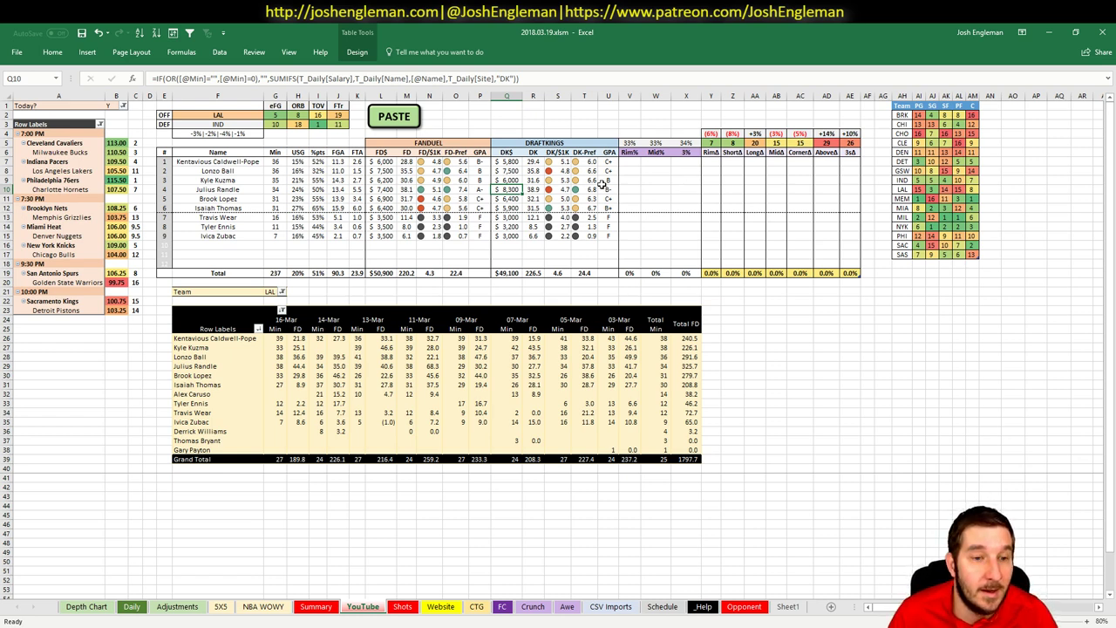
{"action": "left_click", "coordinate": [395, 190]}
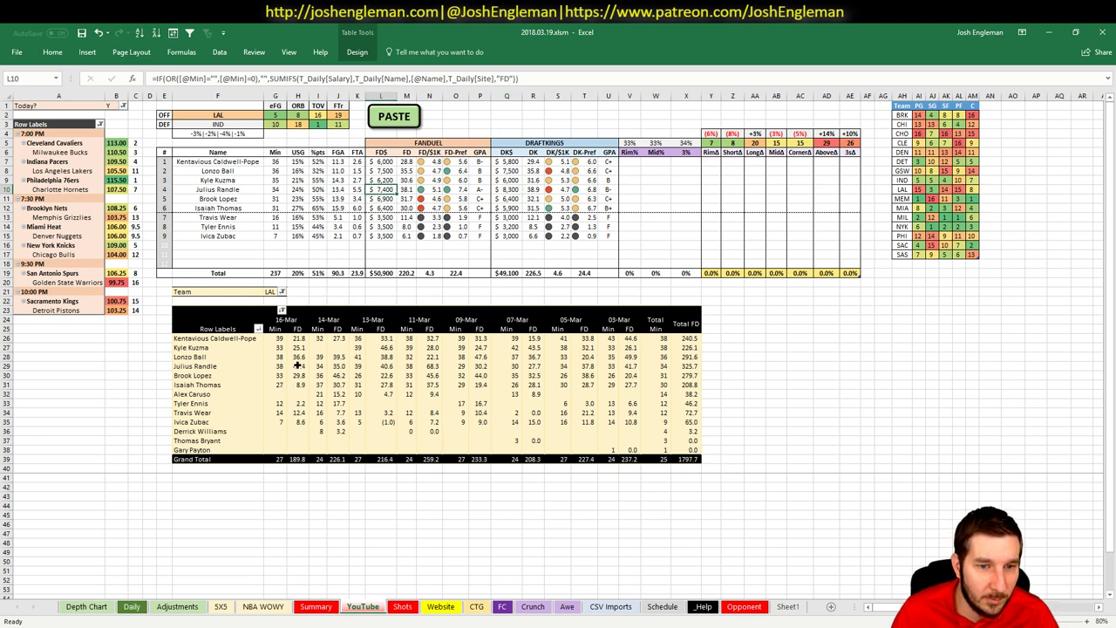
{"action": "left_click", "coordinate": [383, 366]}
{"action": "left_click", "coordinate": [427, 366]}
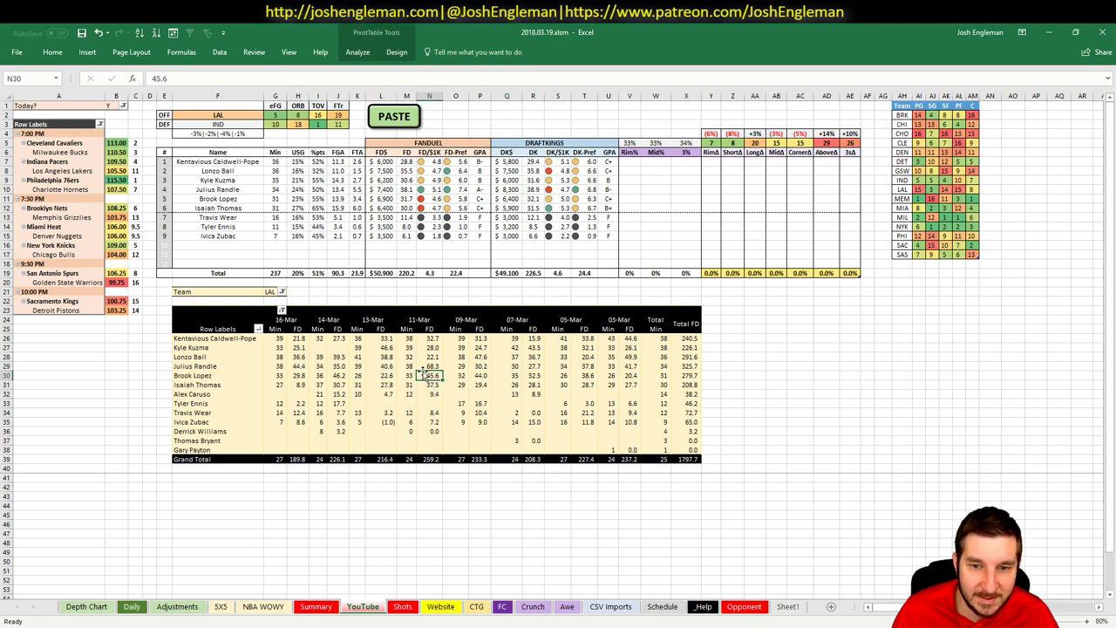
{"action": "left_click", "coordinate": [632, 366]}
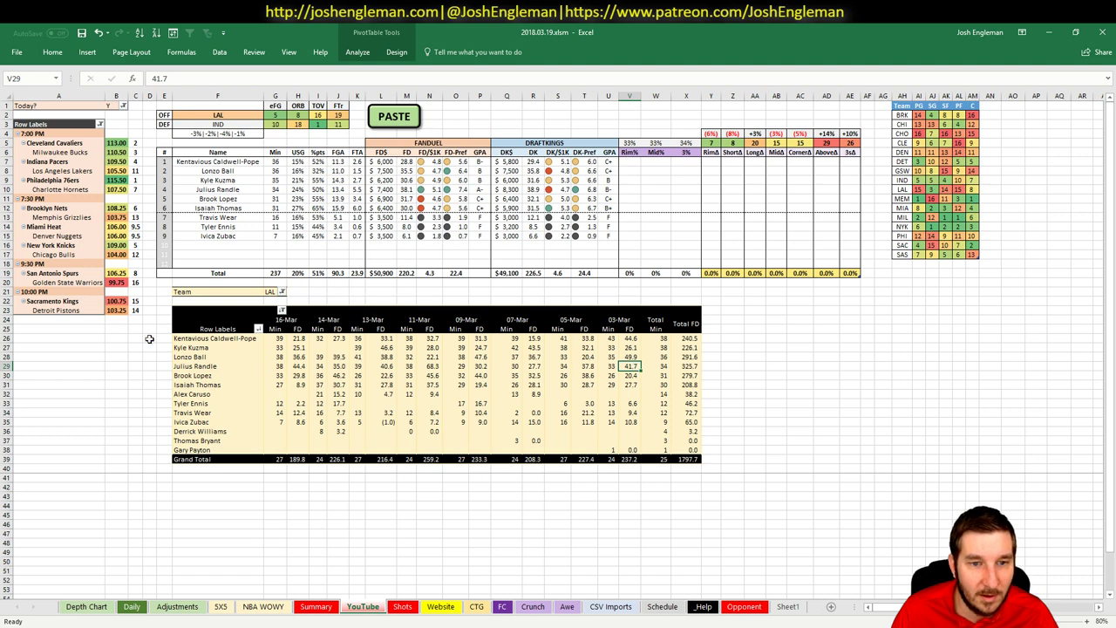
- Filter the game log pivot table's GameDate to dates after or equal to 3/4/2018
{"action": "right_click", "coordinate": [288, 319]}
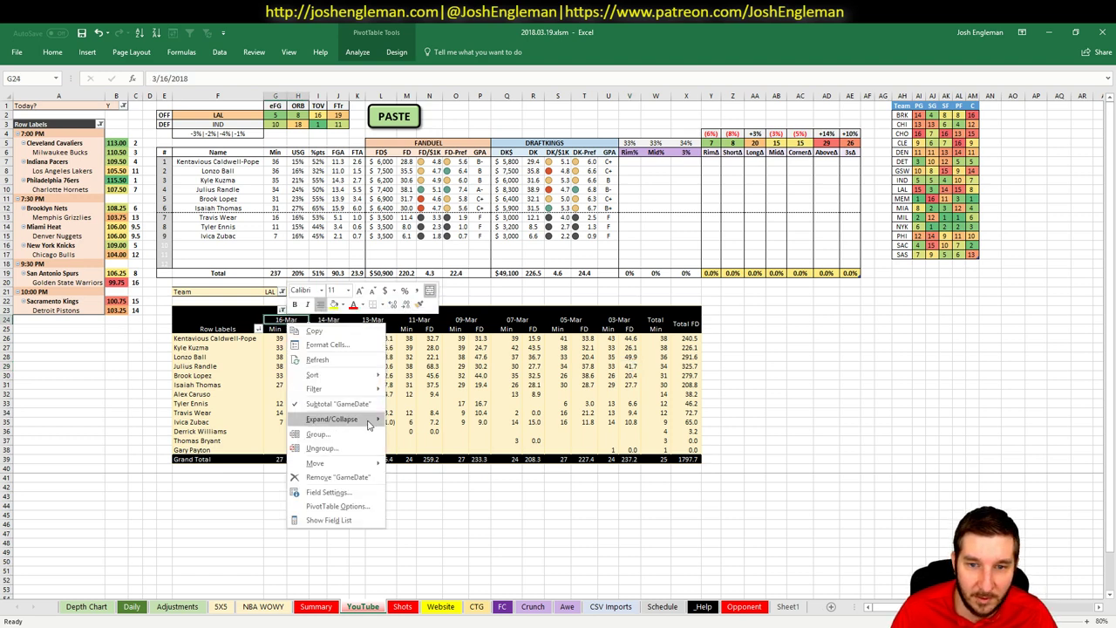
{"action": "mouse_move", "coordinate": [369, 424]}
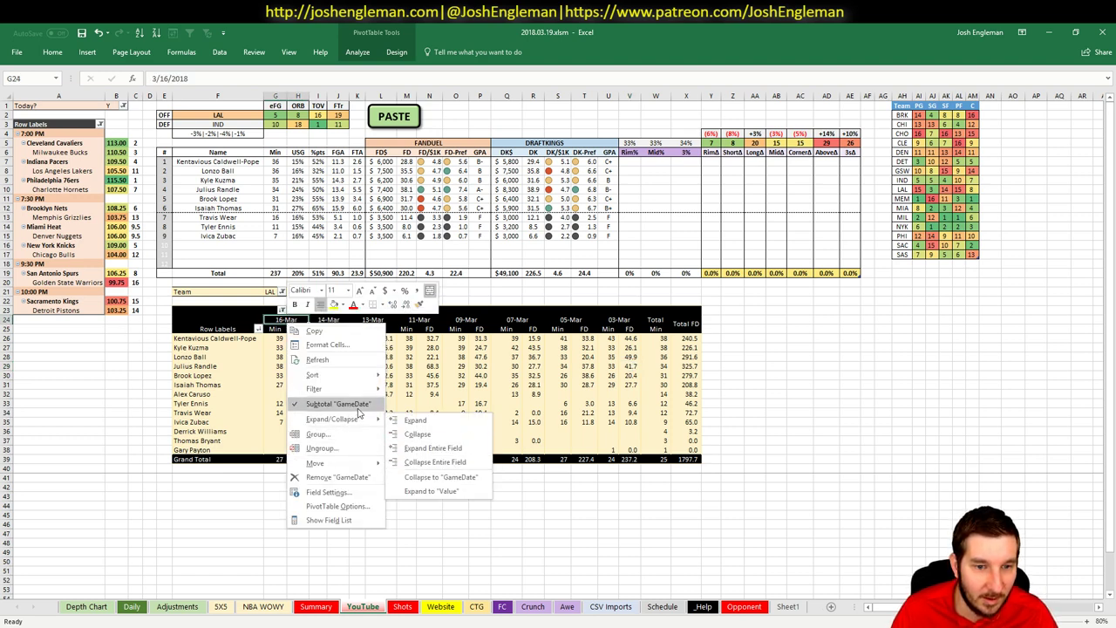
{"action": "mouse_move", "coordinate": [362, 398]}
{"action": "left_click", "coordinate": [444, 452]}
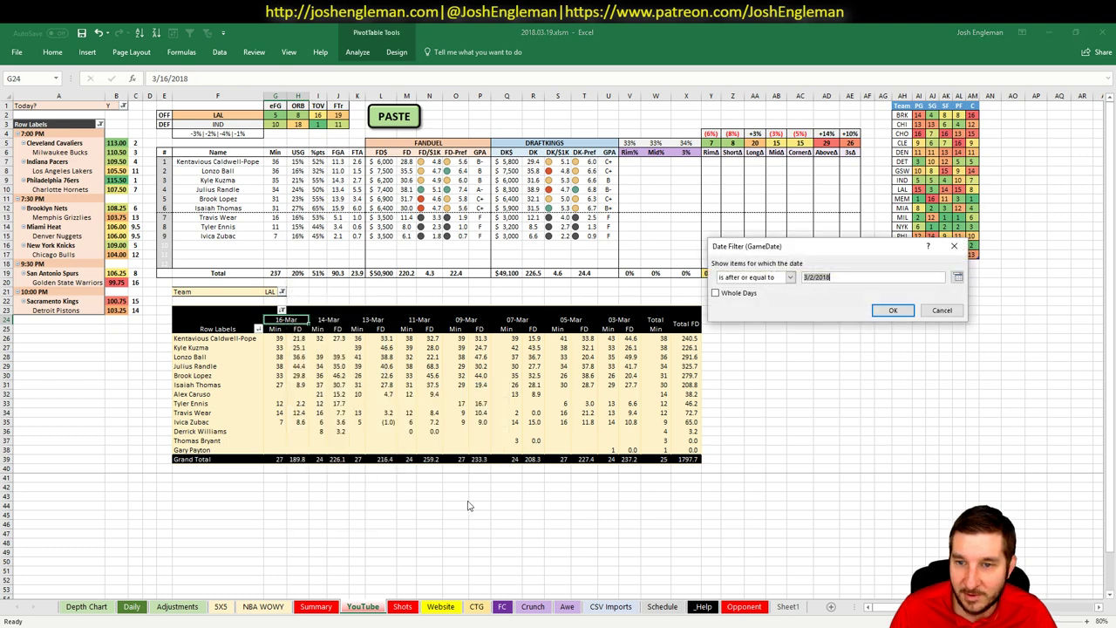
{"action": "left_click", "coordinate": [958, 277]}
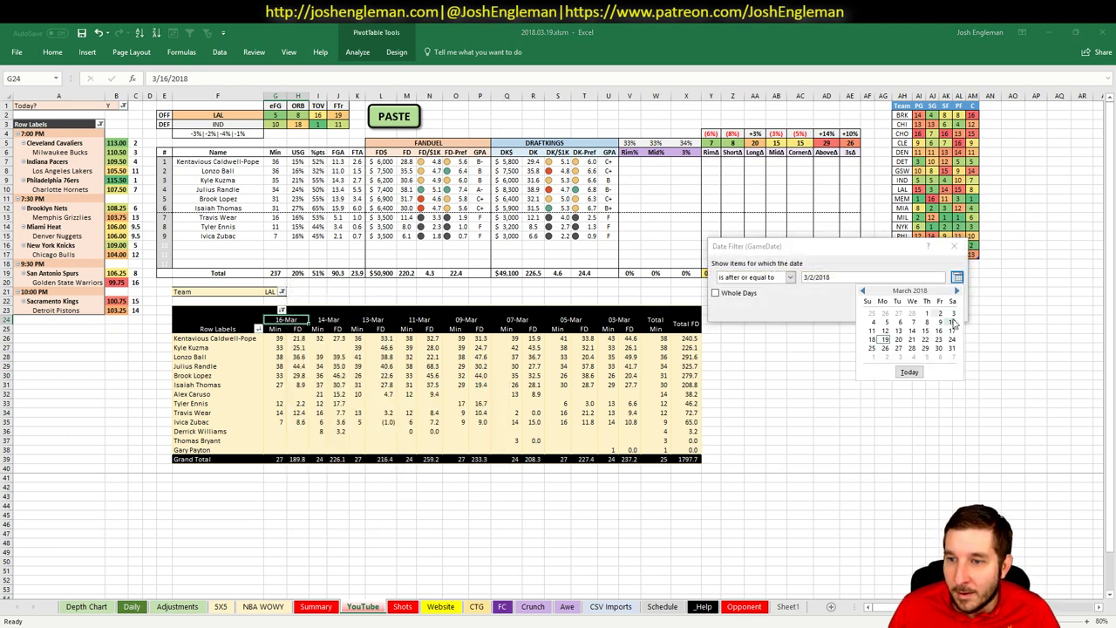
{"action": "left_click", "coordinate": [873, 322]}
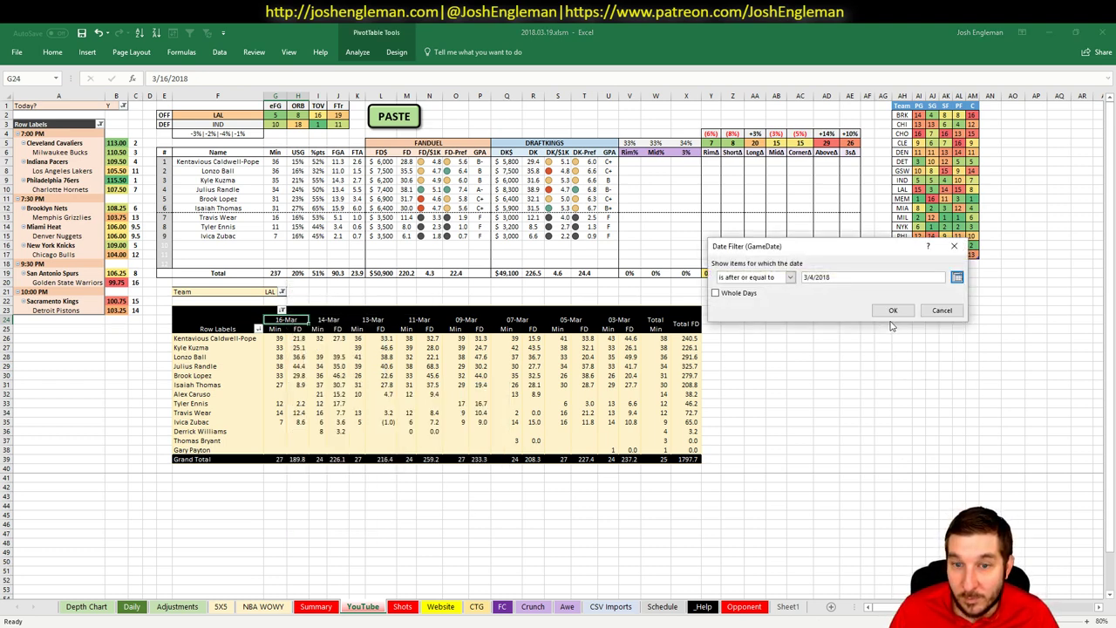
{"action": "left_click", "coordinate": [898, 311]}
{"action": "left_click", "coordinate": [527, 423]}
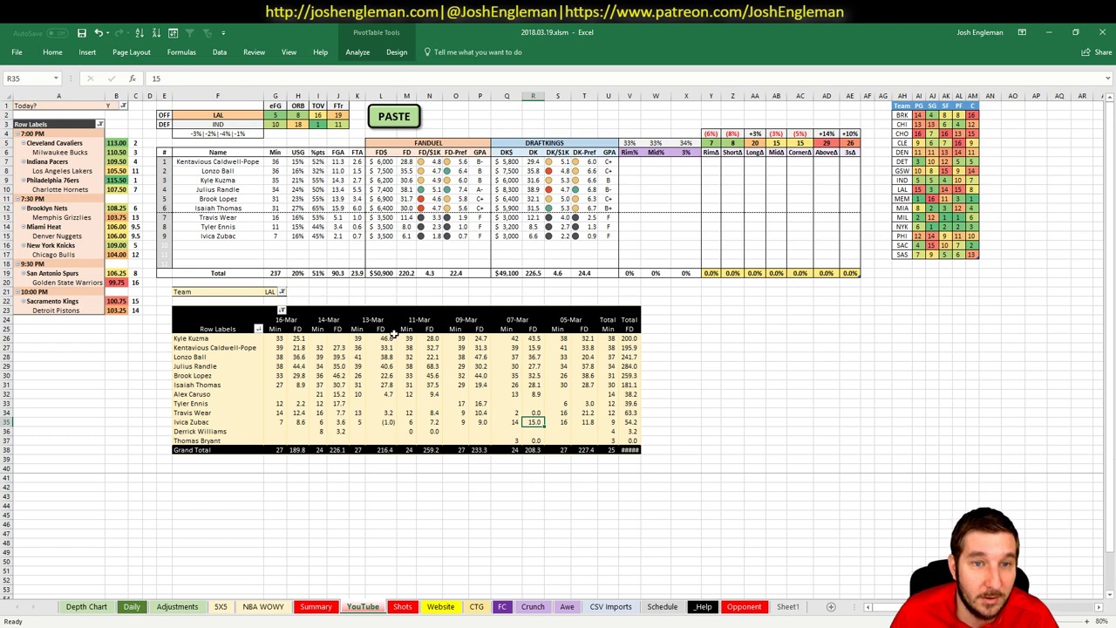
- Check the Lakers' C rank and Julius Randle's FanDuel GPA grade and salary
{"action": "left_click", "coordinate": [970, 189]}
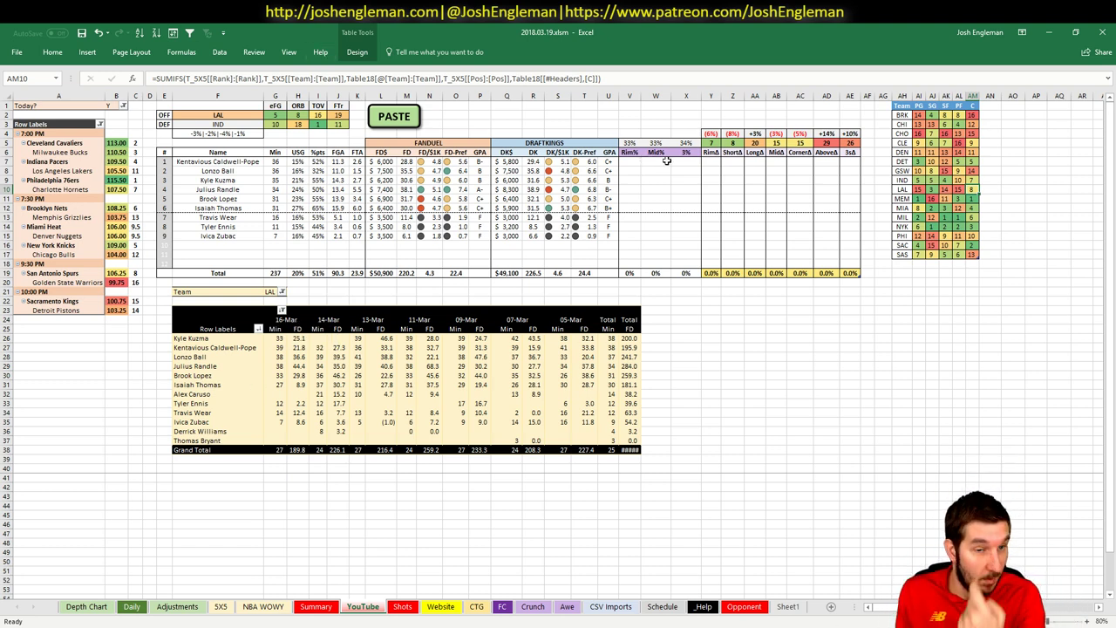
{"action": "left_click", "coordinate": [482, 189]}
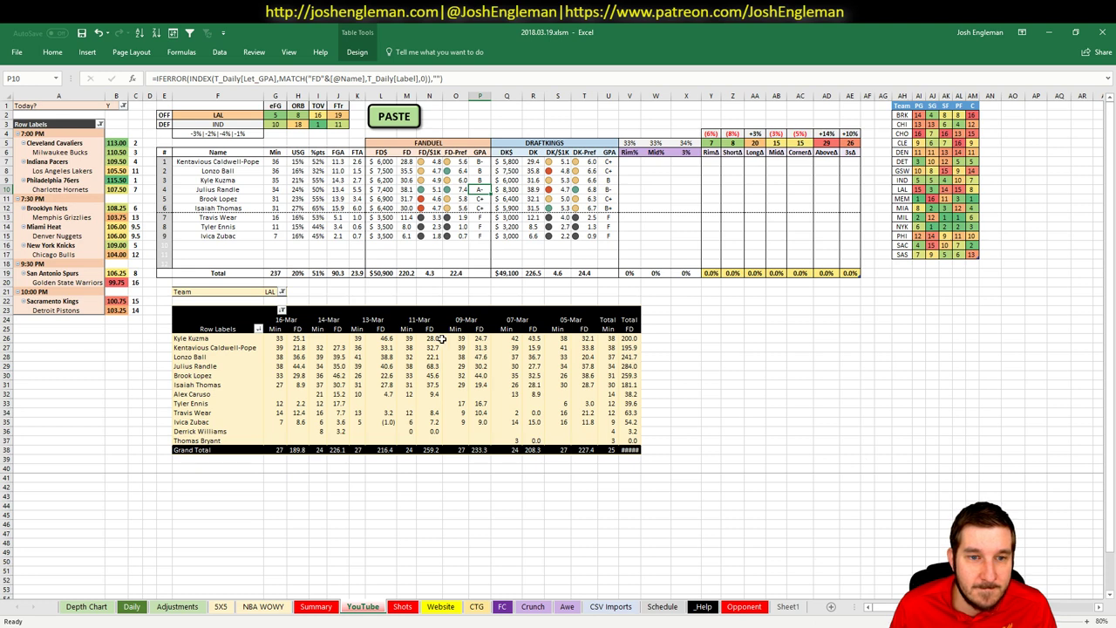
{"action": "mouse_move", "coordinate": [436, 347]}
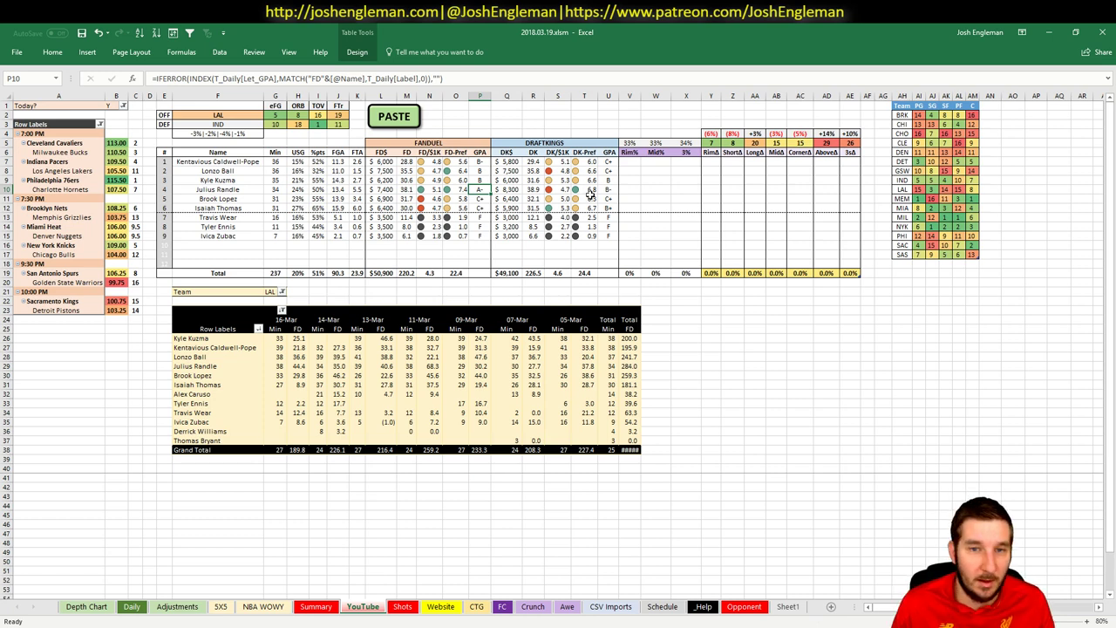
{"action": "left_click", "coordinate": [389, 191]}
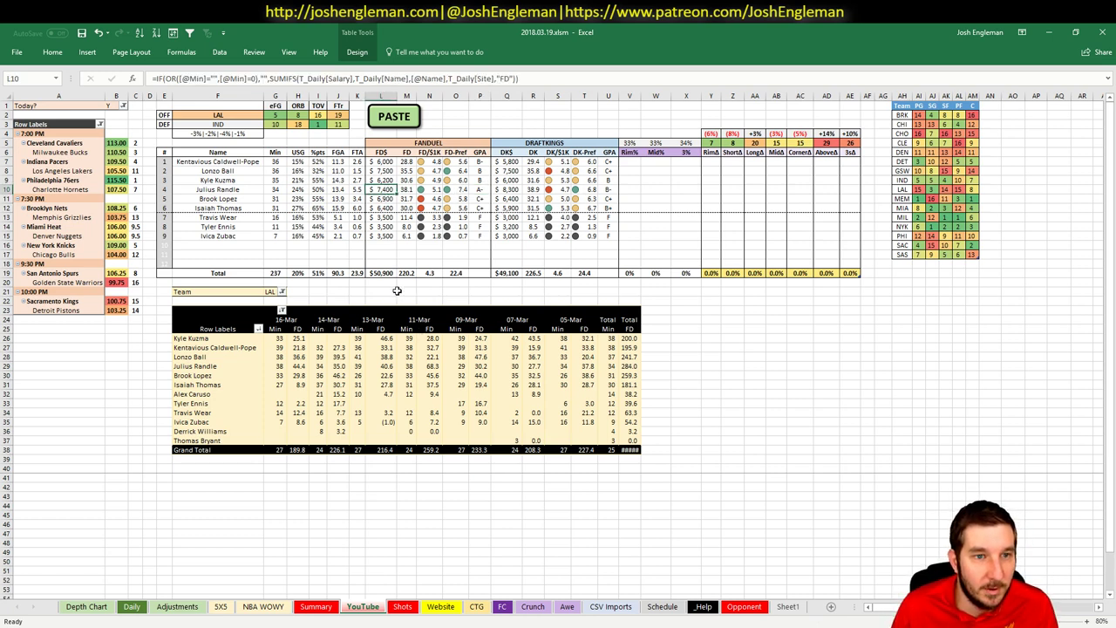
- Compare Julius Randle's grade and value with the other power forwards on the Daily sheet, and return to the YouTube sheet
{"action": "left_click", "coordinate": [131, 607]}
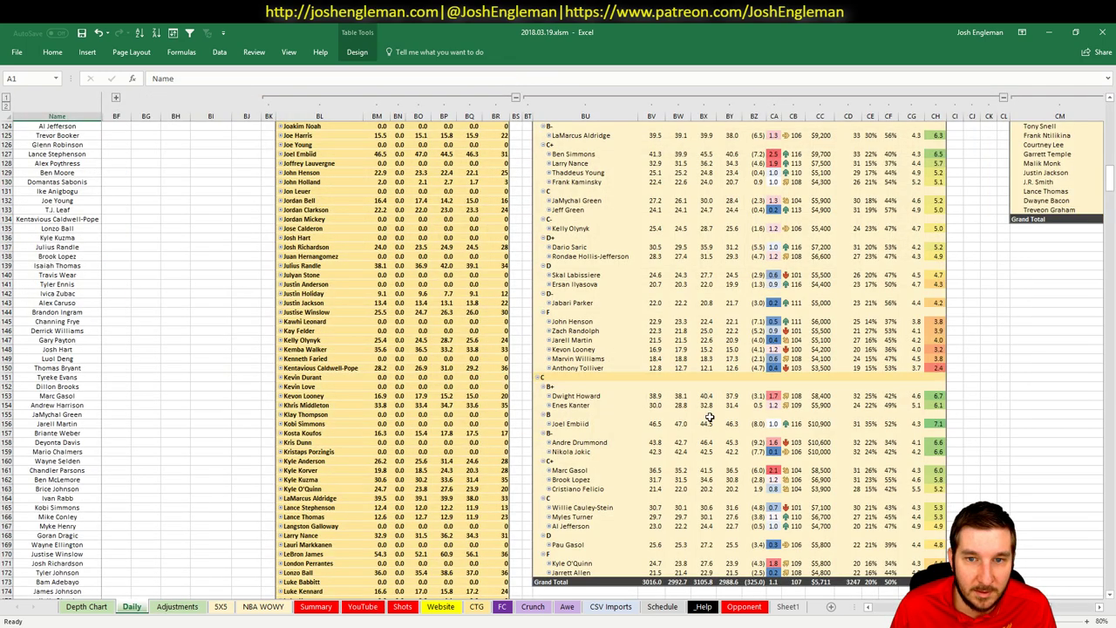
{"action": "scroll", "coordinate": [883, 377], "scroll_direction": "up", "scroll_amount": 4}
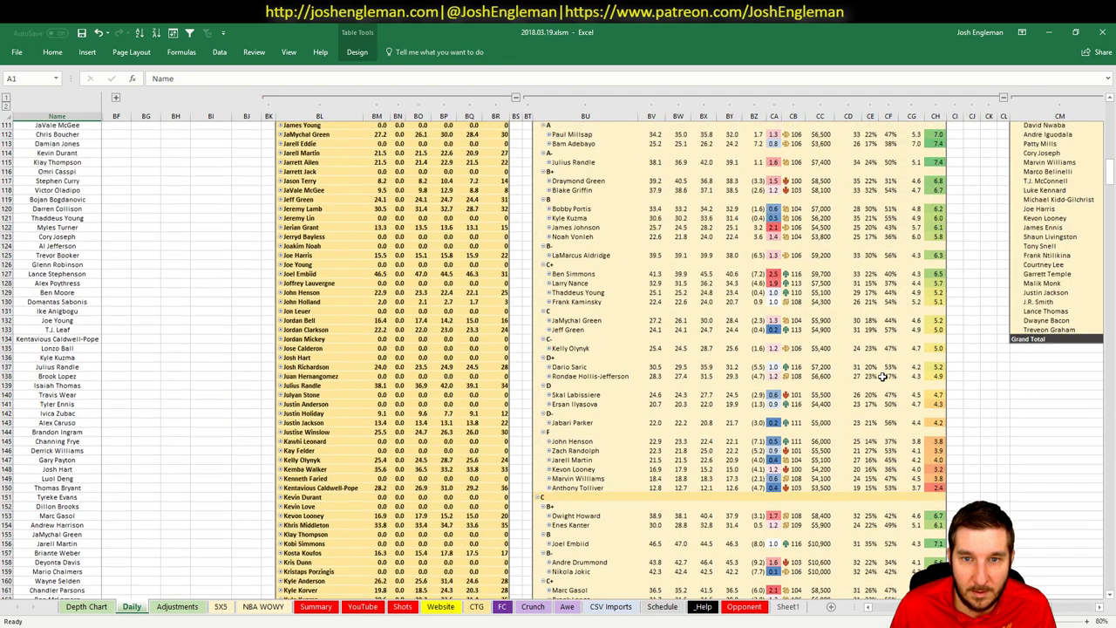
{"action": "scroll", "coordinate": [884, 377], "scroll_direction": "up", "scroll_amount": 3}
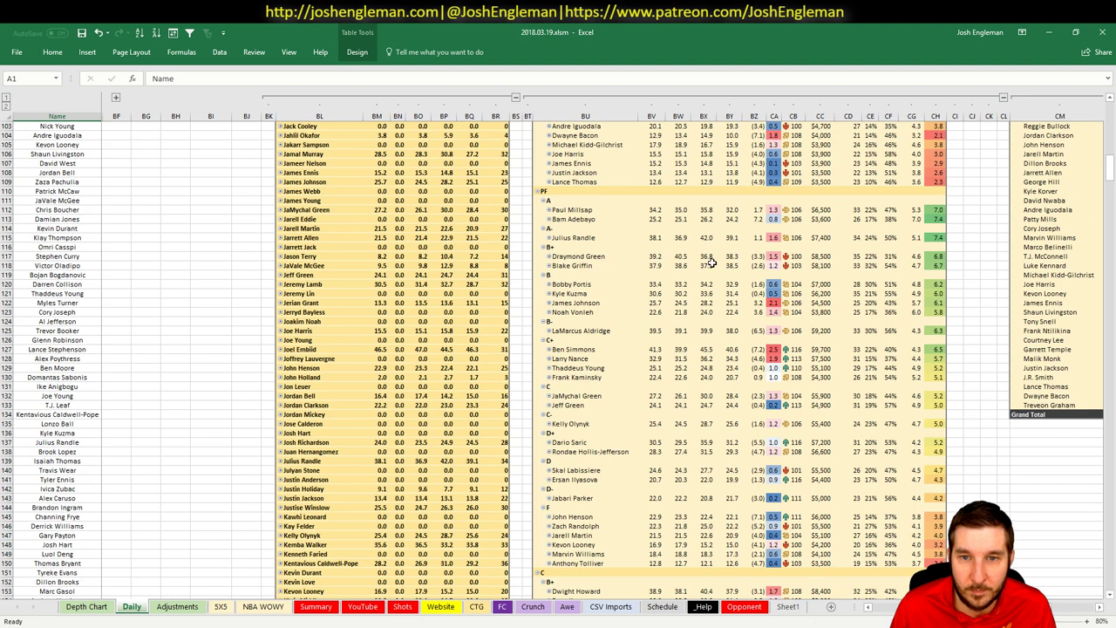
{"action": "left_click_drag", "start_coordinate": [576, 234], "coordinate": [933, 237]}
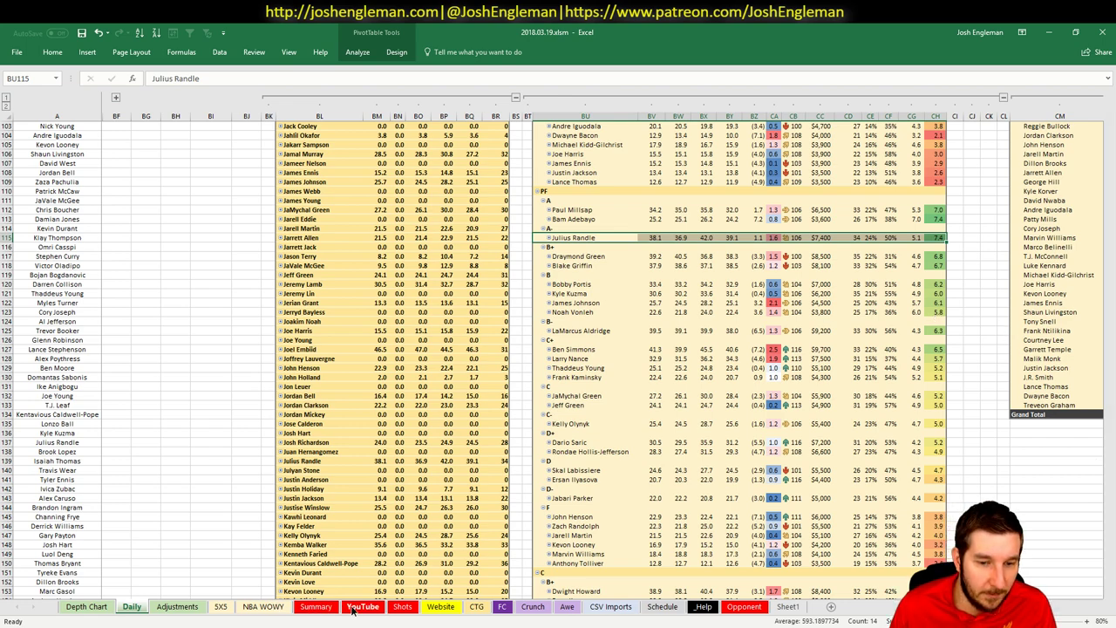
{"action": "left_click", "coordinate": [362, 606]}
{"action": "left_click", "coordinate": [454, 263]}
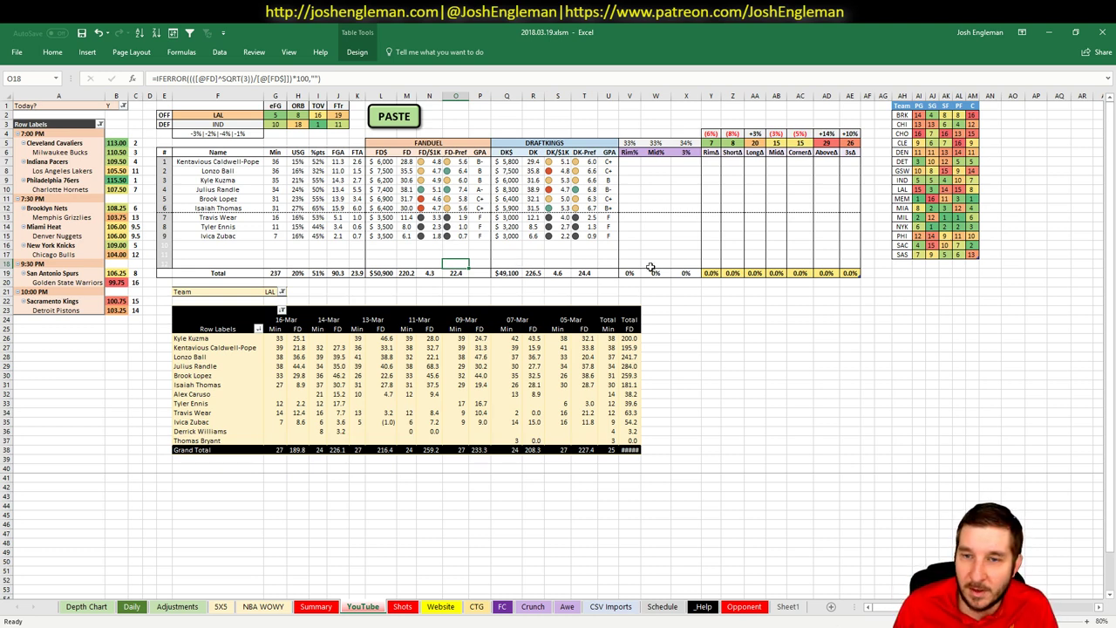
- Review Brook Lopez's recent game log row and check the FanDuel GPA grades for Lopez and Isaiah Thomas
{"action": "left_click", "coordinate": [296, 289]}
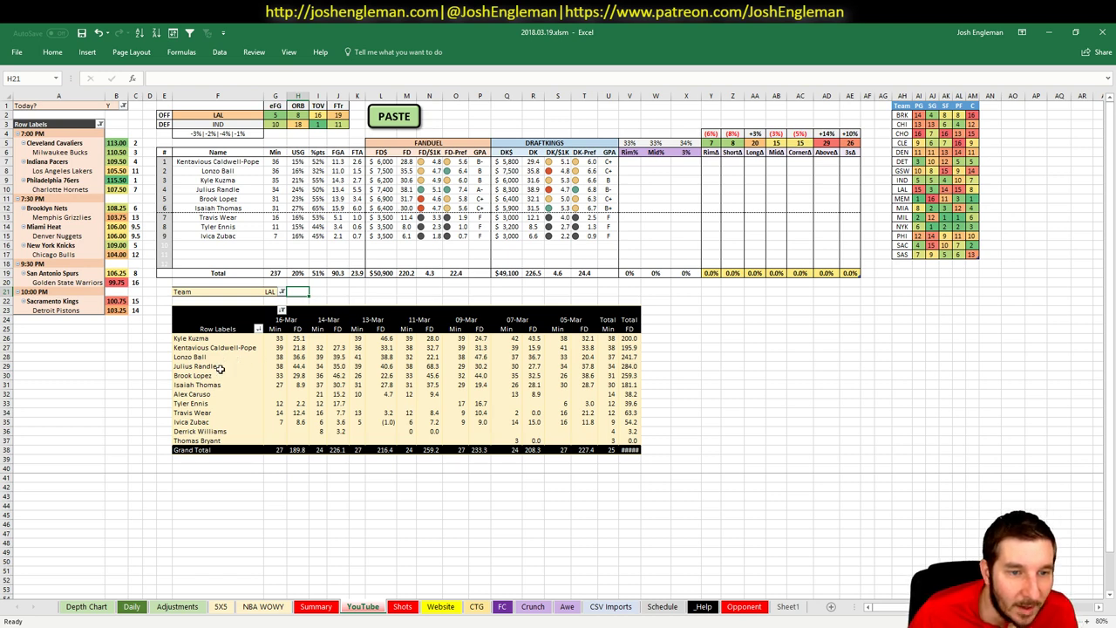
{"action": "left_click_drag", "start_coordinate": [220, 371], "coordinate": [624, 375]}
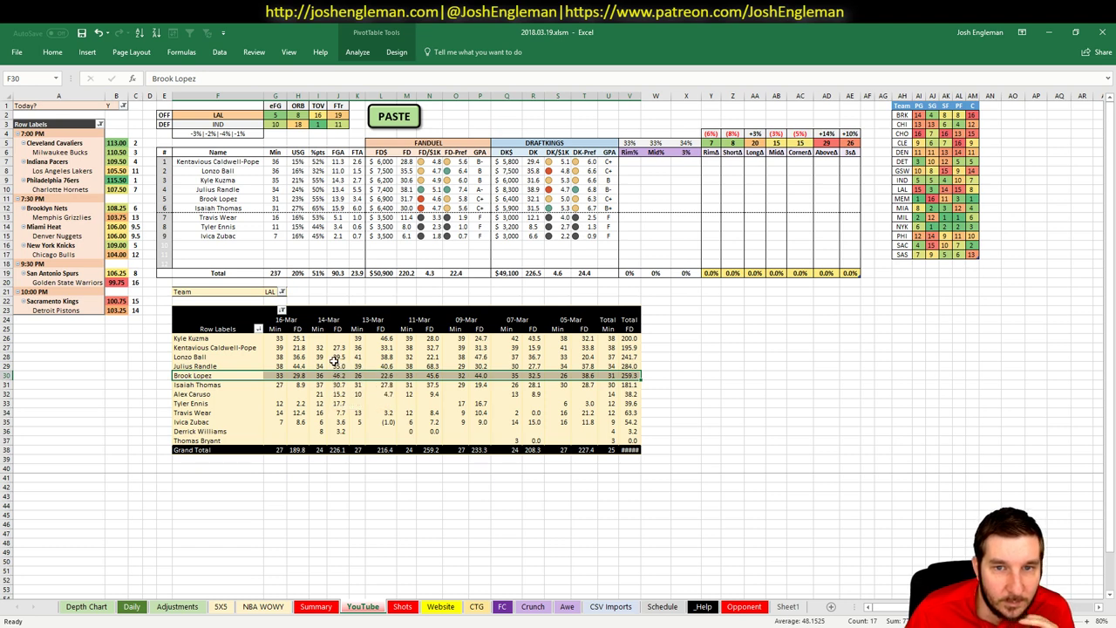
{"action": "left_click", "coordinate": [226, 199]}
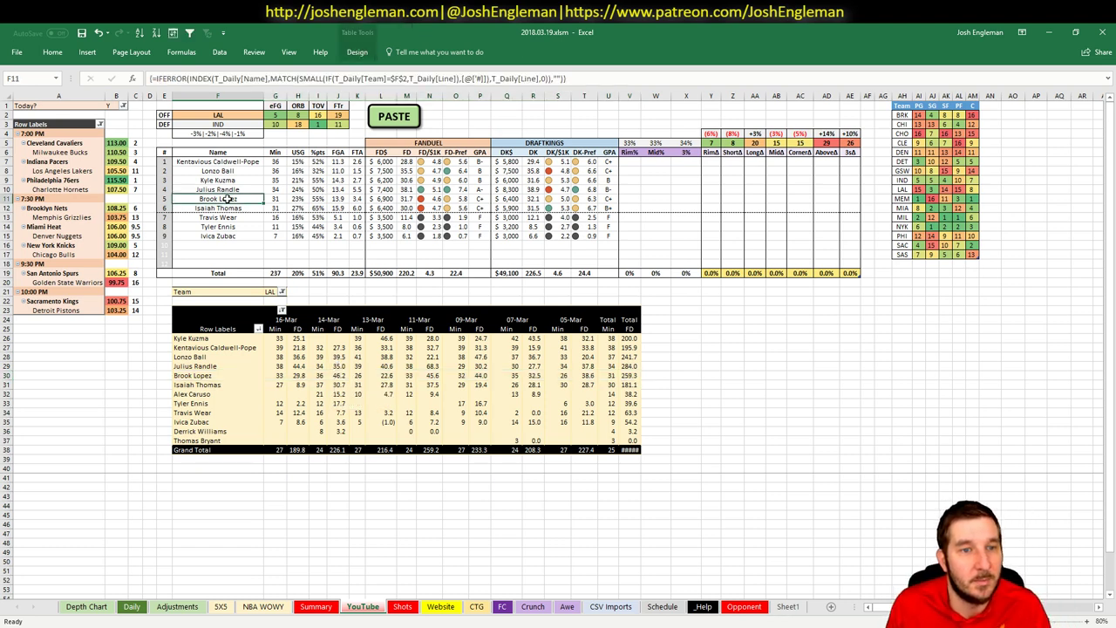
{"action": "left_click", "coordinate": [474, 209]}
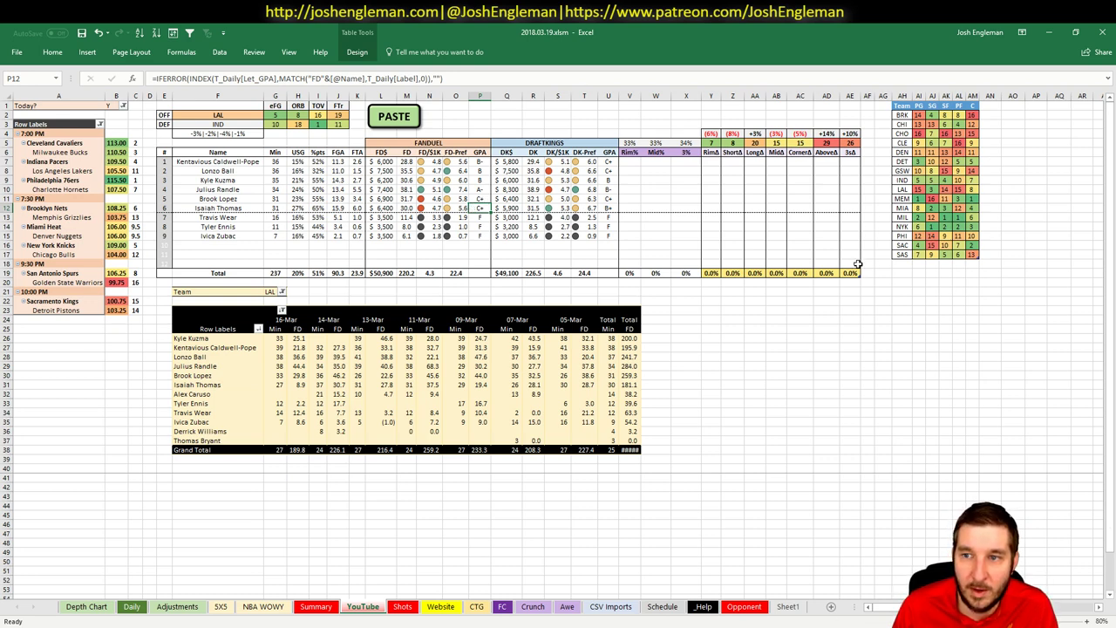
{"action": "left_click", "coordinate": [815, 451]}
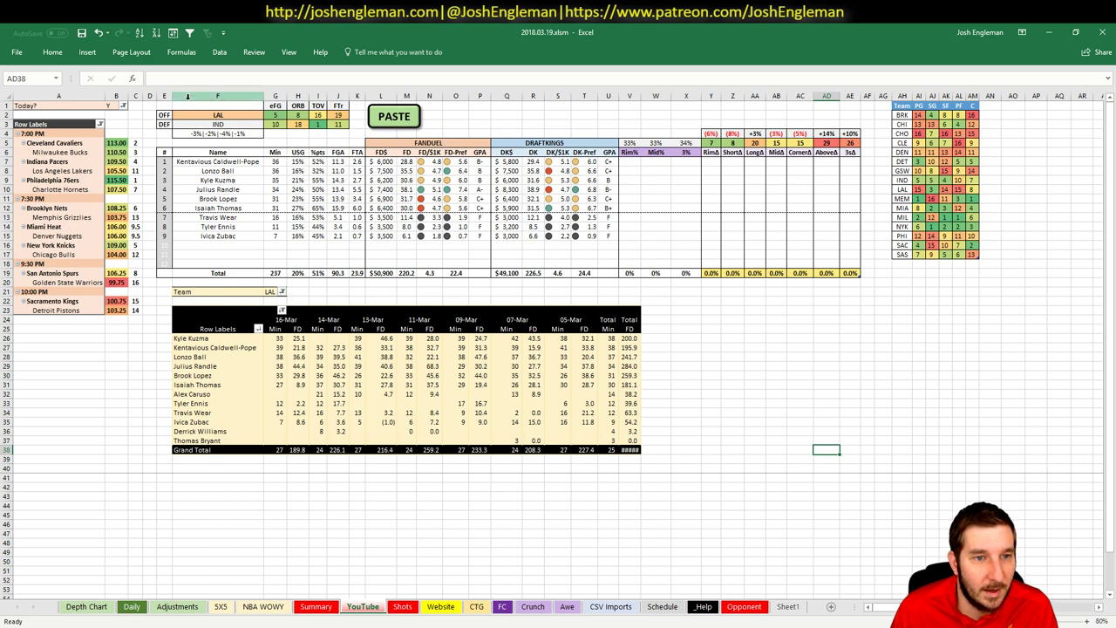
- Set the offensive team to PHI and filter the game log pivot table's Team to PHI
{"action": "left_click", "coordinate": [228, 114]}
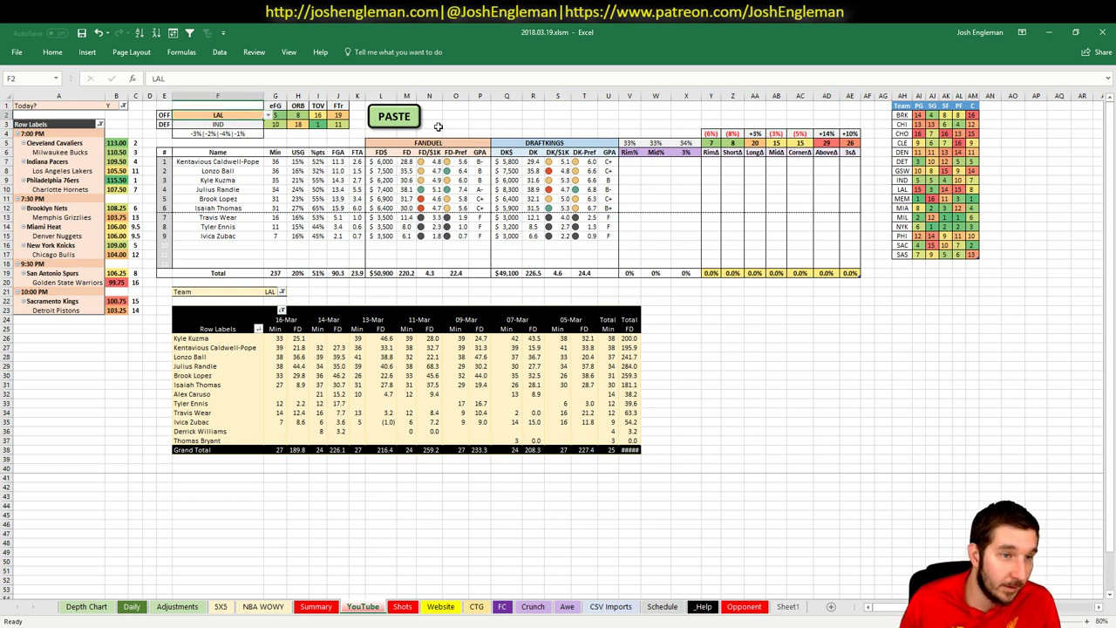
{"action": "type", "text": "PHI"}
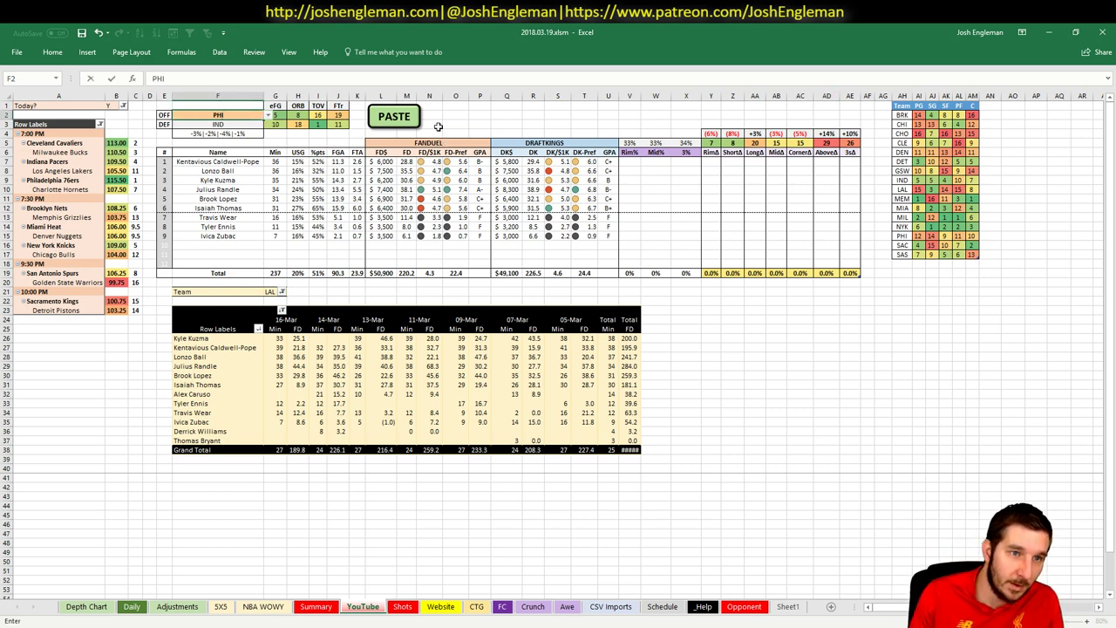
{"action": "key", "text": "Return"}
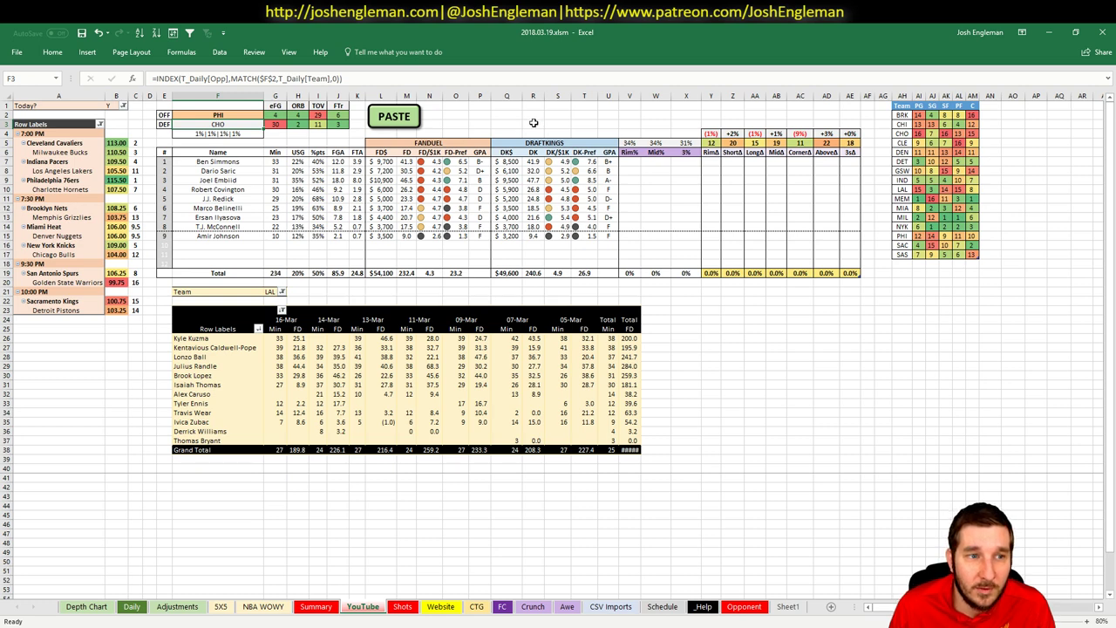
{"action": "left_click", "coordinate": [267, 289]}
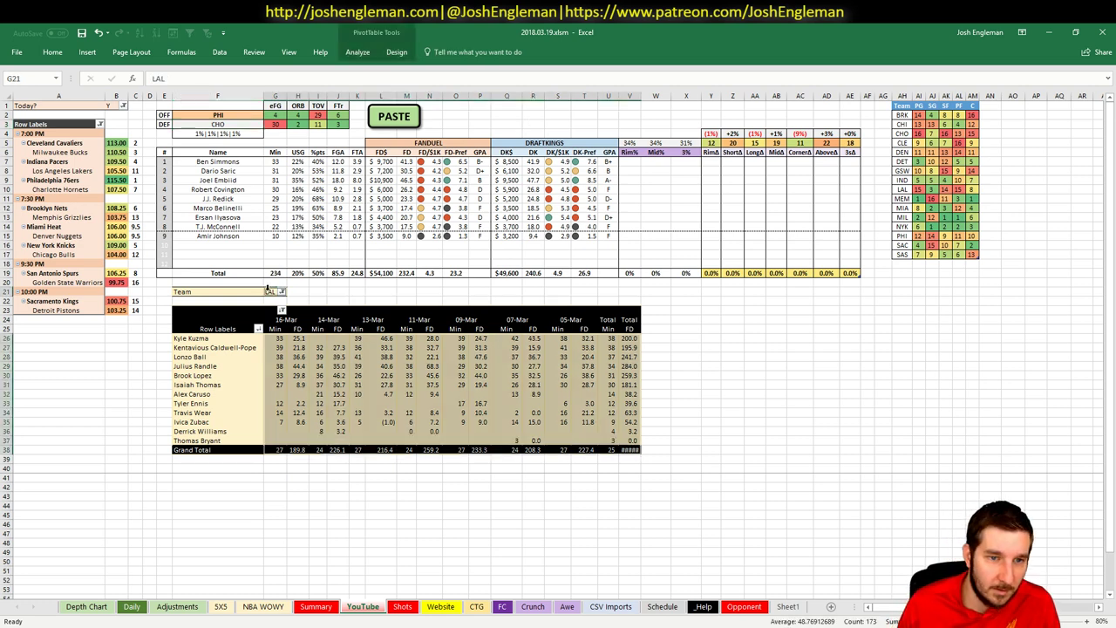
{"action": "type", "text": "PHI"}
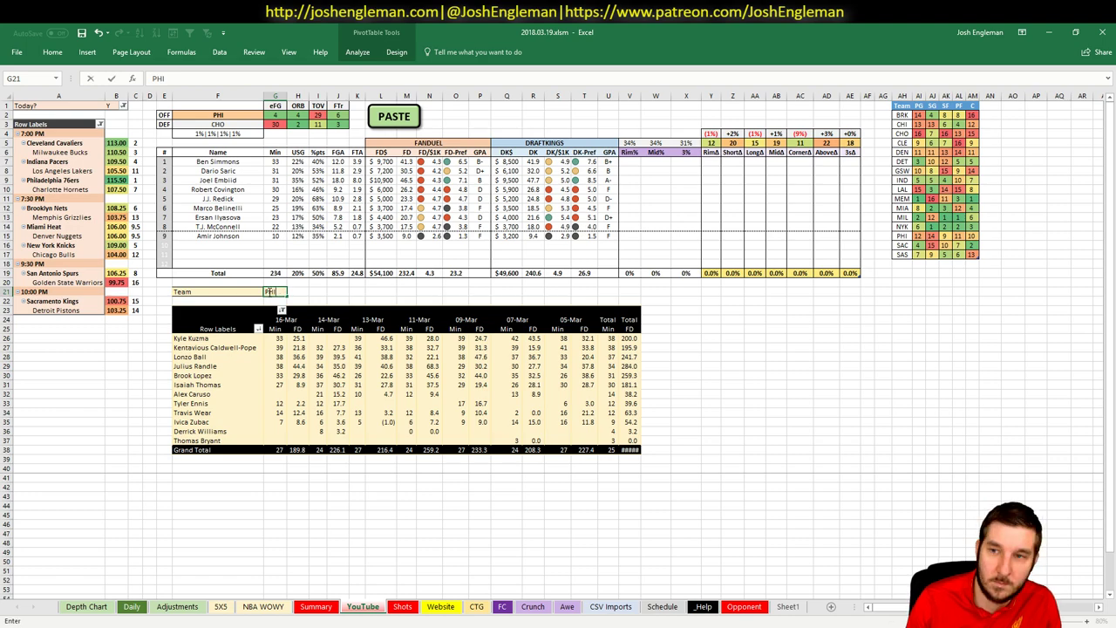
{"action": "key", "text": "Return"}
- Switch to Chrome, search for 538 nba playoffs in a new tab, and open FiveThirtyEight's 2017-18 NBA Predictions
{"action": "key", "text": "alt+Tab"}
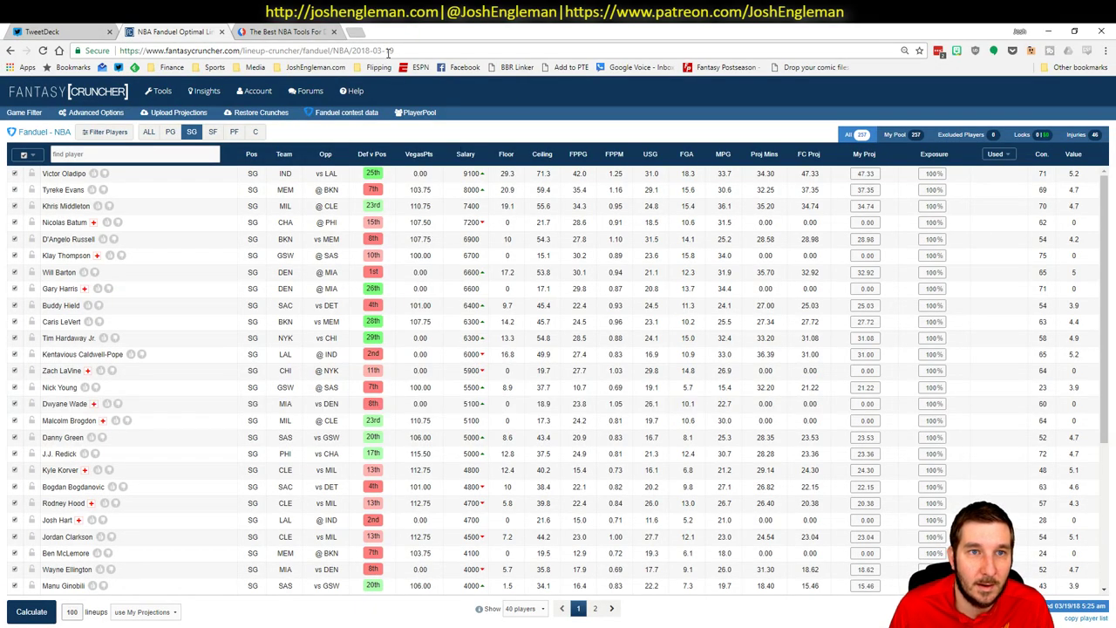
{"action": "left_click", "coordinate": [358, 32]}
{"action": "type", "text": "538 nba"}
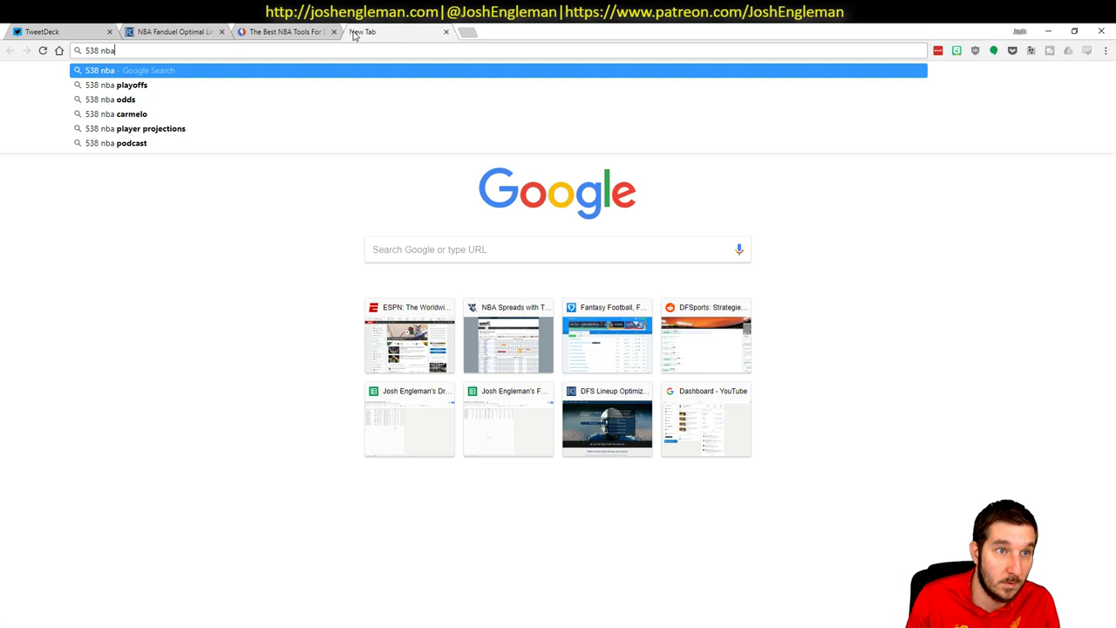
{"action": "key", "text": "Down"}
{"action": "key", "text": "Return"}
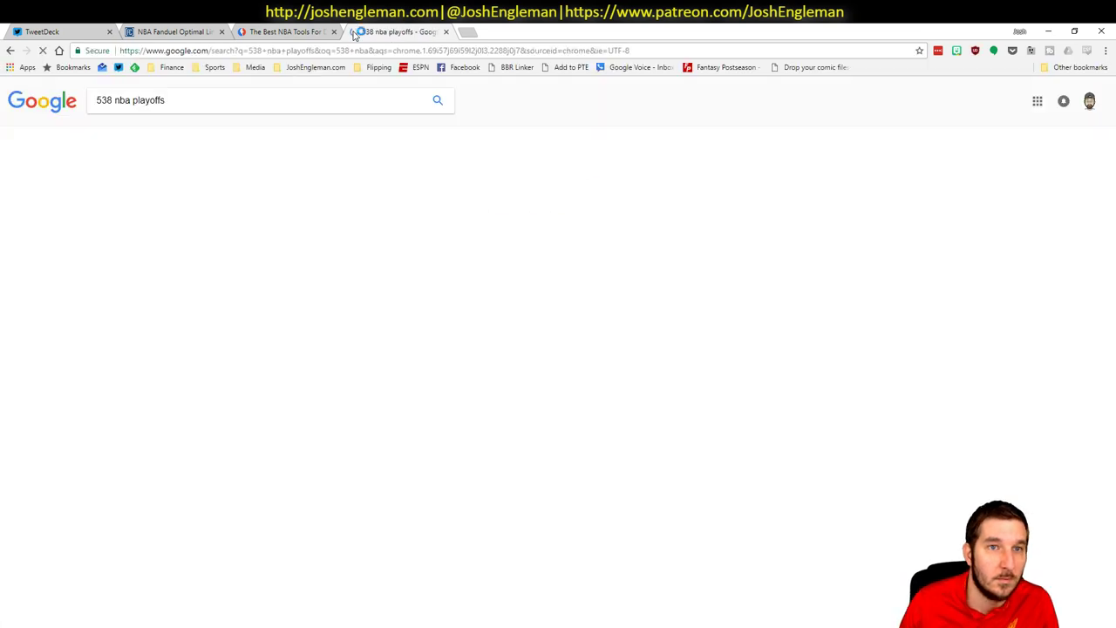
{"action": "left_click", "coordinate": [148, 114]}
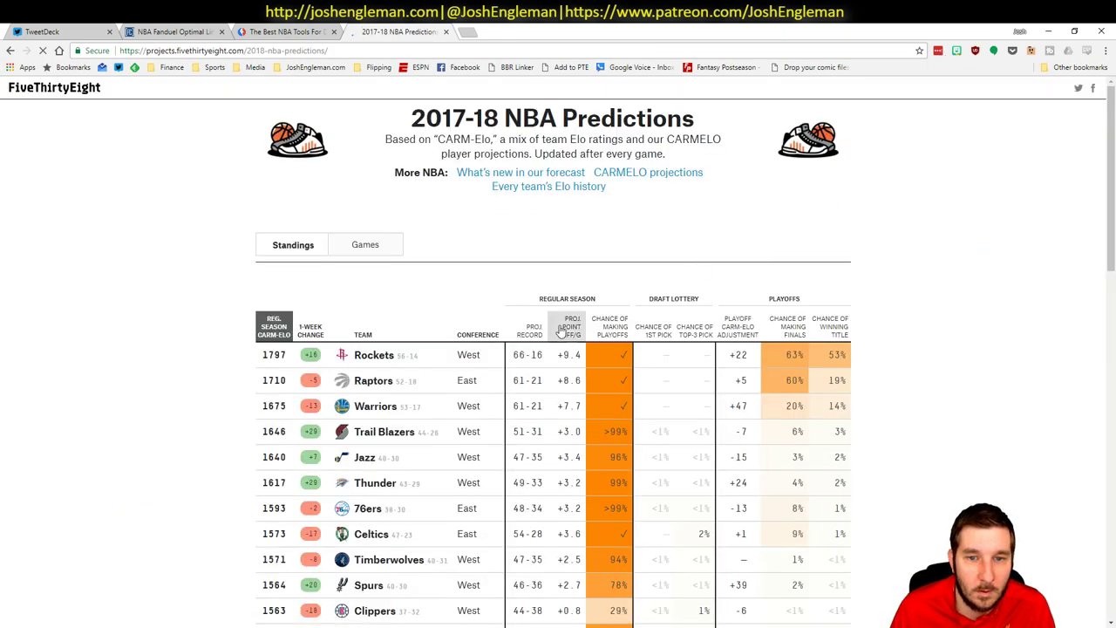
- Sort the NBA predictions by conference to read the East teams' playoff chances, and return to the Excel workbook
{"action": "left_click", "coordinate": [477, 327]}
{"action": "scroll", "coordinate": [903, 221], "scroll_direction": "down", "scroll_amount": 3}
{"action": "scroll", "coordinate": [903, 221], "scroll_direction": "down", "scroll_amount": 1}
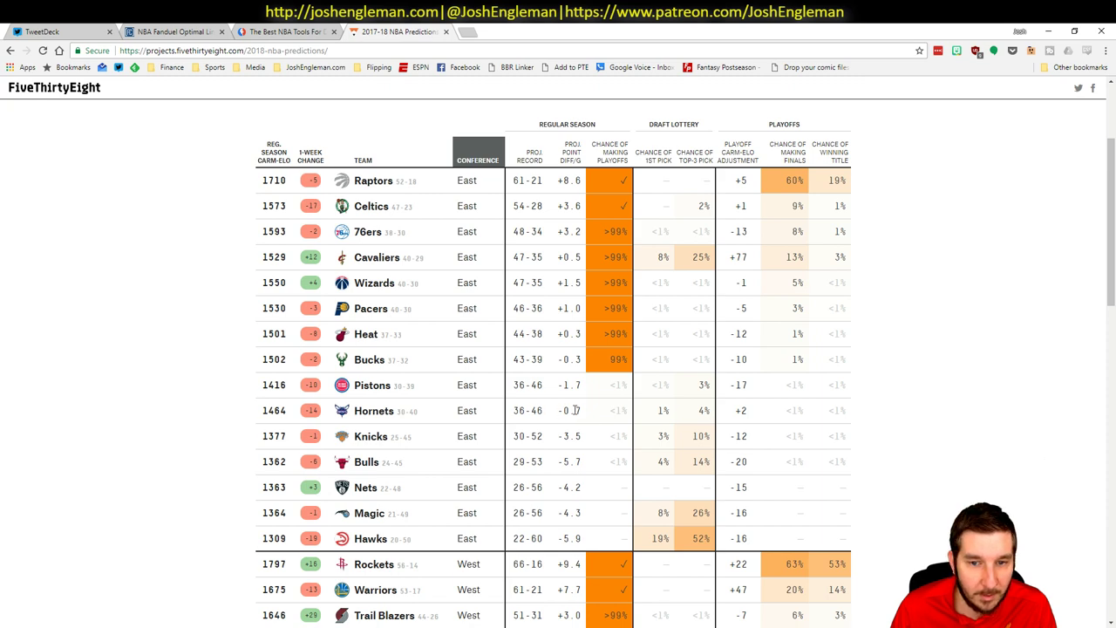
{"action": "key", "text": "alt+Tab"}
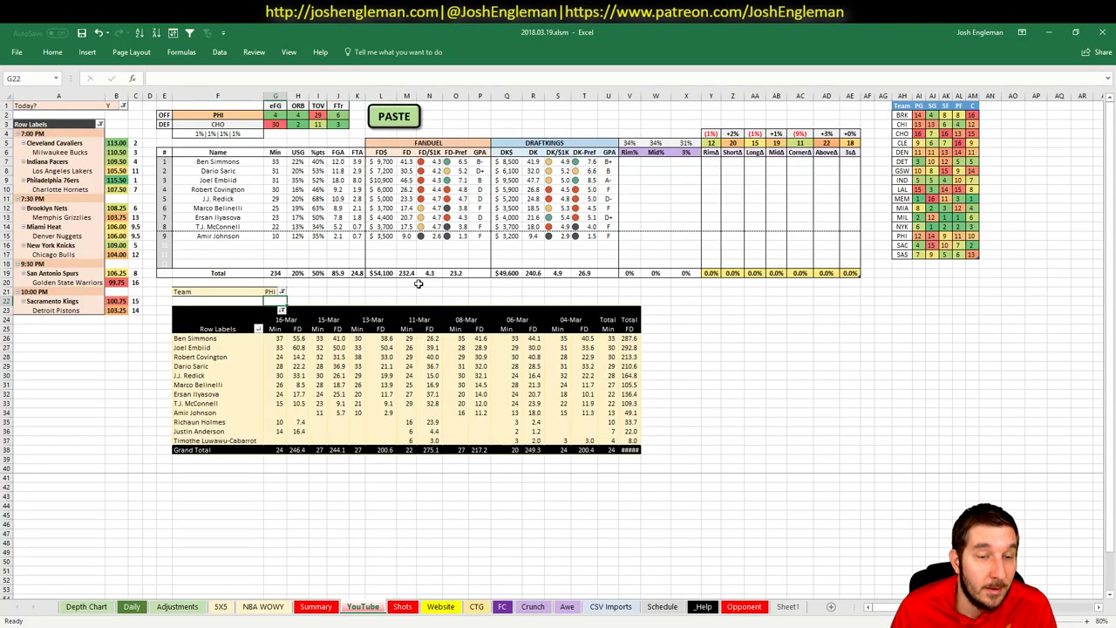
{"action": "left_click", "coordinate": [769, 403]}
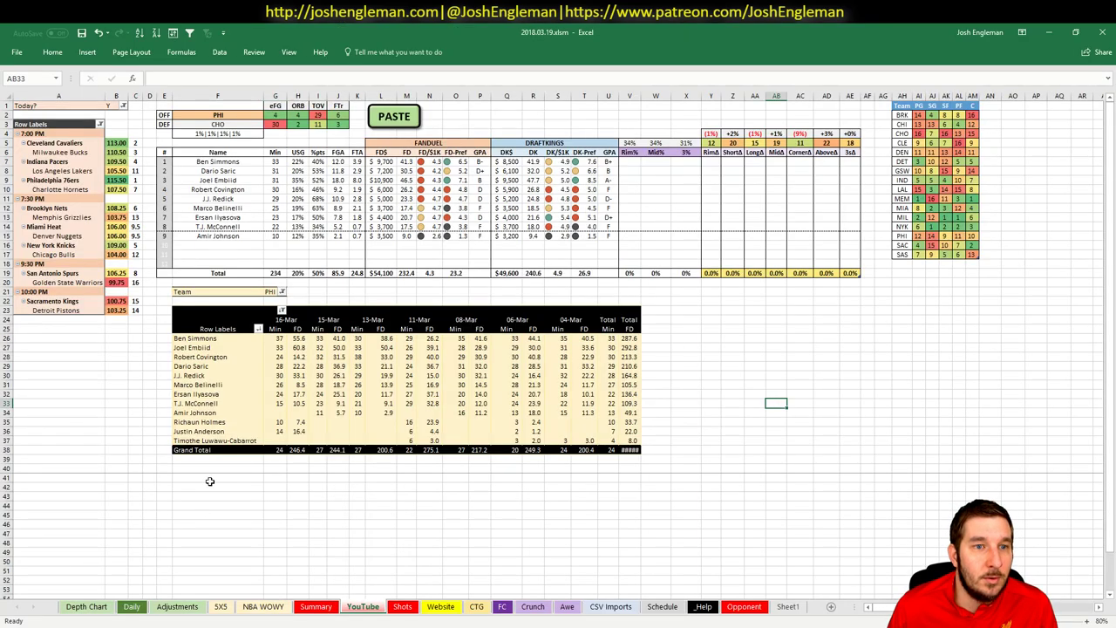
- In Chrome's FantasyCruncher page, list the centers and review Joel Embiid's game log filtered to opponent CHA
{"action": "key", "text": "alt+Tab"}
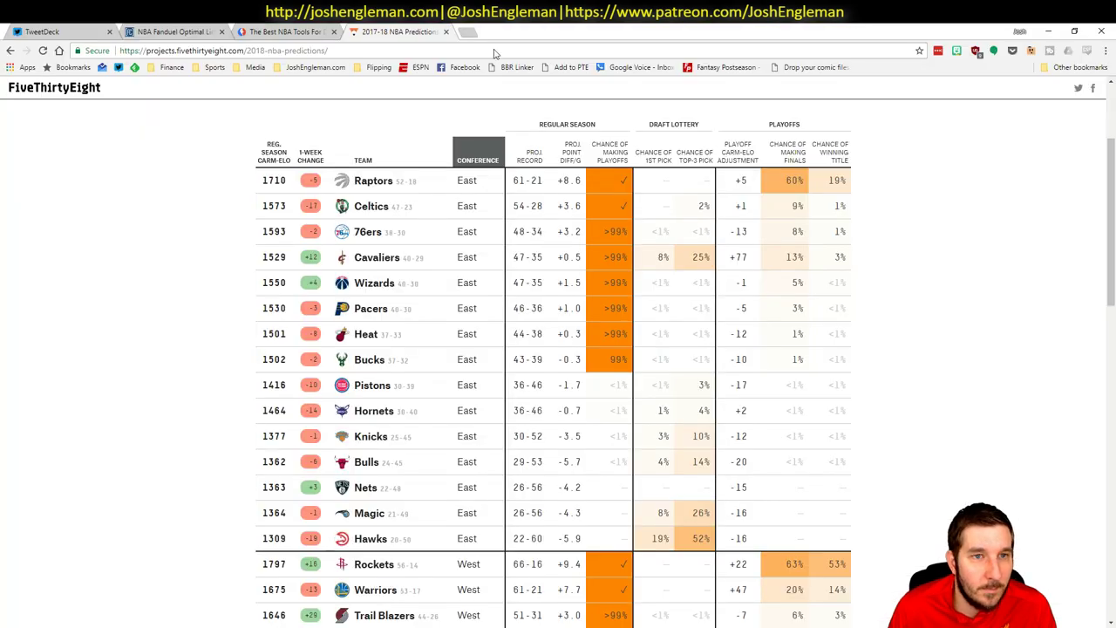
{"action": "left_click", "coordinate": [202, 32]}
{"action": "left_click", "coordinate": [255, 132]}
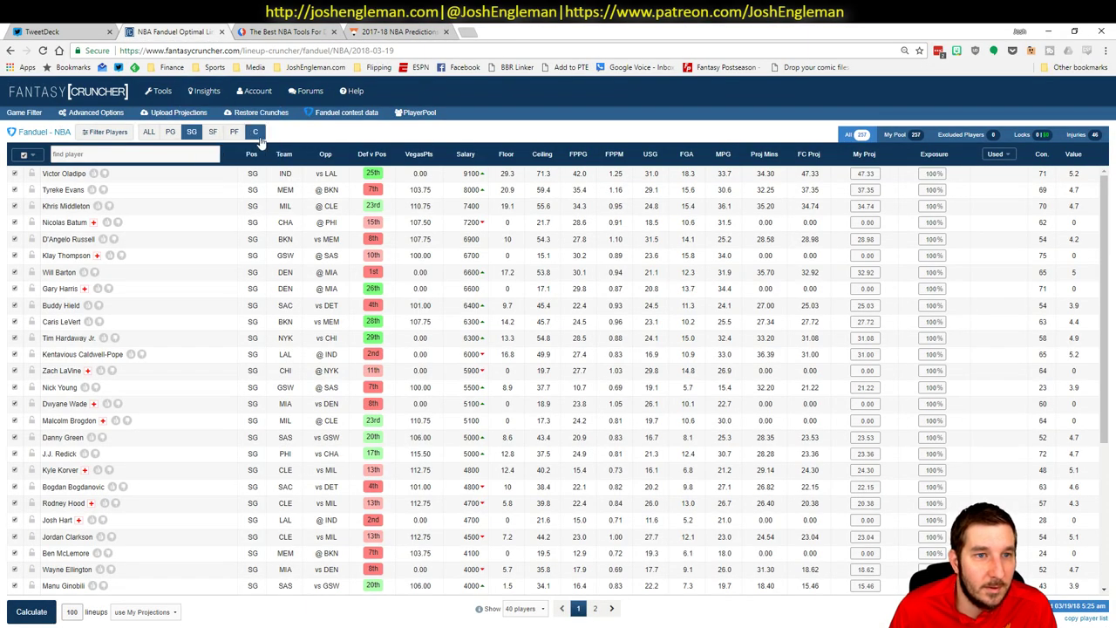
{"action": "left_click", "coordinate": [57, 174]}
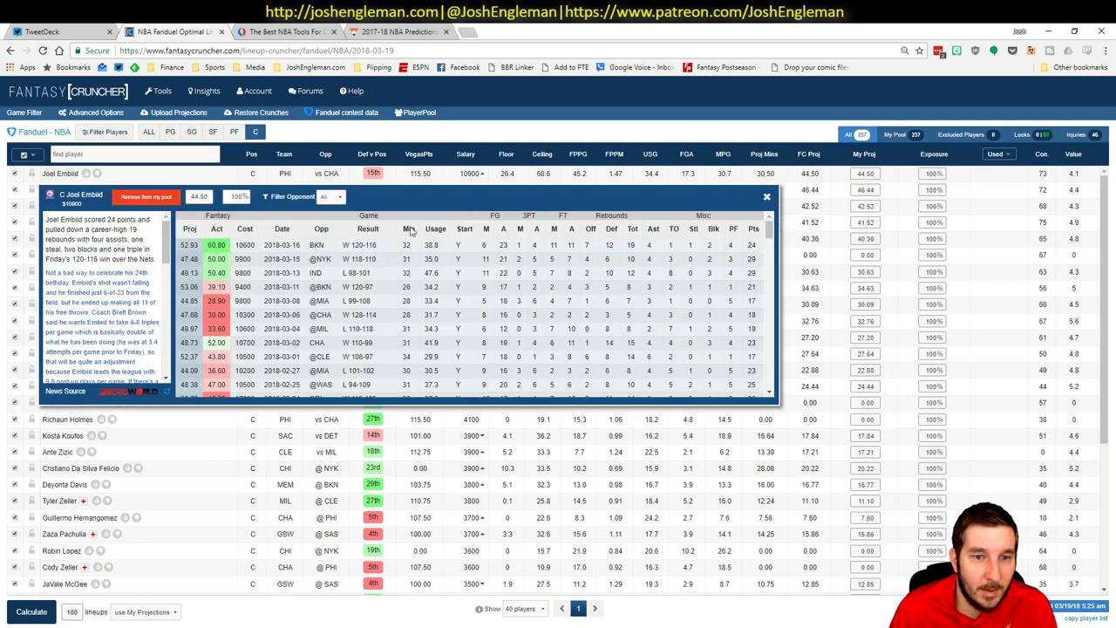
{"action": "left_click", "coordinate": [330, 197]}
{"action": "left_click", "coordinate": [327, 216]}
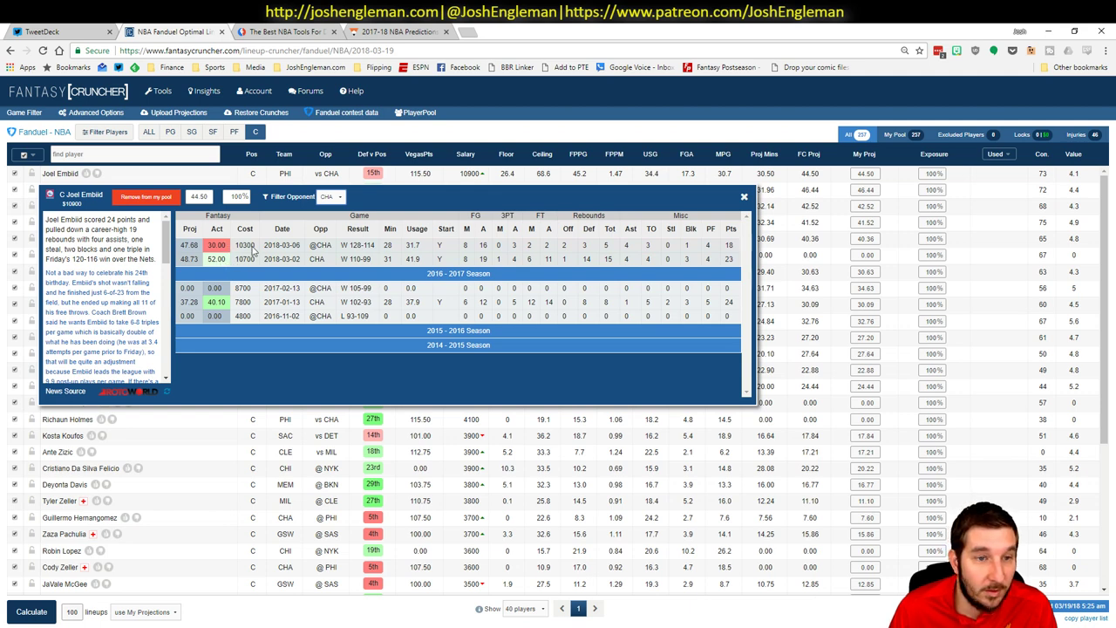
{"action": "left_click", "coordinate": [329, 198]}
{"action": "left_click", "coordinate": [339, 201]}
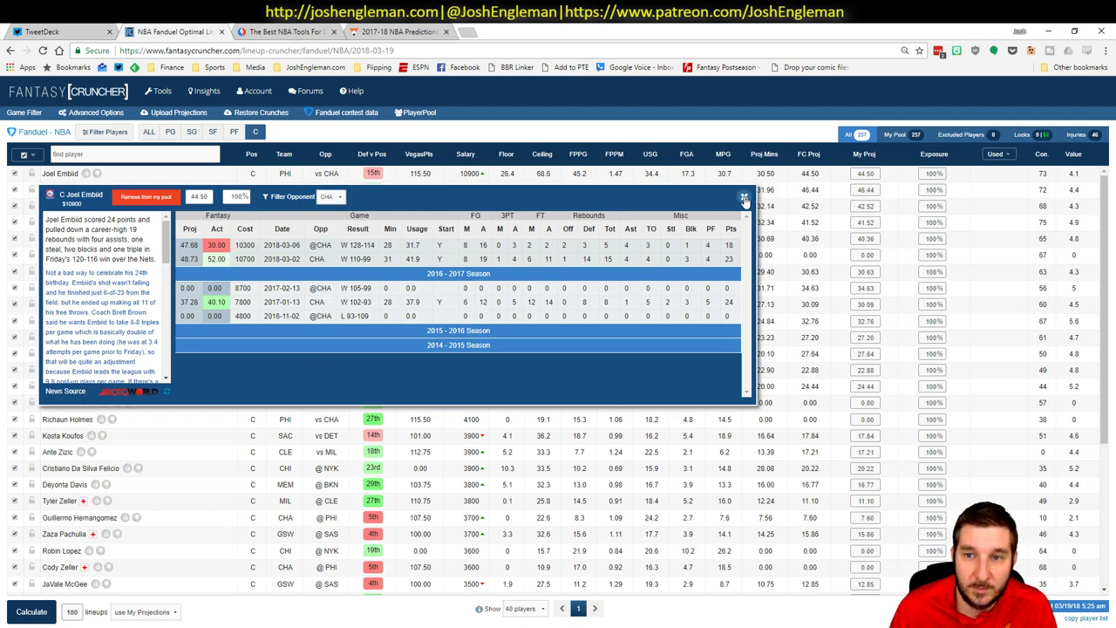
{"action": "left_click", "coordinate": [744, 198]}
- List the power forwards and review Ben Simmons's game log filtered to opponent CHA
{"action": "left_click", "coordinate": [235, 132]}
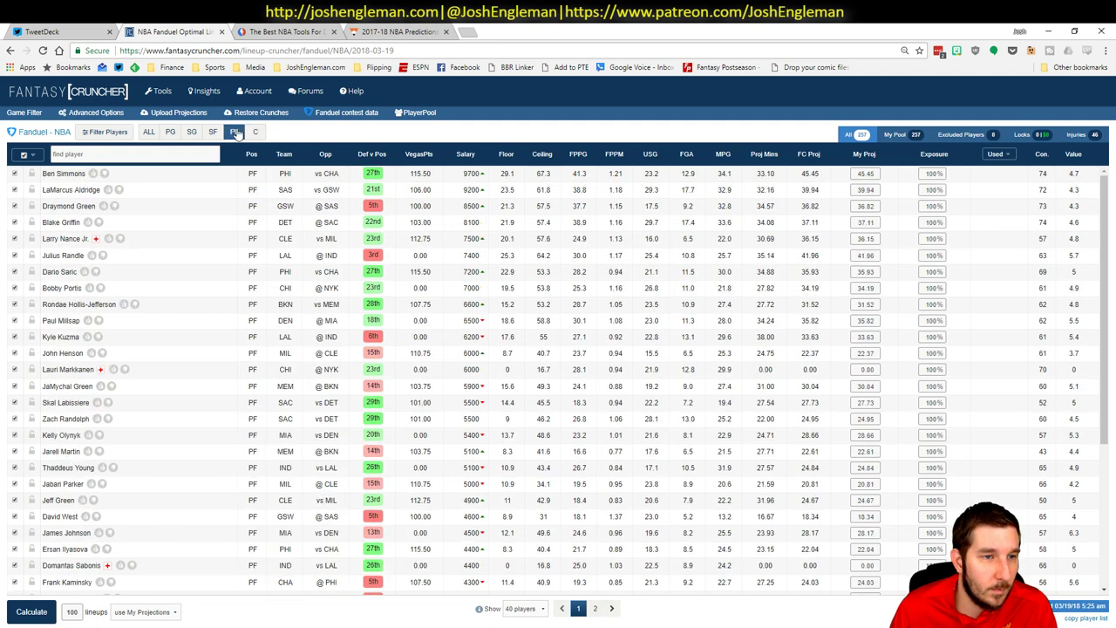
{"action": "left_click", "coordinate": [63, 174]}
{"action": "left_click", "coordinate": [340, 199]}
{"action": "left_click", "coordinate": [339, 218]}
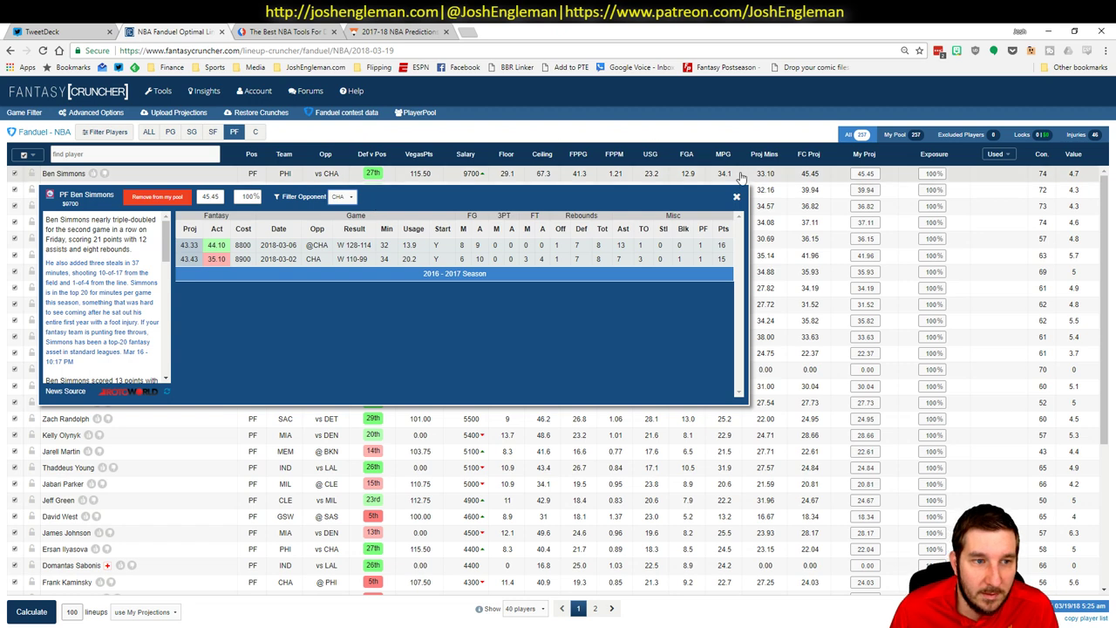
{"action": "left_click", "coordinate": [738, 199]}
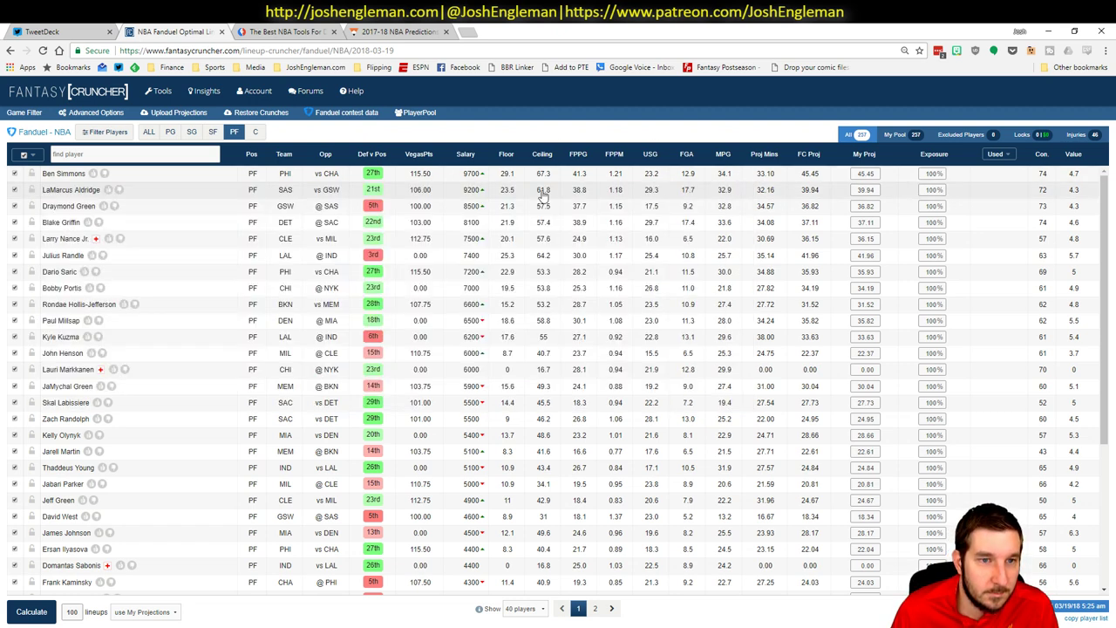
- Review small forward Robert Covington's game log against CHA, glance at the shooting guards, and return to the Excel workbook
{"action": "left_click", "coordinate": [213, 131]}
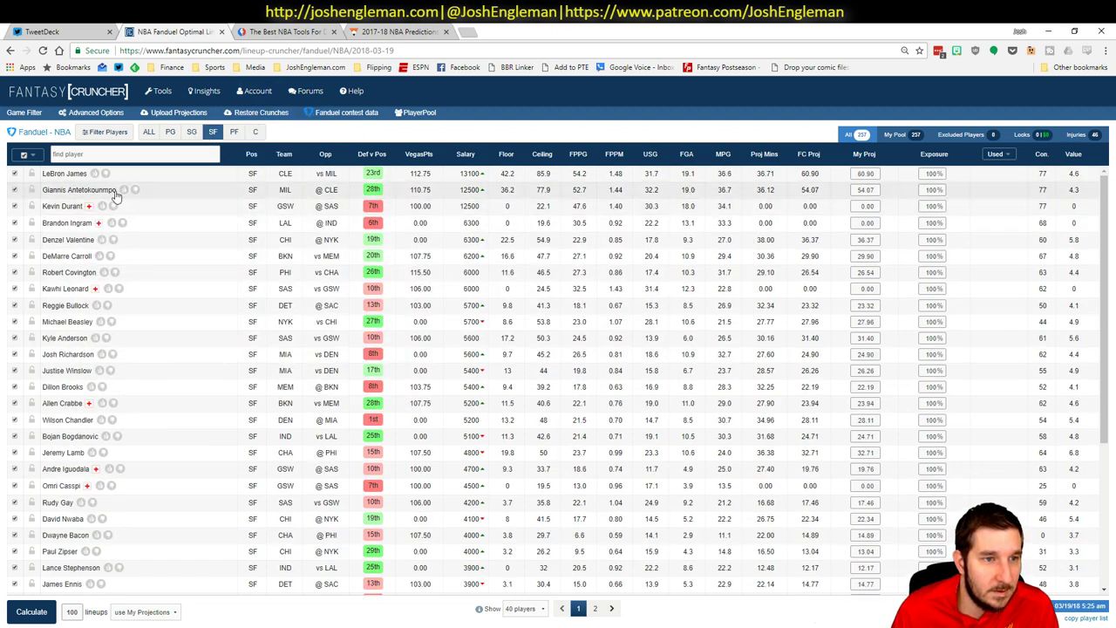
{"action": "left_click", "coordinate": [76, 272]}
{"action": "left_click", "coordinate": [356, 296]}
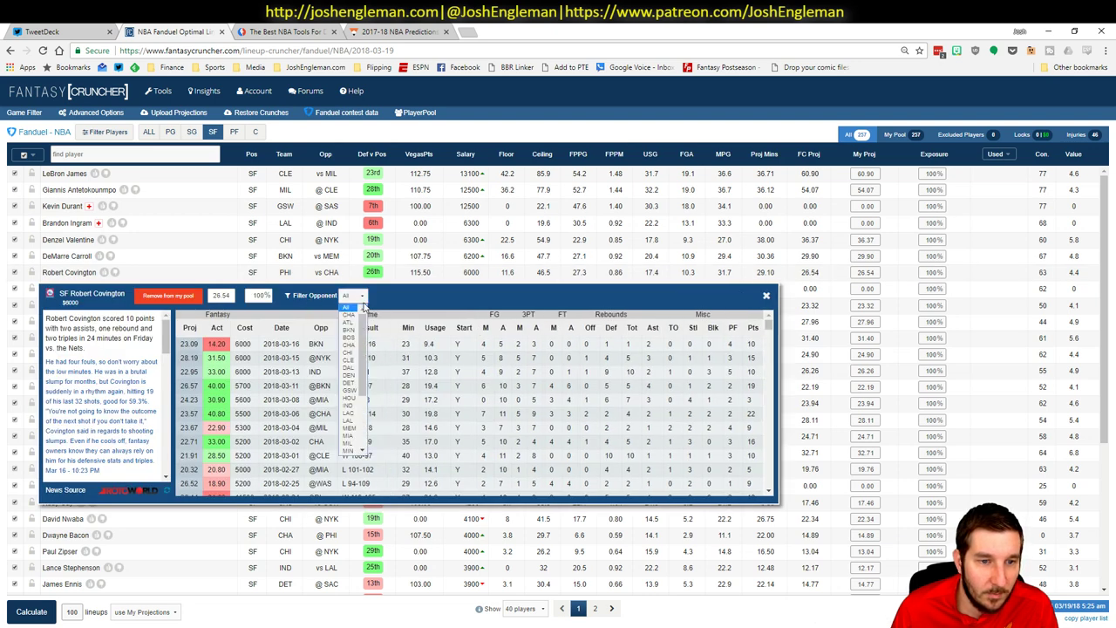
{"action": "left_click", "coordinate": [363, 327]}
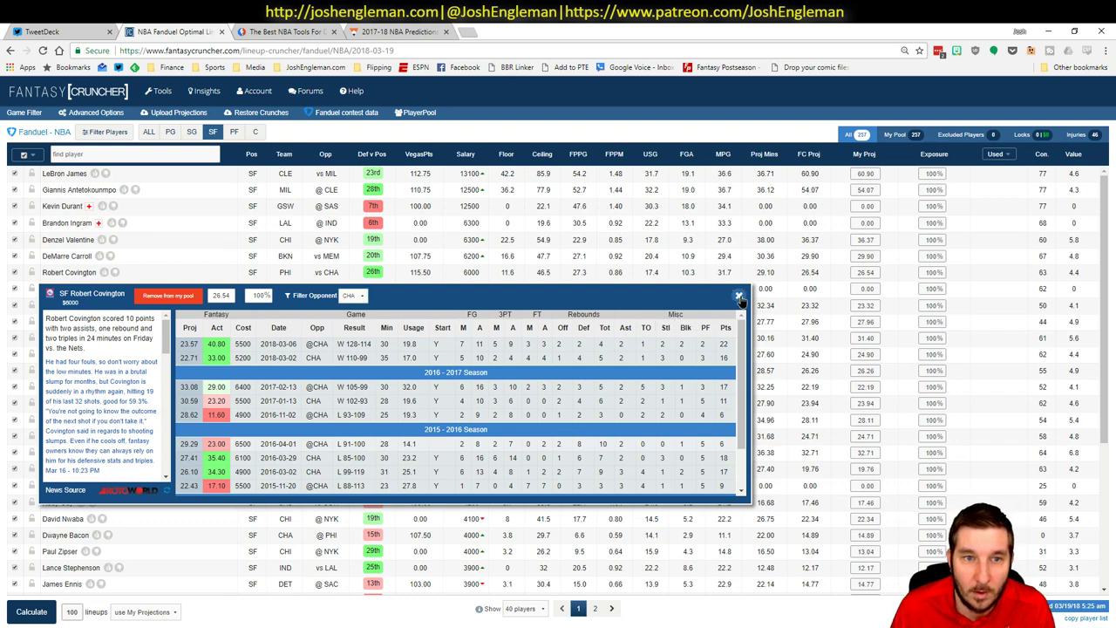
{"action": "left_click", "coordinate": [738, 296]}
{"action": "left_click", "coordinate": [192, 134]}
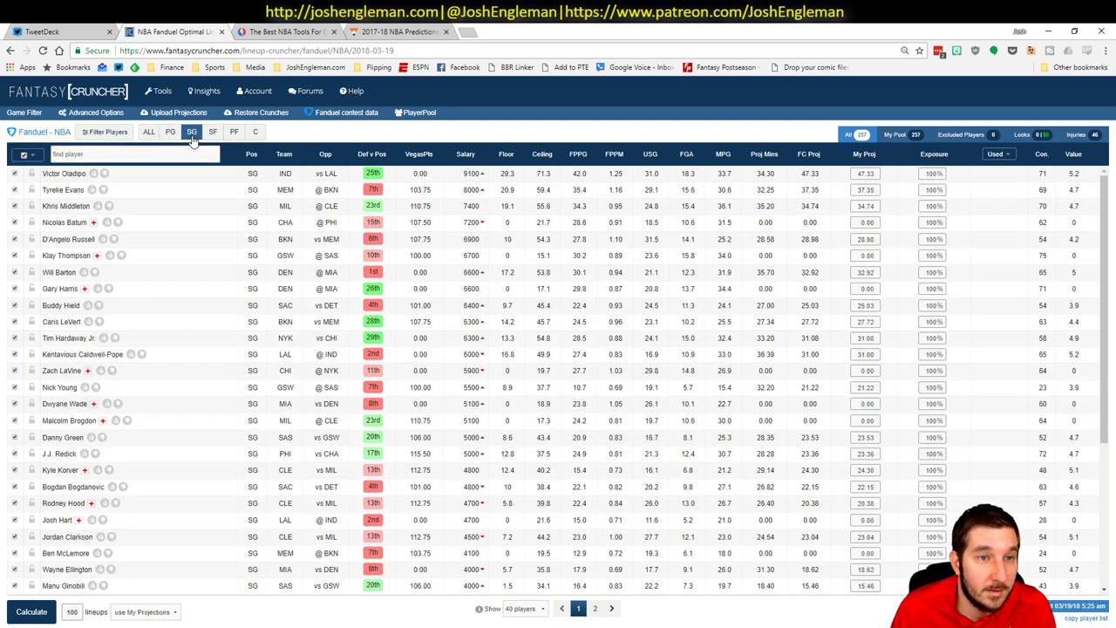
{"action": "key", "text": "alt+Tab"}
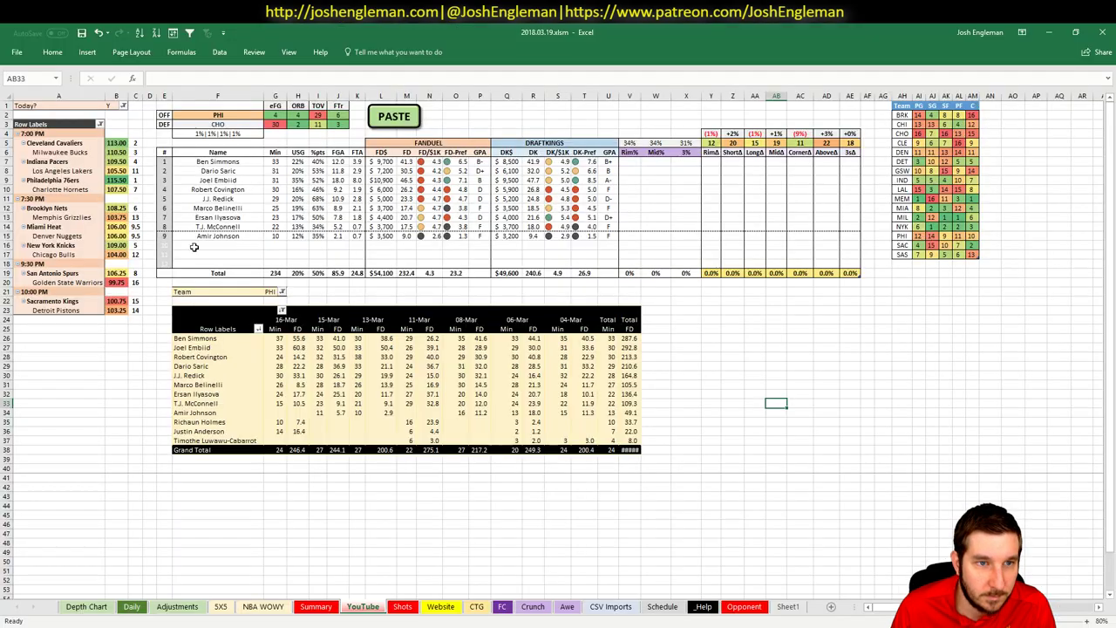
- Review Philadelphia's FanDuel salaries for Dario Saric and Ben Simmons alongside Simmons's, Saric's and Marco Belinelli's recent game results
{"action": "left_click", "coordinate": [380, 170]}
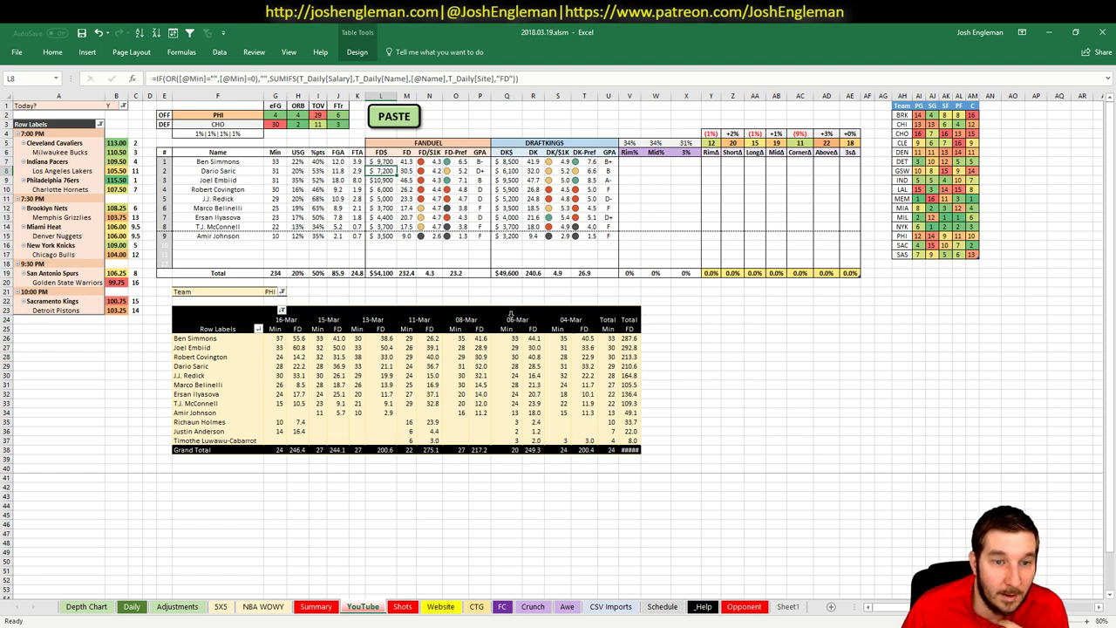
{"action": "left_click", "coordinate": [299, 339]}
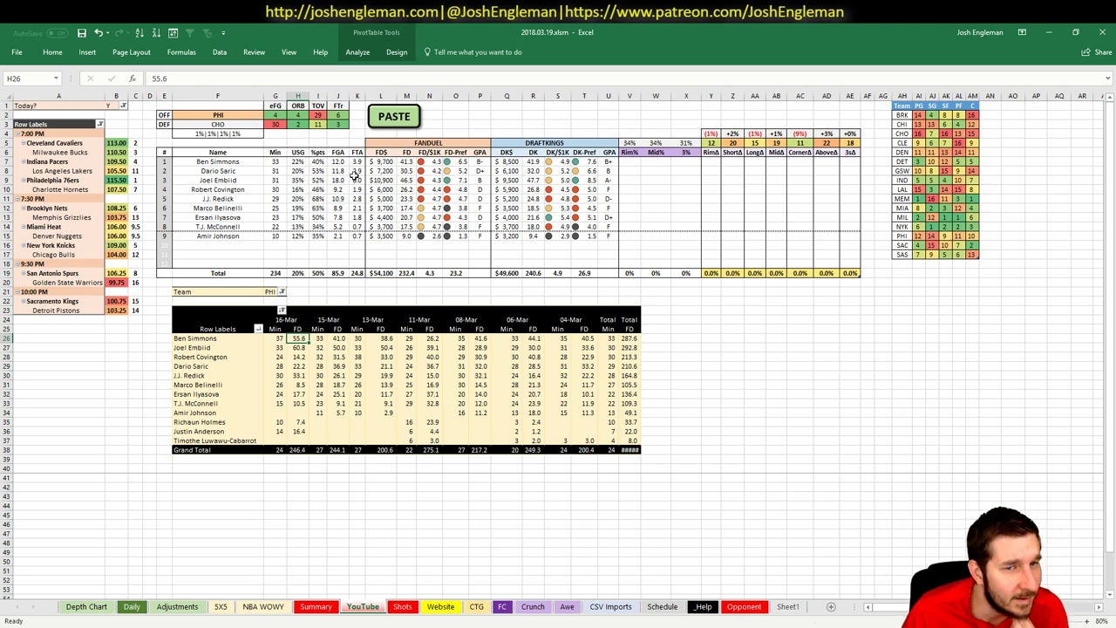
{"action": "left_click", "coordinate": [378, 162]}
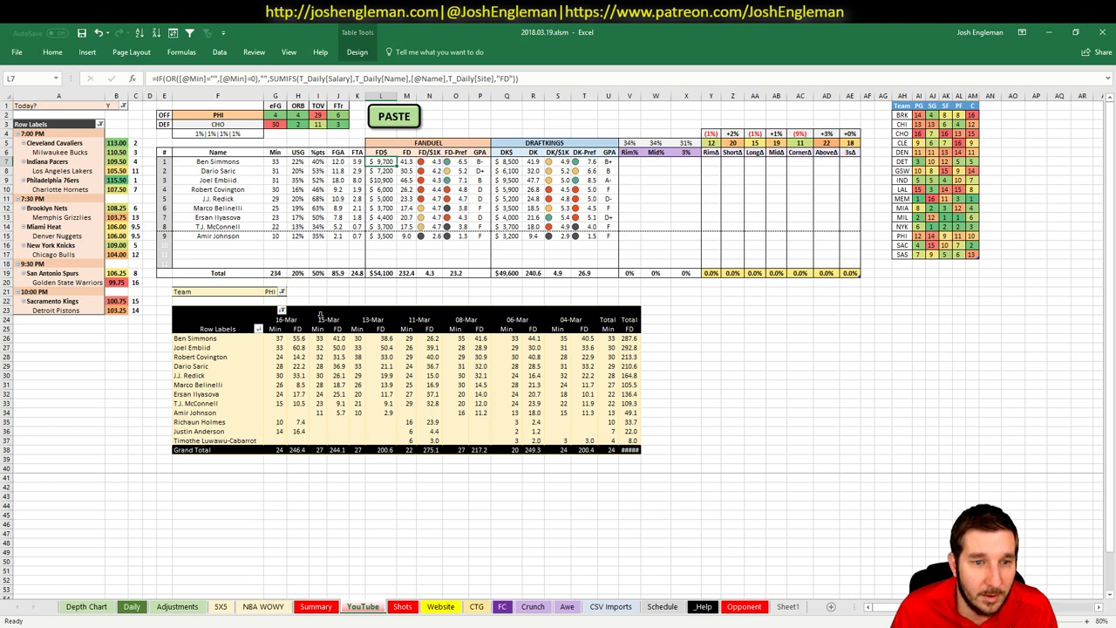
{"action": "left_click_drag", "start_coordinate": [201, 366], "coordinate": [621, 364]}
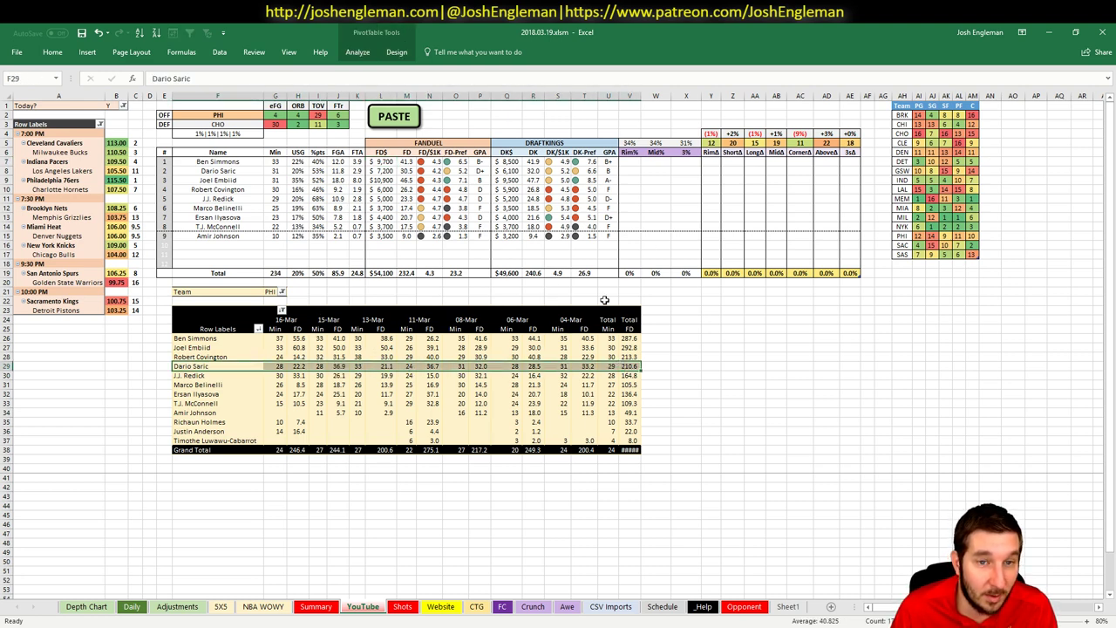
{"action": "left_click", "coordinate": [531, 385]}
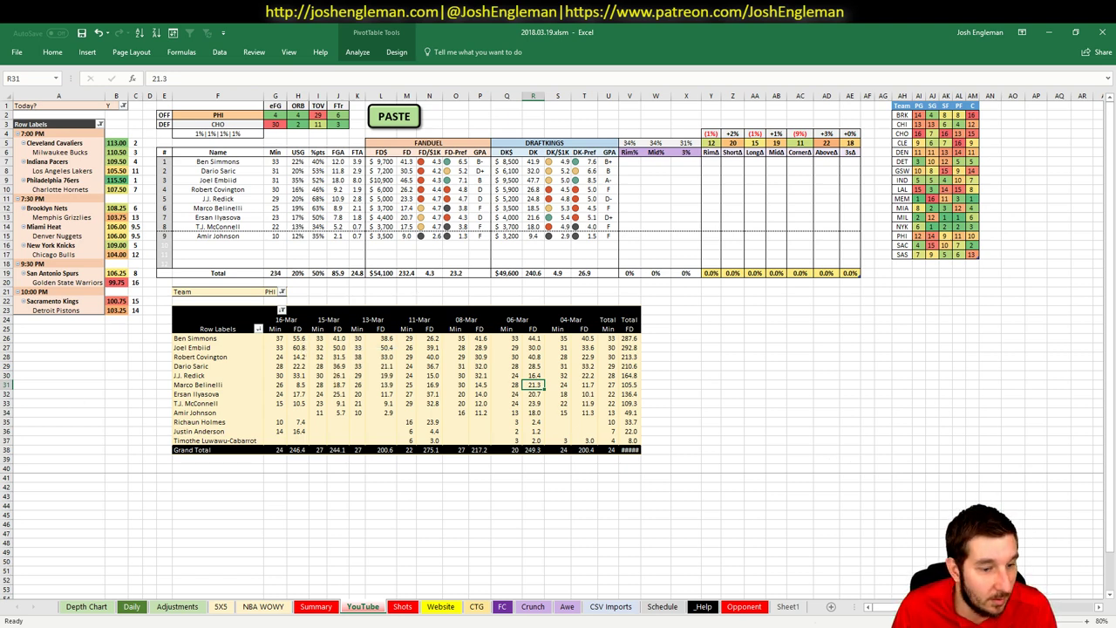
- In Chrome, look through the Fantasy5x5 home page's daily tools and open the full Well-Rested Boosts list
{"action": "key", "text": "alt+Tab"}
{"action": "left_click", "coordinate": [288, 31]}
{"action": "scroll", "coordinate": [181, 221], "scroll_direction": "up", "scroll_amount": 20}
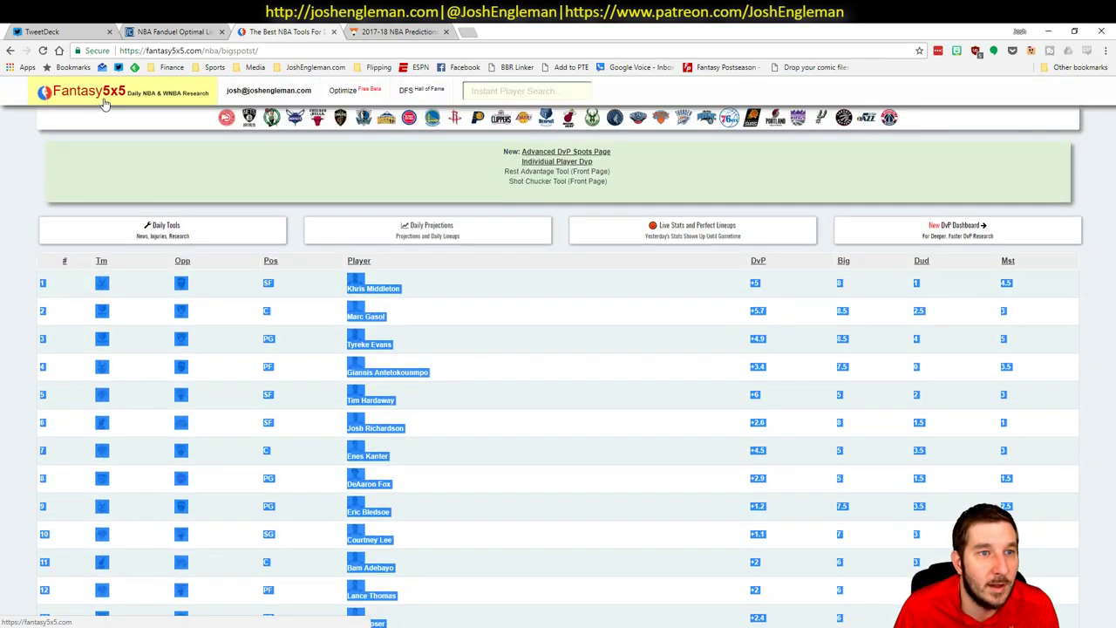
{"action": "left_click", "coordinate": [104, 102]}
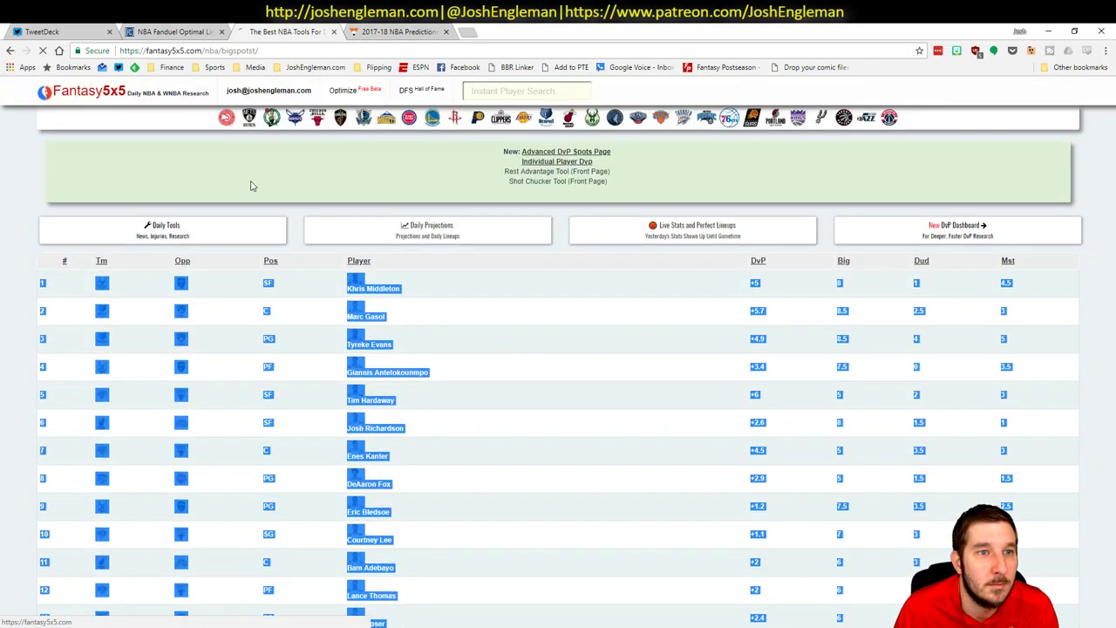
{"action": "scroll", "coordinate": [8, 260], "scroll_direction": "down", "scroll_amount": 2}
{"action": "scroll", "coordinate": [9, 260], "scroll_direction": "down", "scroll_amount": 5}
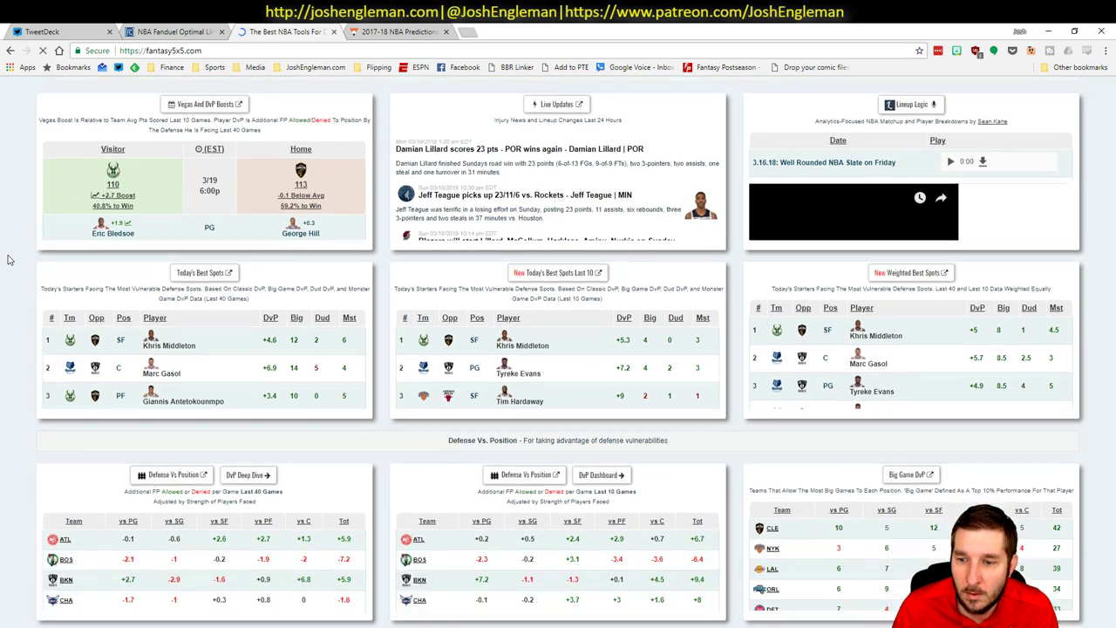
{"action": "scroll", "coordinate": [9, 253], "scroll_direction": "down", "scroll_amount": 4}
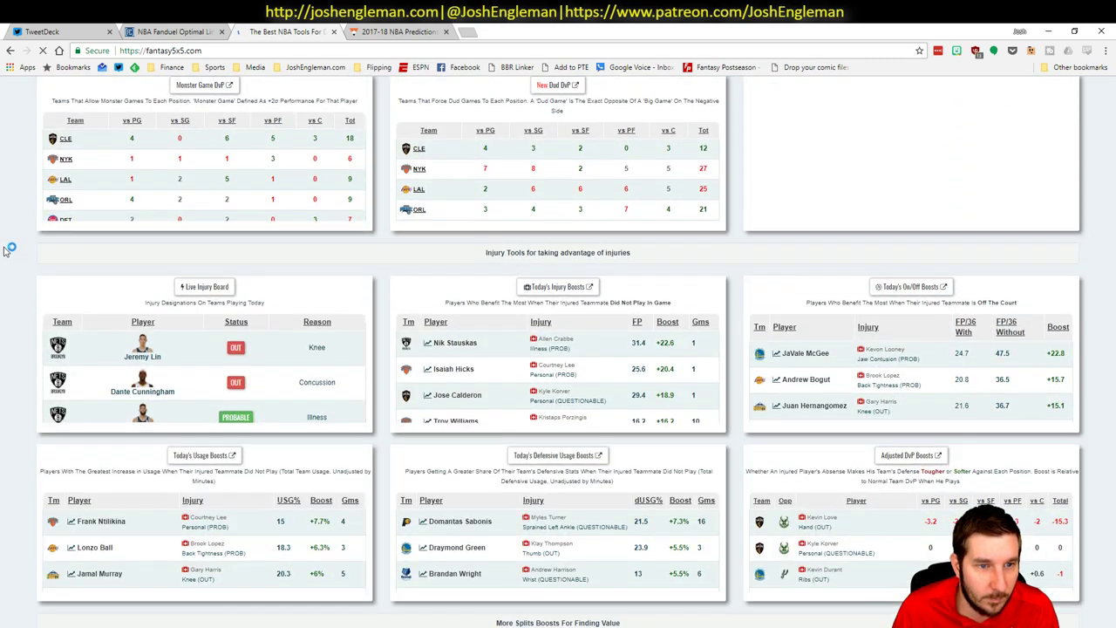
{"action": "scroll", "coordinate": [11, 267], "scroll_direction": "down", "scroll_amount": 4}
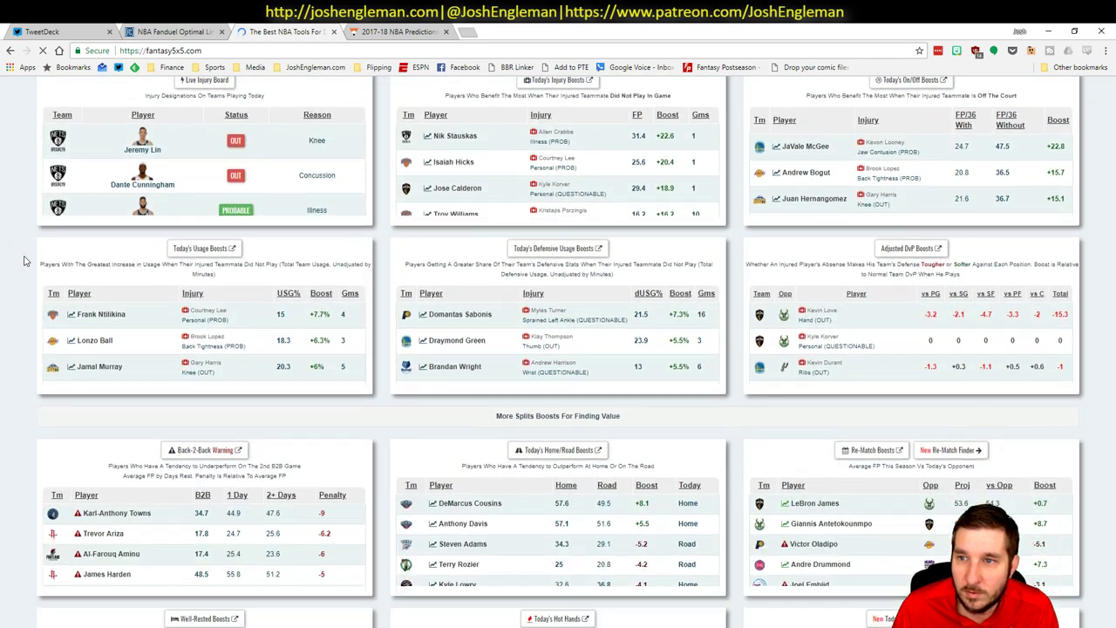
{"action": "scroll", "coordinate": [24, 259], "scroll_direction": "down", "scroll_amount": 1}
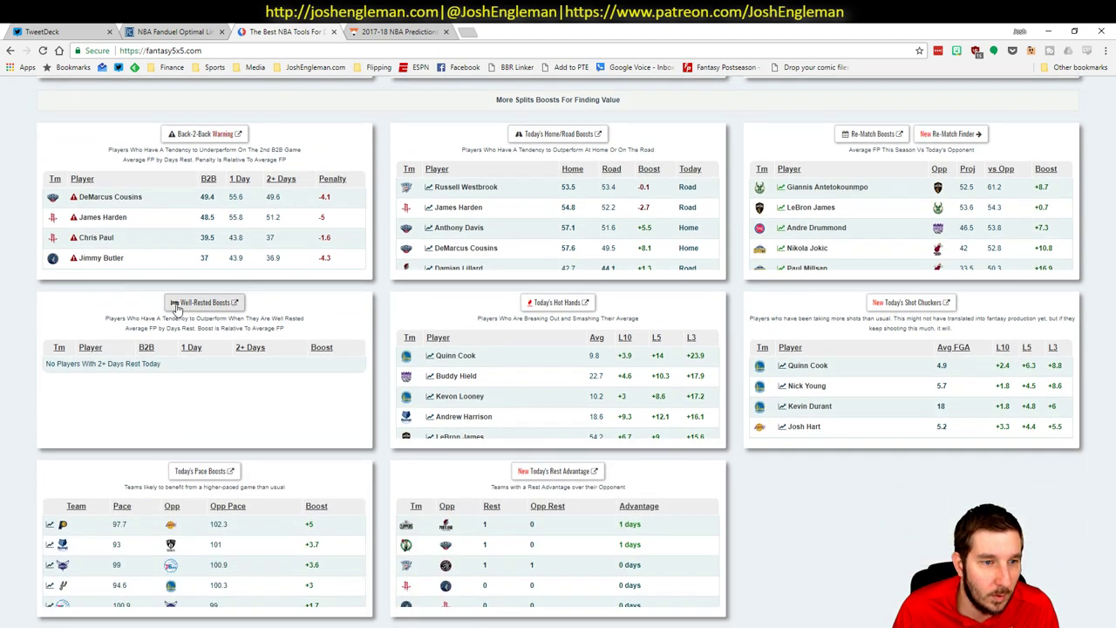
{"action": "left_click", "coordinate": [199, 305]}
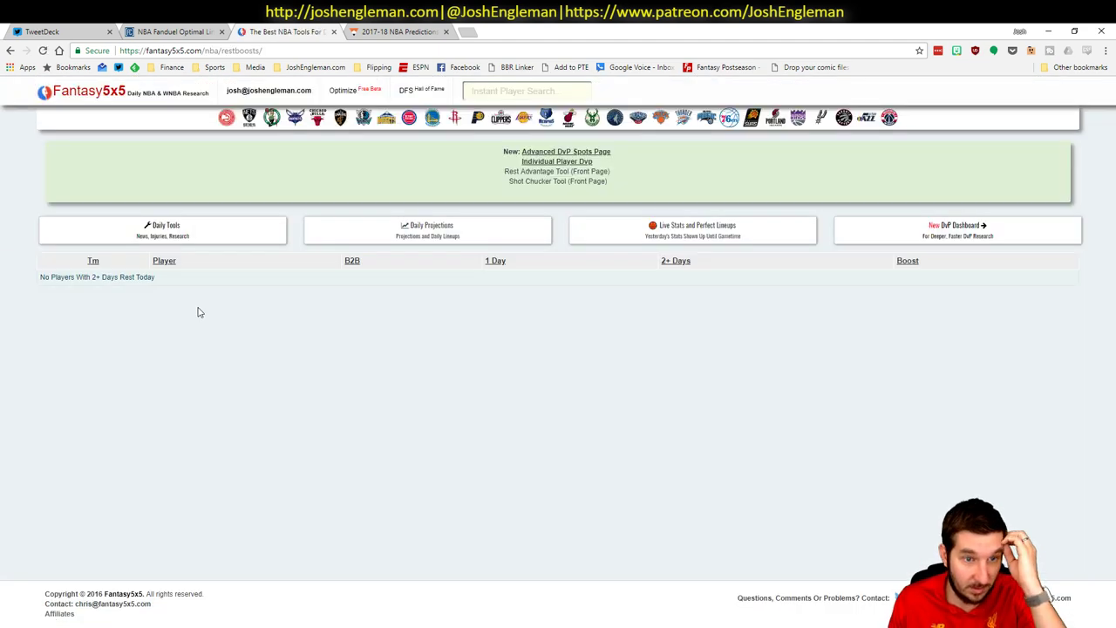
- Go back to the Fantasy5x5 home page, examine Today's Rest Advantage and the other splits boosts, and return to the Excel workbook
{"action": "left_click", "coordinate": [11, 49]}
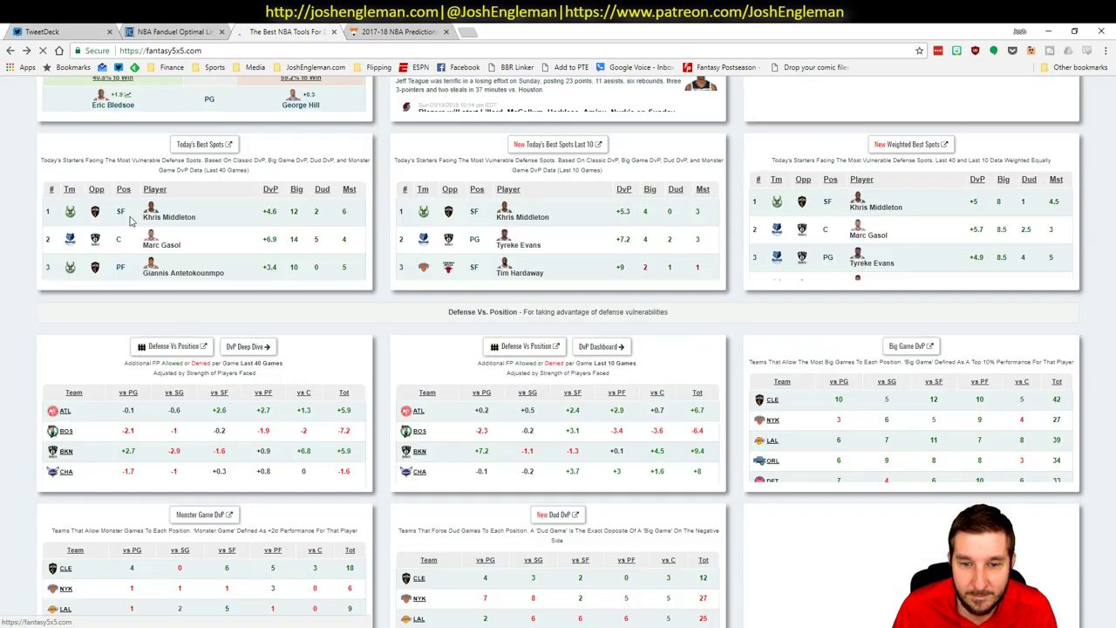
{"action": "scroll", "coordinate": [129, 220], "scroll_direction": "down", "scroll_amount": 6}
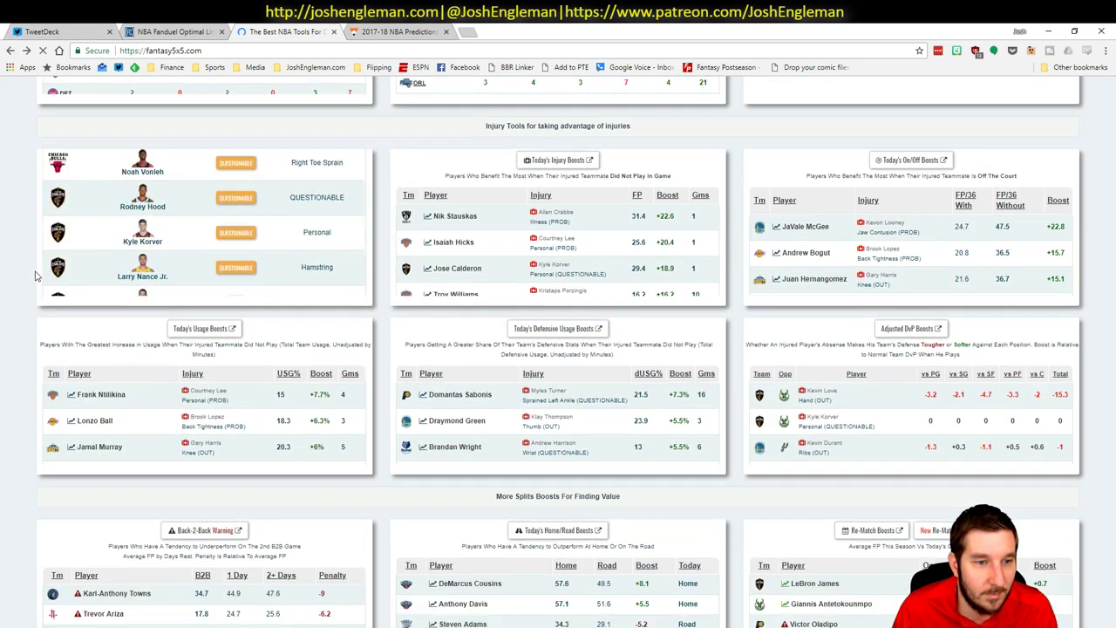
{"action": "scroll", "coordinate": [36, 276], "scroll_direction": "down", "scroll_amount": 5}
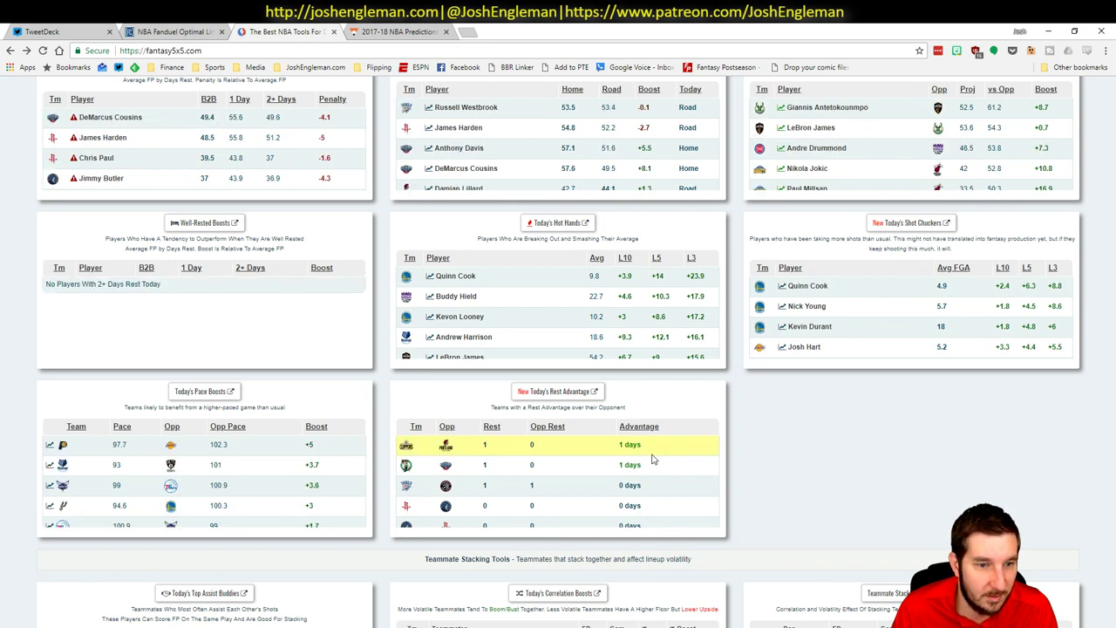
{"action": "scroll", "coordinate": [830, 433], "scroll_direction": "up", "scroll_amount": 2}
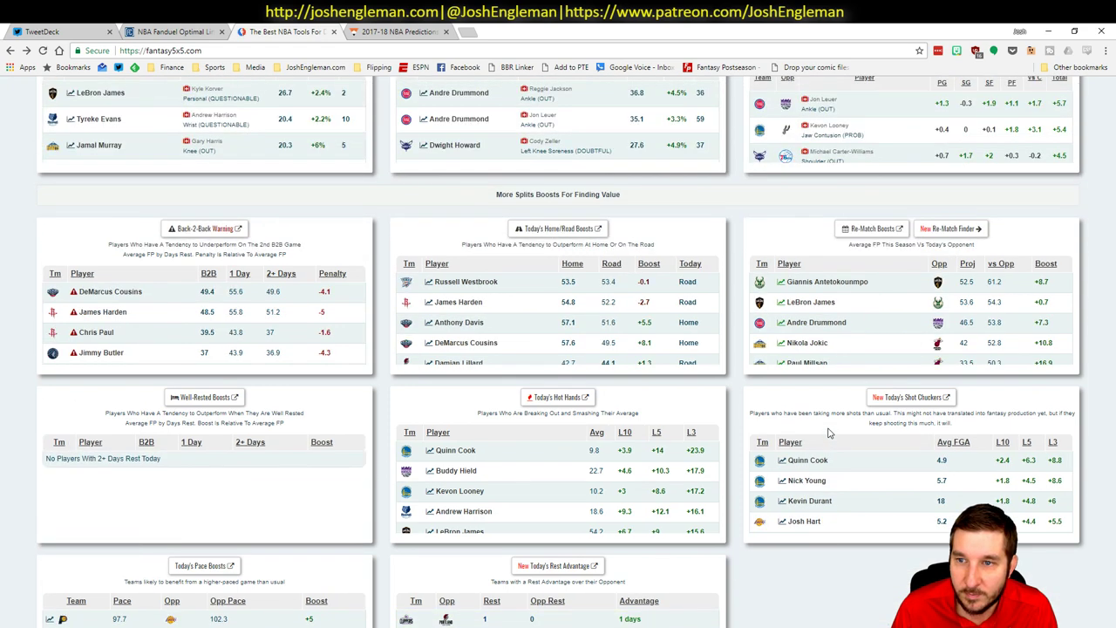
{"action": "key", "text": "alt+Tab"}
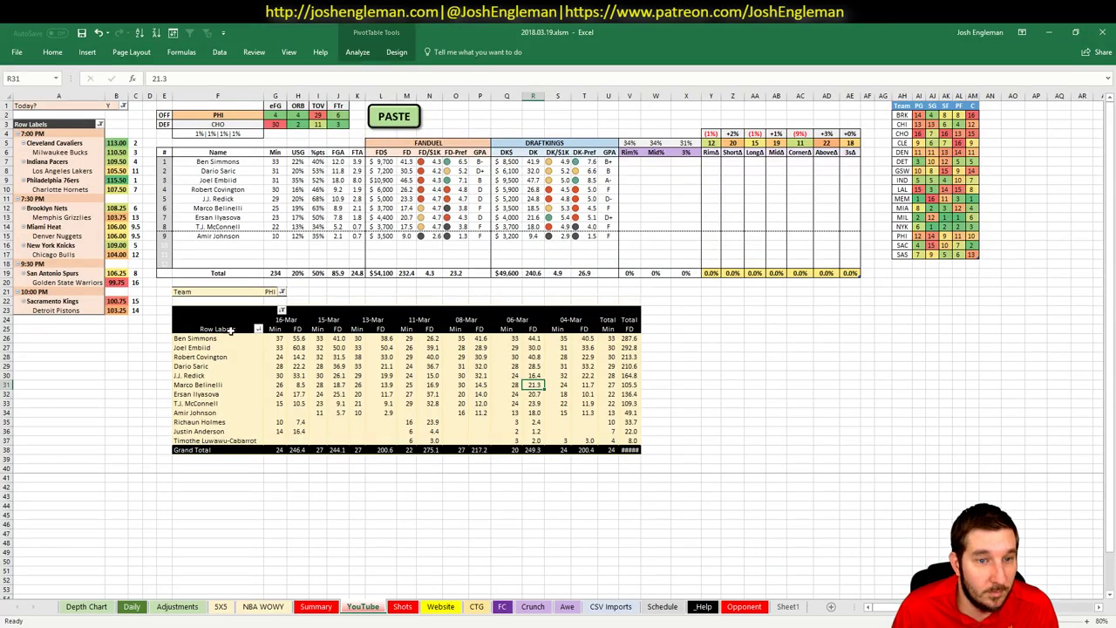
- Consult the Summary sheet's team matchup and player rankings, and return to the YouTube sheet
{"action": "left_click", "coordinate": [836, 319]}
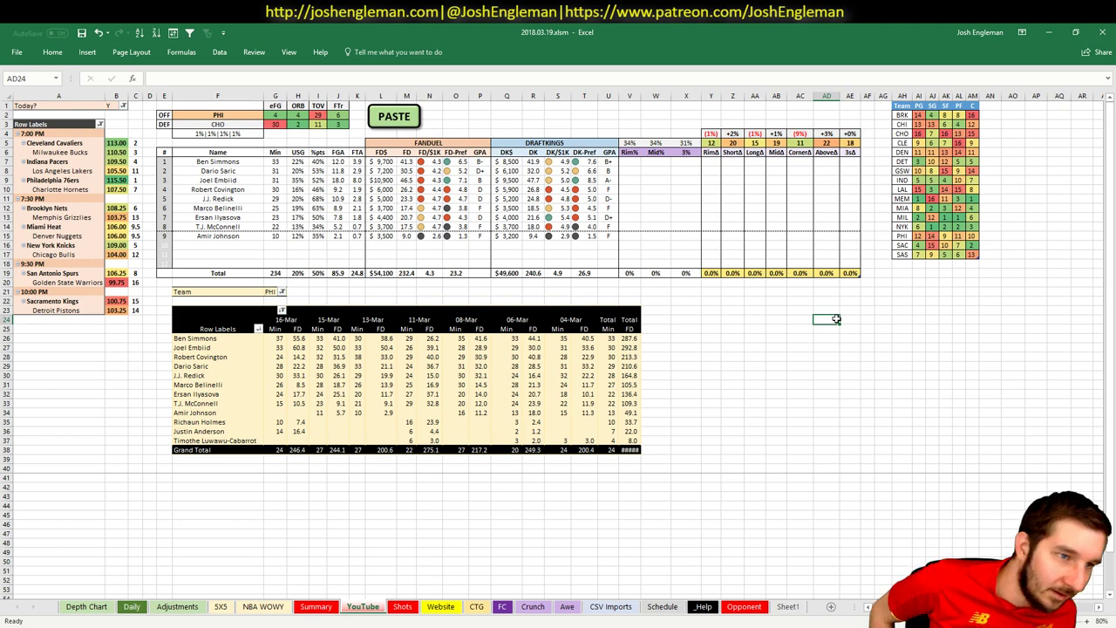
{"action": "left_click", "coordinate": [402, 607]}
{"action": "left_click", "coordinate": [323, 608]}
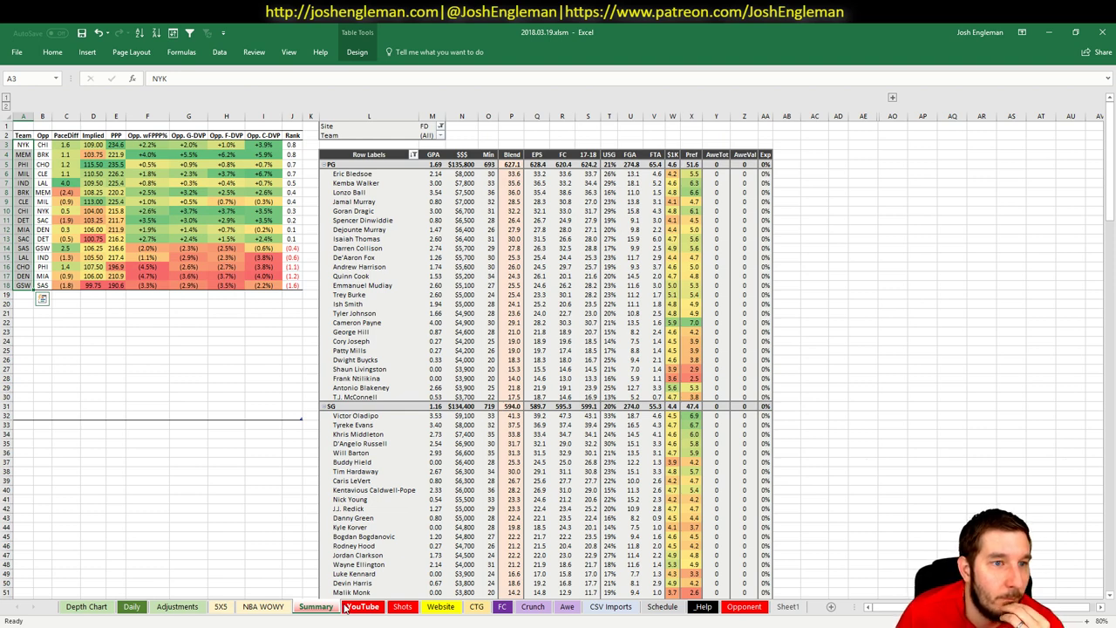
{"action": "left_click", "coordinate": [348, 607]}
{"action": "left_click", "coordinate": [869, 385]}
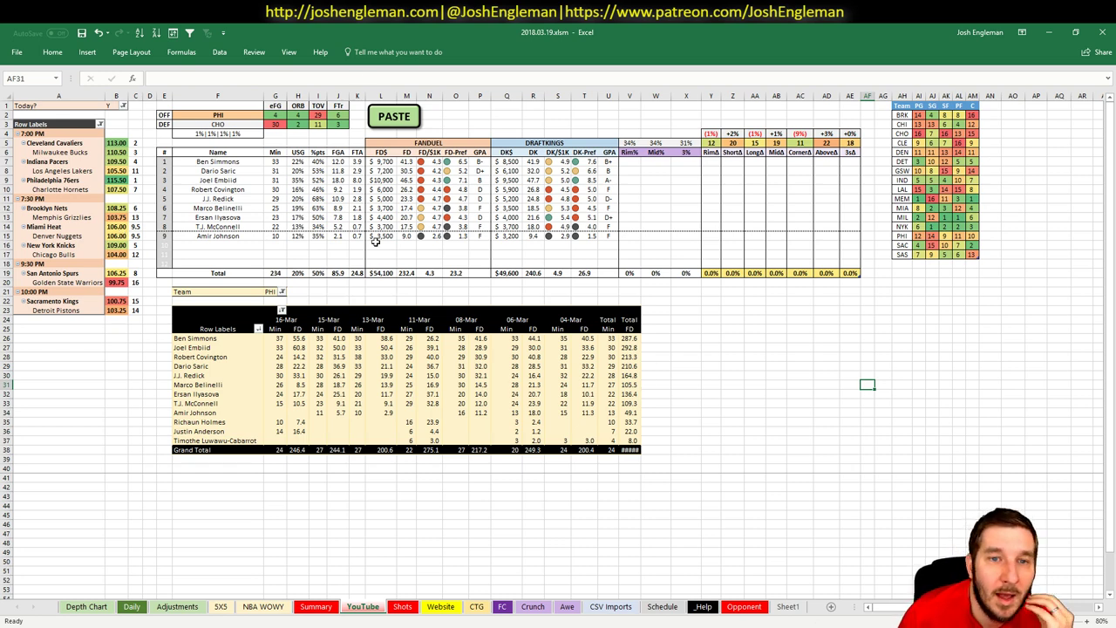
- Review Joel Embiid's FanDuel GPA and Robert Covington's FanDuel scores across the recent games in the Philadelphia log
{"action": "left_click", "coordinate": [241, 182]}
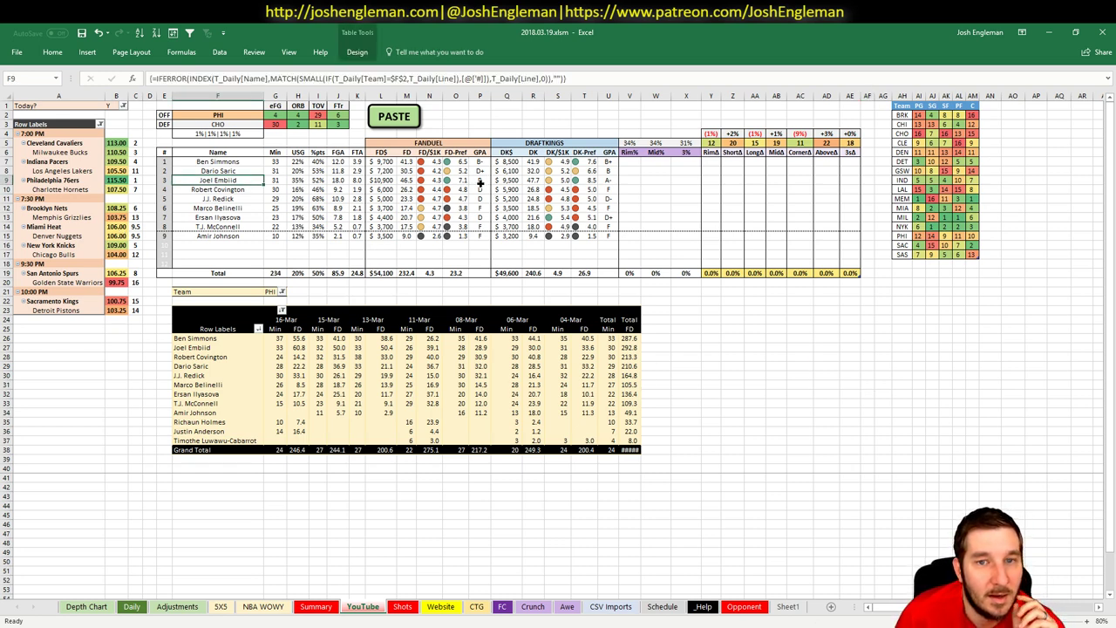
{"action": "left_click", "coordinate": [480, 182]}
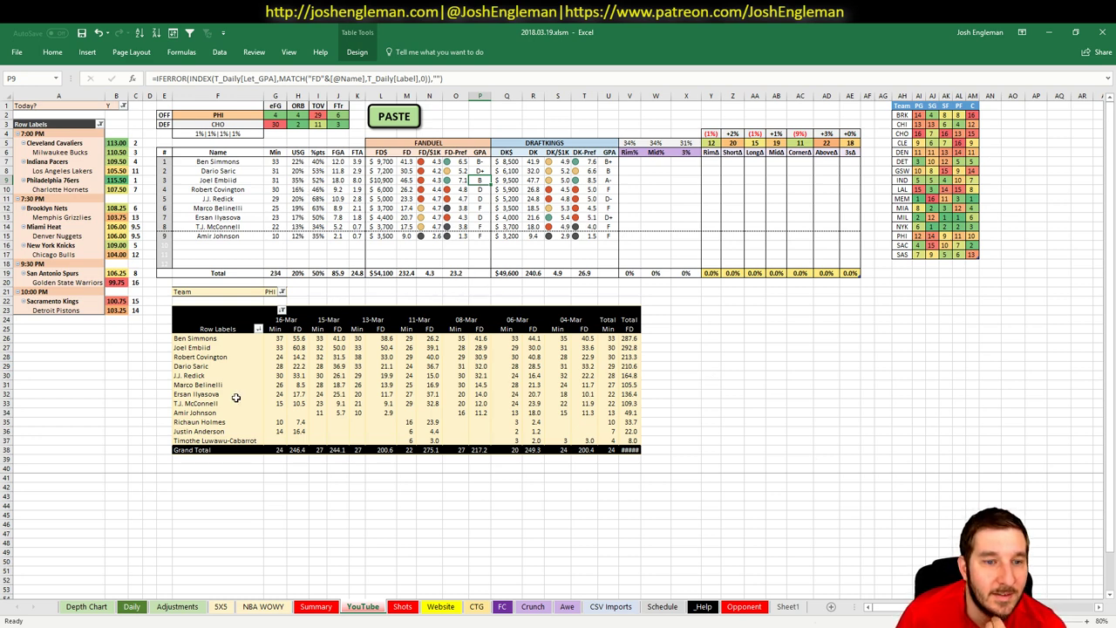
{"action": "left_click_drag", "start_coordinate": [241, 357], "coordinate": [324, 357]}
{"action": "left_click", "coordinate": [297, 357]}
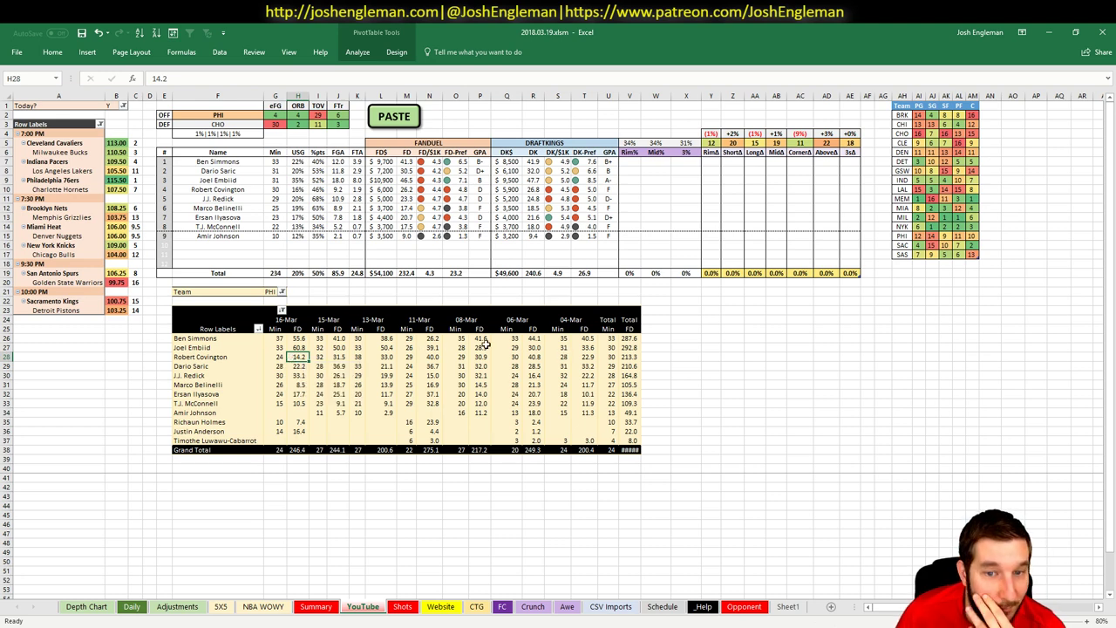
{"action": "left_click", "coordinate": [528, 358]}
{"action": "left_click", "coordinate": [476, 357]}
{"action": "left_click", "coordinate": [415, 357]}
{"action": "left_click", "coordinate": [382, 357]}
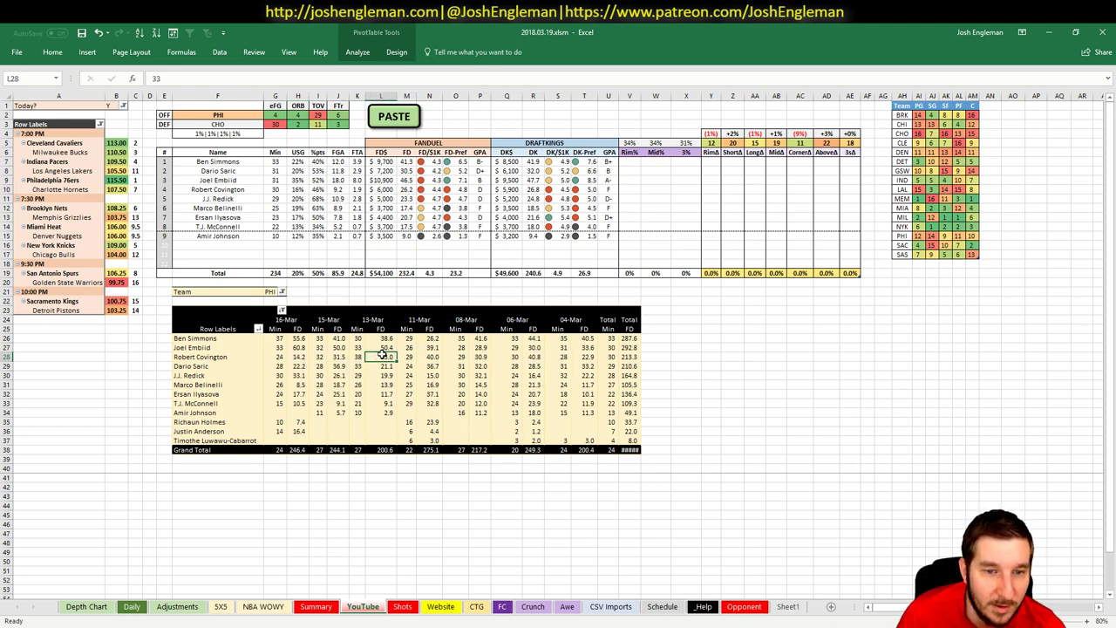
{"action": "left_click", "coordinate": [337, 356]}
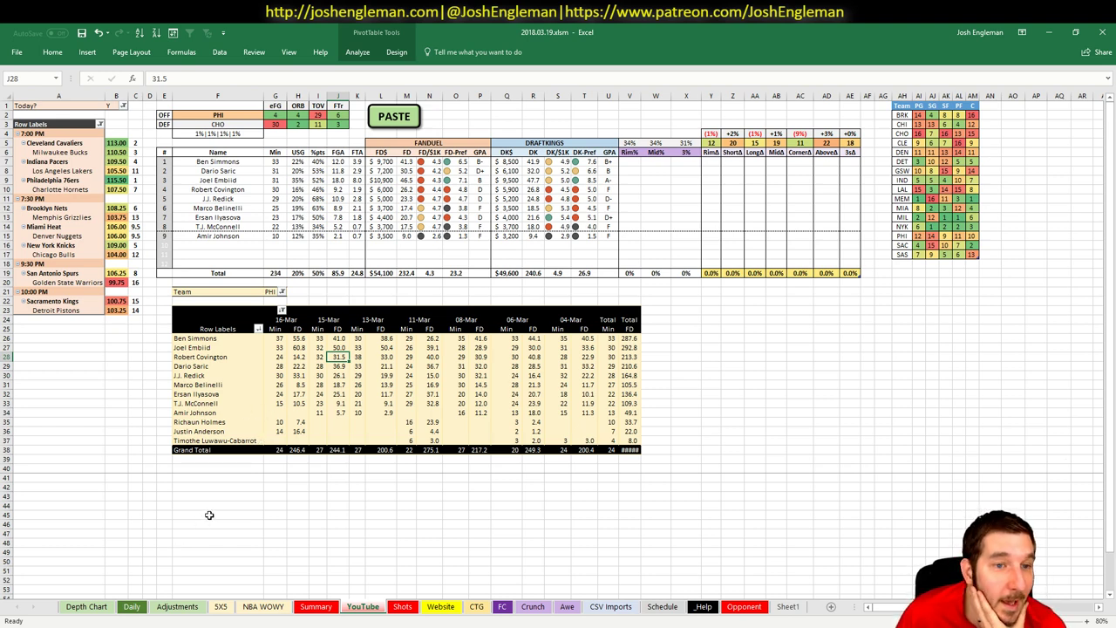
- Set Robert Covington's boost to 2.5% on the Adjustments sheet and return to the YouTube sheet
{"action": "left_click", "coordinate": [177, 606]}
{"action": "left_click", "coordinate": [185, 365]}
{"action": "scroll", "coordinate": [185, 366], "scroll_direction": "down", "scroll_amount": 20}
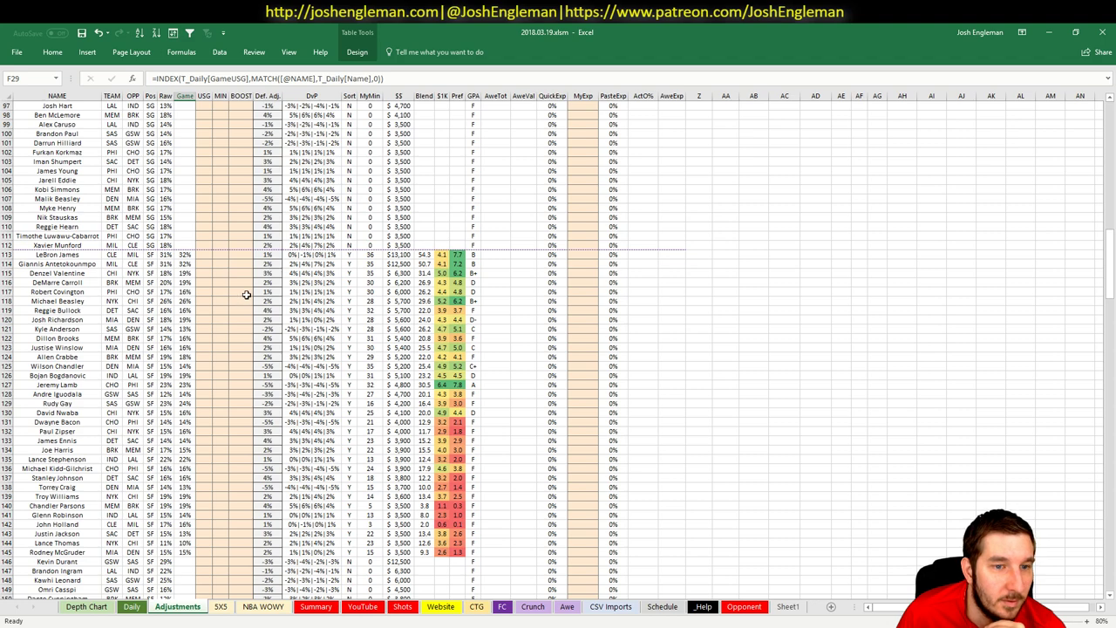
{"action": "left_click", "coordinate": [245, 291]}
{"action": "type", "text": "2.5%"}
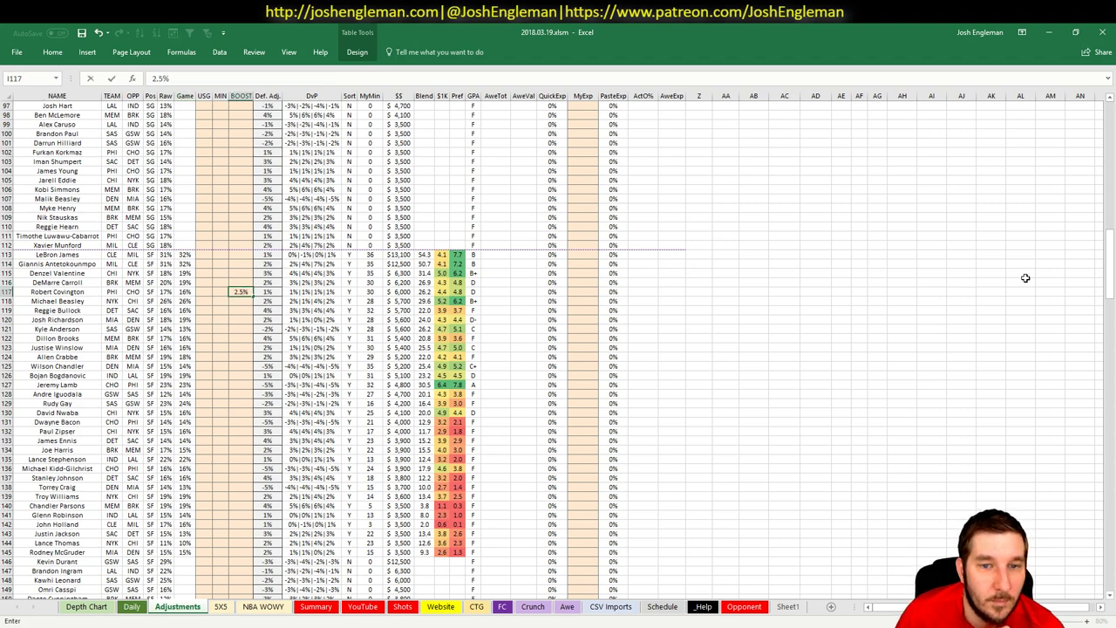
{"action": "key", "text": "Return"}
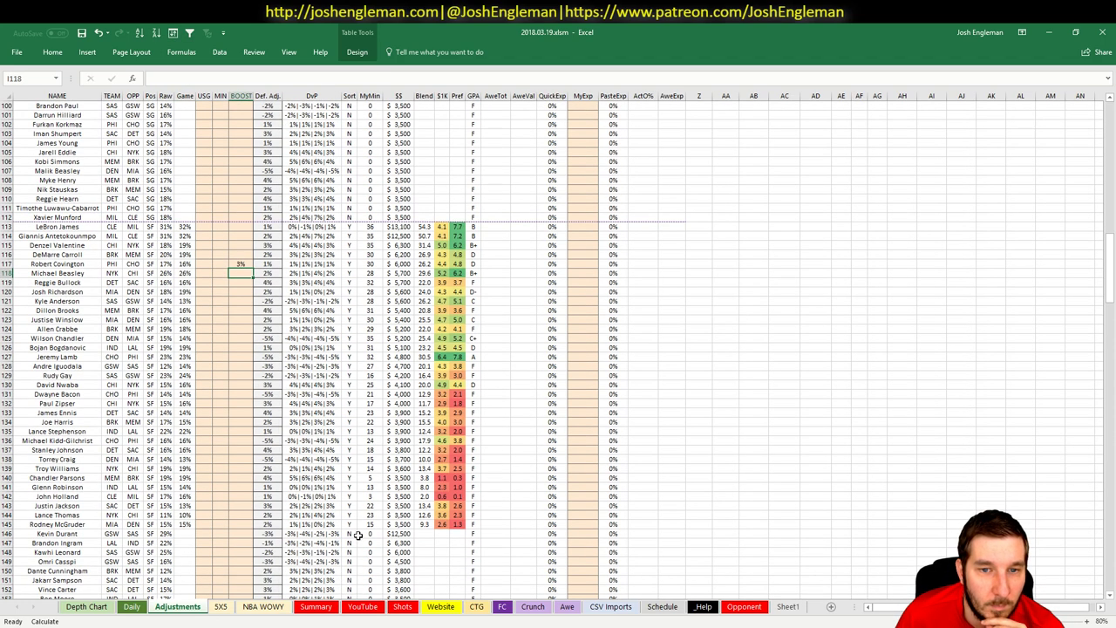
{"action": "left_click", "coordinate": [363, 607]}
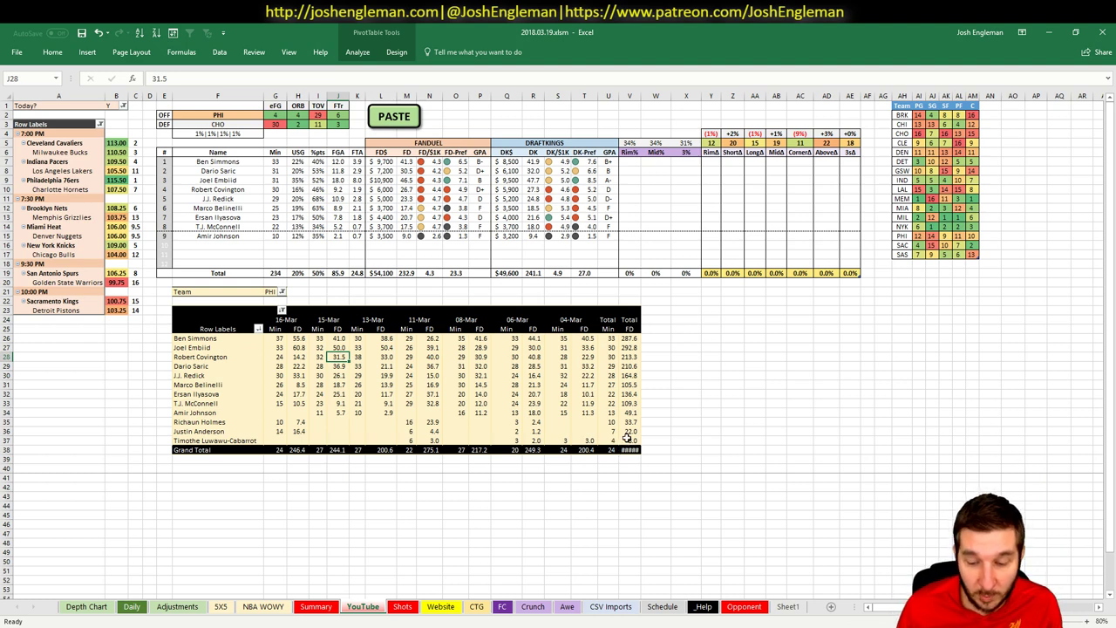
- Check J.J. Redick's 16-Mar FanDuel score, and change the offensive team in the matchup table to CHO
{"action": "mouse_move", "coordinate": [627, 437]}
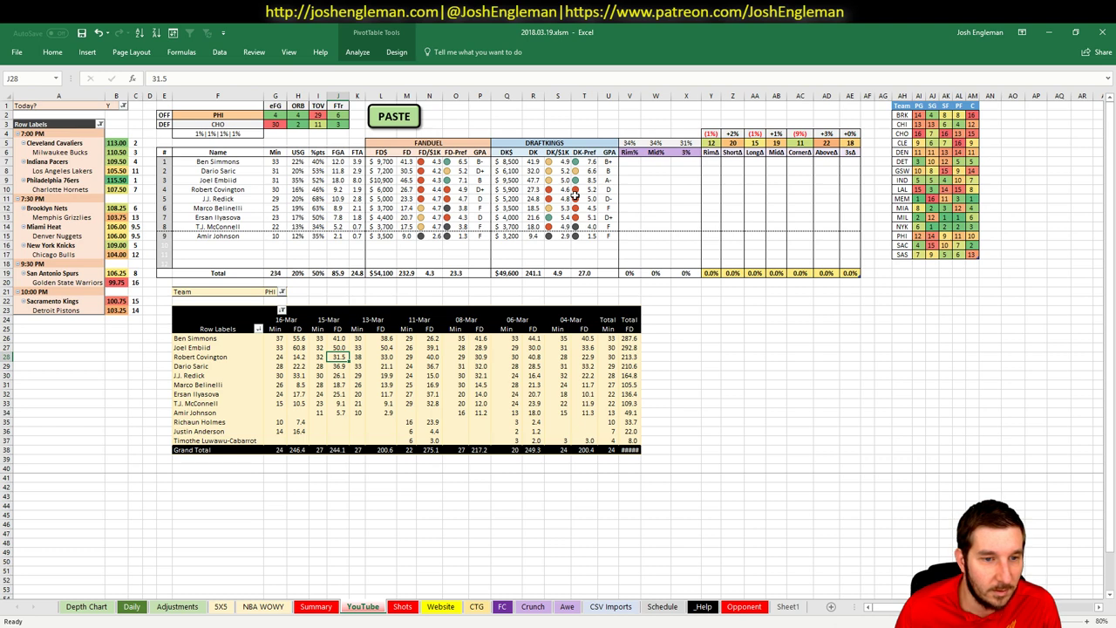
{"action": "left_click", "coordinate": [295, 375]}
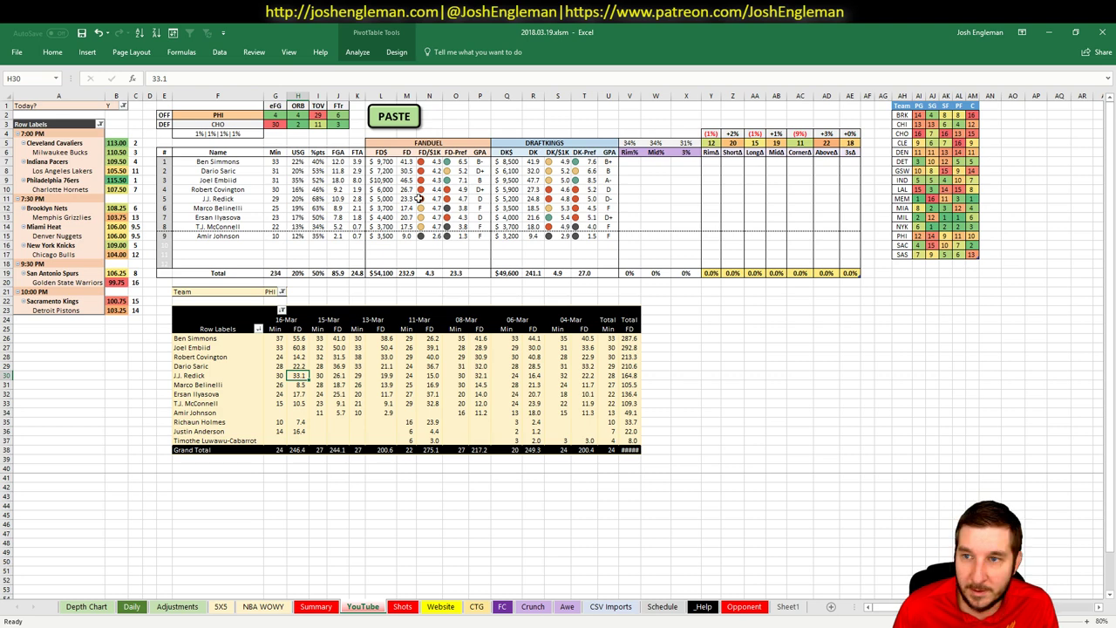
{"action": "left_click", "coordinate": [214, 114]}
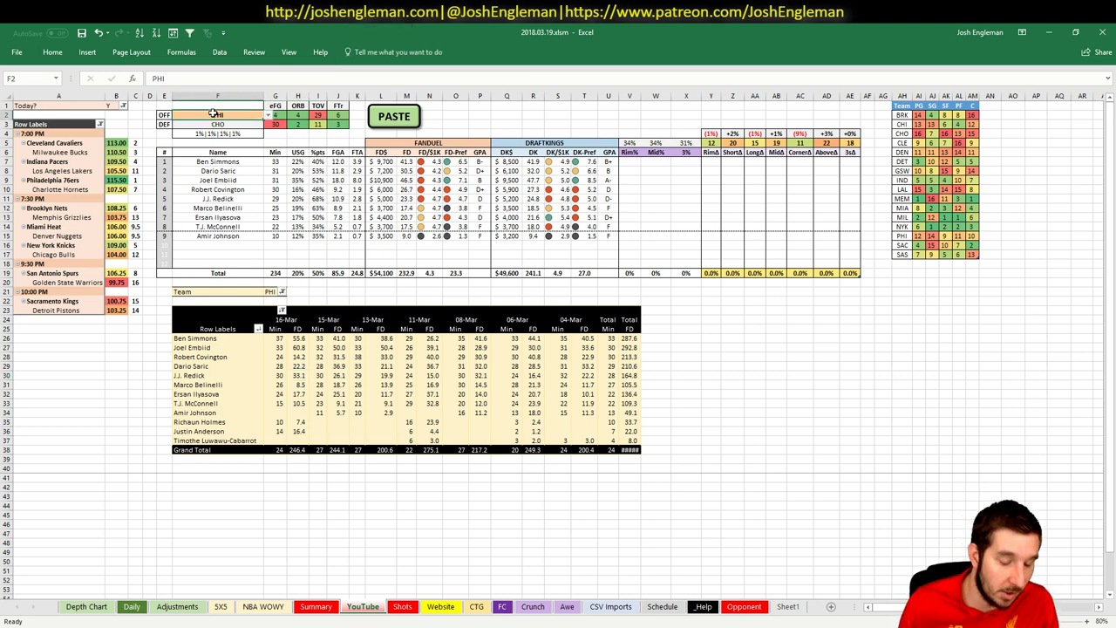
{"action": "type", "text": "CHO"}
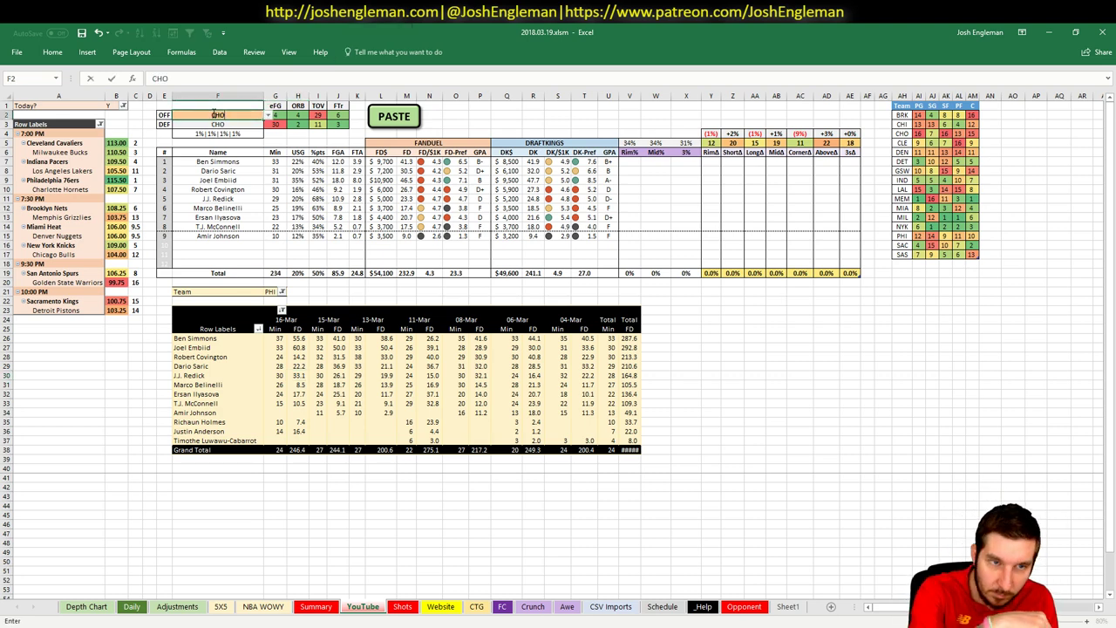
{"action": "key", "text": "Return"}
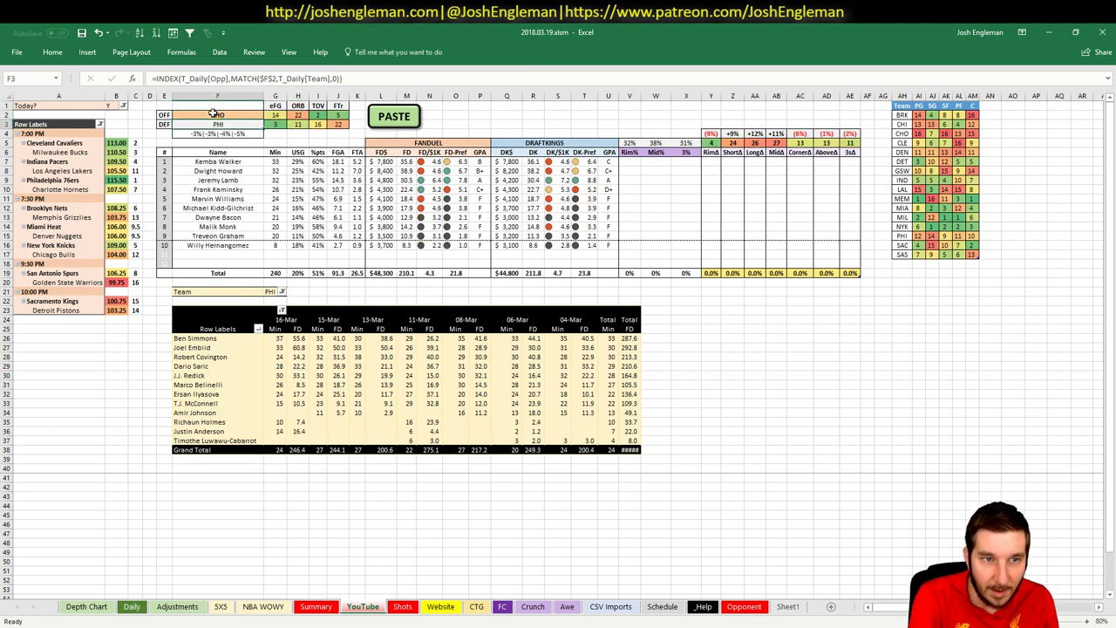
{"action": "left_click", "coordinate": [480, 125]}
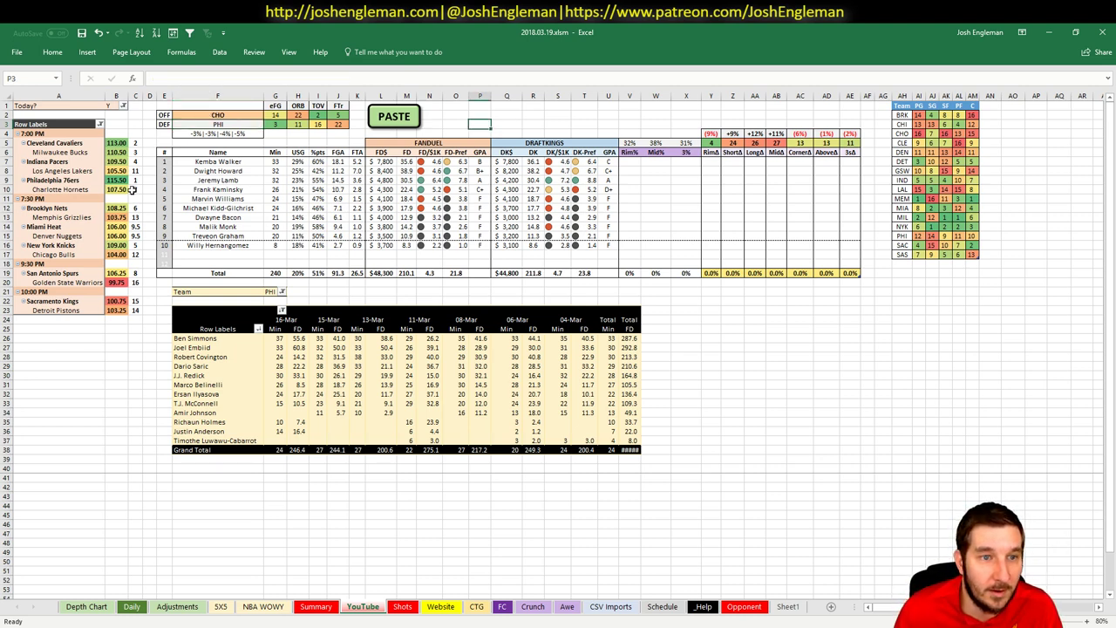
- Filter the game log pivot table to team CHO
{"action": "left_click", "coordinate": [273, 295]}
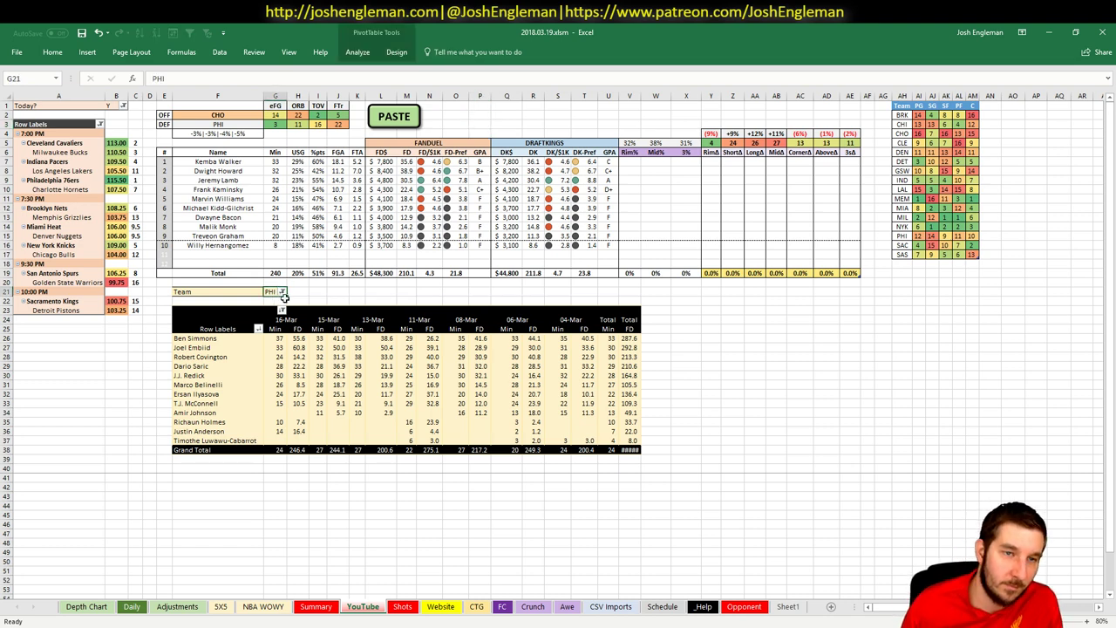
{"action": "type", "text": "CC"}
{"action": "key", "text": "BackSpace"}
{"action": "type", "text": "HO"}
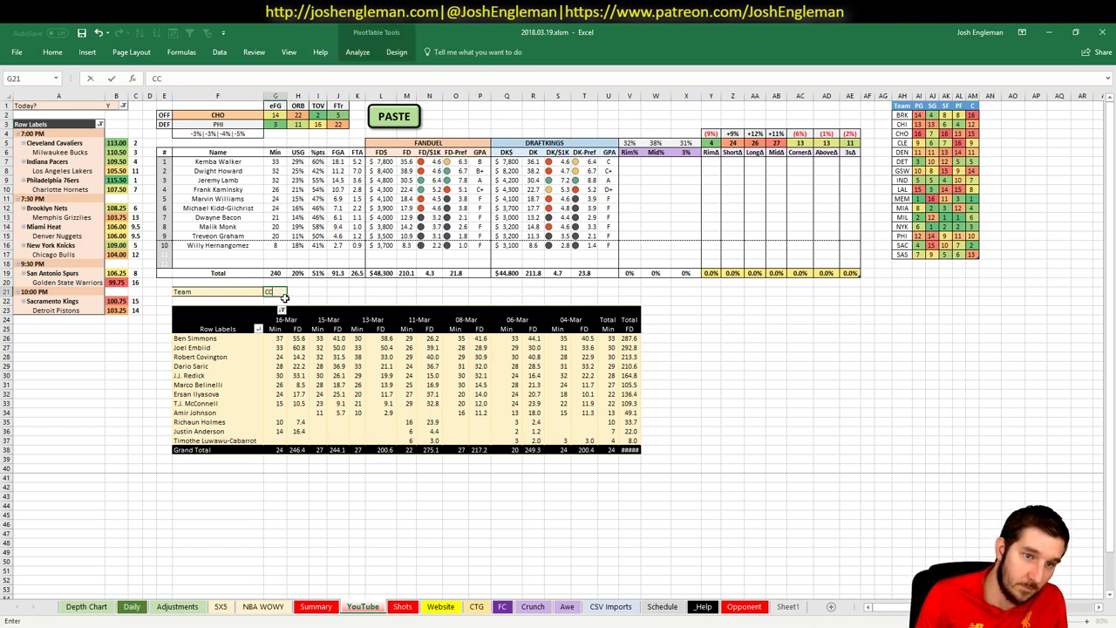
{"action": "key", "text": "Return"}
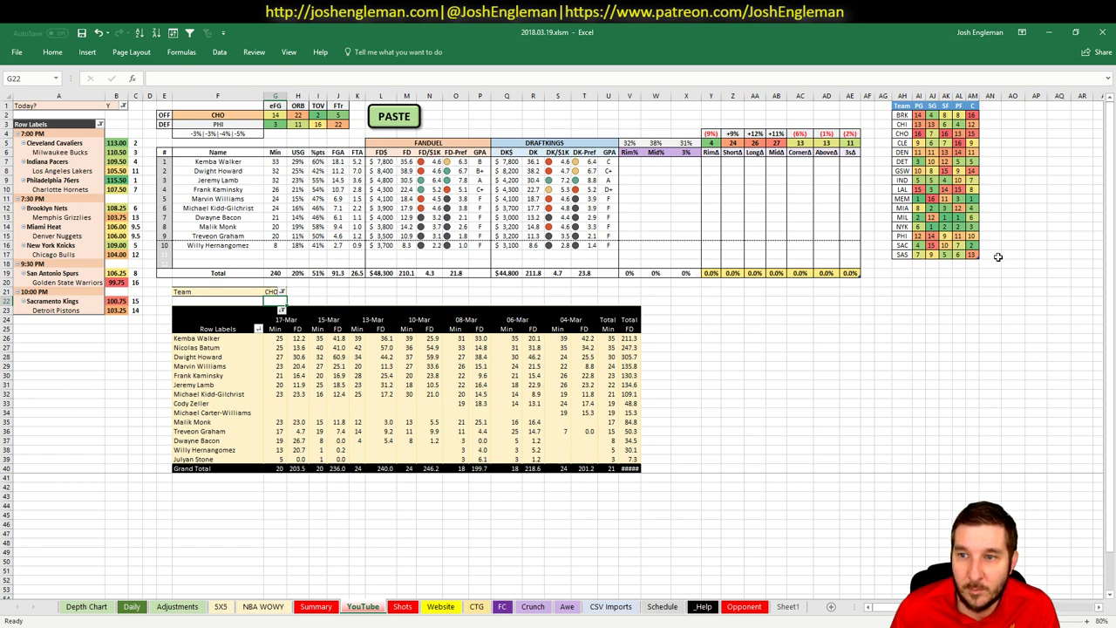
- Review Charlotte's rankings by position in the team table, including the power forward rank
{"action": "left_click_drag", "start_coordinate": [904, 134], "coordinate": [973, 133]}
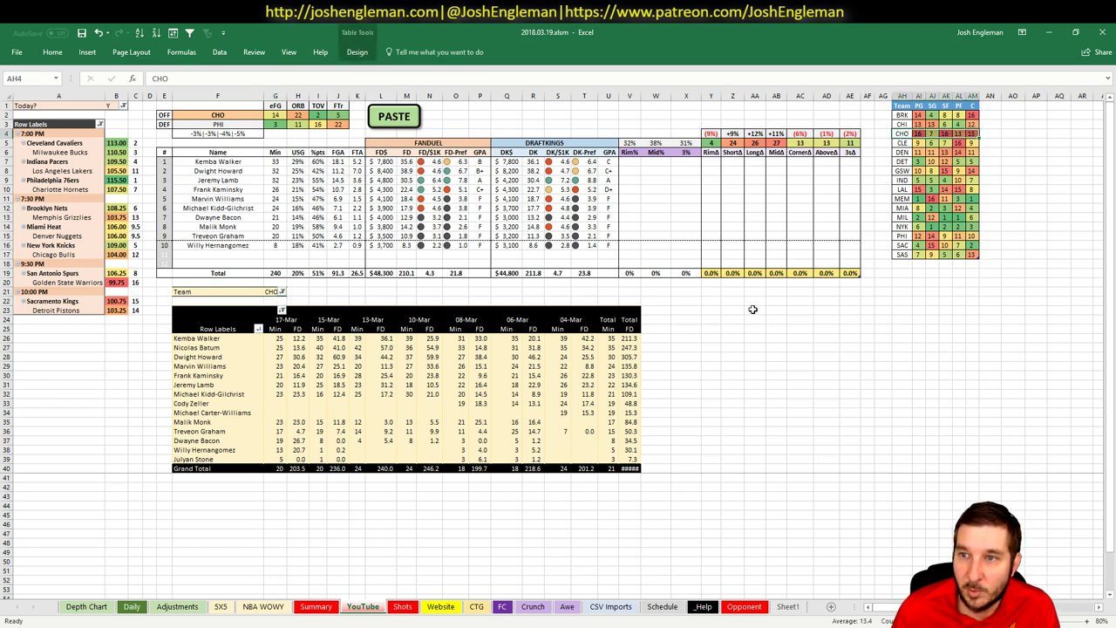
{"action": "left_click", "coordinate": [773, 328]}
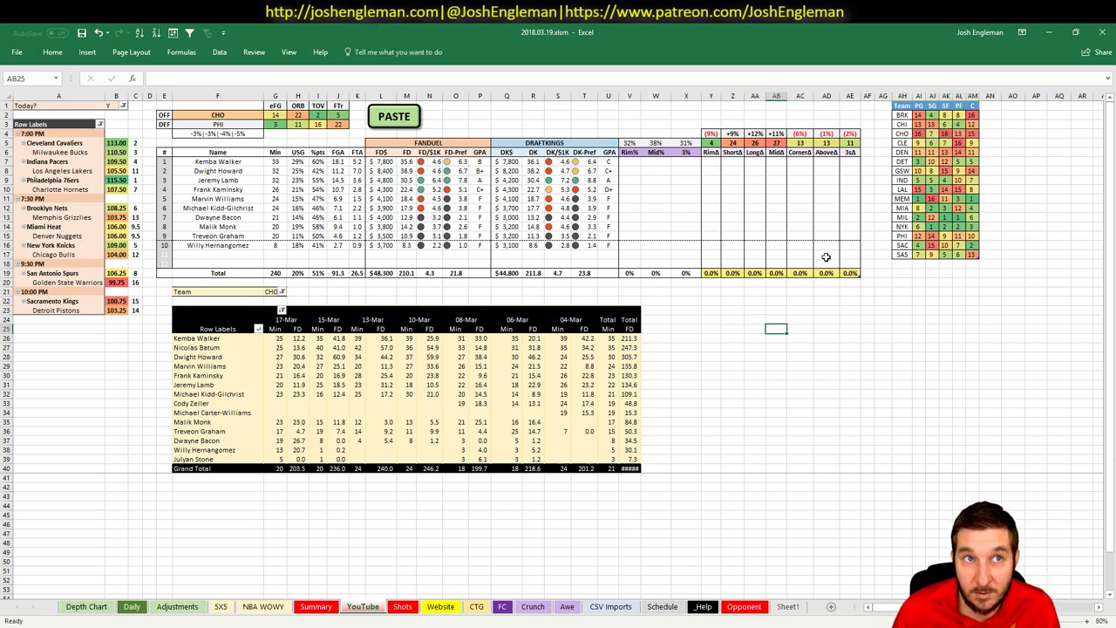
{"action": "left_click", "coordinate": [958, 132]}
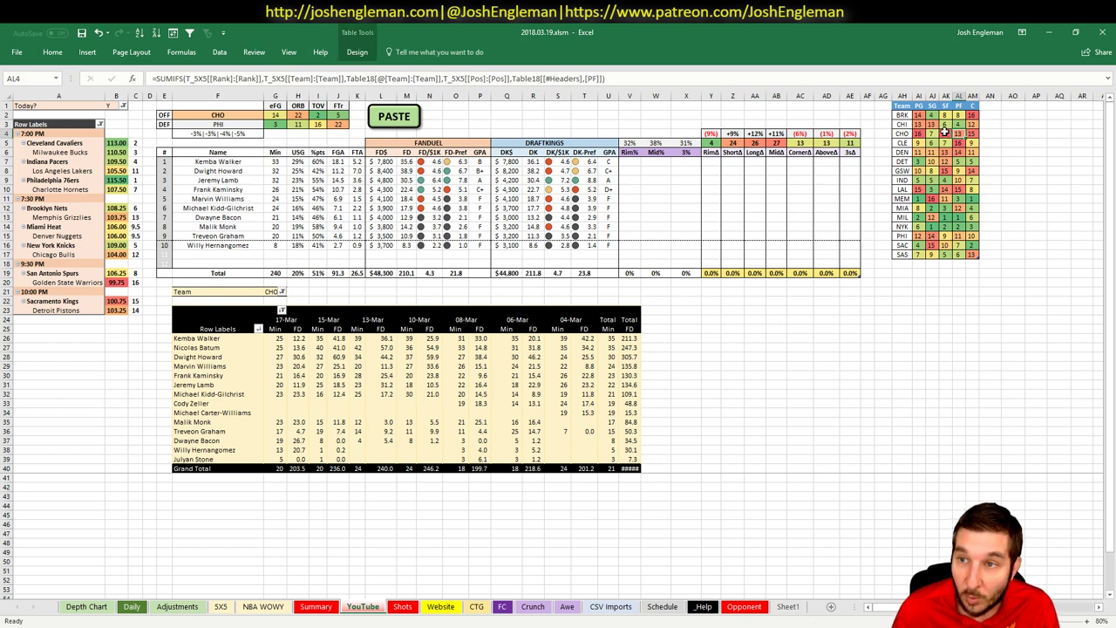
{"action": "left_click", "coordinate": [829, 330]}
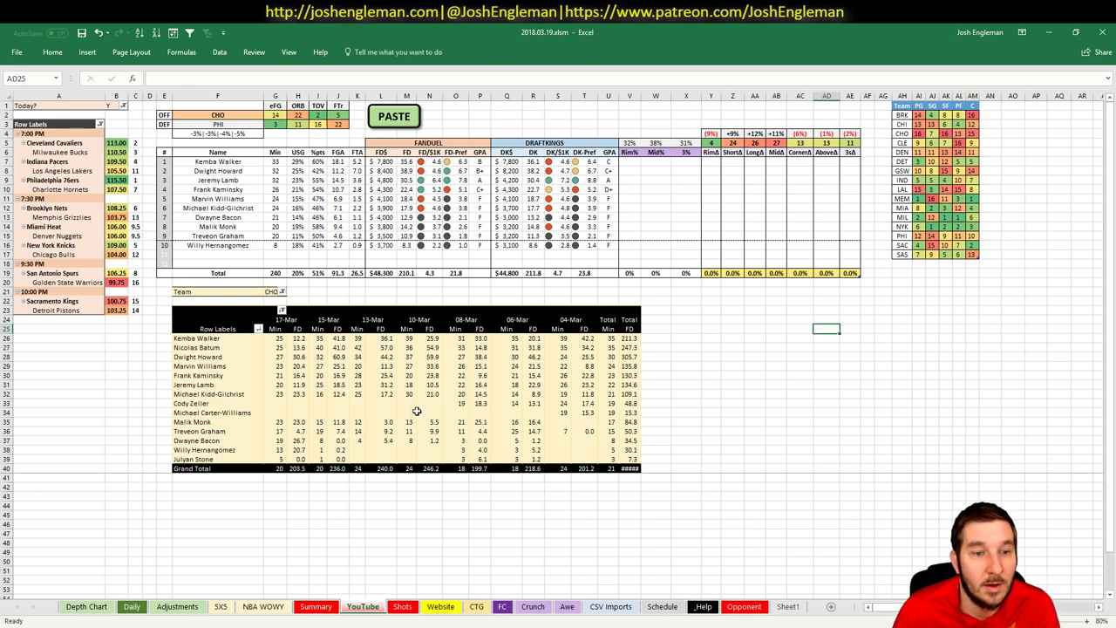
- Switch to FantasyCruncher in the browser, review point guard Kemba Walker's games against PHI, and check his FanDuel GPA back in Excel
{"action": "key", "text": "alt+Tab"}
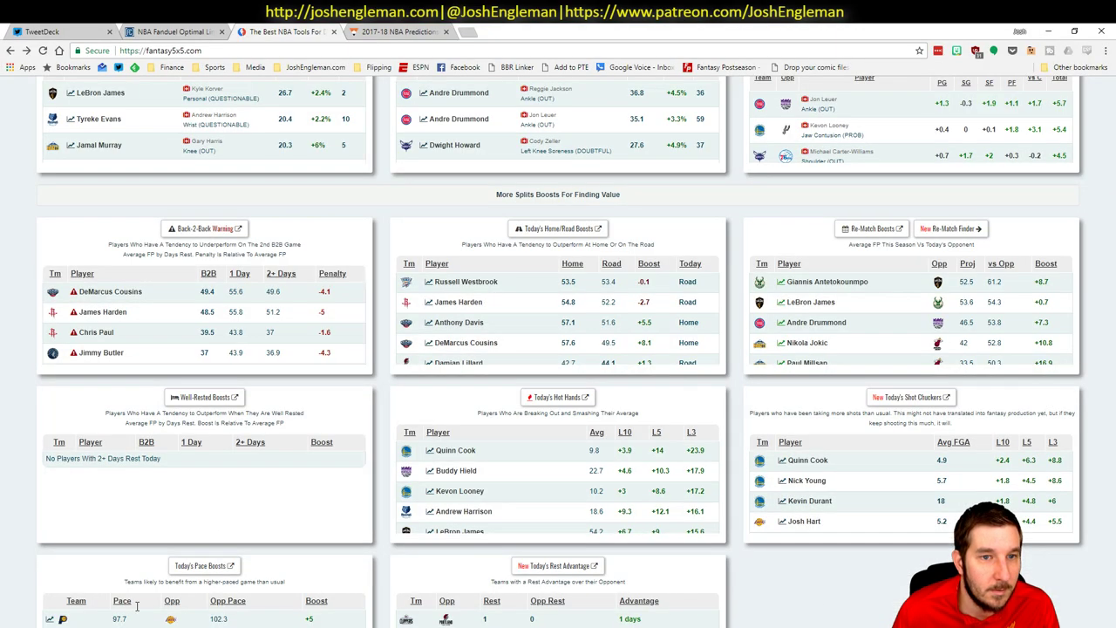
{"action": "left_click", "coordinate": [179, 32]}
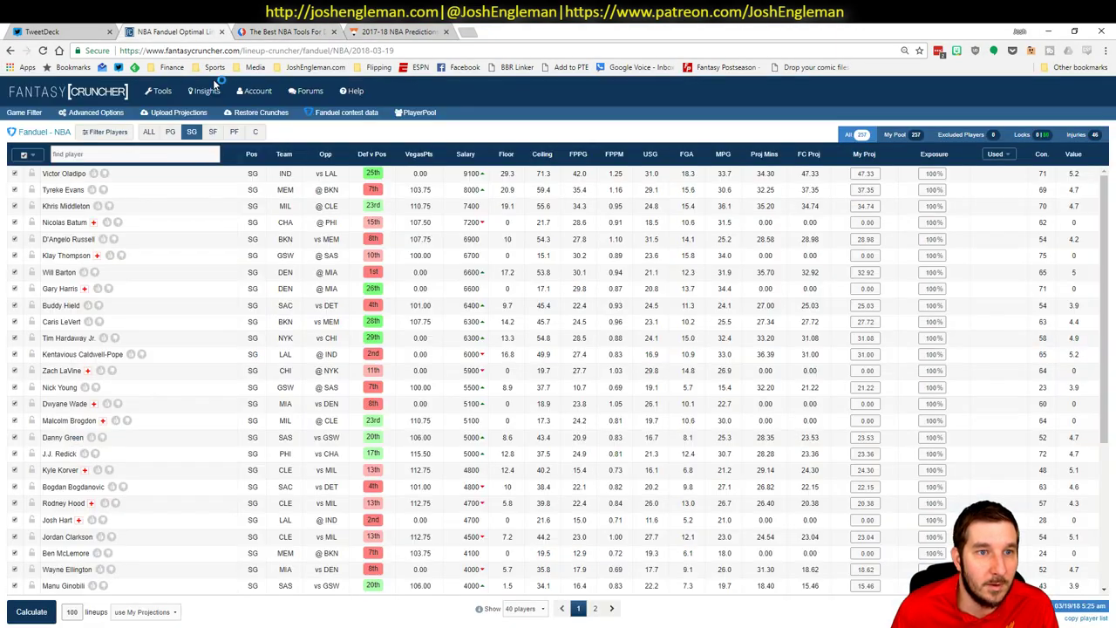
{"action": "left_click", "coordinate": [170, 132]}
{"action": "left_click", "coordinate": [387, 212]}
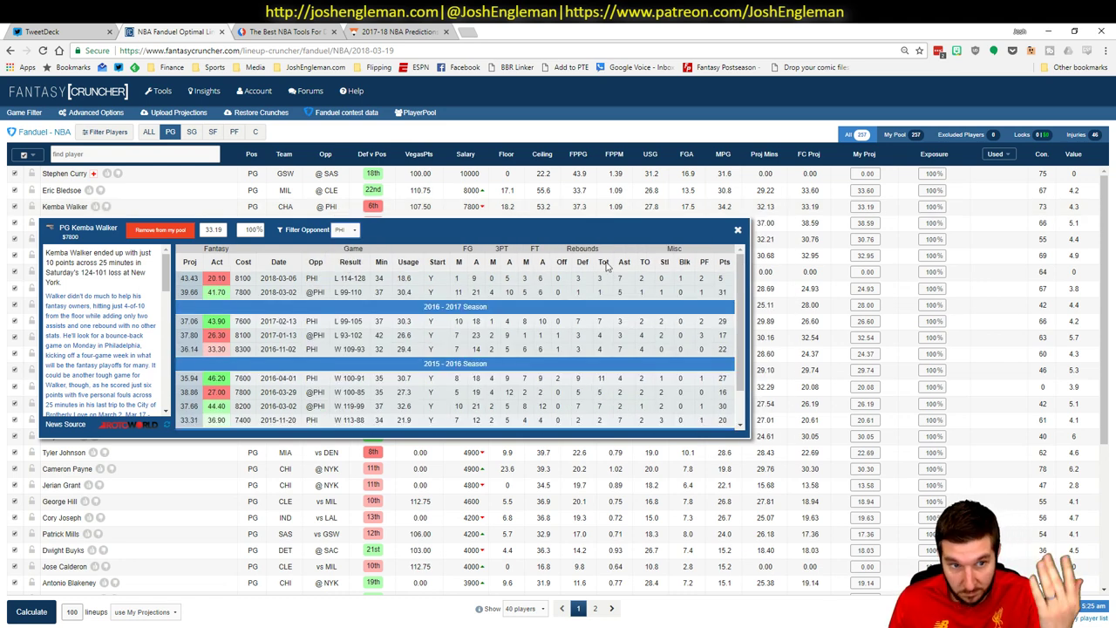
{"action": "left_click", "coordinate": [737, 231]}
{"action": "key", "text": "alt+Tab"}
{"action": "left_click", "coordinate": [480, 162]}
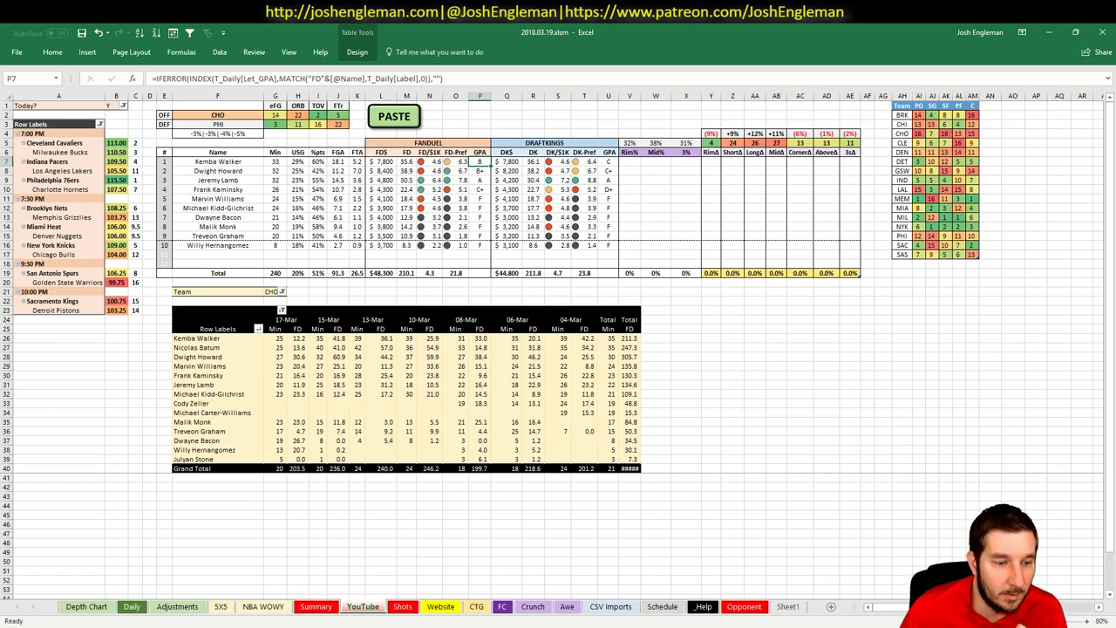
- Switch to FantasyCruncher, review Dwight Howard's game history filtered to opponent PHI, and return to the Excel workbook
{"action": "key", "text": "alt+Tab"}
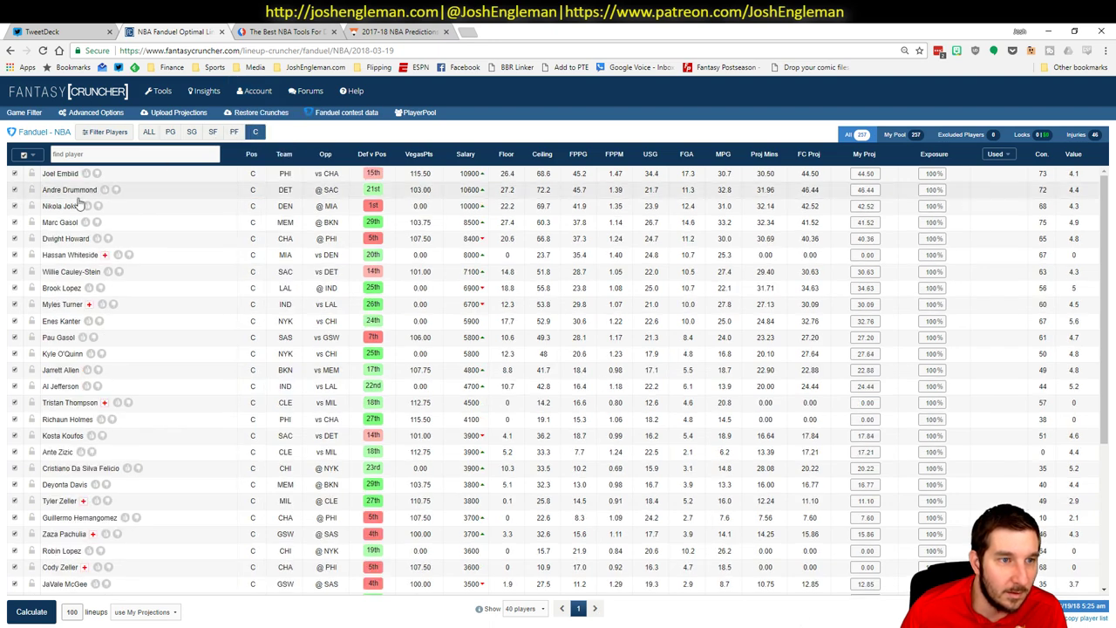
{"action": "left_click", "coordinate": [70, 239]}
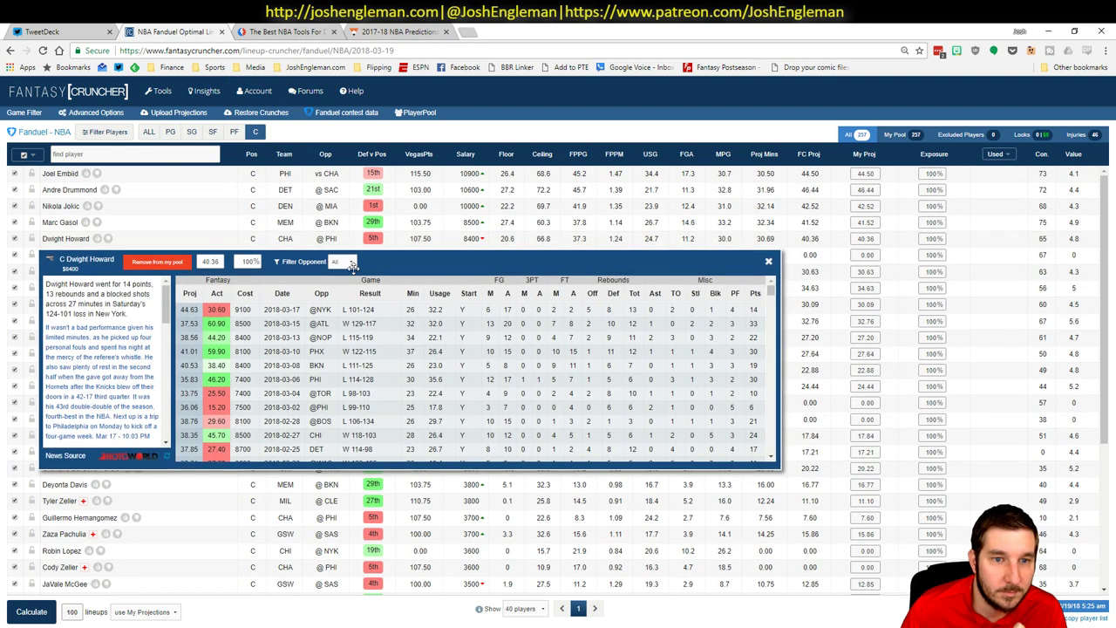
{"action": "left_click", "coordinate": [349, 264]}
{"action": "left_click", "coordinate": [340, 289]}
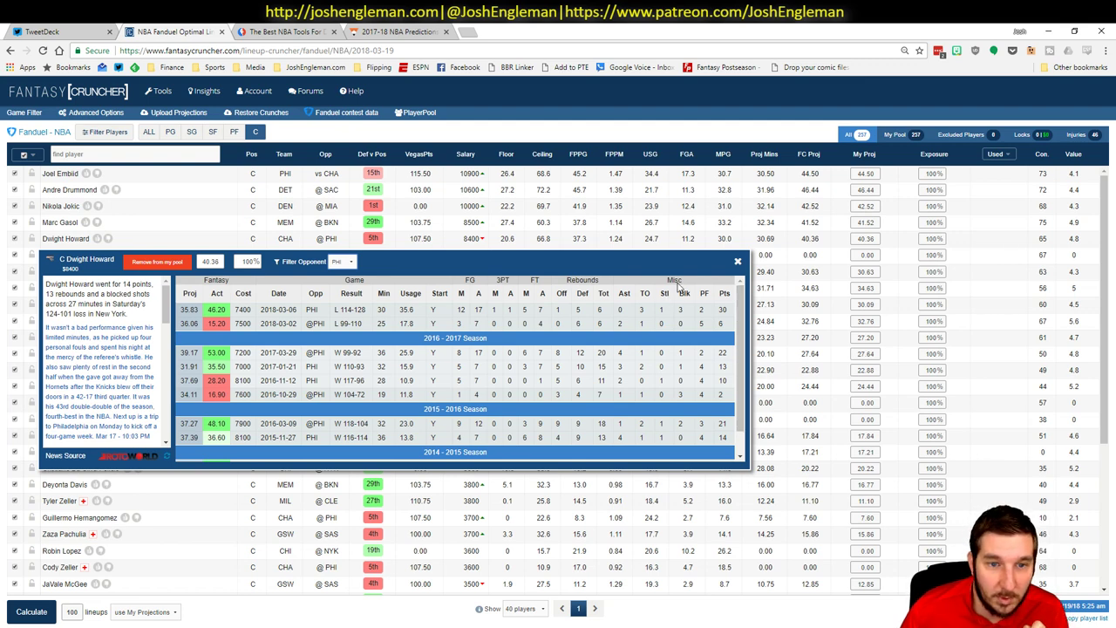
{"action": "left_click", "coordinate": [738, 262]}
{"action": "key", "text": "alt+Tab"}
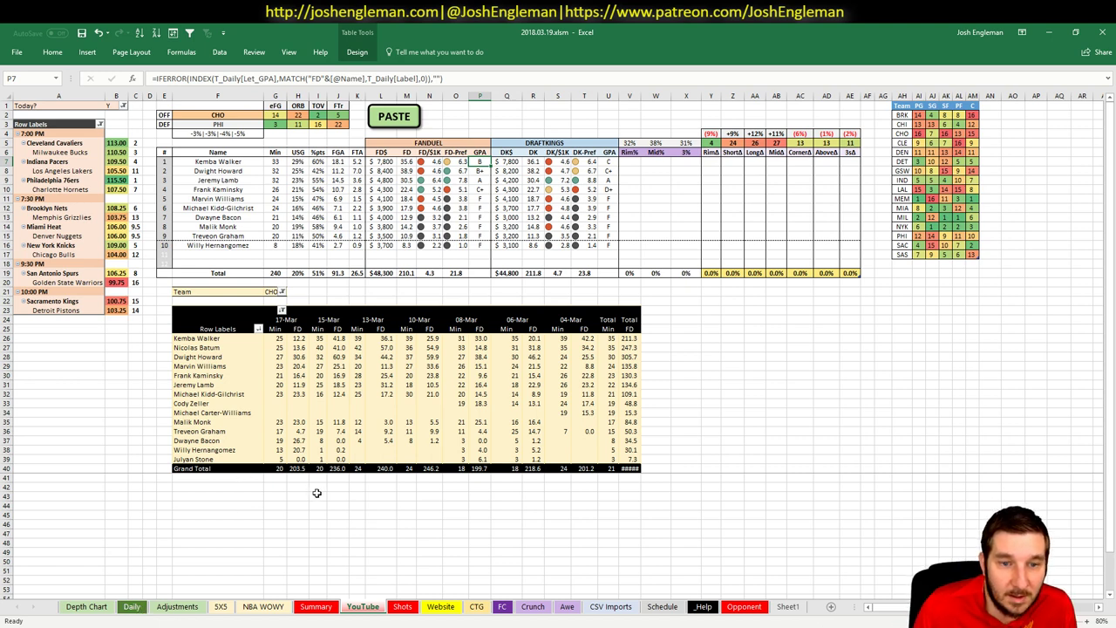
{"action": "left_click", "coordinate": [436, 353]}
{"action": "left_click", "coordinate": [609, 311]}
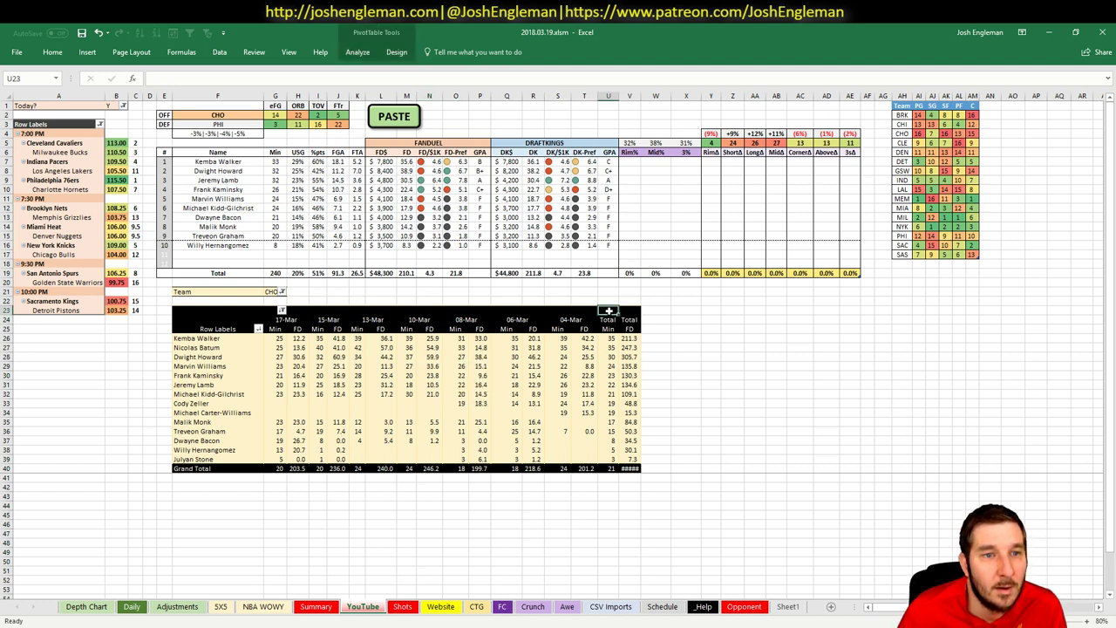
{"action": "left_click", "coordinate": [688, 301]}
{"action": "left_click", "coordinate": [656, 294]}
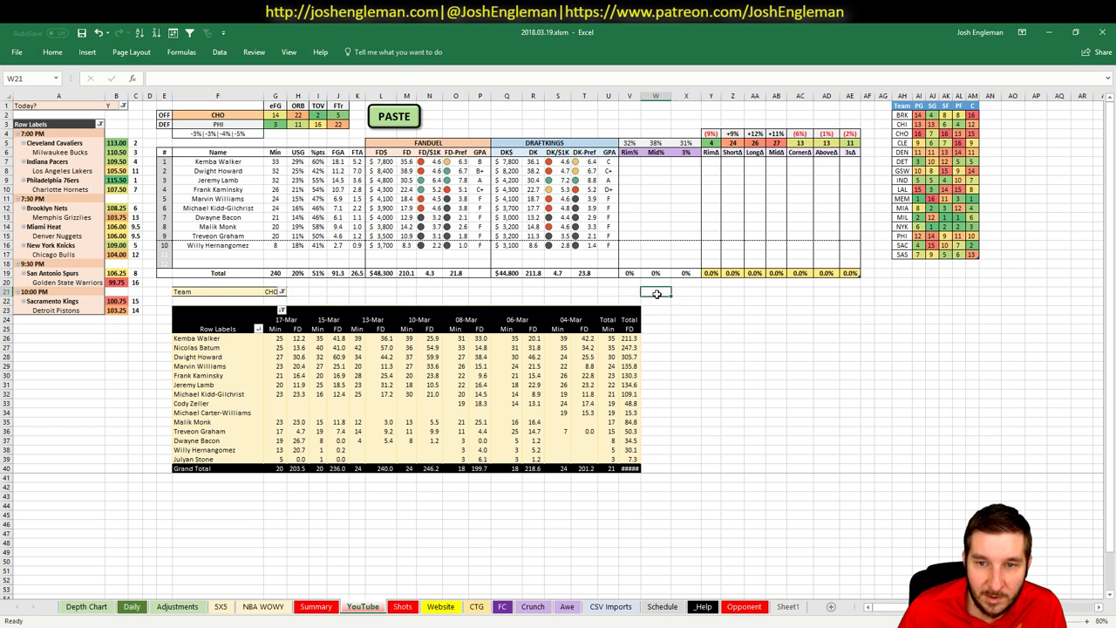
{"action": "left_click", "coordinate": [652, 301]}
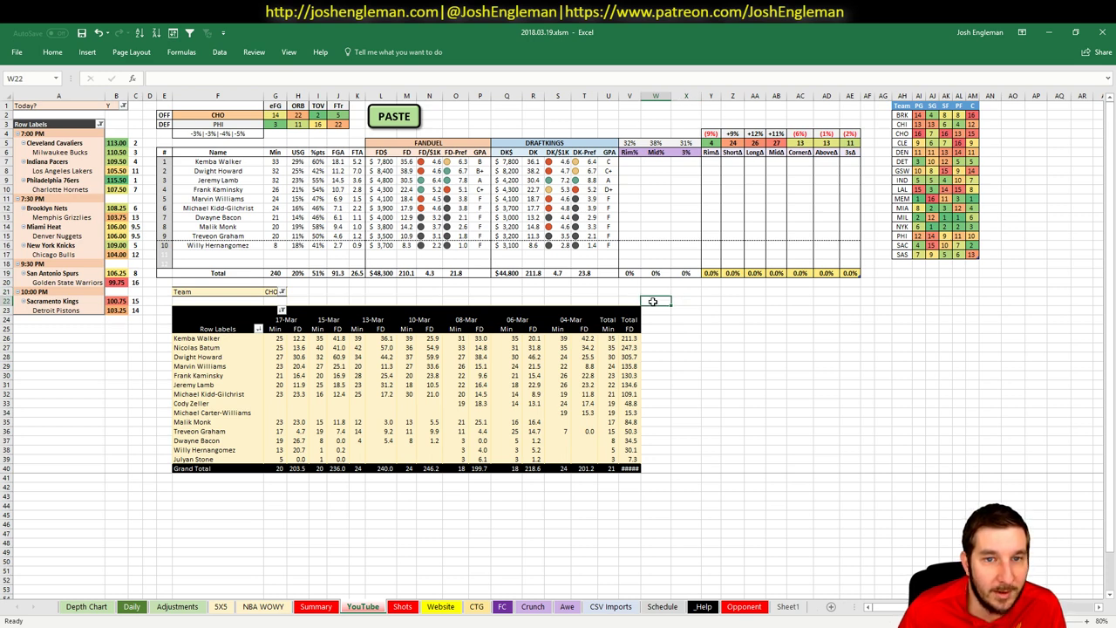
{"action": "left_click", "coordinate": [629, 301]}
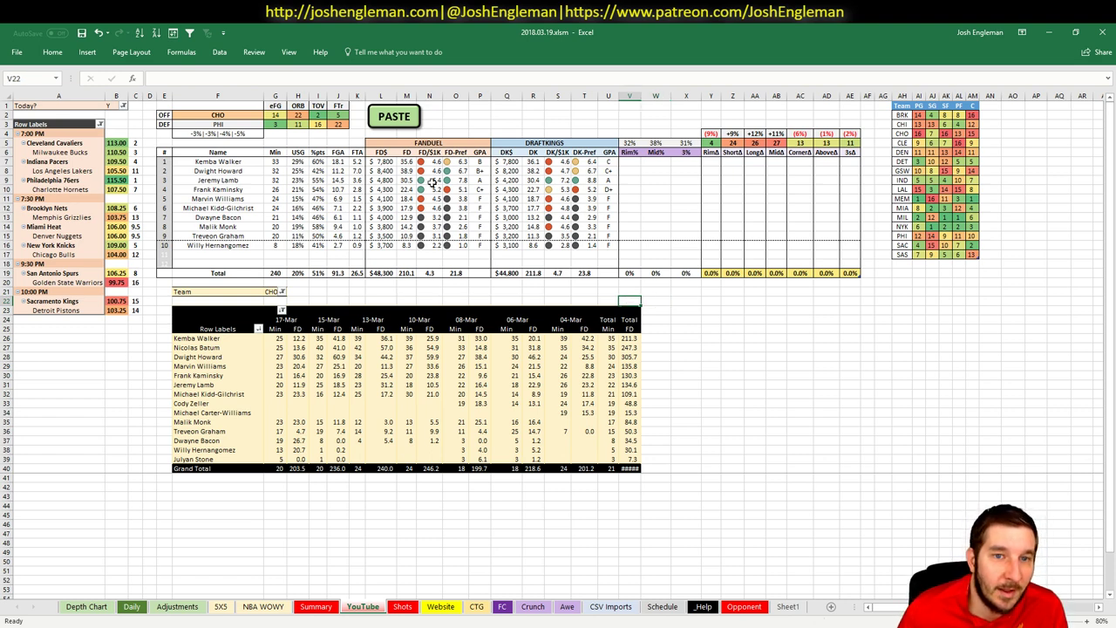
- Check Jeremy Lamb's FanDuel and DraftKings salaries and his row on the Adjustments sheet, and return to the YouTube sheet
{"action": "left_click", "coordinate": [261, 181]}
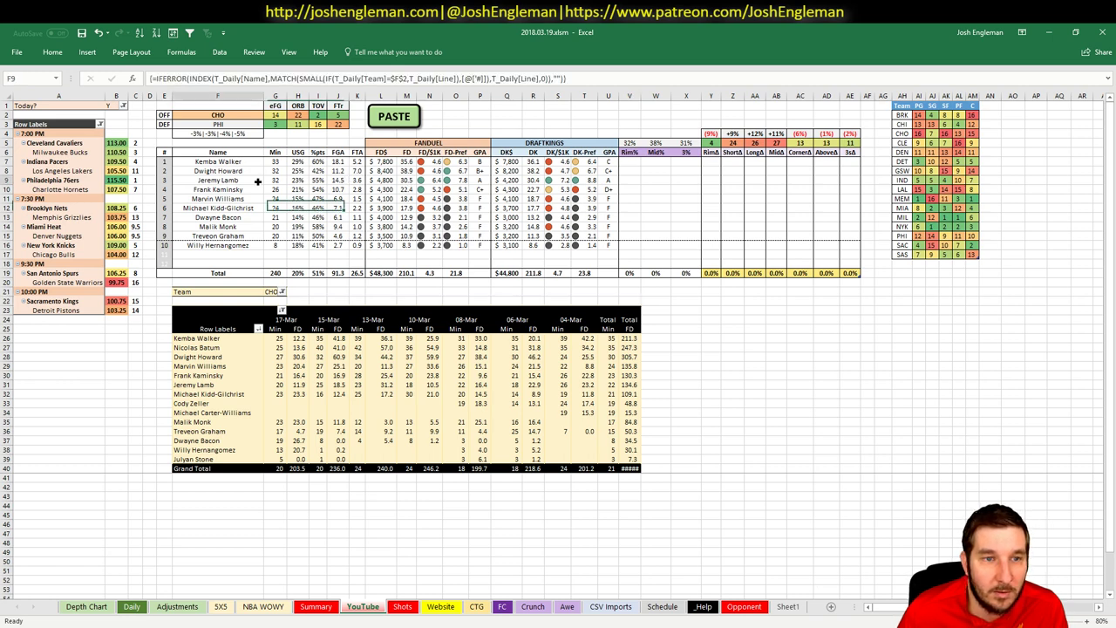
{"action": "left_click", "coordinate": [378, 180]}
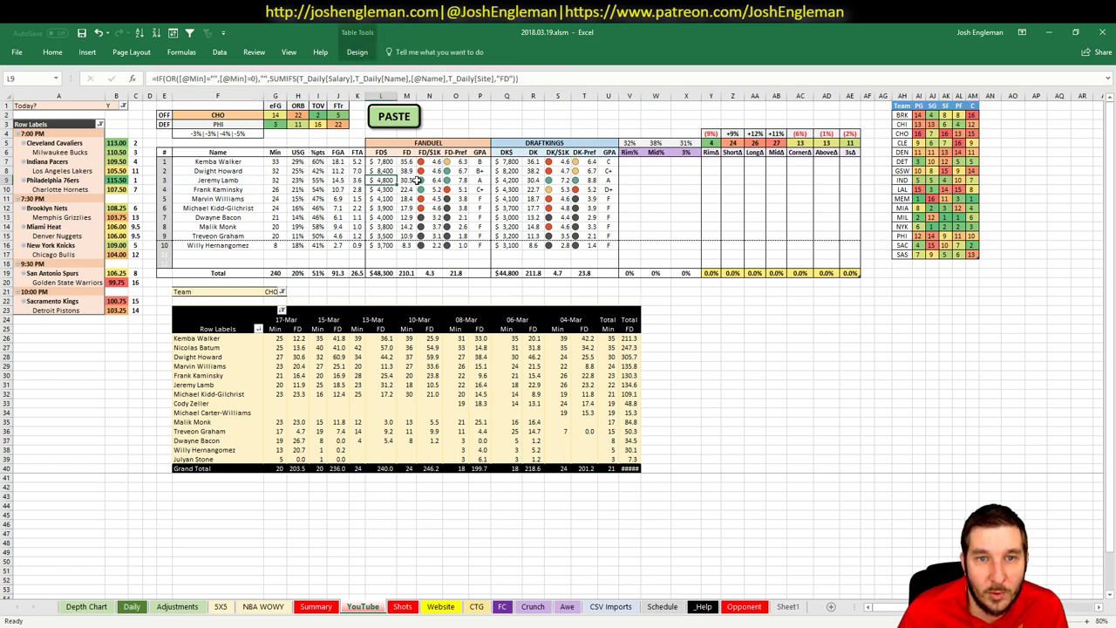
{"action": "left_click", "coordinate": [503, 180]}
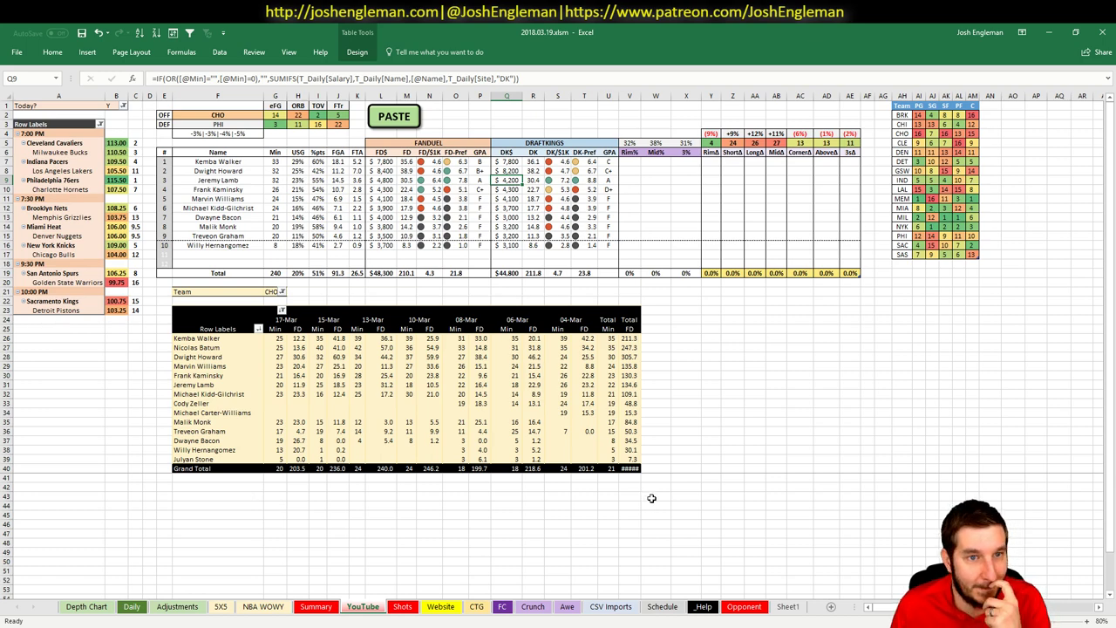
{"action": "left_click", "coordinate": [178, 607]}
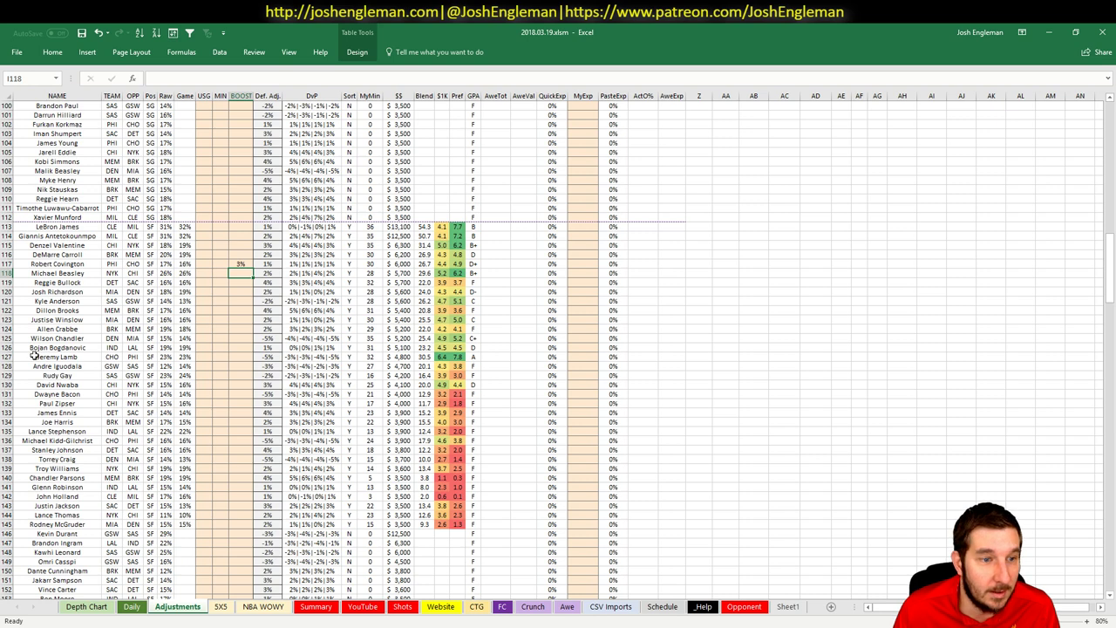
{"action": "left_click", "coordinate": [7, 357]}
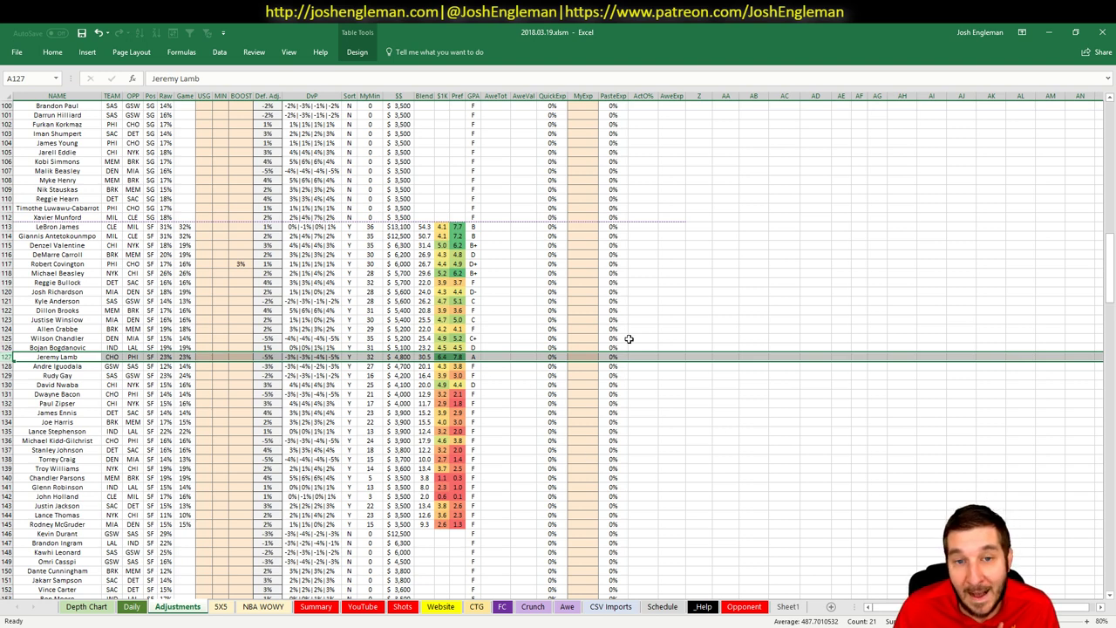
{"action": "left_click", "coordinate": [361, 607]}
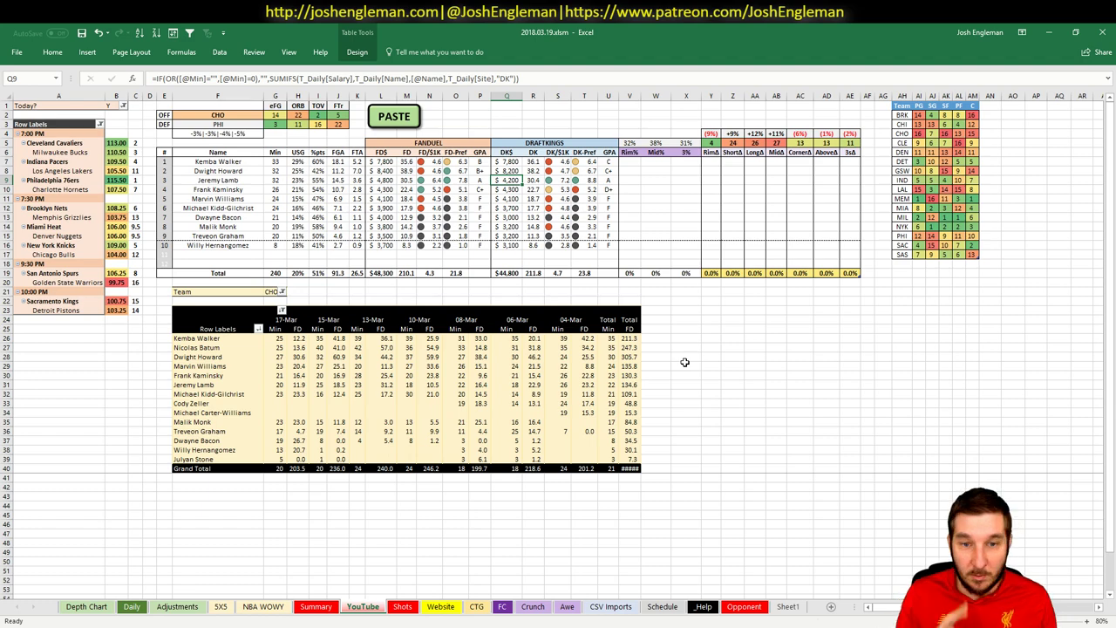
{"action": "key", "text": "alt+Tab"}
{"action": "key", "text": "alt+Tab"}
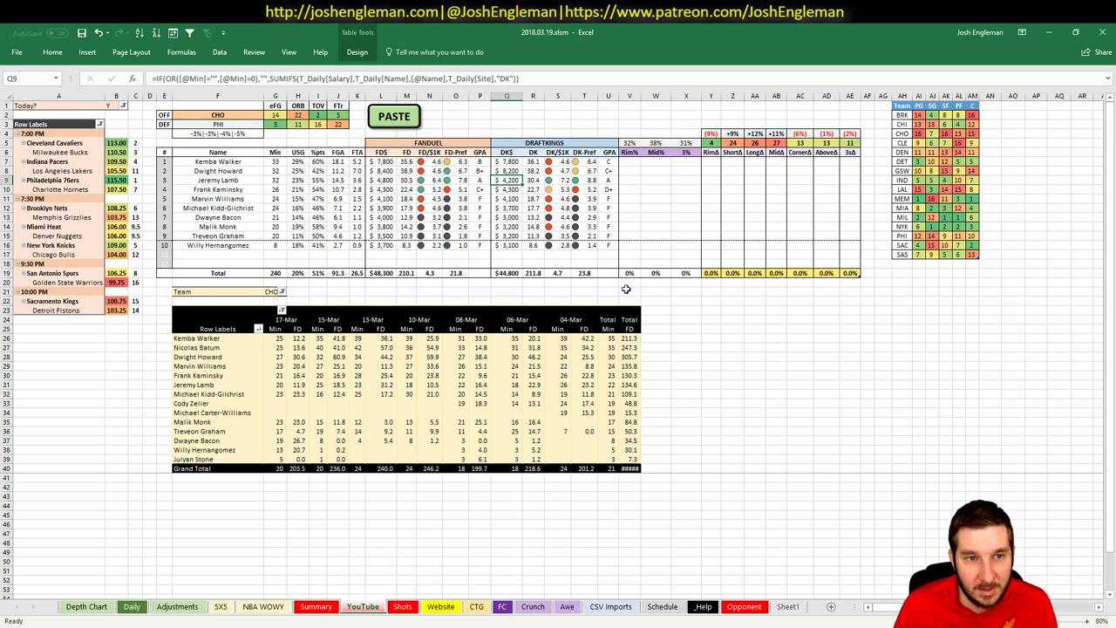
{"action": "left_click", "coordinate": [755, 320]}
{"action": "left_click", "coordinate": [710, 310]}
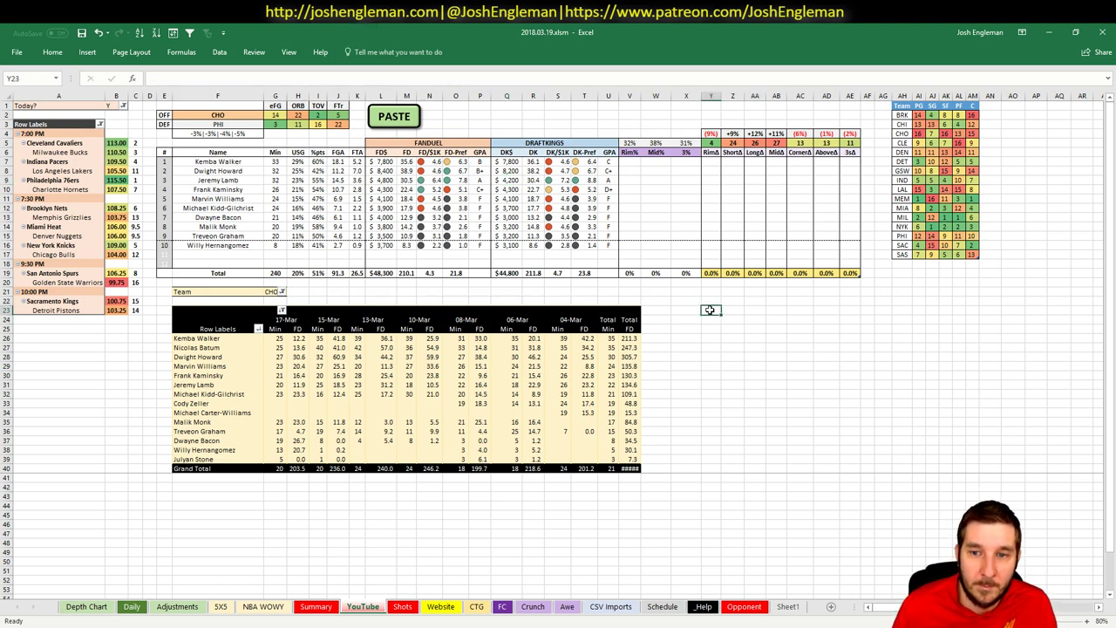
- Check Jeremy Lamb's FD-Pref value, and review Frank Kaminsky's recent games in the Charlotte log and his FanDuel salary
{"action": "left_click", "coordinate": [466, 179]}
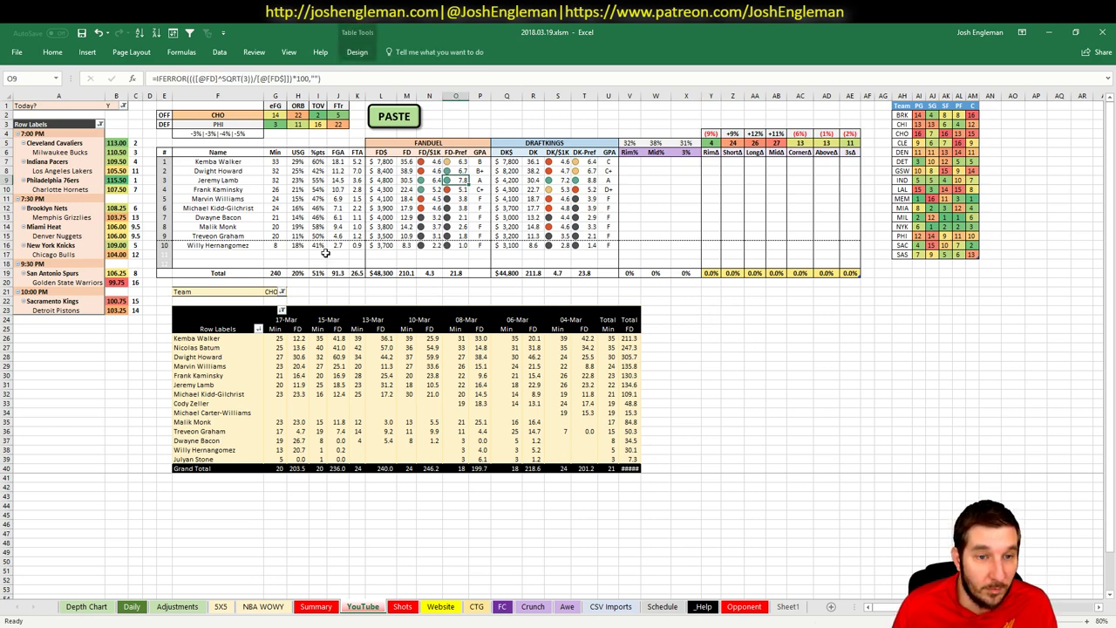
{"action": "left_click", "coordinate": [272, 292]}
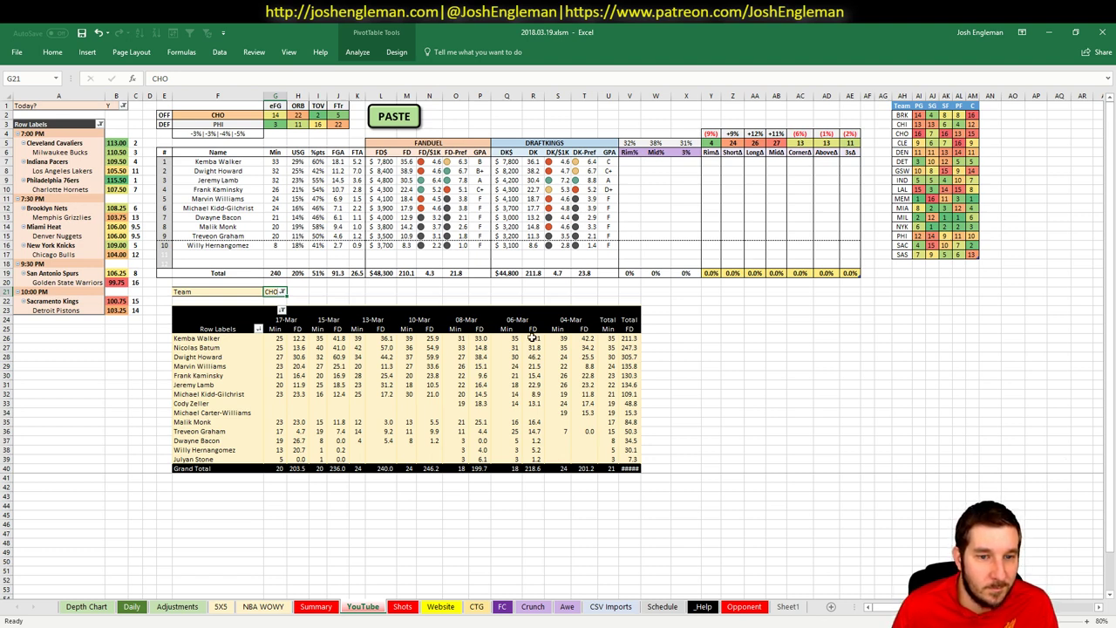
{"action": "left_click_drag", "start_coordinate": [279, 375], "coordinate": [549, 380]}
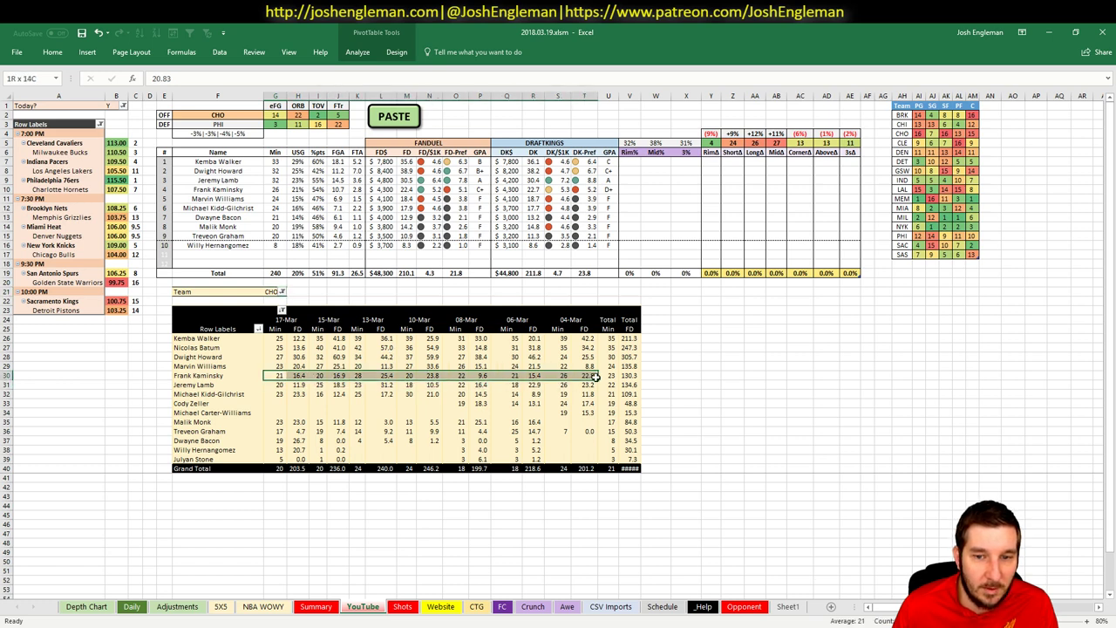
{"action": "left_click", "coordinate": [427, 376]}
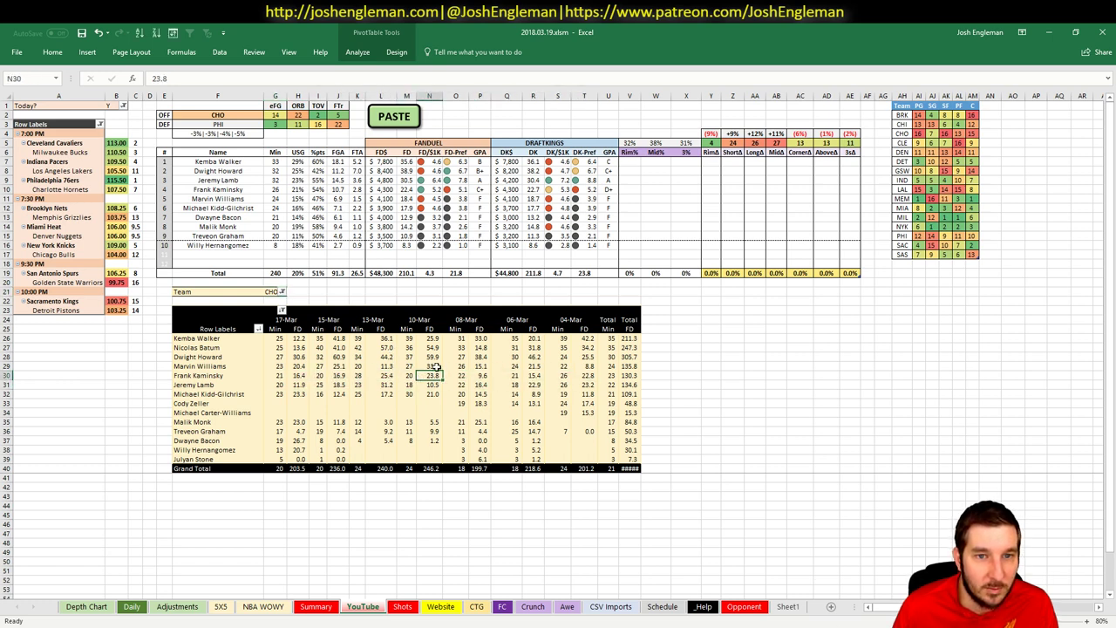
{"action": "left_click", "coordinate": [387, 180]}
{"action": "left_click", "coordinate": [387, 189]}
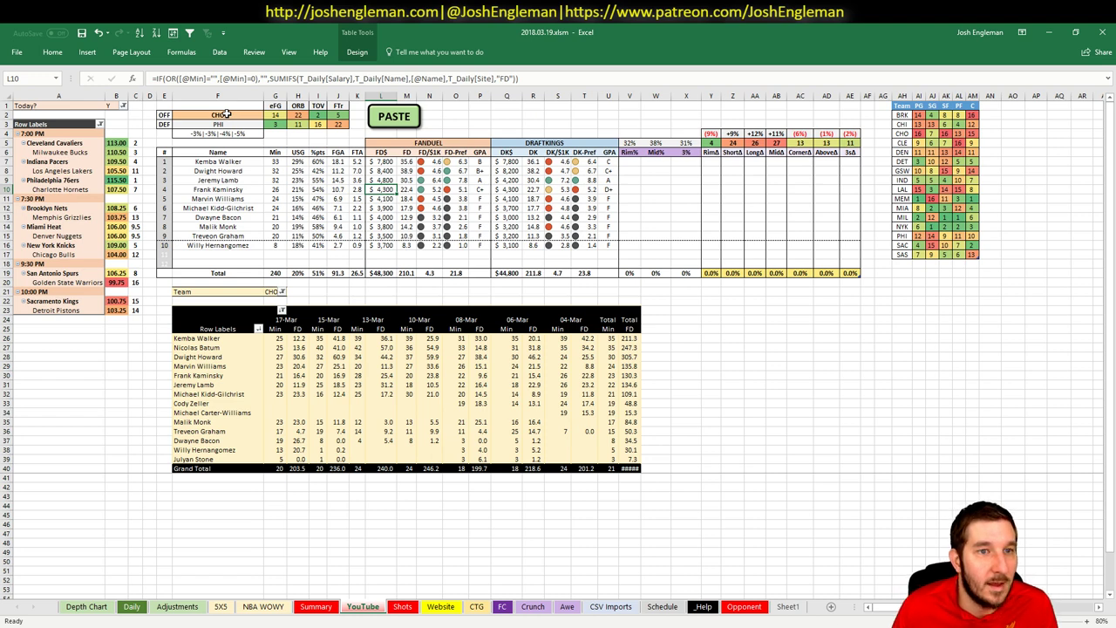
- Check the Charlotte Hornets' implied total and its rank in the schedule list
{"action": "left_click", "coordinate": [116, 190]}
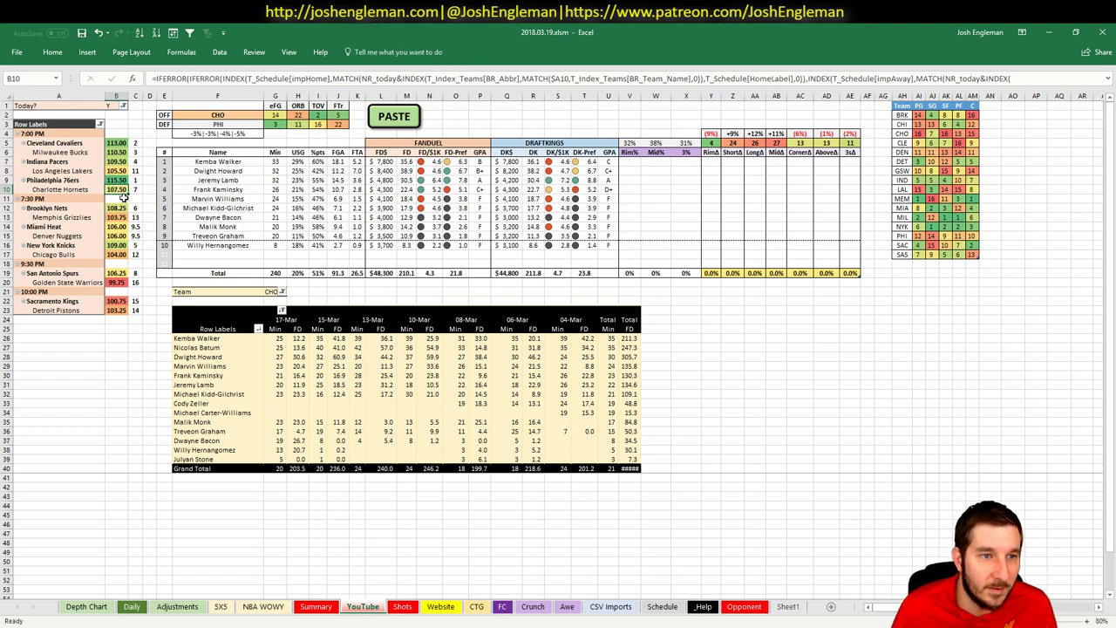
{"action": "left_click", "coordinate": [149, 190]}
{"action": "left_click", "coordinate": [137, 190]}
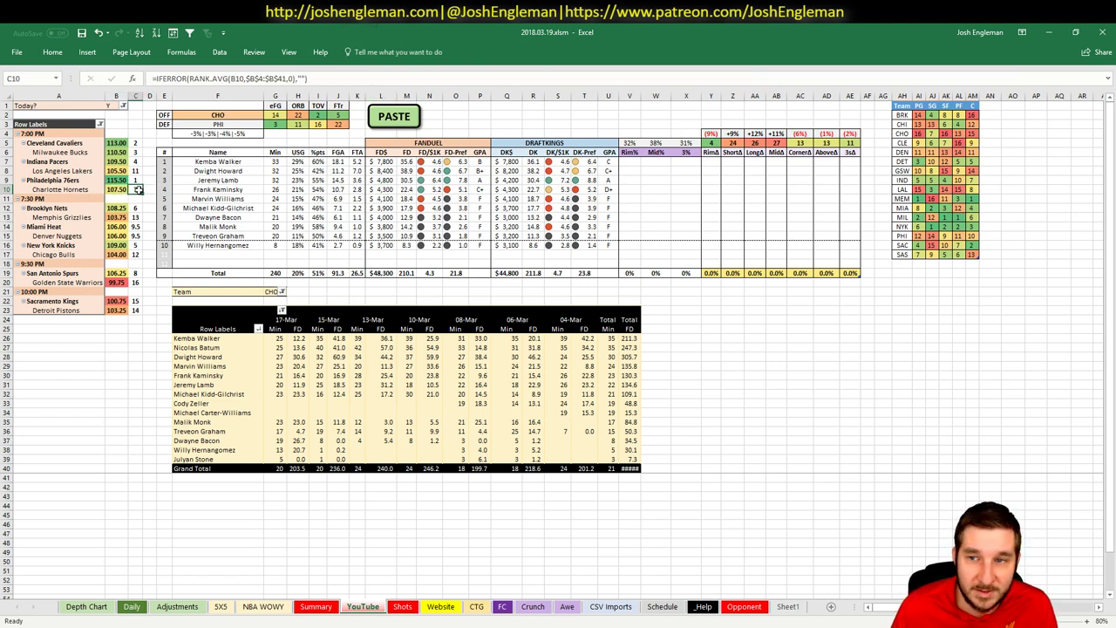
{"action": "left_click", "coordinate": [828, 338]}
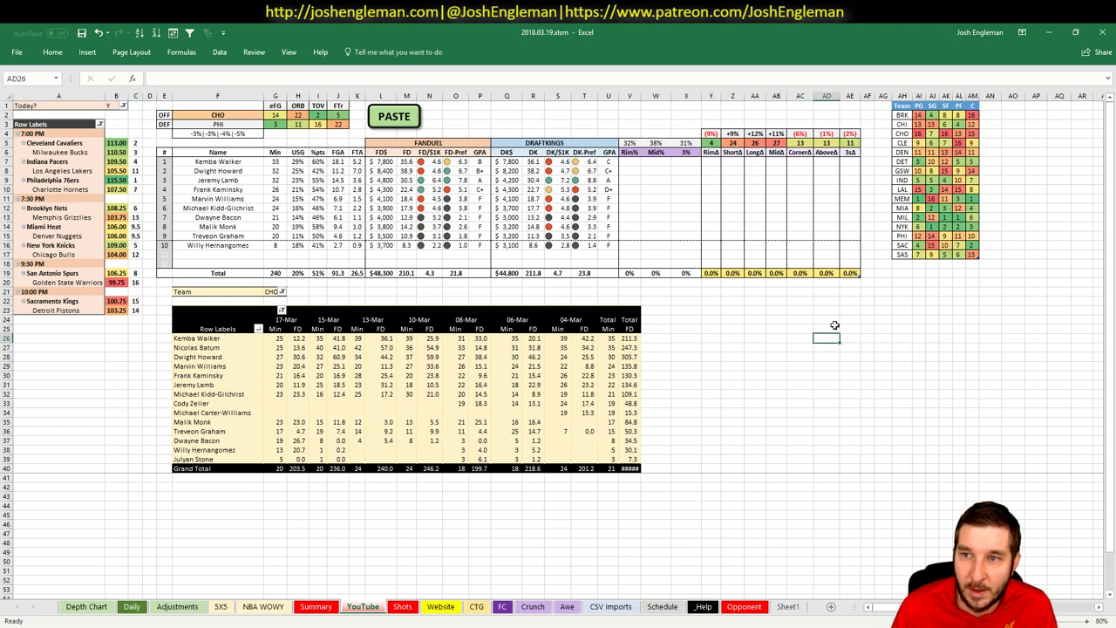
- Set the offensive team on the YouTube sheet to BRK
{"action": "left_click", "coordinate": [698, 410]}
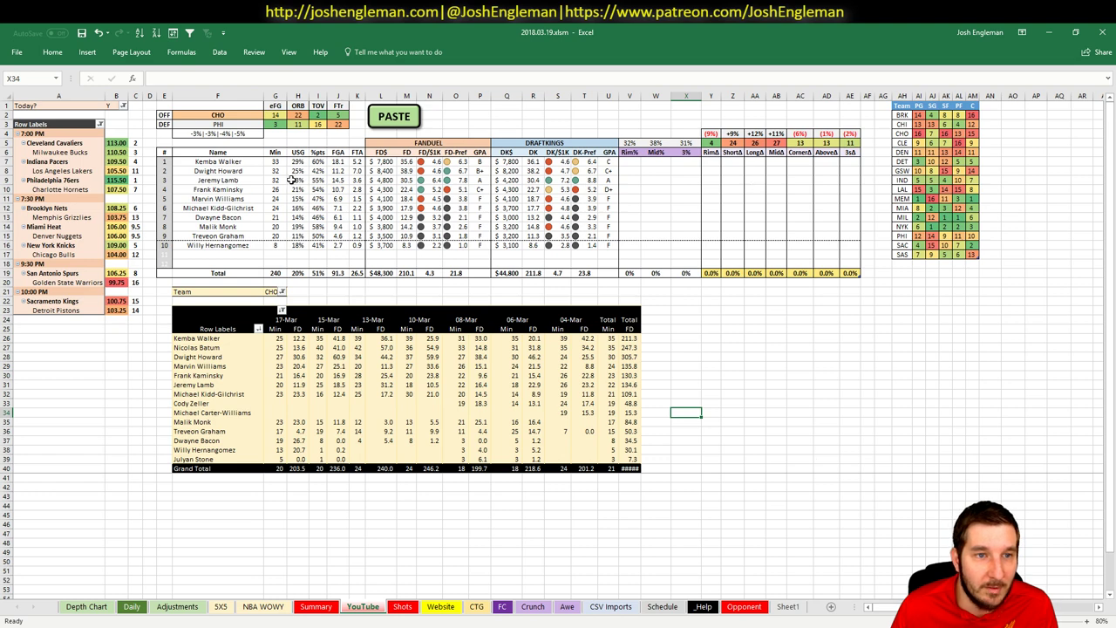
{"action": "left_click", "coordinate": [255, 181]}
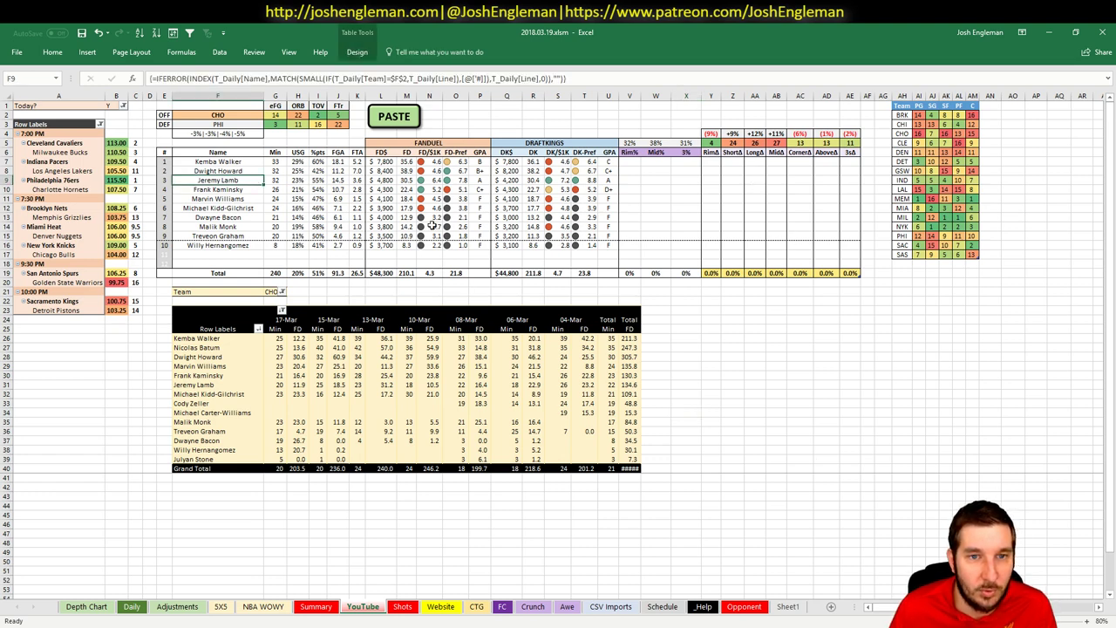
{"action": "left_click", "coordinate": [216, 117]}
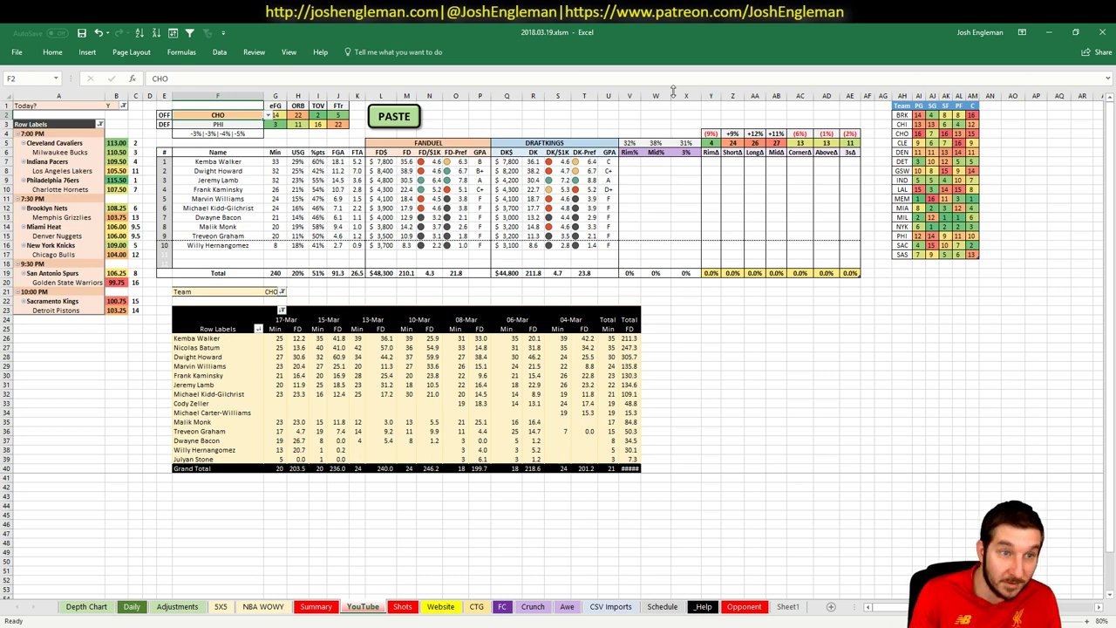
{"action": "type", "text": "BR"}
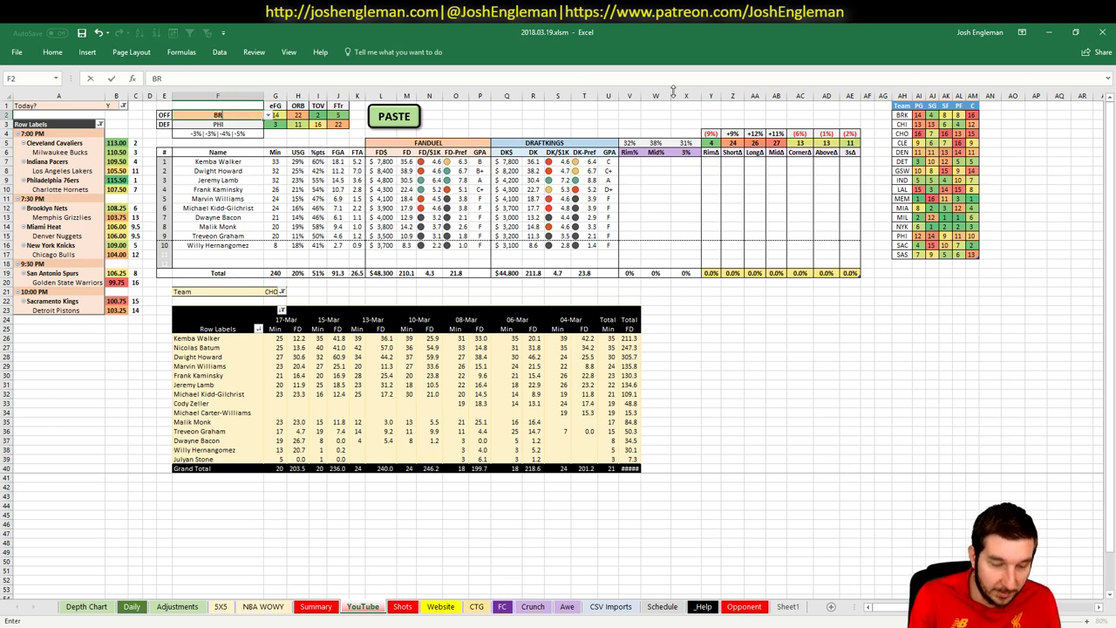
{"action": "type", "text": "K"}
{"action": "key", "text": "Return"}
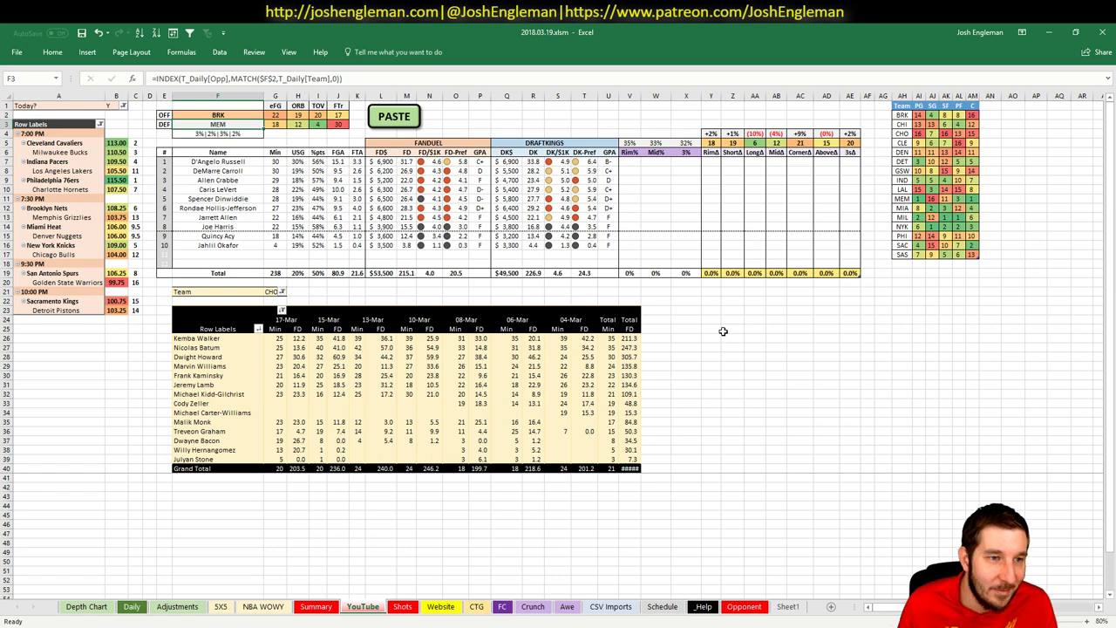
- Switch to the browser, check the Monday, March 19 games on Sportsbook Review's NBA spreads and totals page, and return to the Excel workbook
{"action": "key", "text": "alt+Tab"}
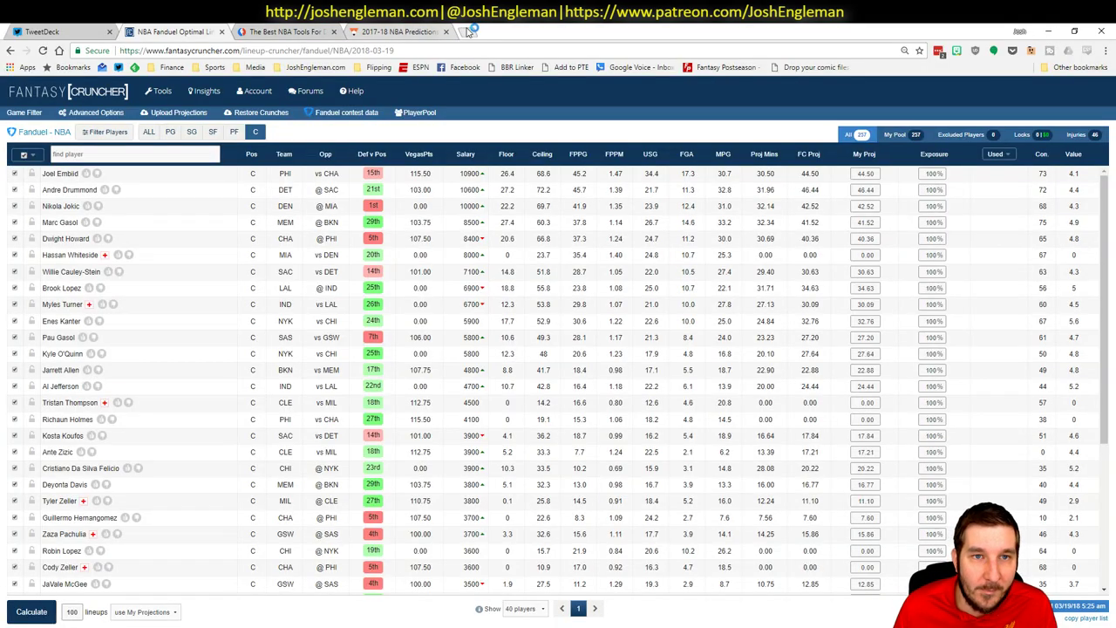
{"action": "left_click", "coordinate": [469, 31]}
{"action": "left_click", "coordinate": [303, 68]}
{"action": "left_click", "coordinate": [322, 164]}
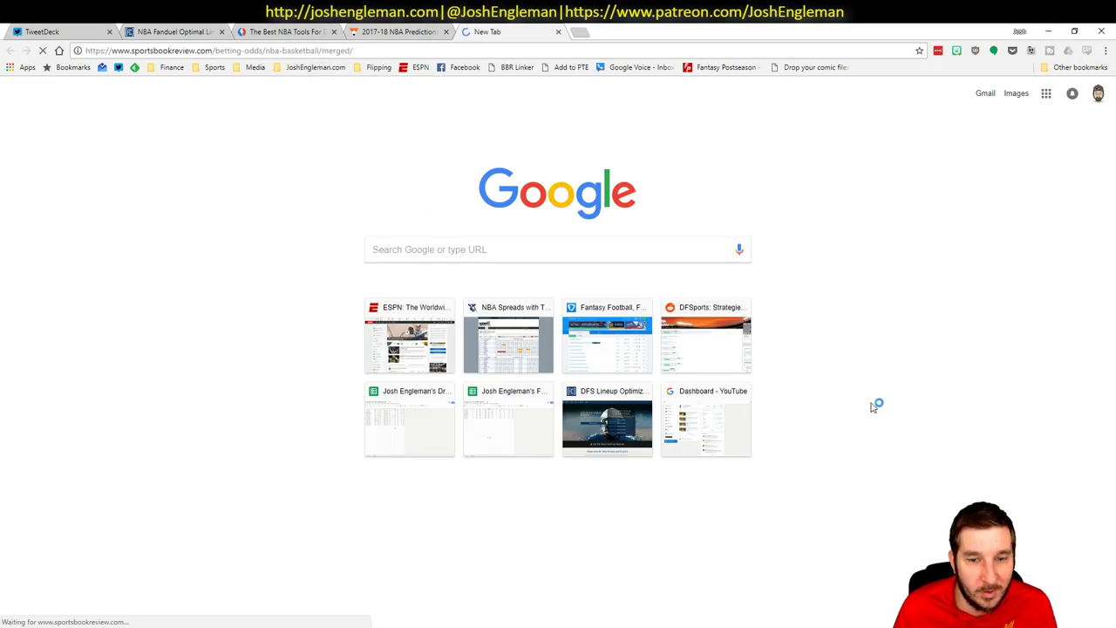
{"action": "scroll", "coordinate": [843, 381], "scroll_direction": "down", "scroll_amount": 2}
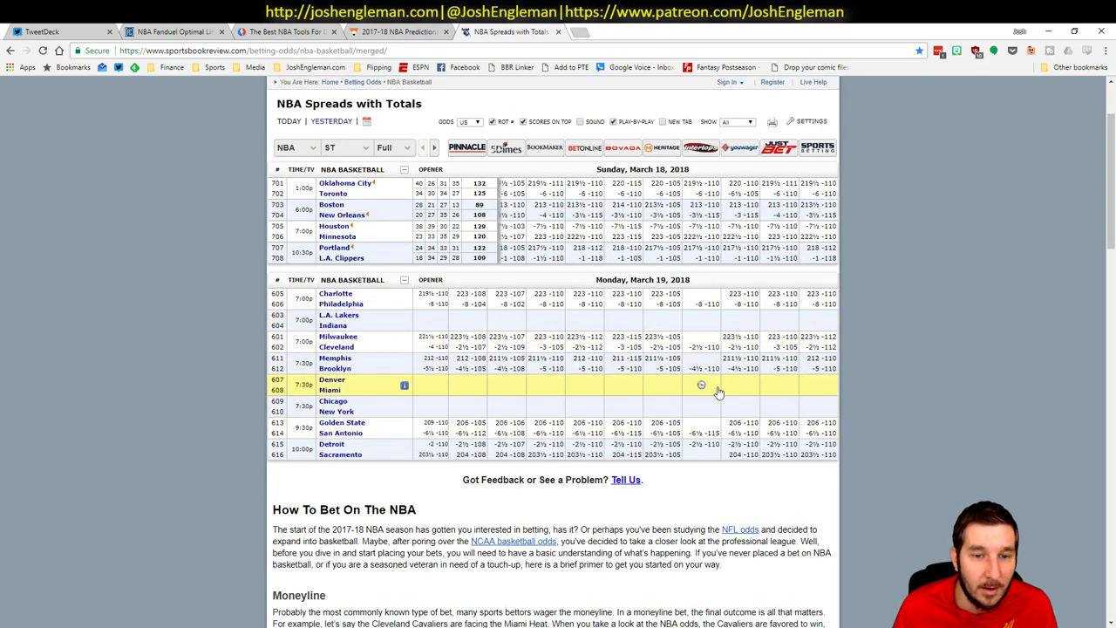
{"action": "key", "text": "alt+Tab"}
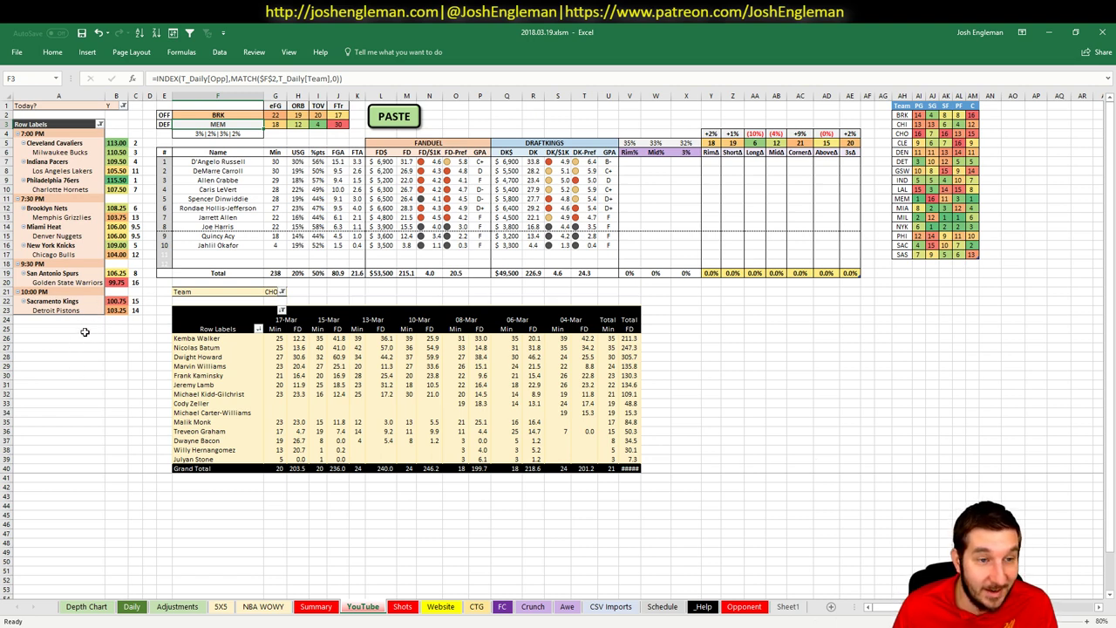
- Filter the recent-games pivot table to team BRK
{"action": "left_click", "coordinate": [271, 292]}
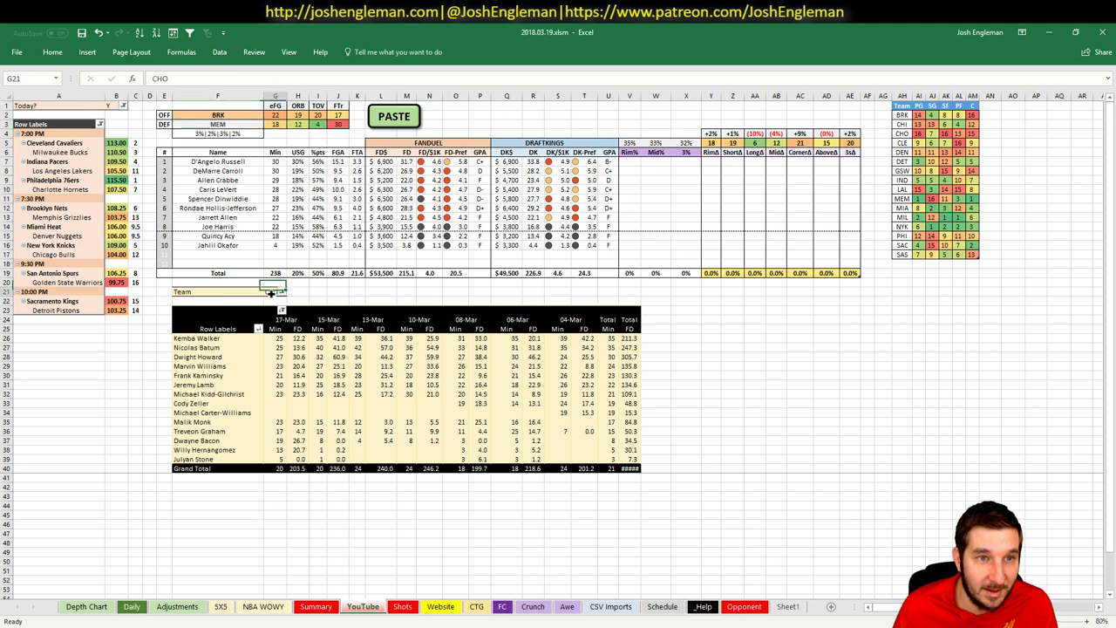
{"action": "type", "text": "B"}
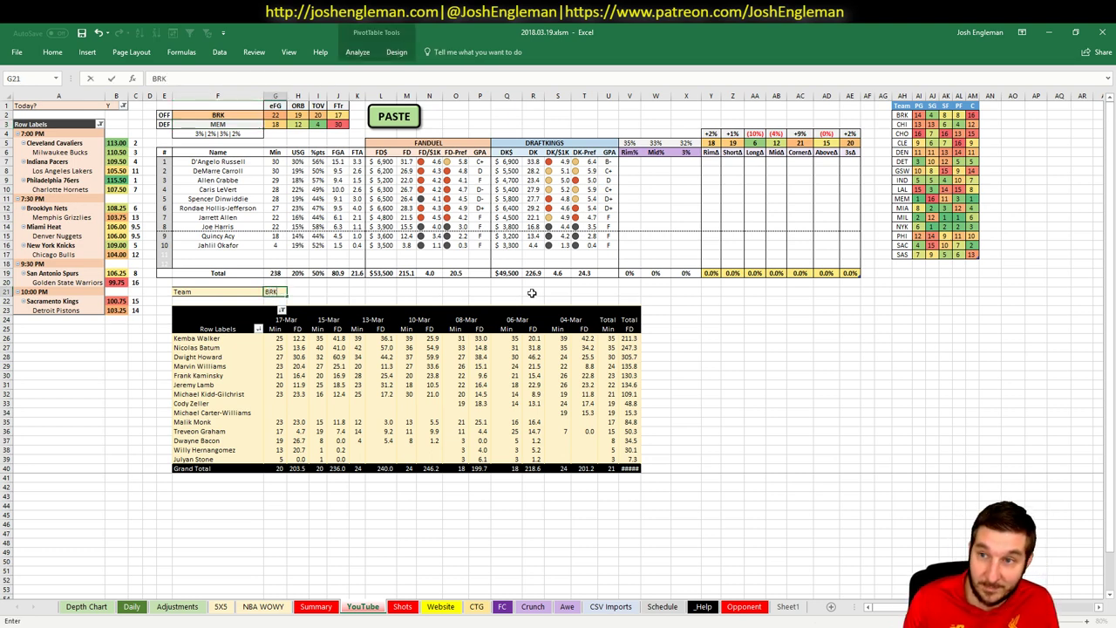
{"action": "type", "text": "RK"}
{"action": "key", "text": "Return"}
- Check Brooklyn's positional matchup ranks at PG and SG, and review the team's player projections
{"action": "left_click", "coordinate": [919, 114]}
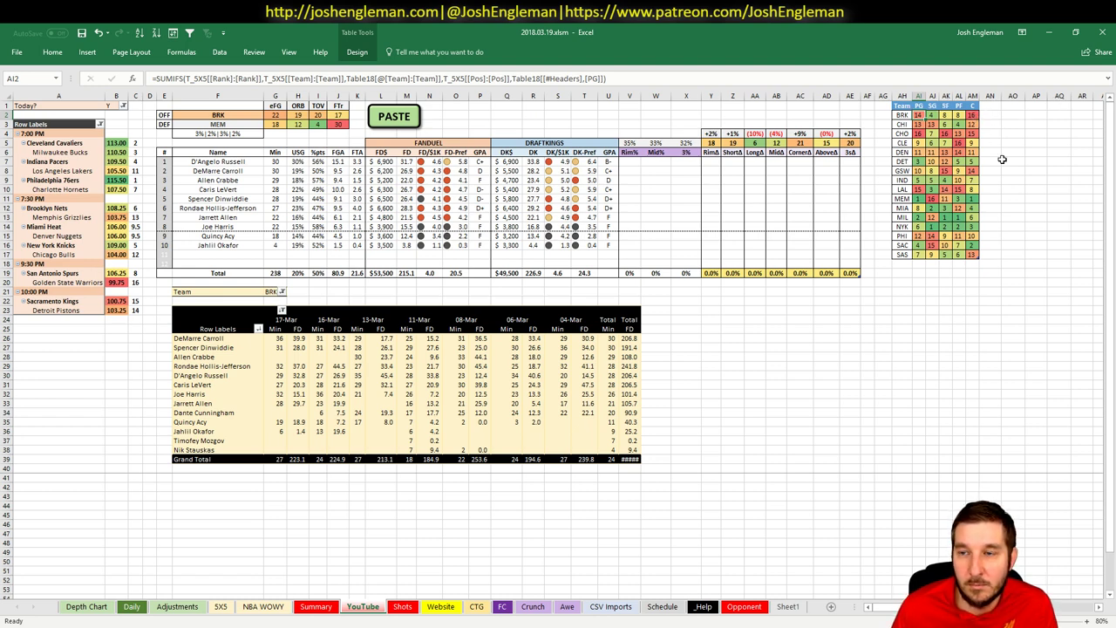
{"action": "left_click", "coordinate": [956, 114]}
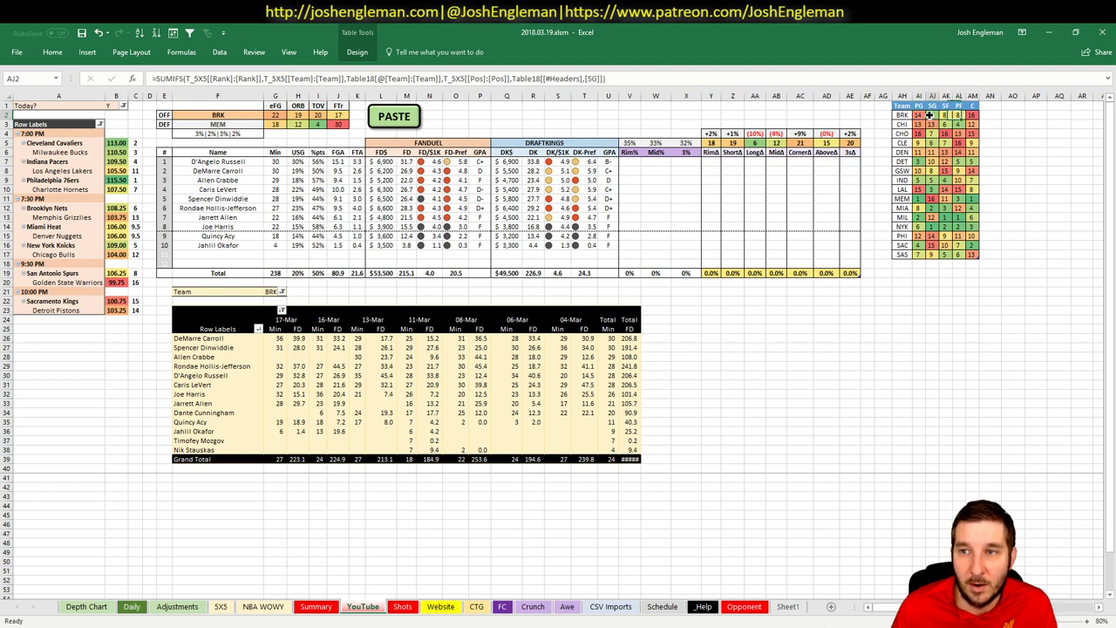
{"action": "left_click", "coordinate": [795, 388]}
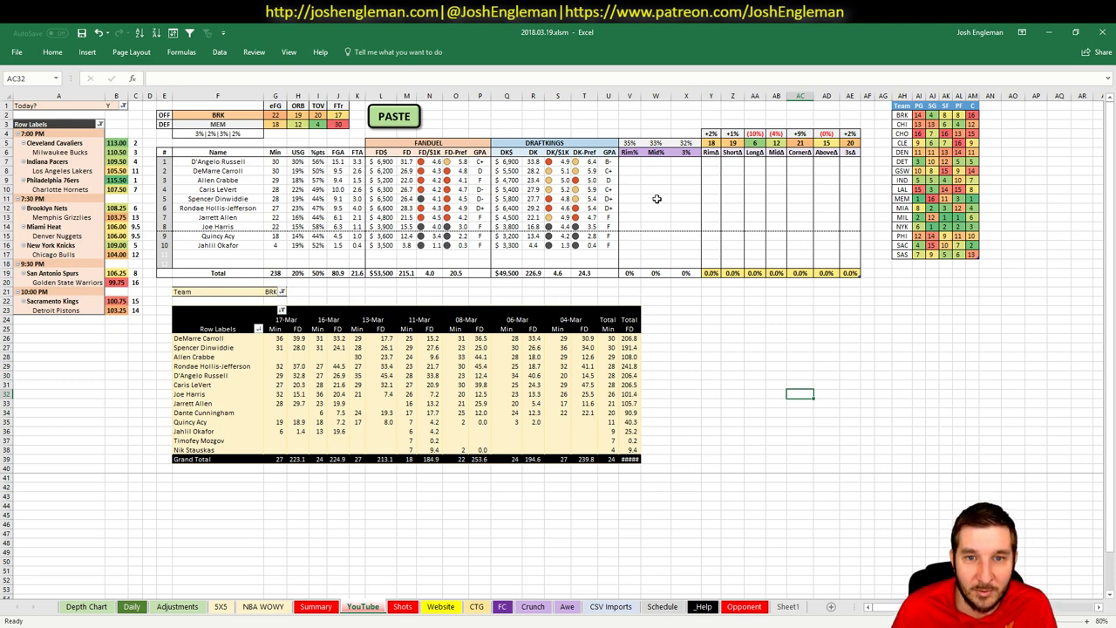
{"action": "left_click", "coordinate": [658, 199]}
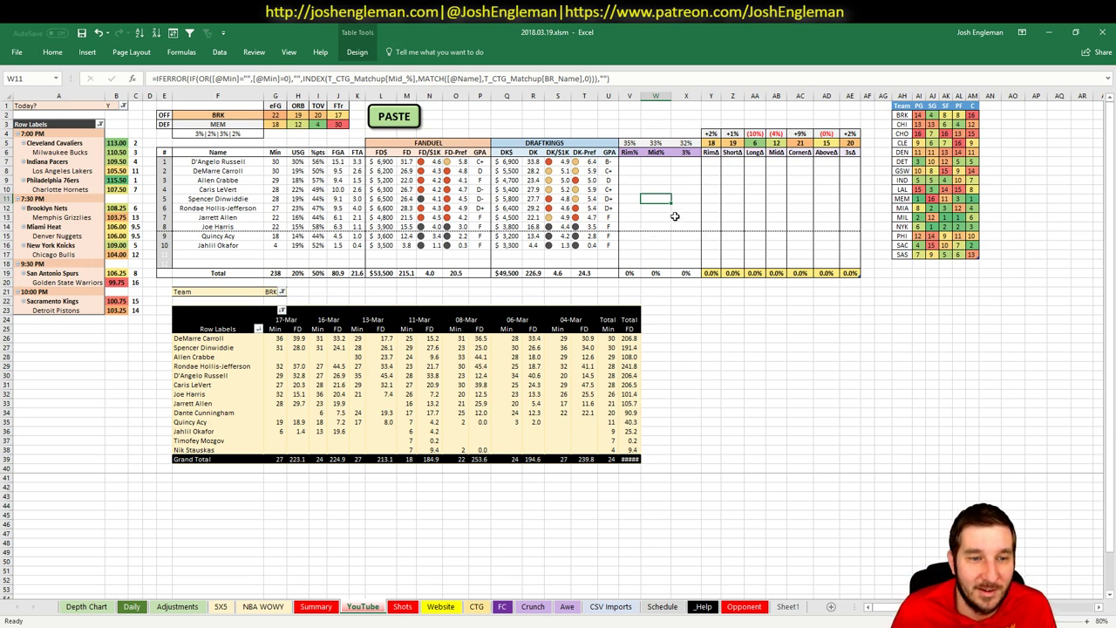
{"action": "left_click", "coordinate": [697, 337]}
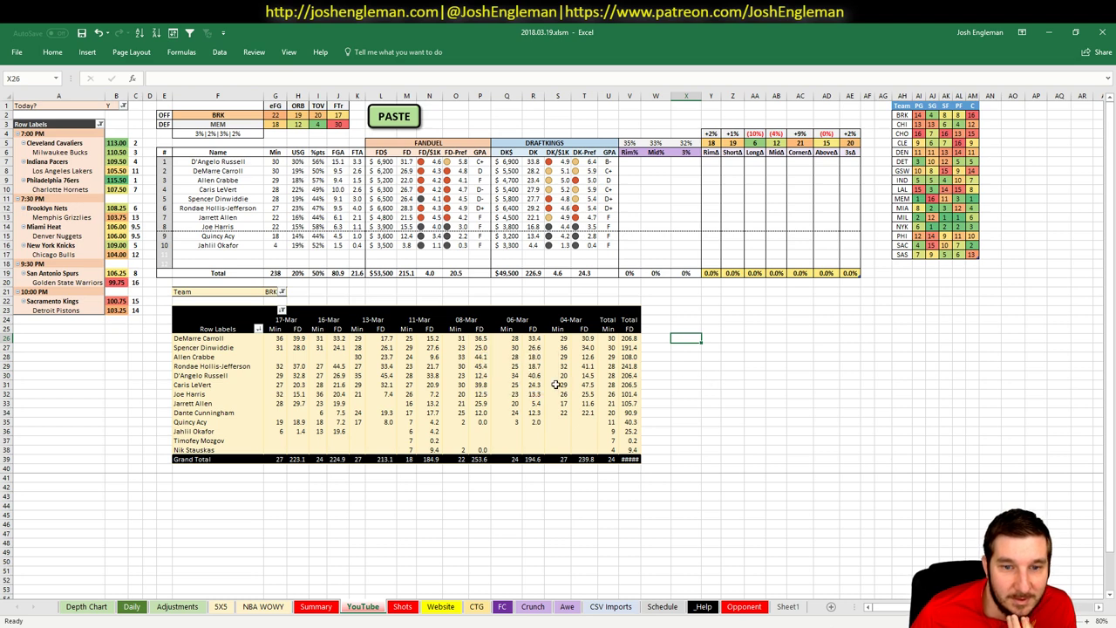
- Review the recent minutes and FanDuel points of D'Angelo Russell, Allen Crabbe and Rondae Hollis-Jefferson in the Brooklyn log
{"action": "left_click", "coordinate": [452, 377]}
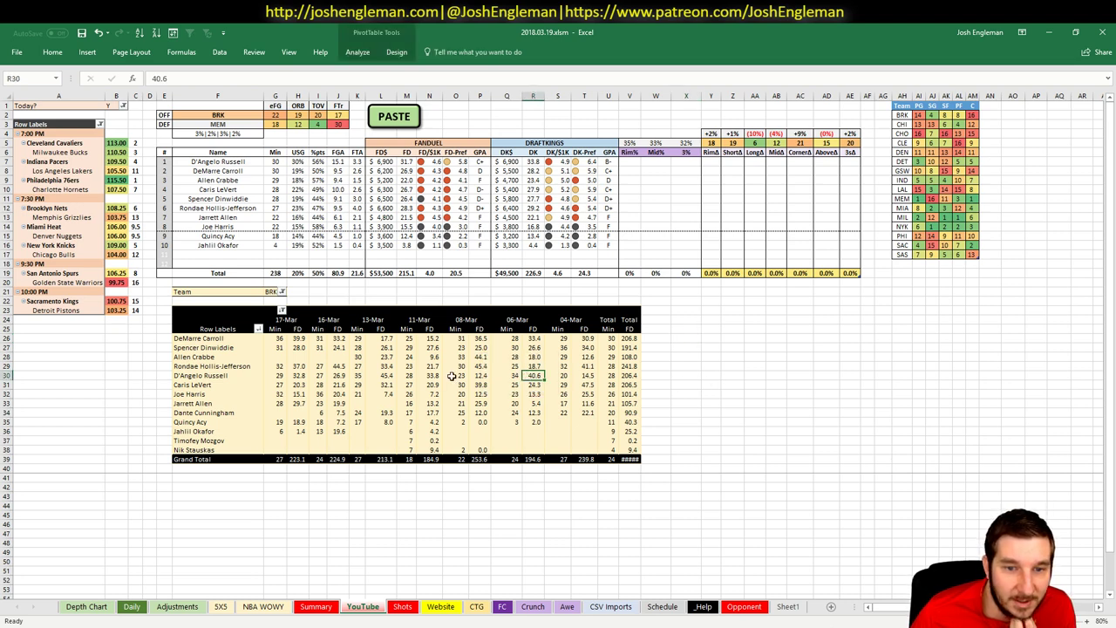
{"action": "left_click", "coordinate": [384, 367]}
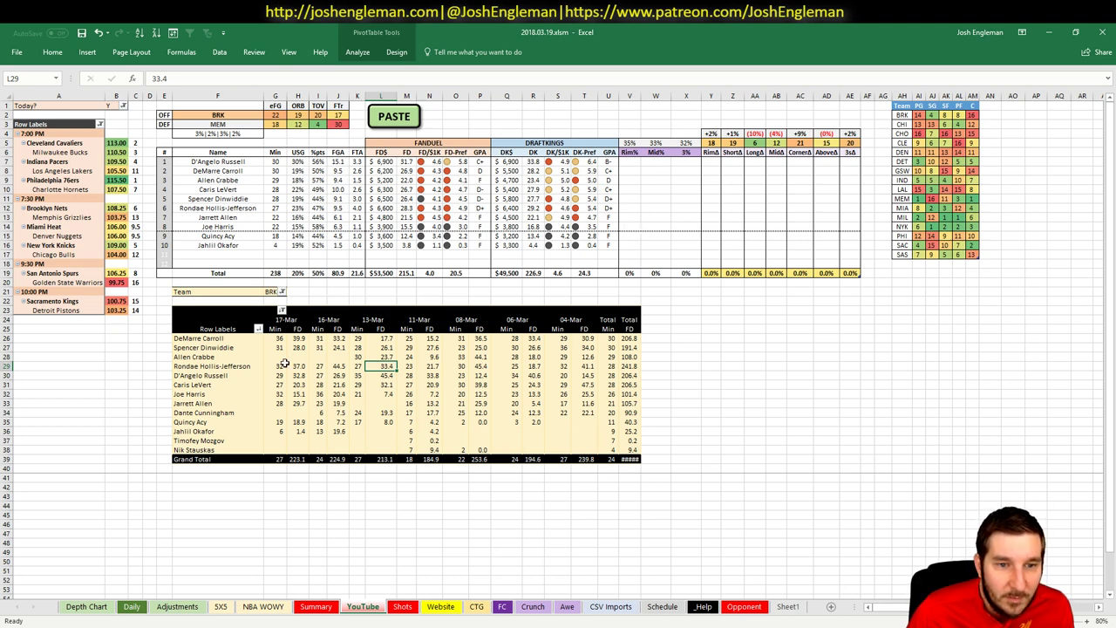
{"action": "mouse_move", "coordinate": [280, 351]}
{"action": "left_mouse_down"}
{"action": "mouse_move", "coordinate": [324, 358]}
{"action": "mouse_move", "coordinate": [269, 356]}
{"action": "left_mouse_up"}
{"action": "left_click", "coordinate": [337, 357]}
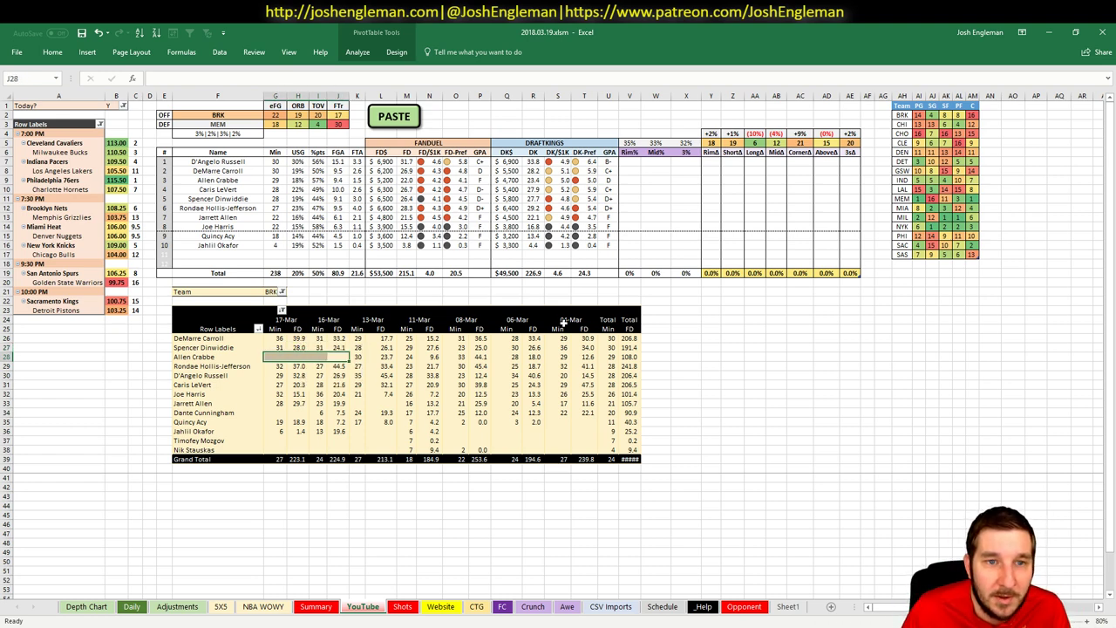
{"action": "left_click", "coordinate": [821, 356]}
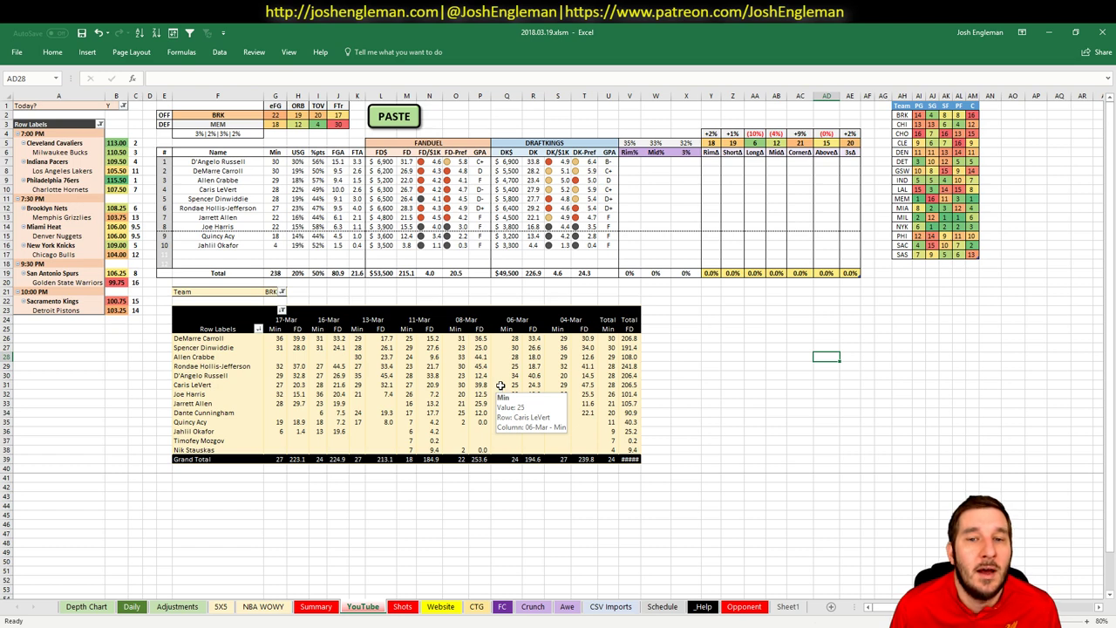
{"action": "left_click_drag", "start_coordinate": [242, 366], "coordinate": [387, 365]}
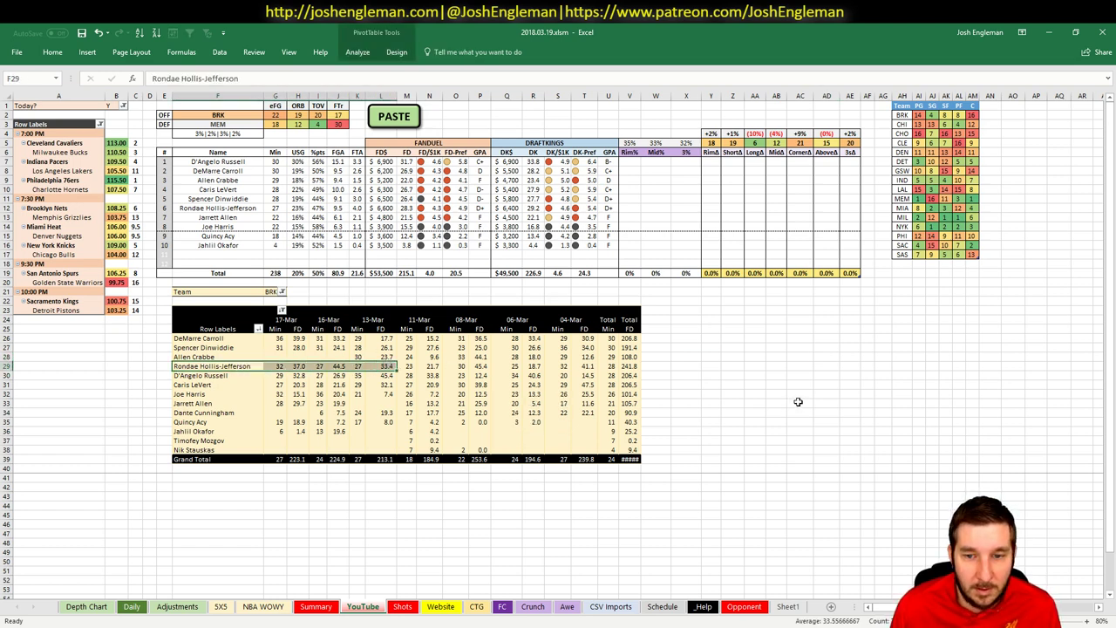
{"action": "left_click", "coordinate": [776, 403]}
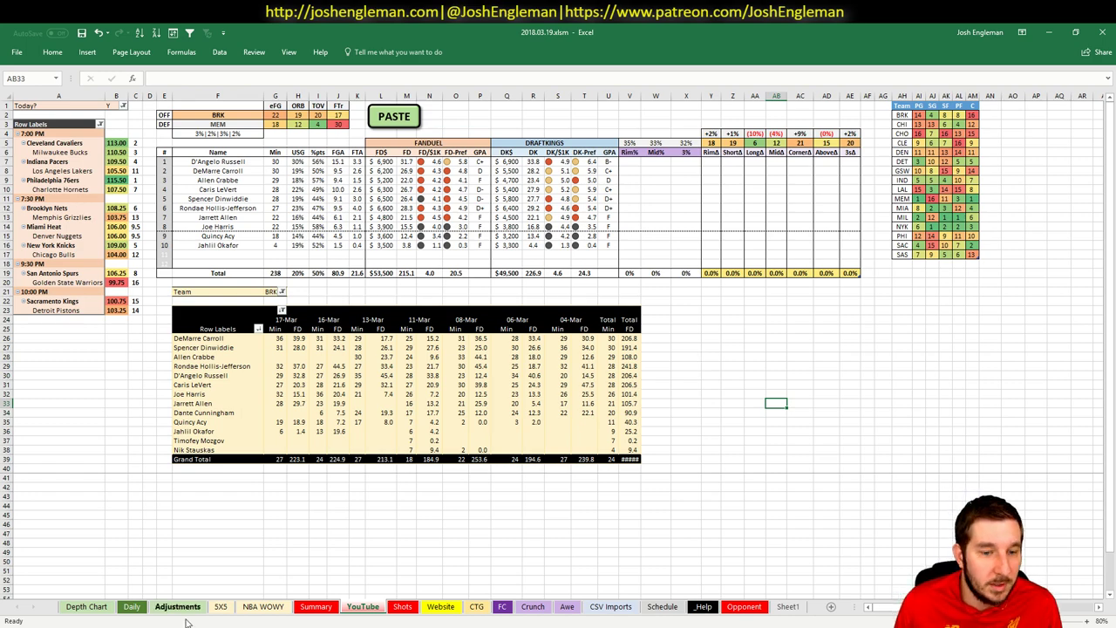
- Look over the power forwards on the Summary sheet, and set Rondae Hollis-Jefferson's boost to 2% on the Adjustments sheet
{"action": "left_click", "coordinate": [316, 606]}
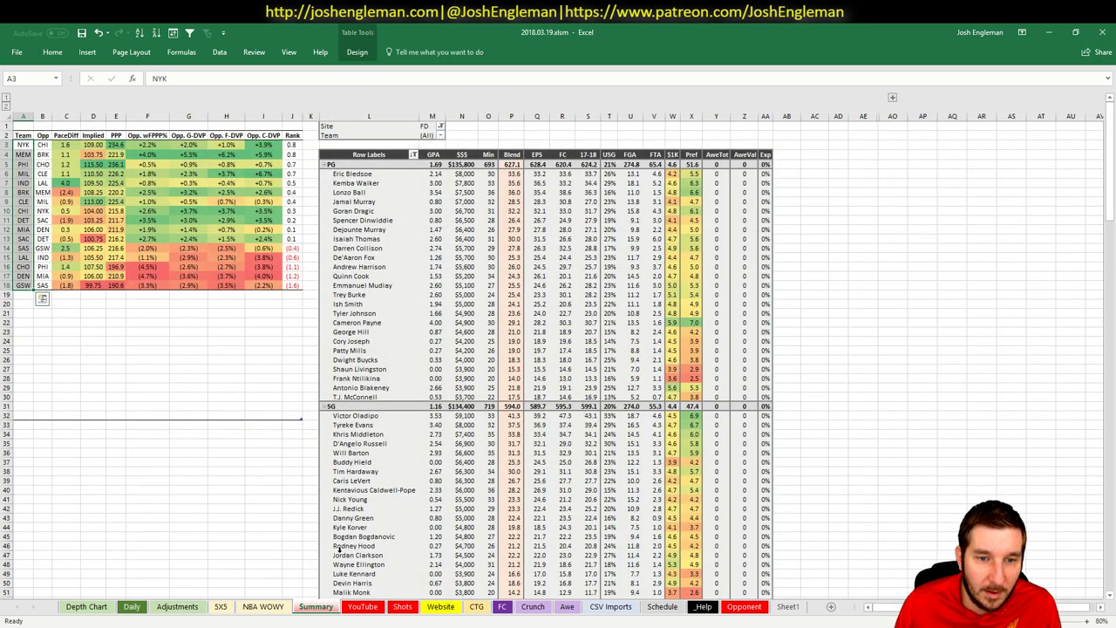
{"action": "scroll", "coordinate": [511, 383], "scroll_direction": "down", "scroll_amount": 20}
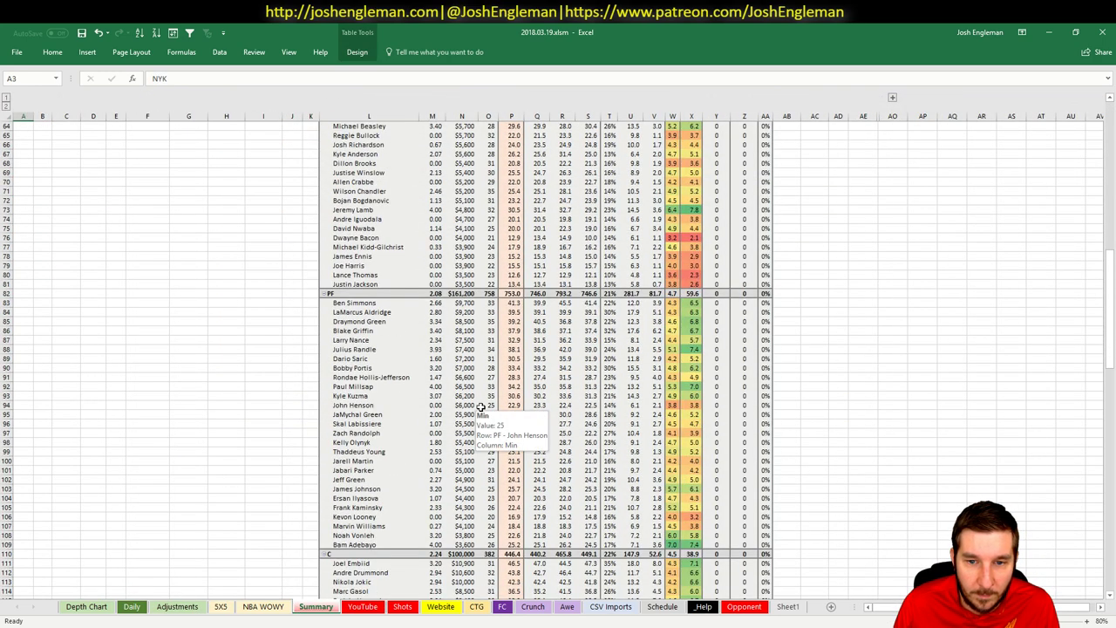
{"action": "left_click", "coordinate": [177, 606]}
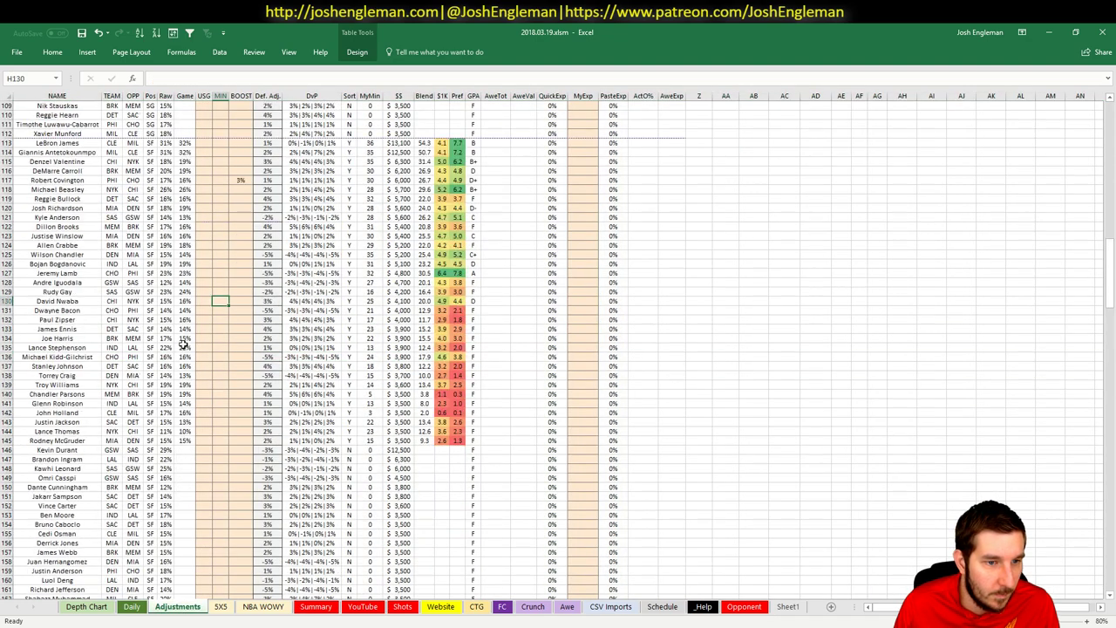
{"action": "scroll", "coordinate": [183, 345], "scroll_direction": "down", "scroll_amount": 13}
{"action": "left_click", "coordinate": [235, 319]}
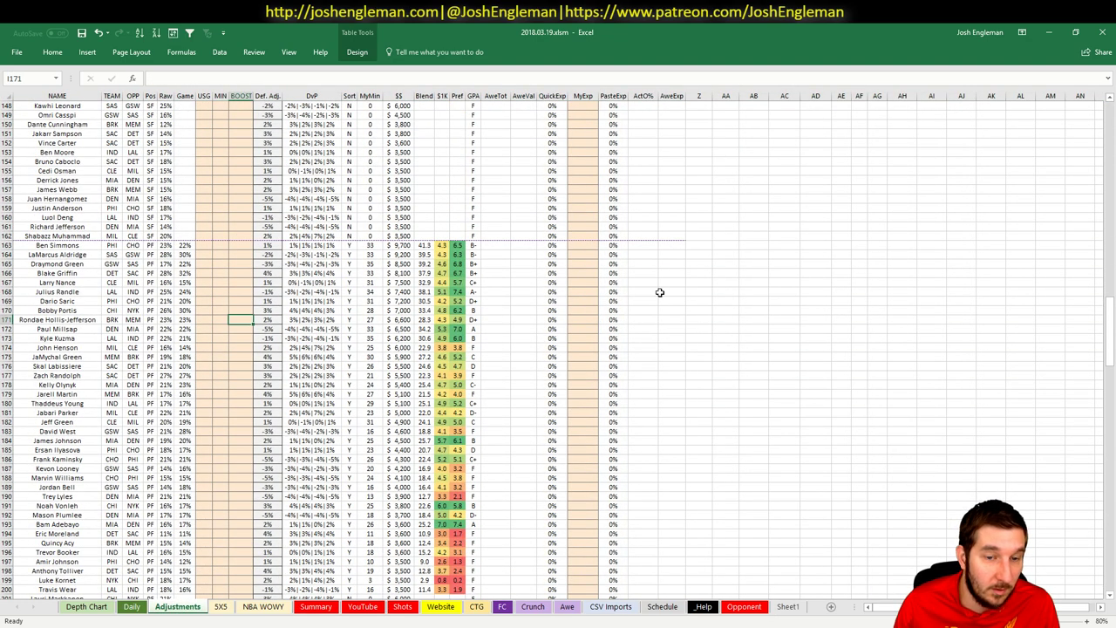
{"action": "type", "text": "2"}
{"action": "key", "text": "Return"}
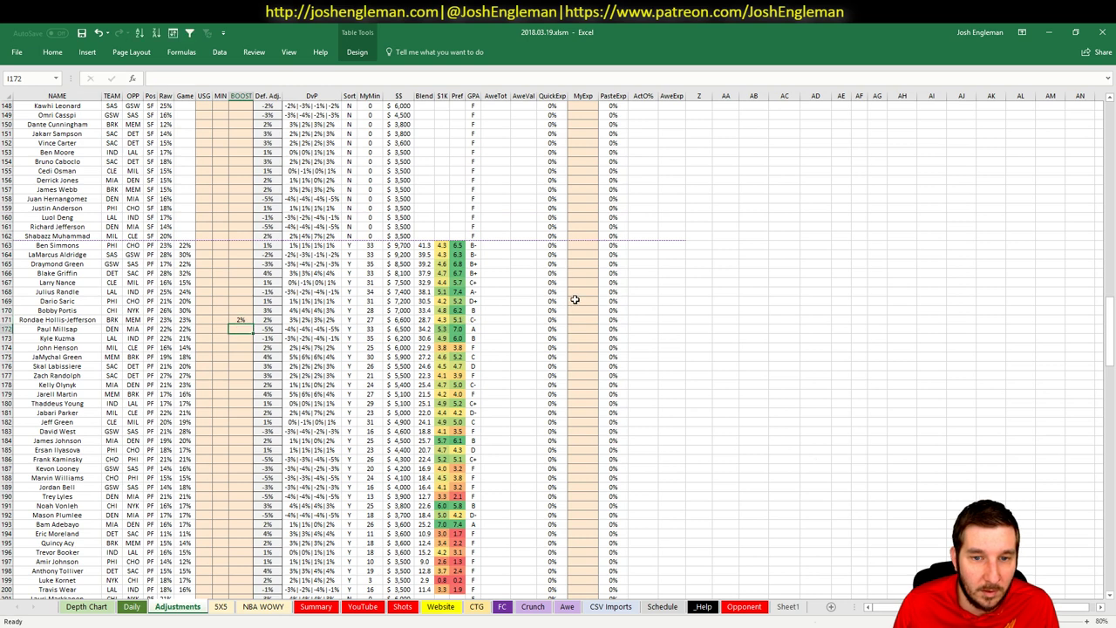
- Return to the YouTube sheet and check Rondae Hollis-Jefferson's projected minutes
{"action": "left_click", "coordinate": [363, 606]}
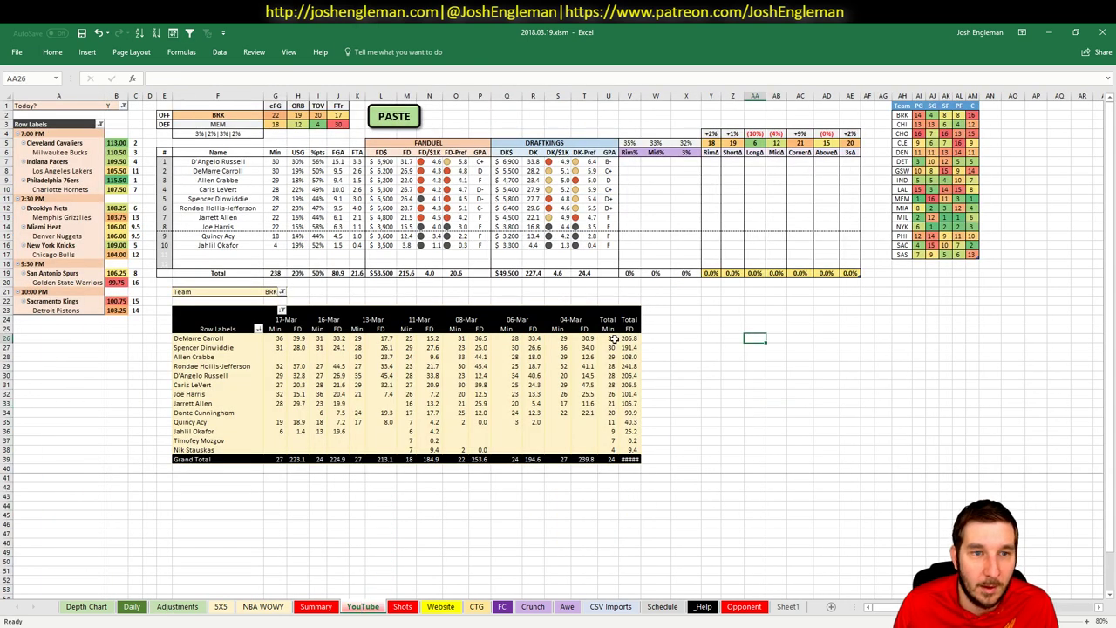
{"action": "left_click", "coordinate": [279, 208]}
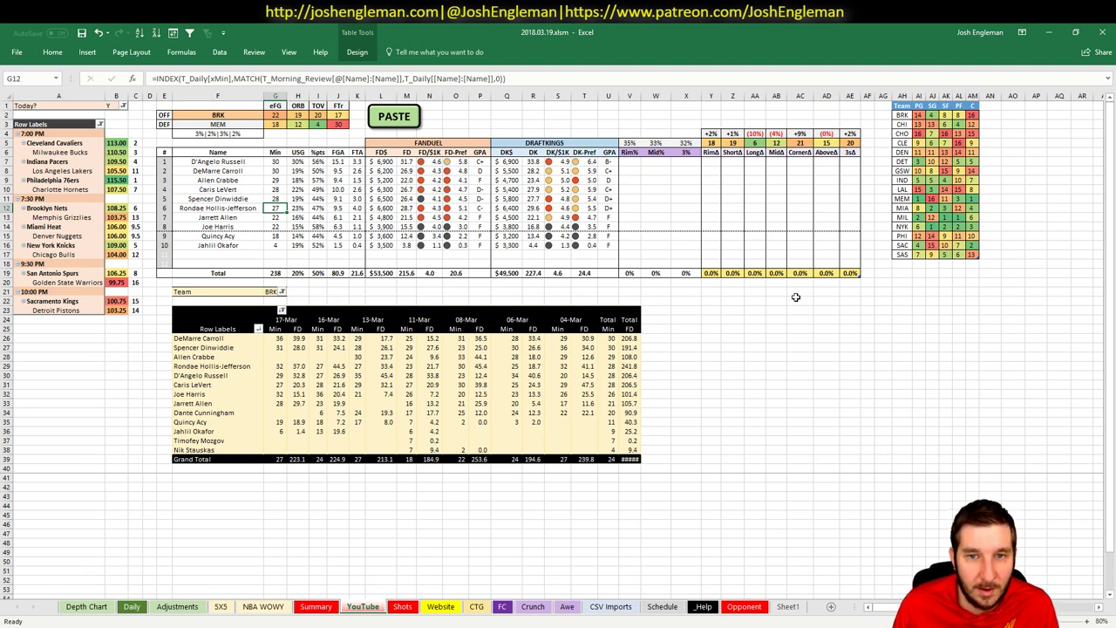
{"action": "left_click", "coordinate": [734, 367]}
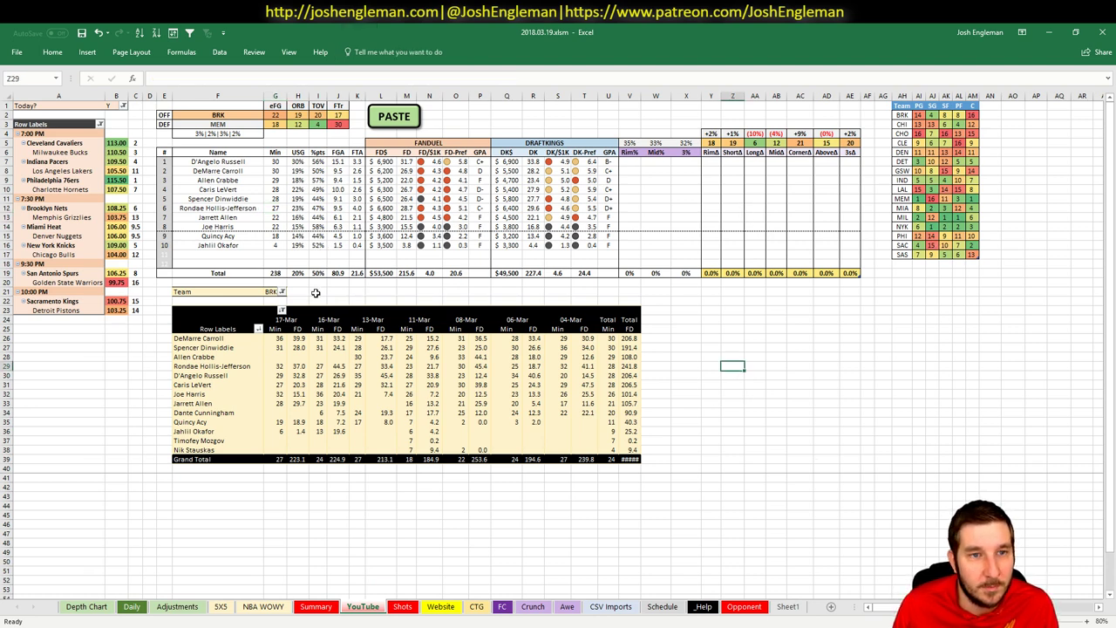
- Set the offensive team to MEM and check Memphis's shooting guard matchup rank
{"action": "left_click", "coordinate": [199, 118]}
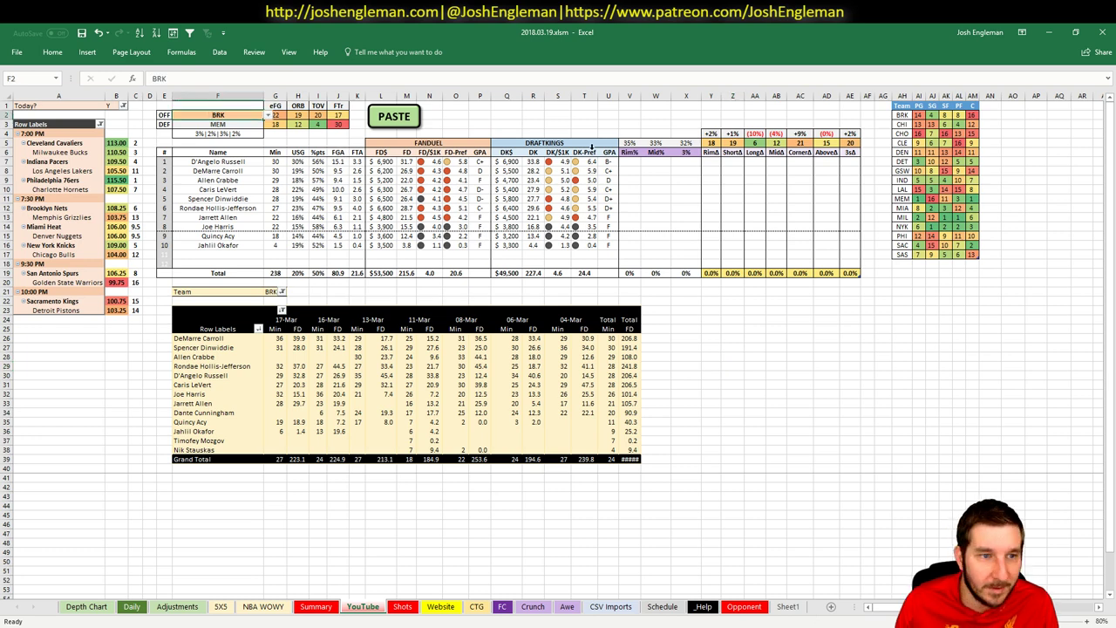
{"action": "type", "text": "MEM"}
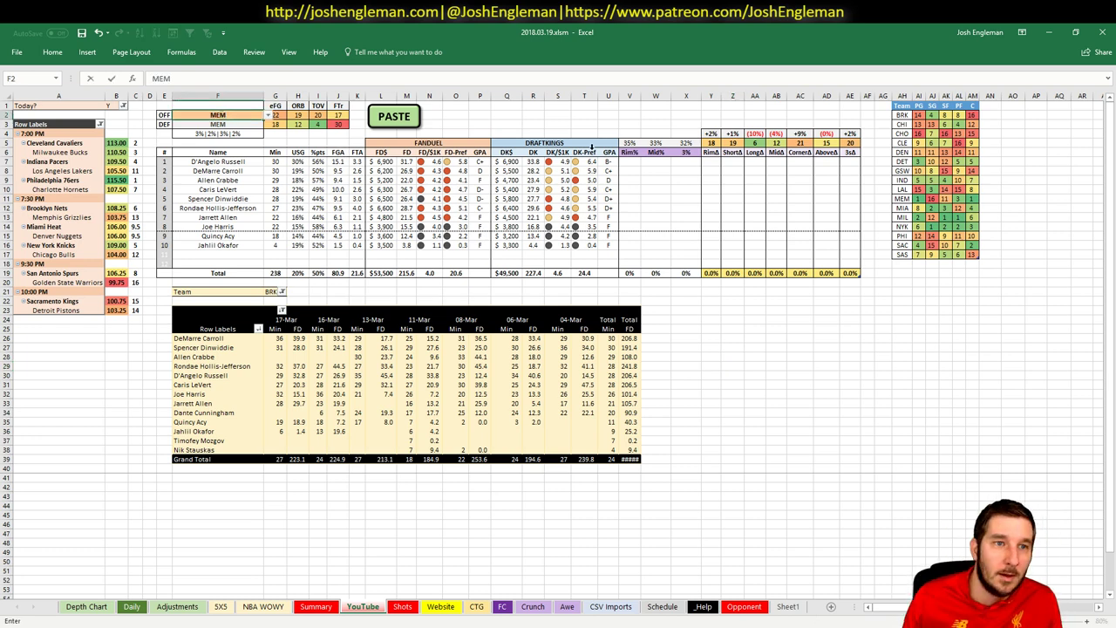
{"action": "key", "text": "Return"}
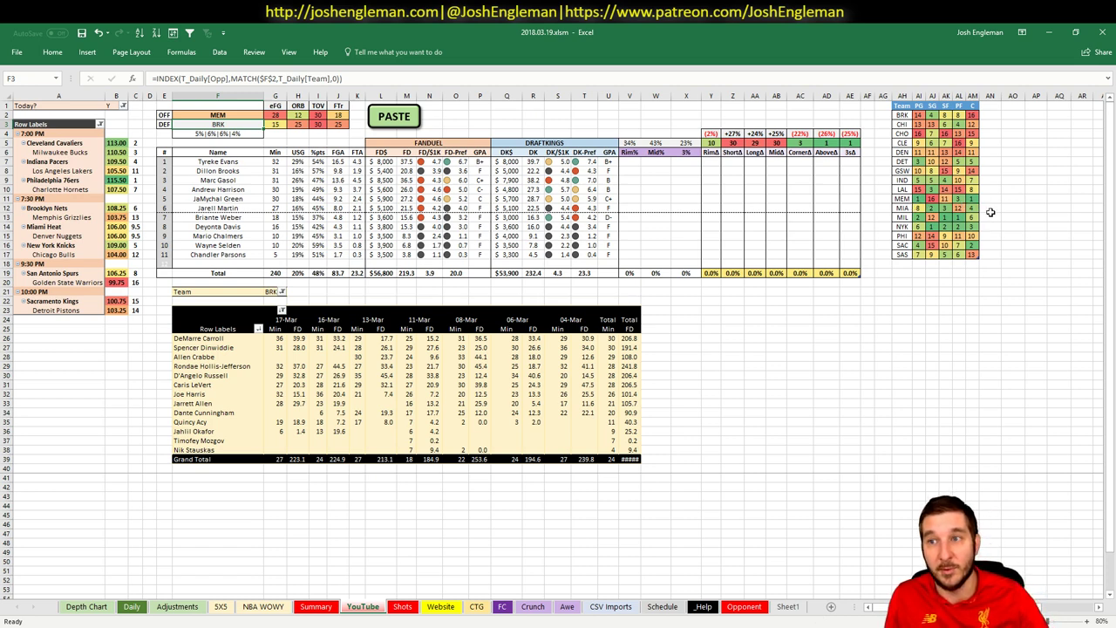
{"action": "left_click", "coordinate": [933, 198]}
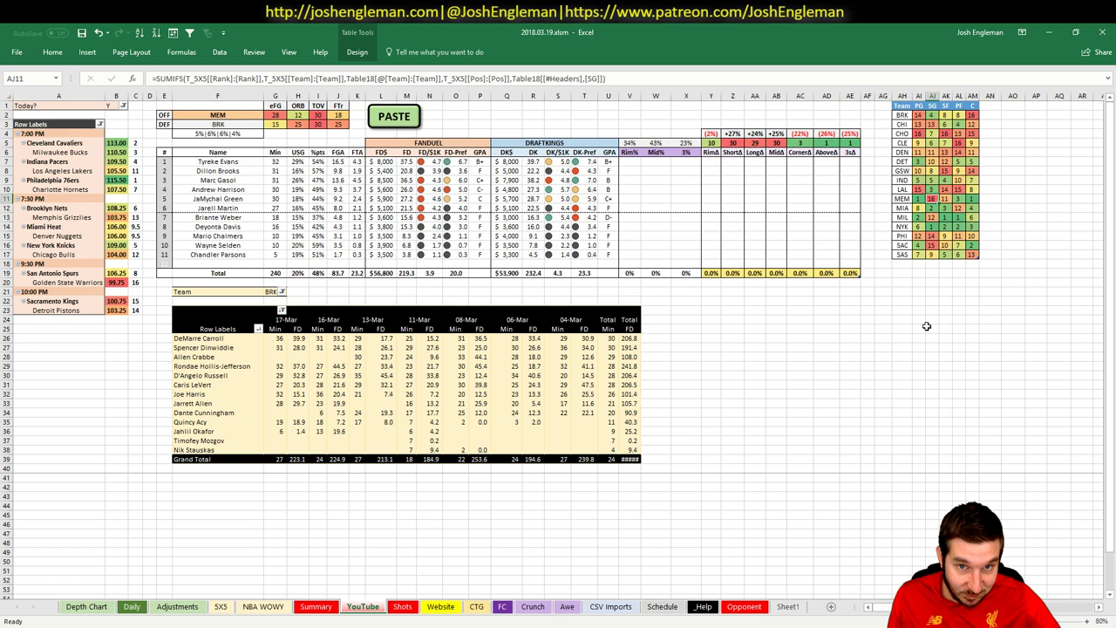
- Filter the recent-games log to team MEM and look over the Memphis players' minutes and FanDuel points
{"action": "left_click", "coordinate": [271, 291]}
{"action": "type", "text": "MEM"}
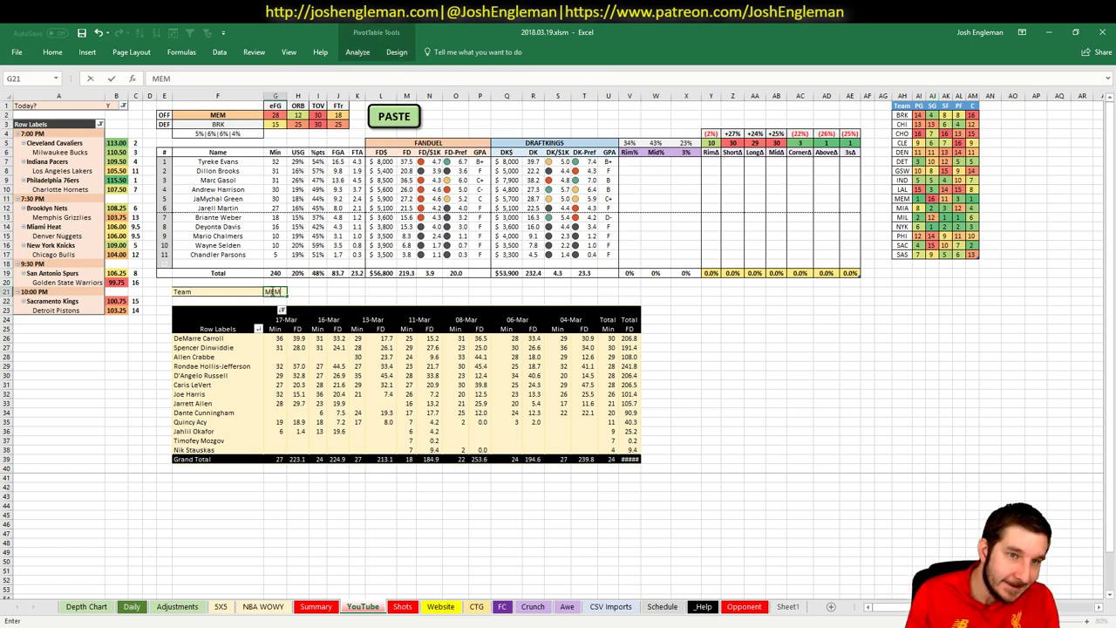
{"action": "key", "text": "Return"}
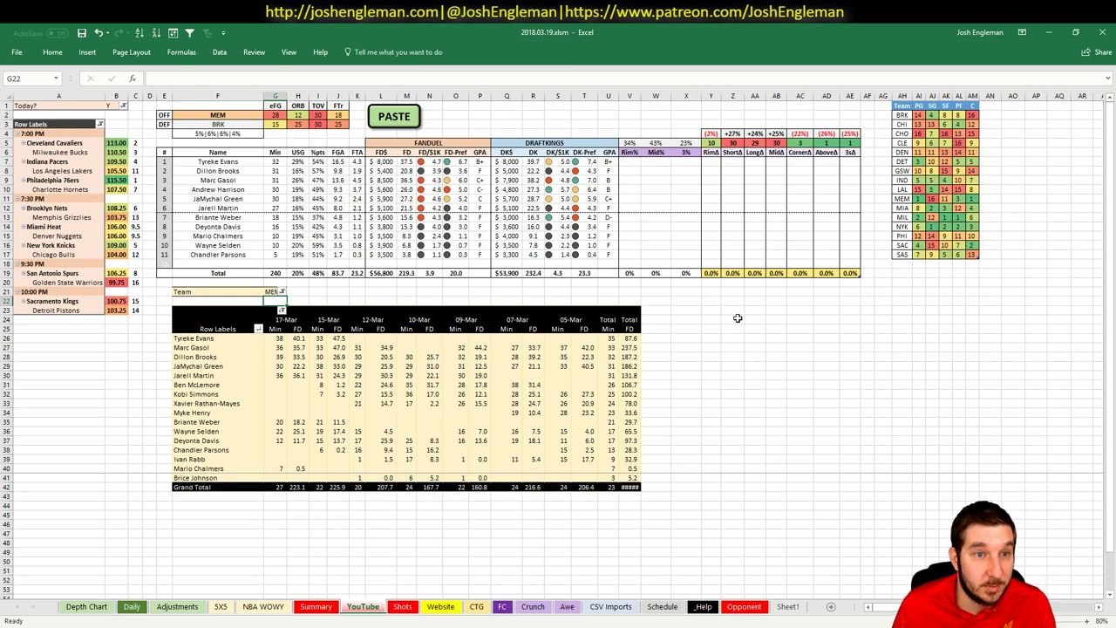
{"action": "left_click", "coordinate": [609, 291]}
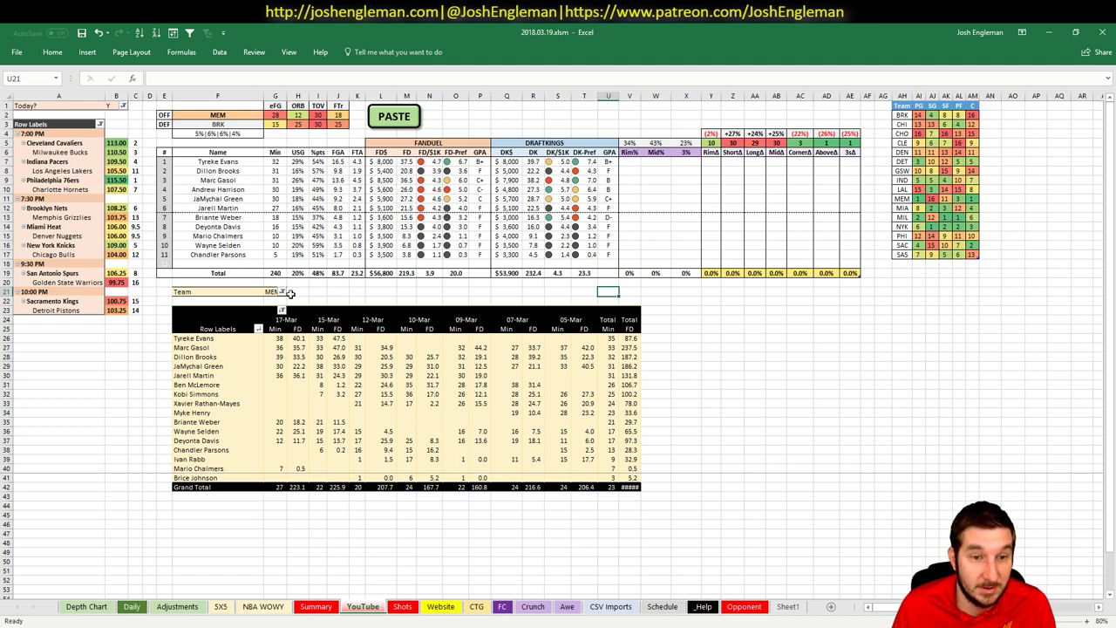
{"action": "left_click", "coordinate": [296, 292]}
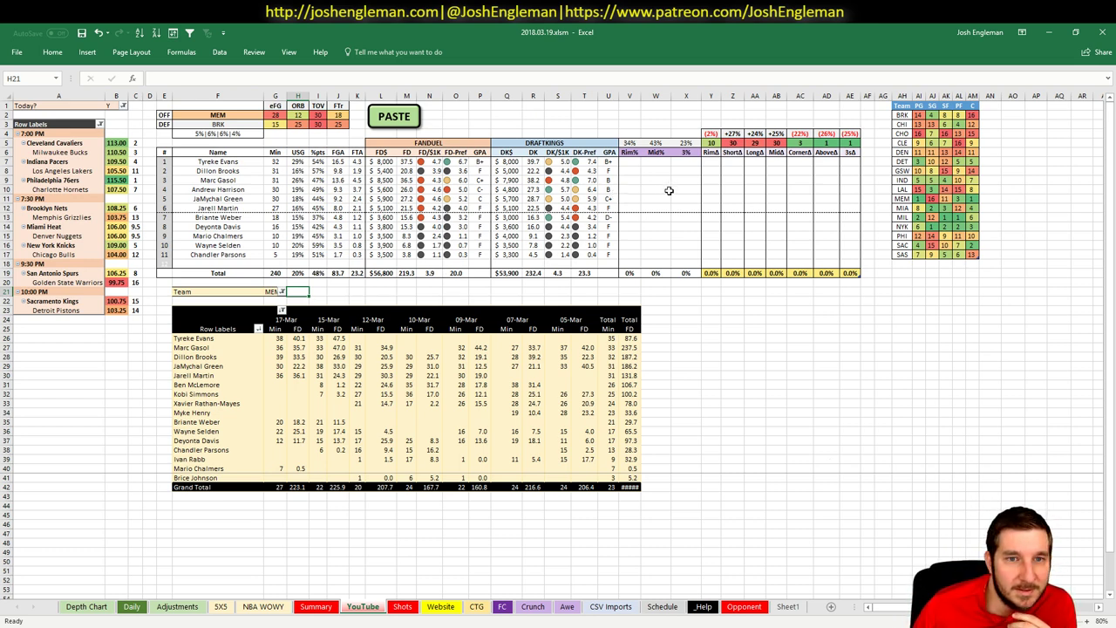
{"action": "right_click", "coordinate": [621, 263]}
{"action": "key", "text": "Escape"}
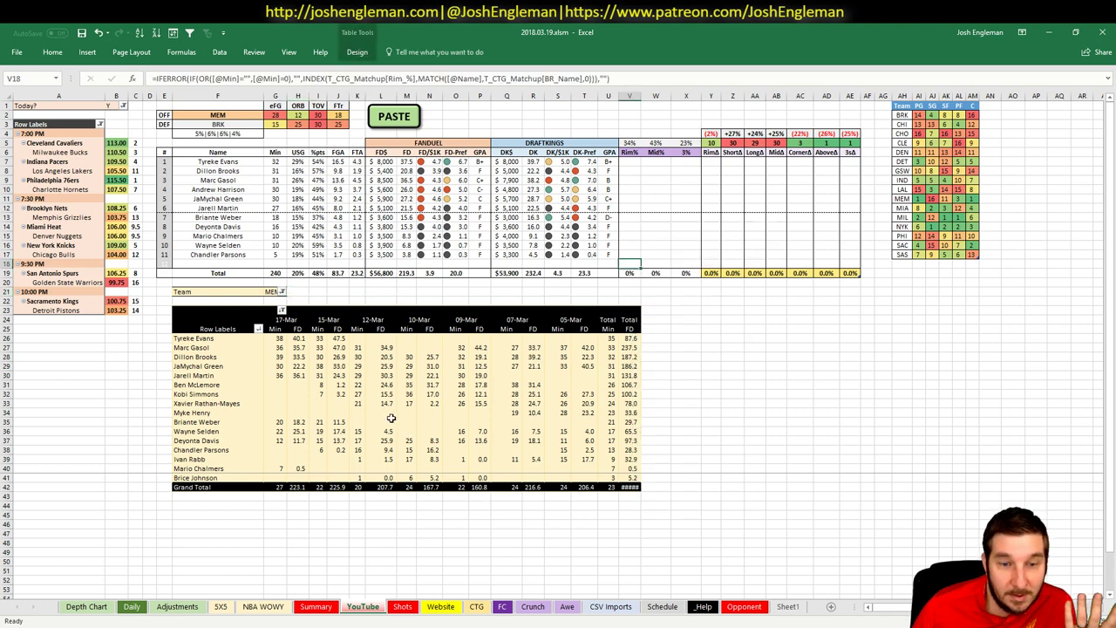
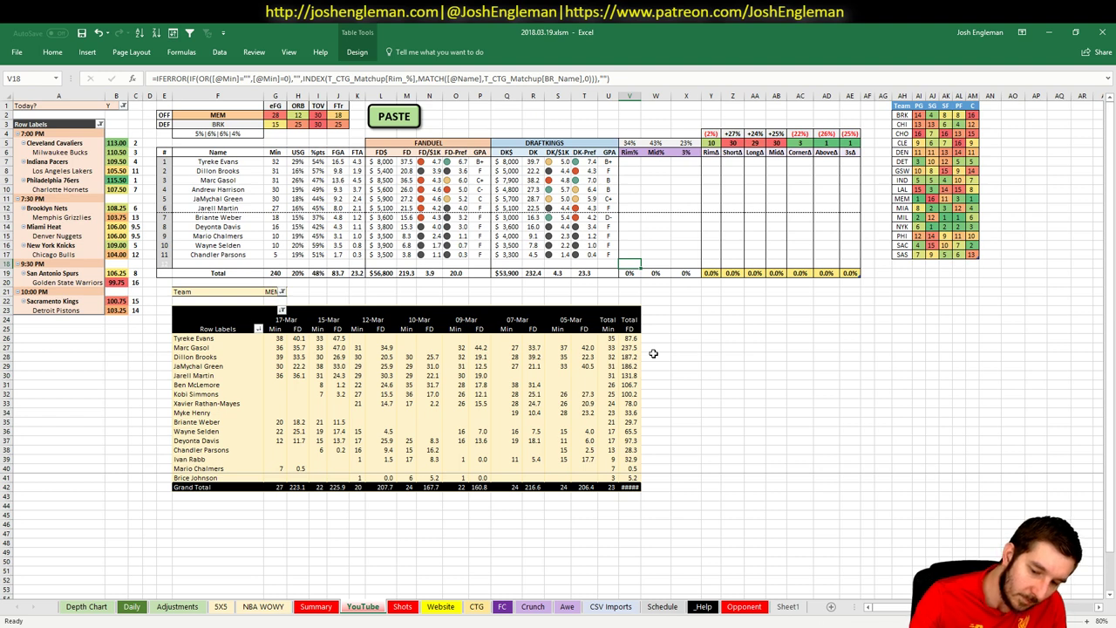
- Check Ben McLemore's FanDuel points for 10-Mar in the Memphis log
{"action": "left_click", "coordinate": [773, 369]}
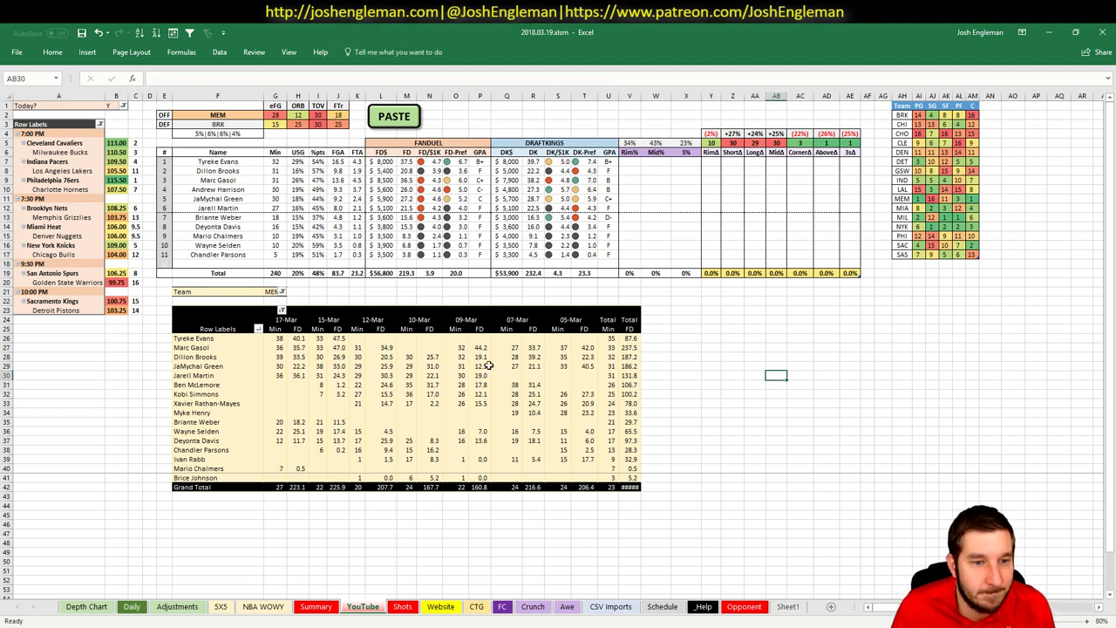
{"action": "left_click", "coordinate": [429, 385]}
{"action": "left_click", "coordinate": [693, 406]}
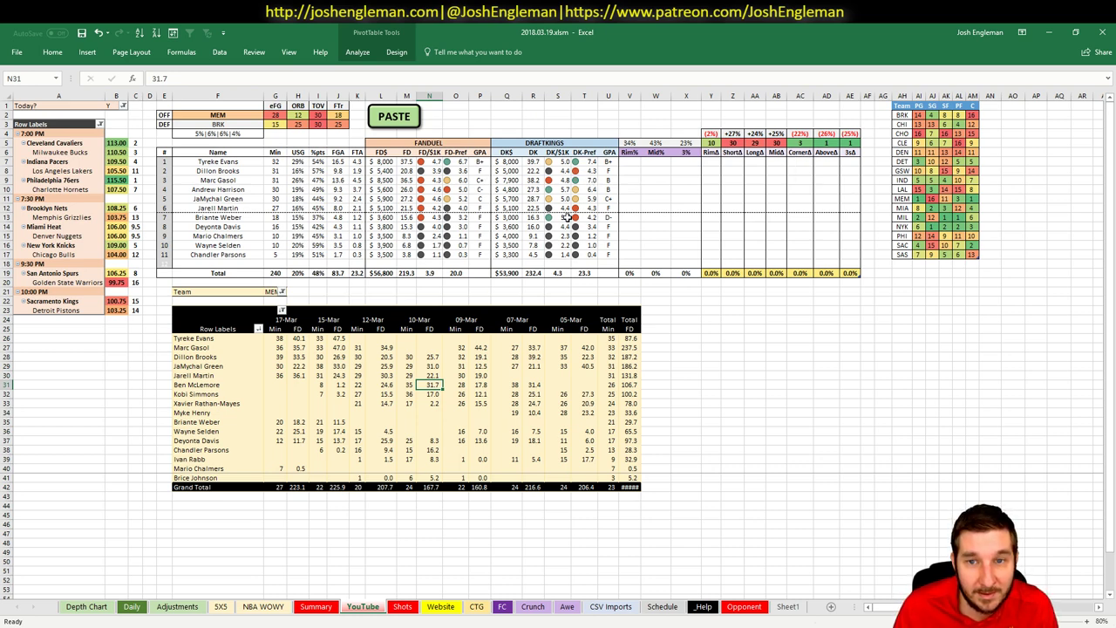
- On the Adjustments sheet, set the boosts of JaMychal Green and Marc Gasol to 3%
{"action": "left_click", "coordinate": [224, 113]}
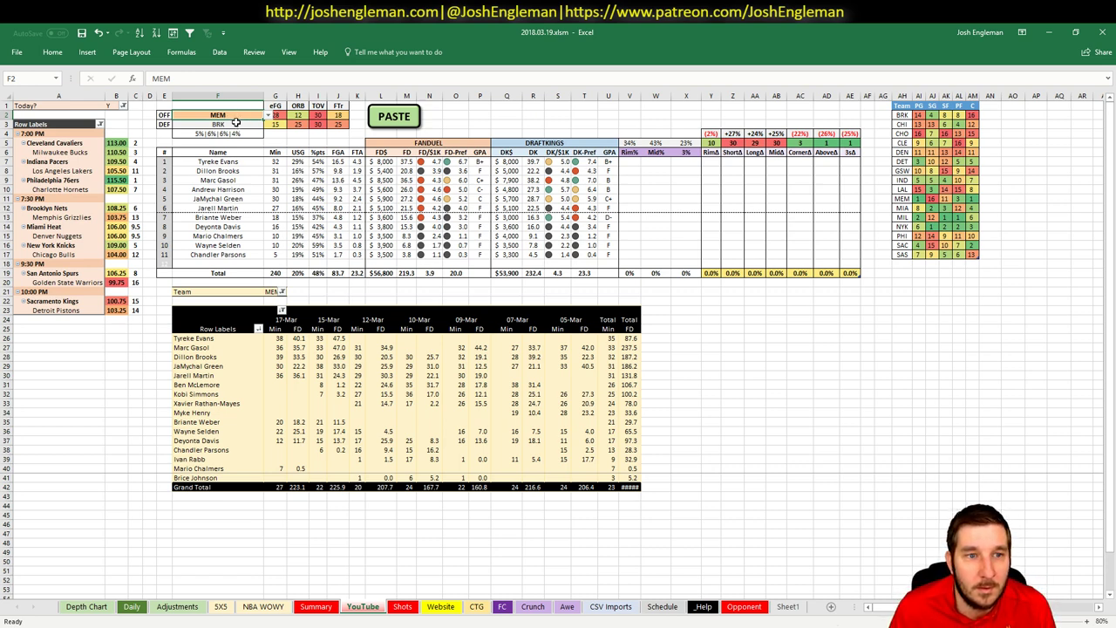
{"action": "left_click", "coordinate": [189, 608]}
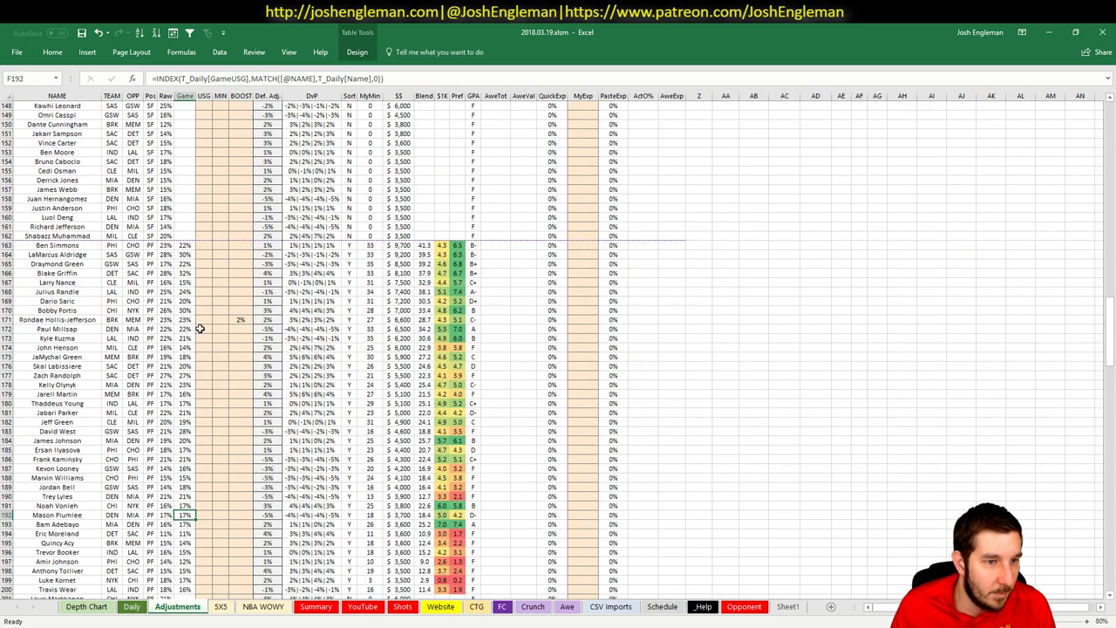
{"action": "left_click", "coordinate": [240, 357]}
{"action": "type", "text": "3%"}
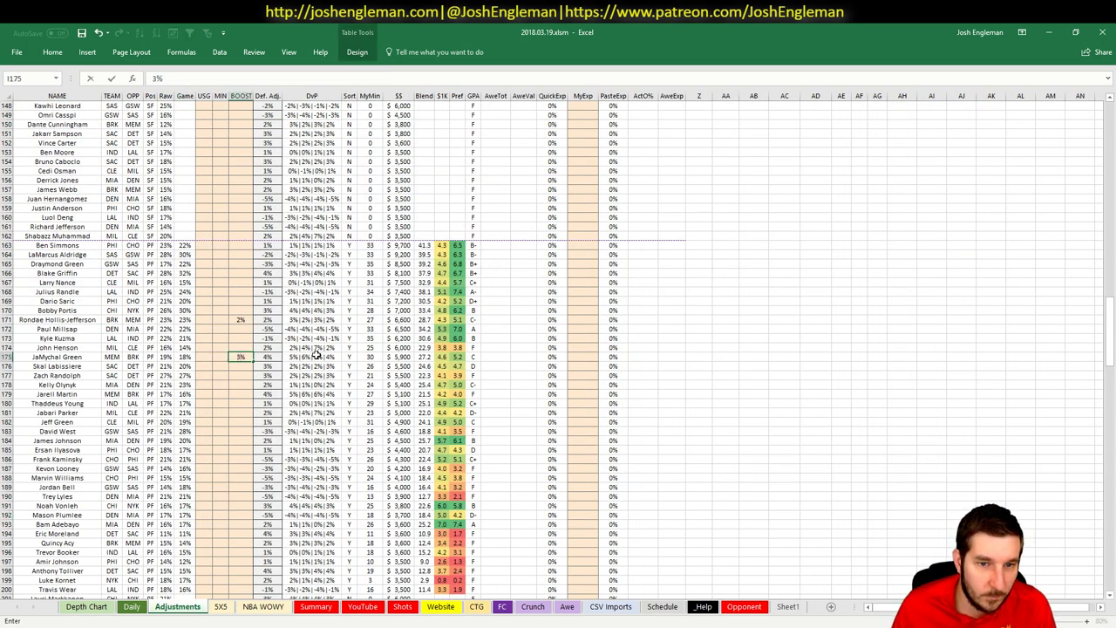
{"action": "key", "text": "Return"}
{"action": "scroll", "coordinate": [316, 354], "scroll_direction": "down", "scroll_amount": 17}
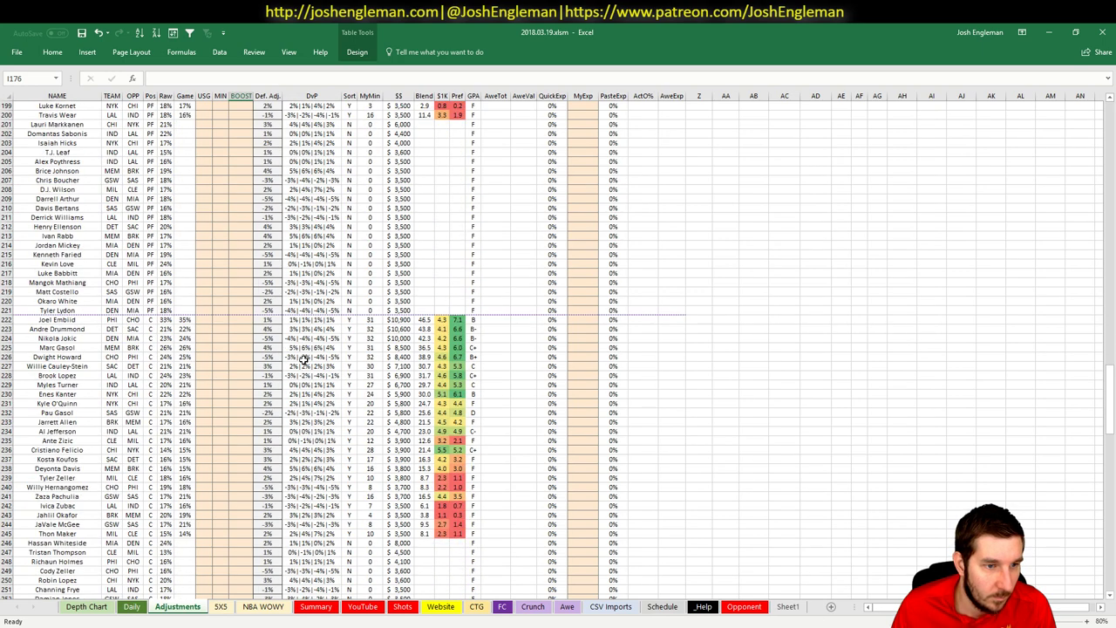
{"action": "left_click", "coordinate": [240, 347]}
{"action": "type", "text": "3%"}
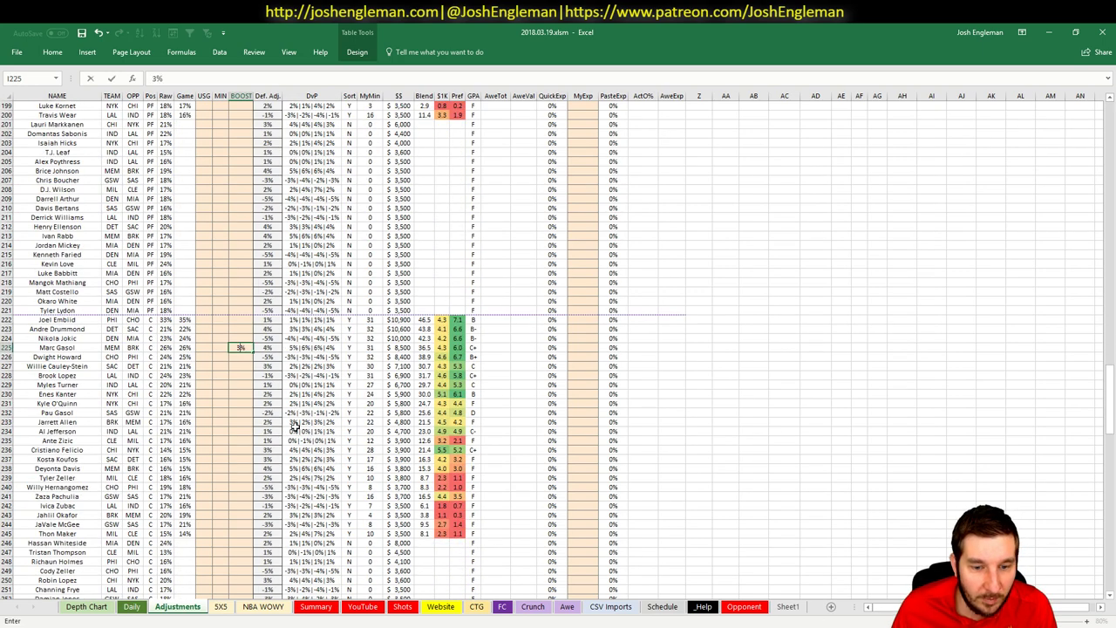
- Return to the YouTube sheet and set the offensive team to MIA
{"action": "left_click", "coordinate": [363, 610]}
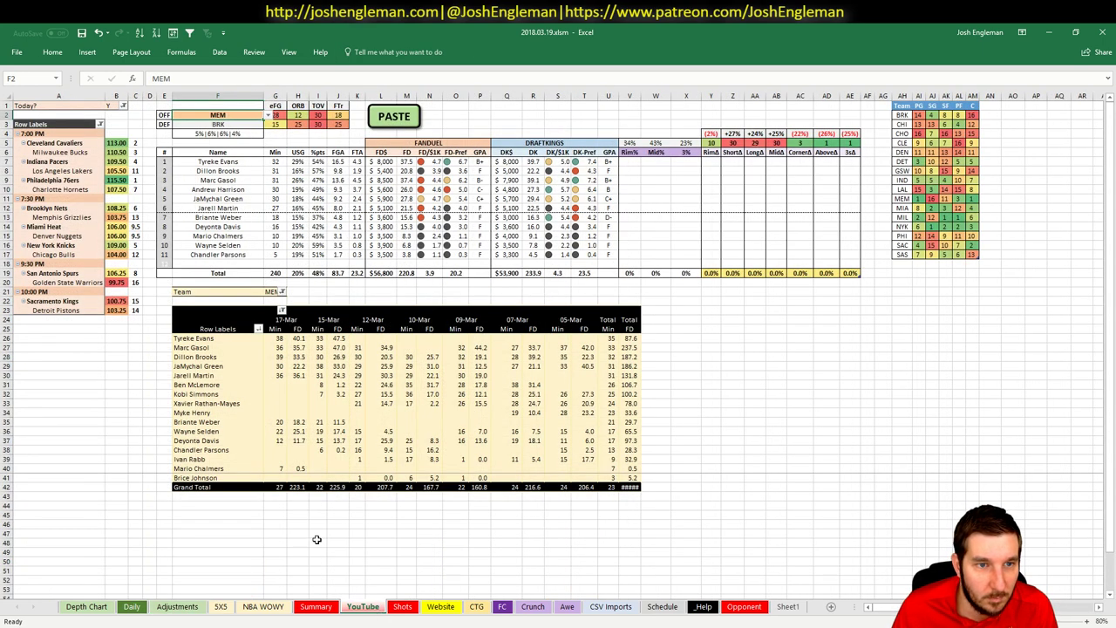
{"action": "left_click", "coordinate": [801, 348]}
{"action": "left_click", "coordinate": [192, 114]}
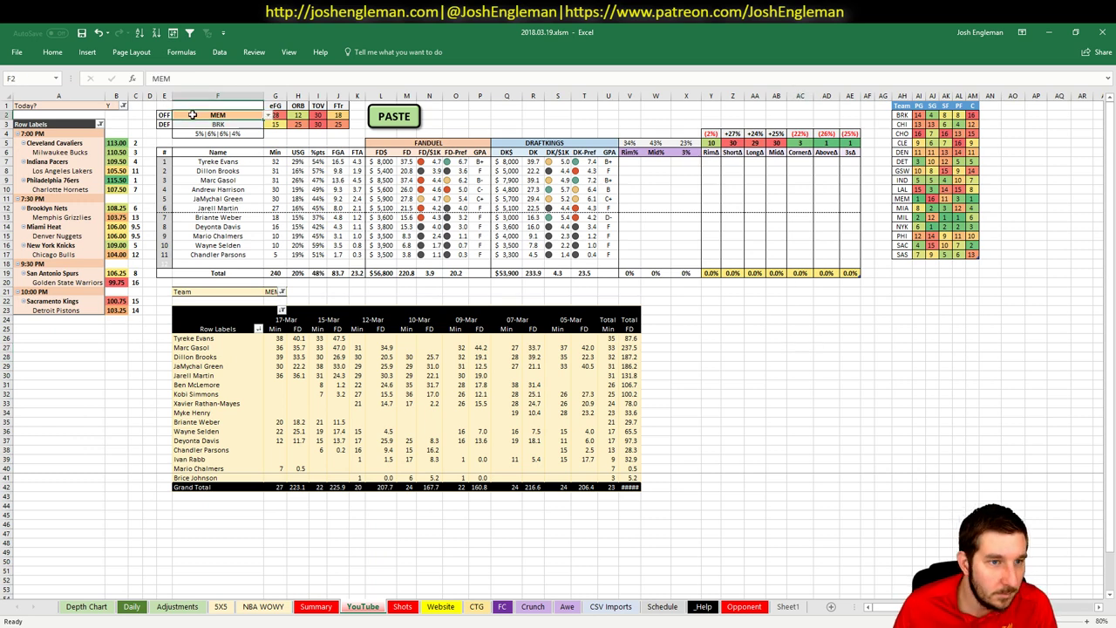
{"action": "type", "text": "MIA"}
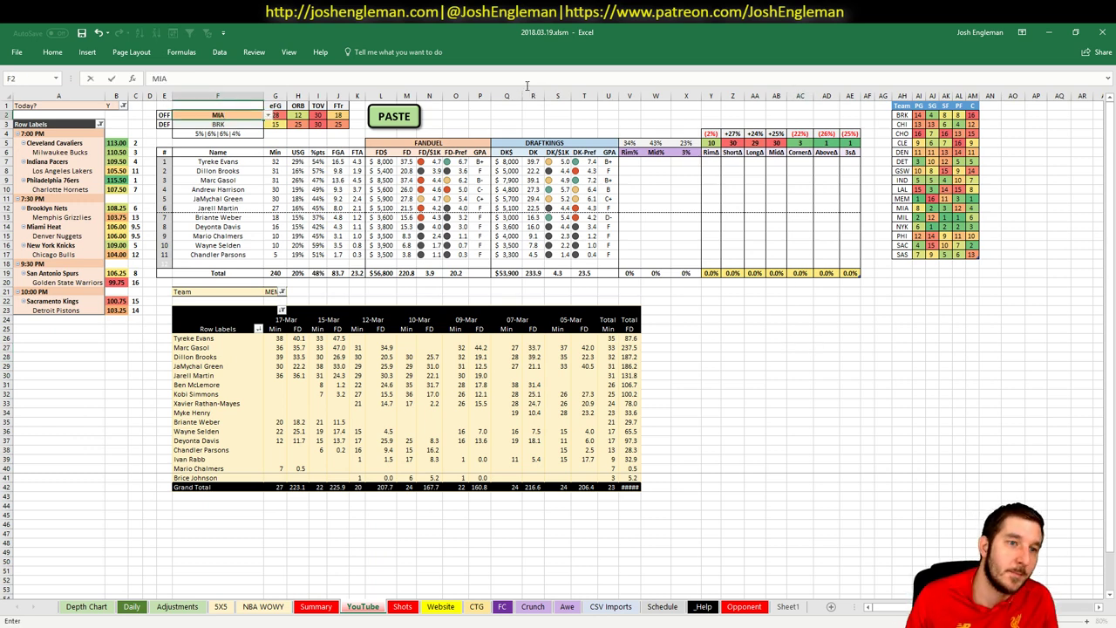
{"action": "key", "text": "Return"}
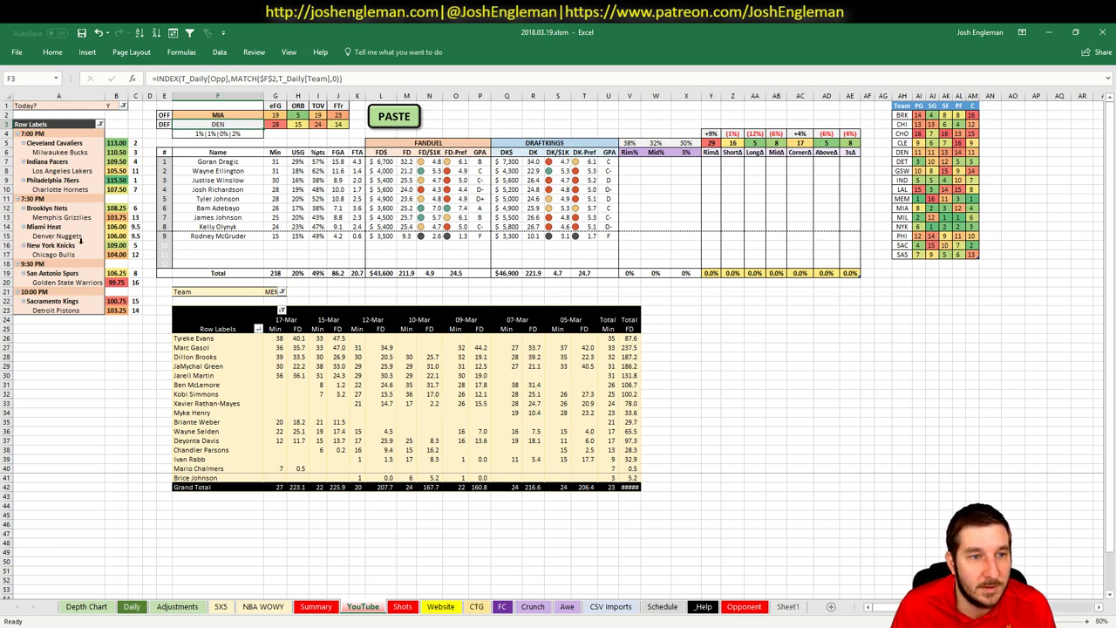
{"action": "left_click", "coordinate": [776, 357]}
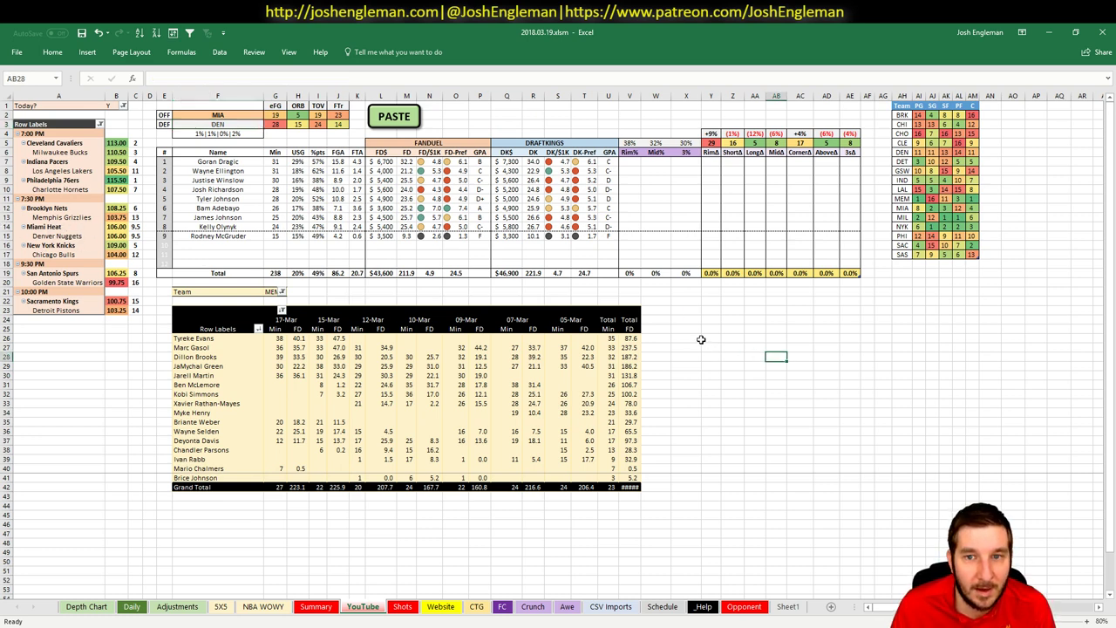
- Filter the recent-games log to team MIA
{"action": "left_click", "coordinate": [273, 289]}
{"action": "type", "text": "MIA"}
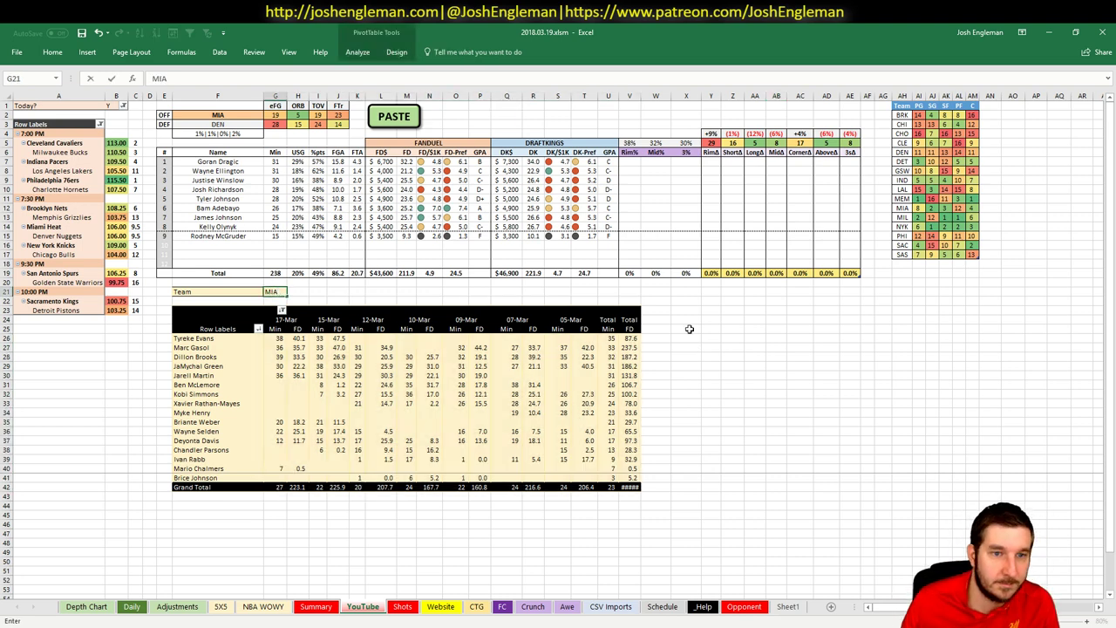
{"action": "key", "text": "Return"}
{"action": "left_click", "coordinate": [740, 365]}
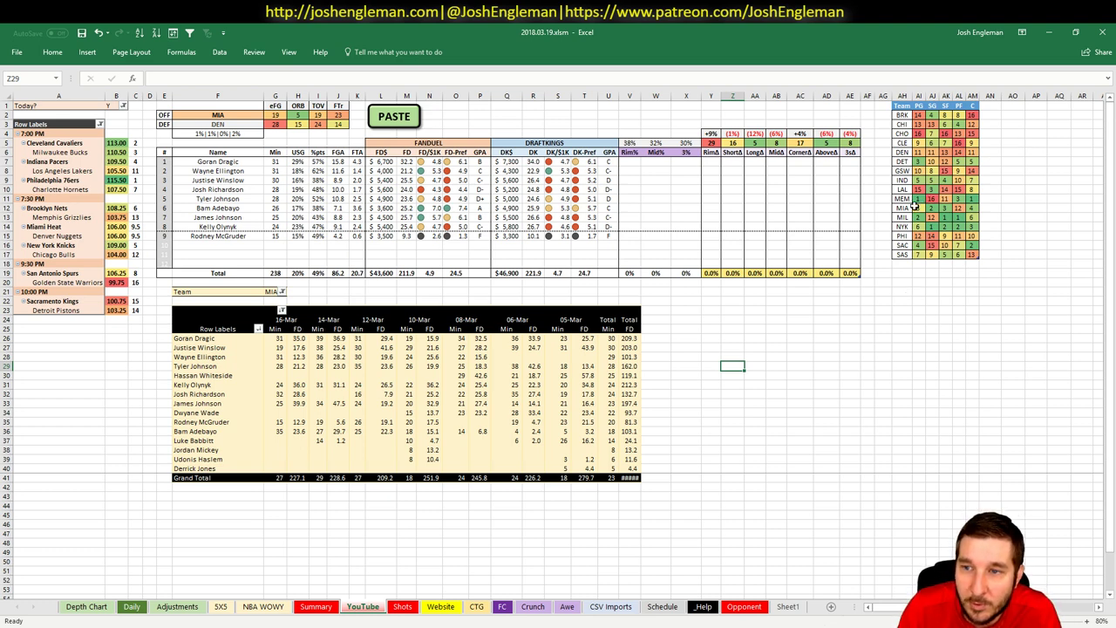
- Check Miami's matchup ranks by position and Kelly Olynyk's FanDuel points for 12-Mar
{"action": "left_click_drag", "start_coordinate": [919, 208], "coordinate": [959, 206]}
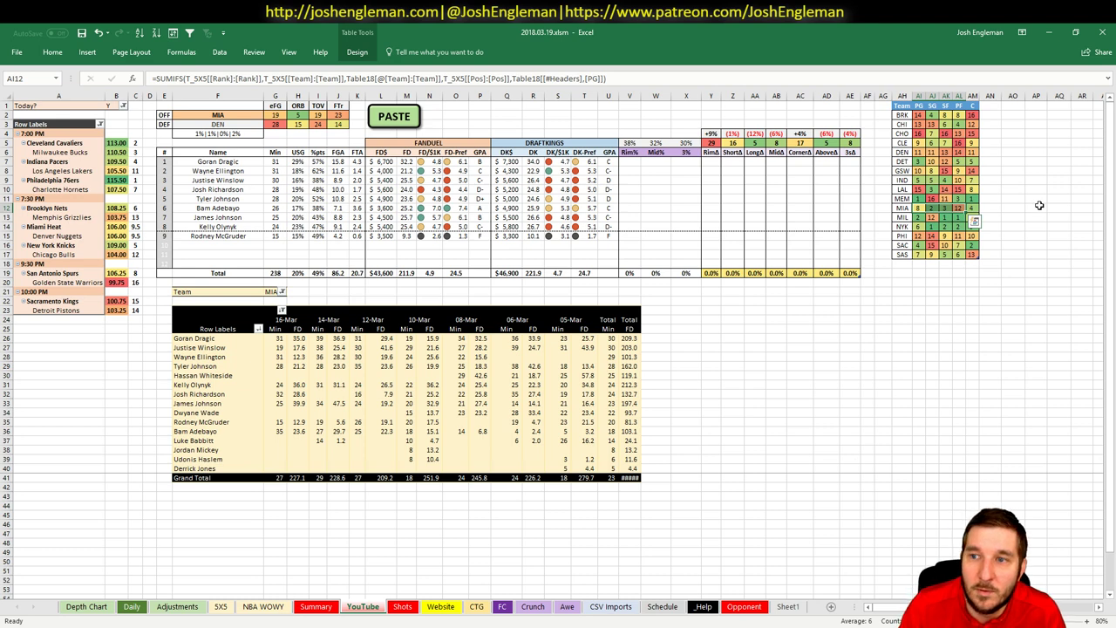
{"action": "left_click", "coordinate": [1017, 208]}
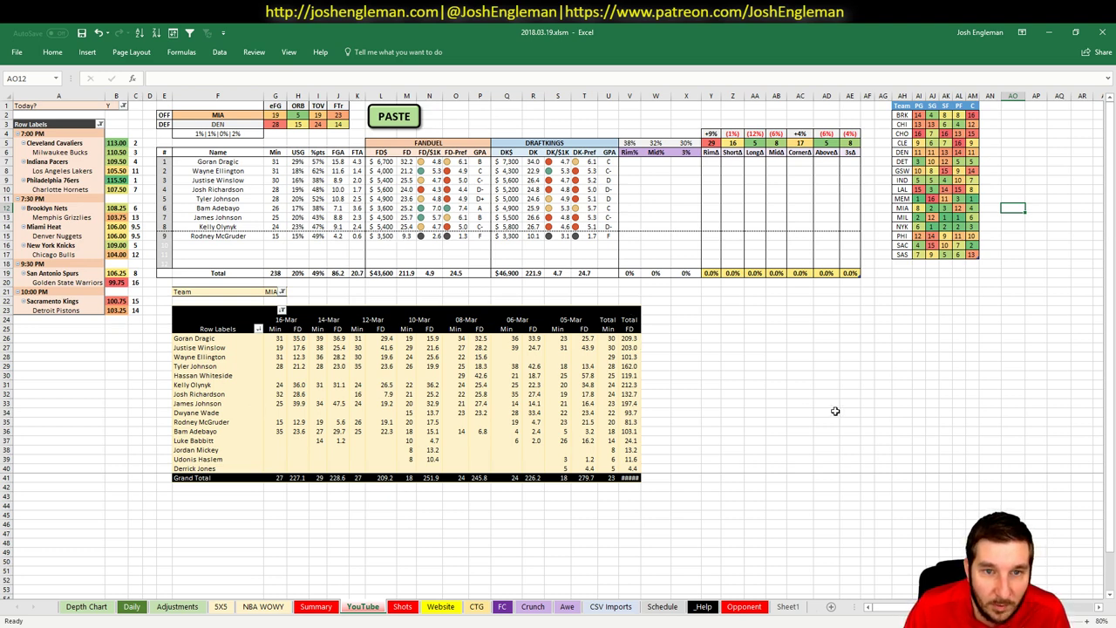
{"action": "left_click", "coordinate": [384, 384]}
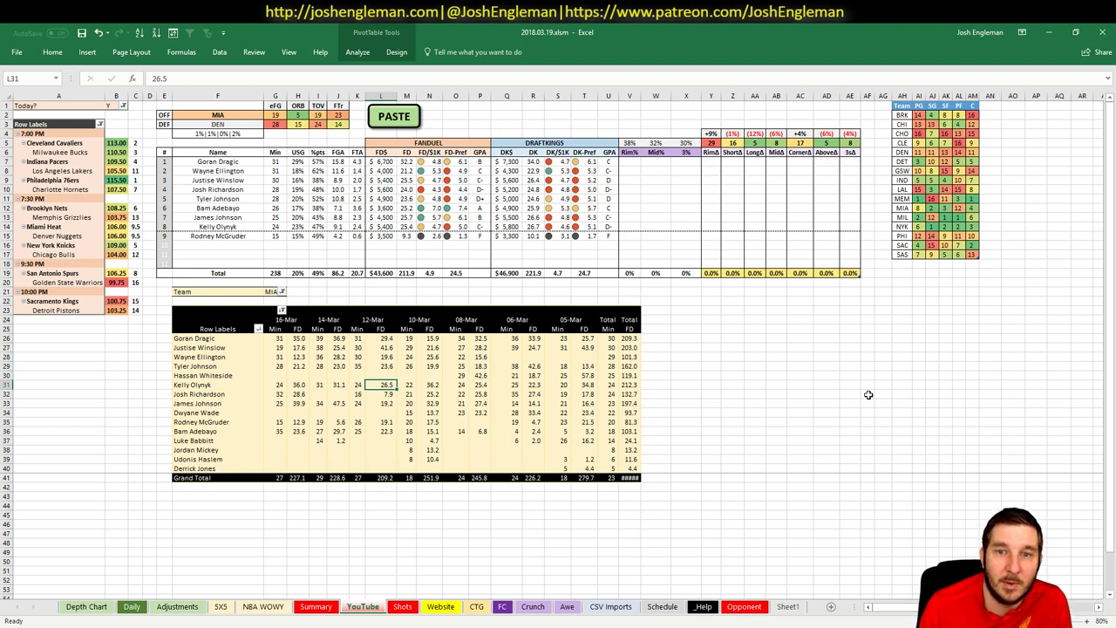
- Set the offensive team to DEN and check Denver's matchup ranks by position, including center
{"action": "left_click", "coordinate": [232, 115]}
{"action": "type", "text": "DEN"}
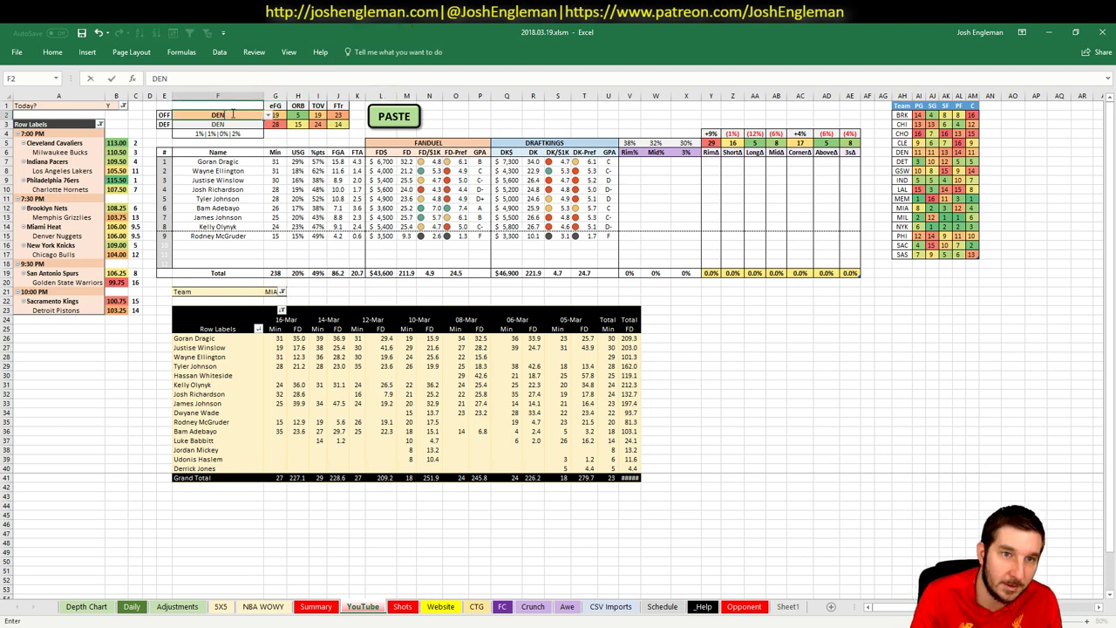
{"action": "key", "text": "Return"}
{"action": "left_click", "coordinate": [887, 413]}
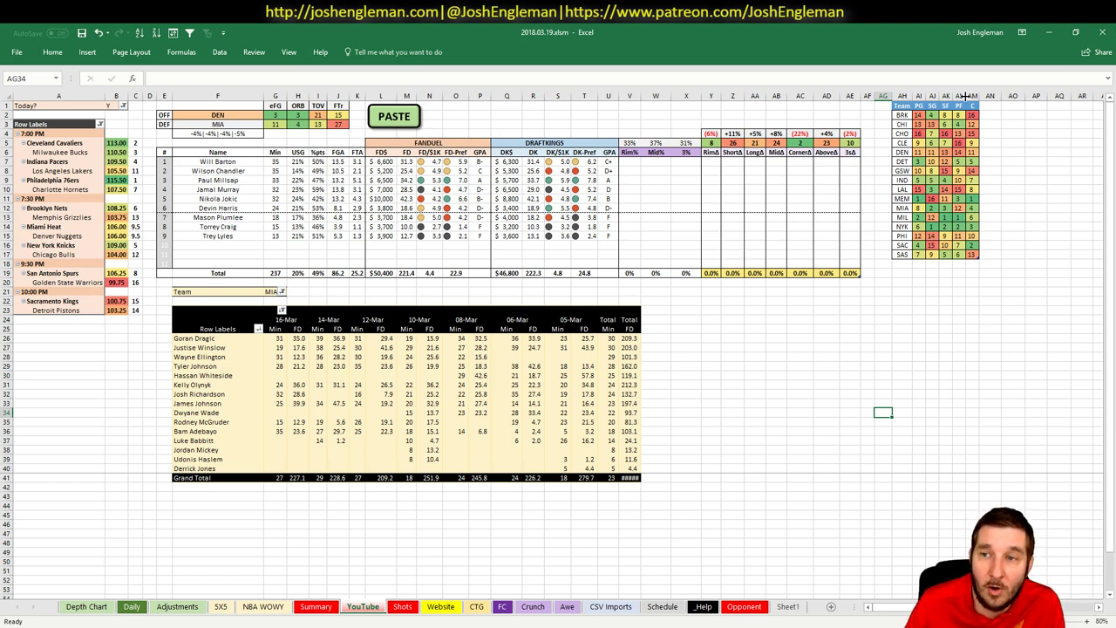
{"action": "left_click_drag", "start_coordinate": [922, 153], "coordinate": [978, 154]}
{"action": "left_click", "coordinate": [973, 153]}
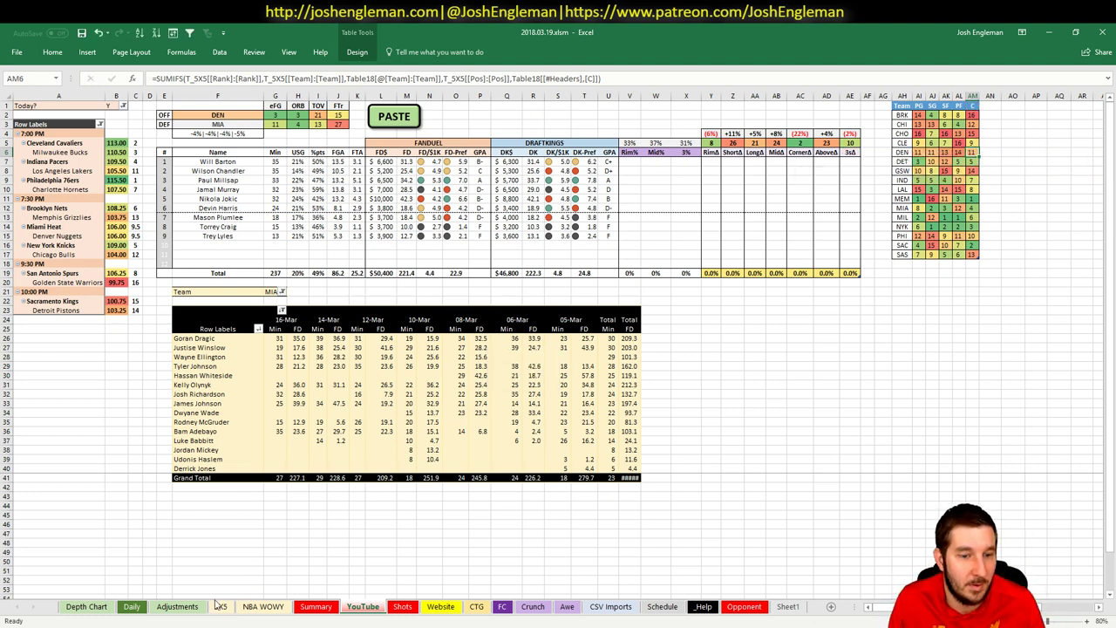
- Filter the recent-games log to team DEN
{"action": "left_click", "coordinate": [275, 291]}
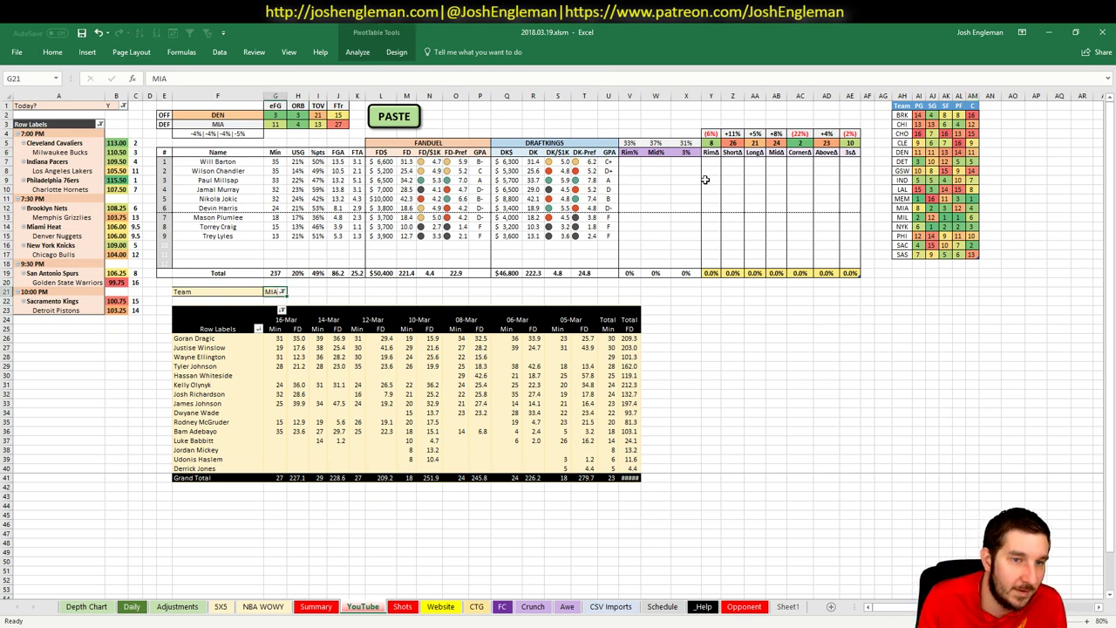
{"action": "type", "text": "DEN"}
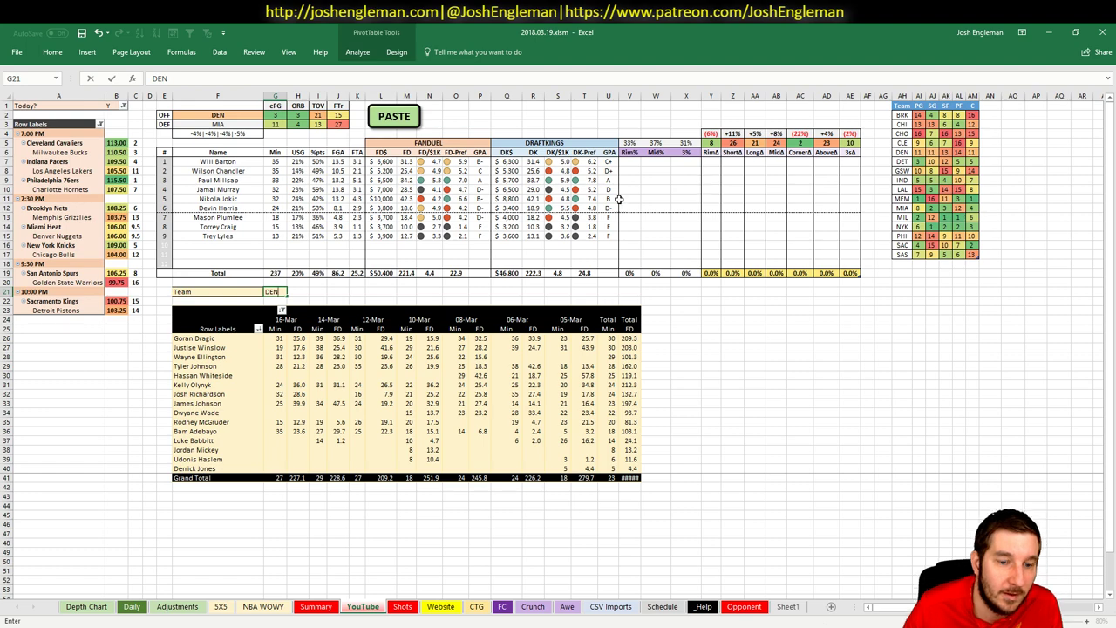
{"action": "key", "text": "Return"}
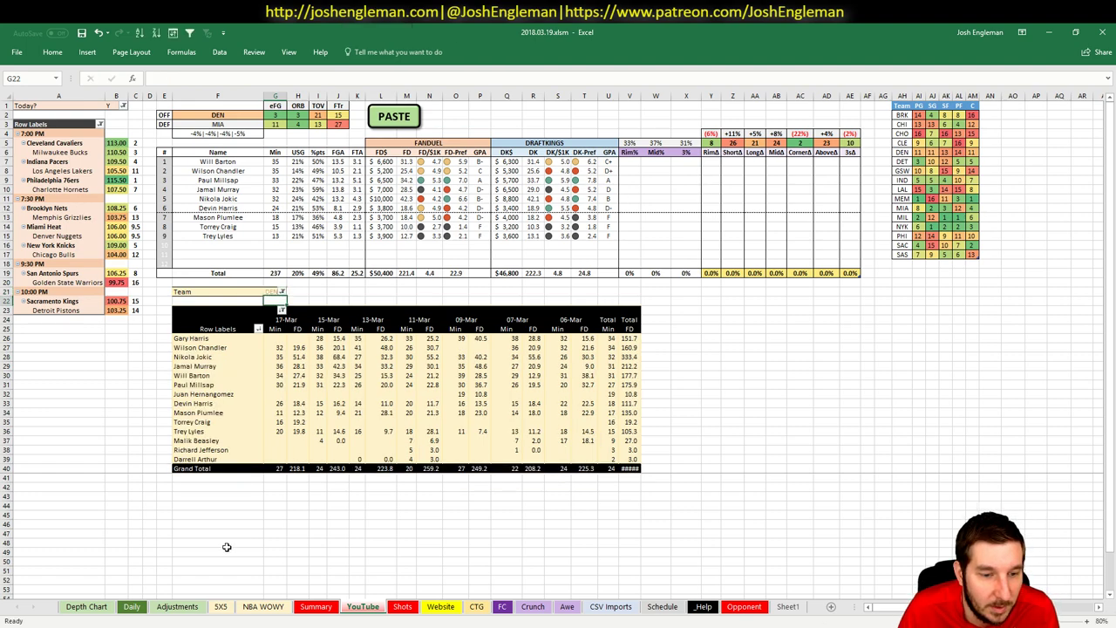
- Set Paul Millsap's boost to -5% on the Adjustments sheet
{"action": "left_click", "coordinate": [179, 607]}
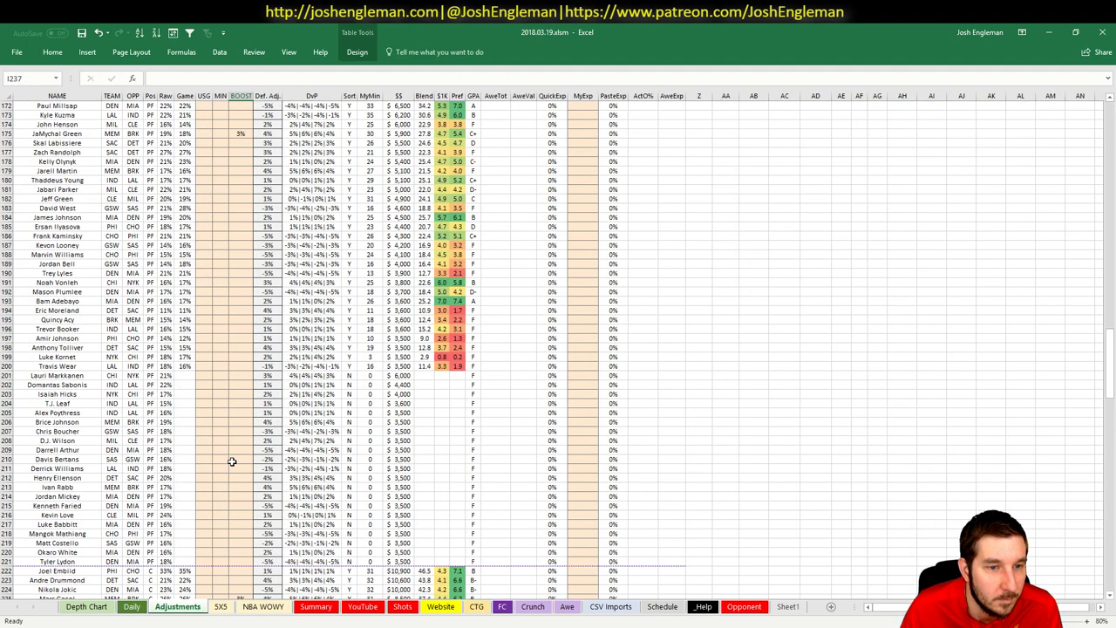
{"action": "scroll", "coordinate": [232, 461], "scroll_direction": "up", "scroll_amount": 5}
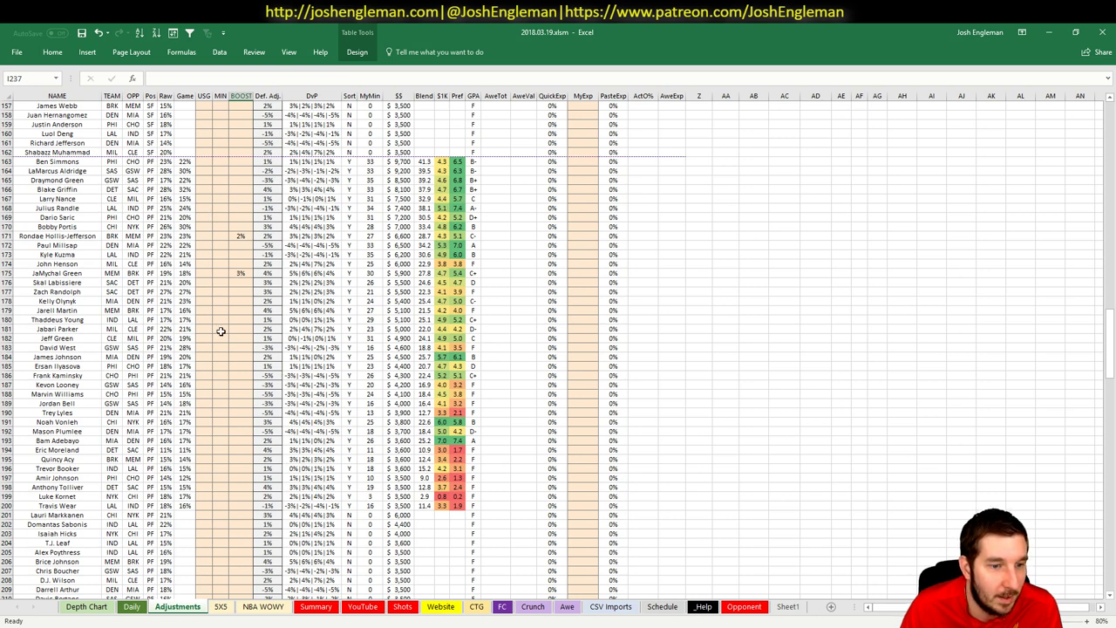
{"action": "left_click", "coordinate": [237, 245]}
{"action": "type", "text": "-"}
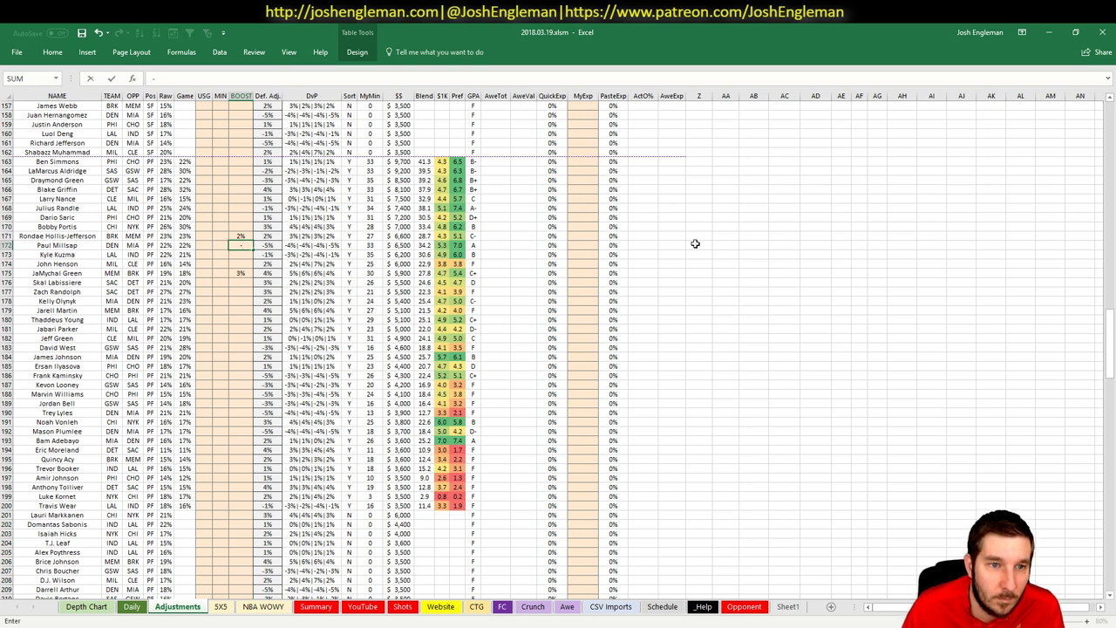
{"action": "type", "text": "5"}
{"action": "key", "text": "Return"}
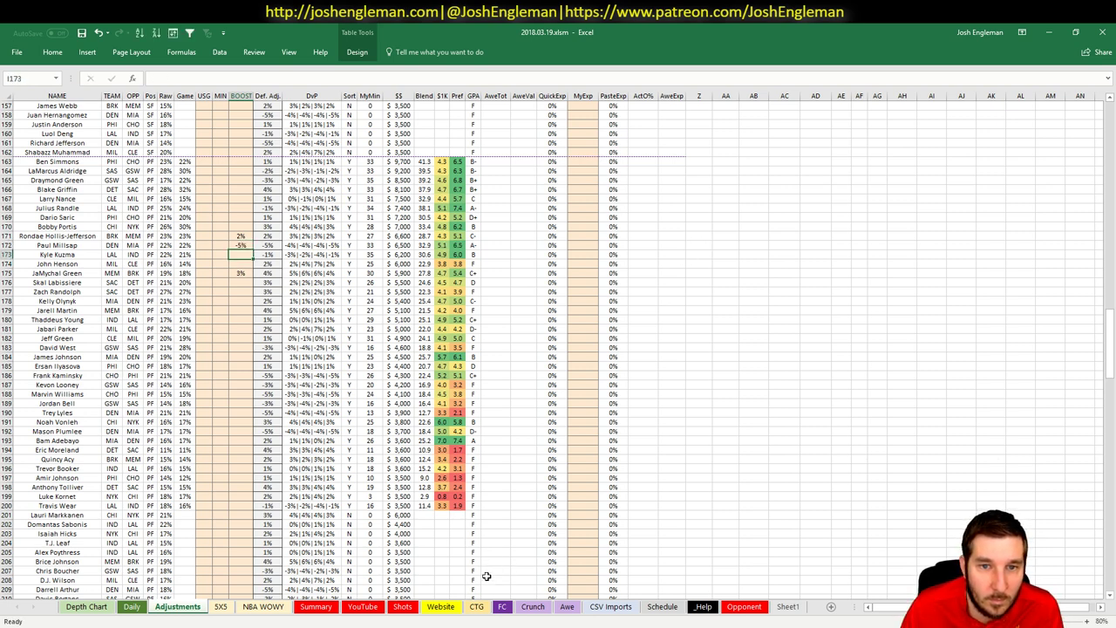
- Refresh the player pivot table on the Summary sheet with the updated projections
{"action": "left_click", "coordinate": [370, 608]}
{"action": "left_click", "coordinate": [322, 611]}
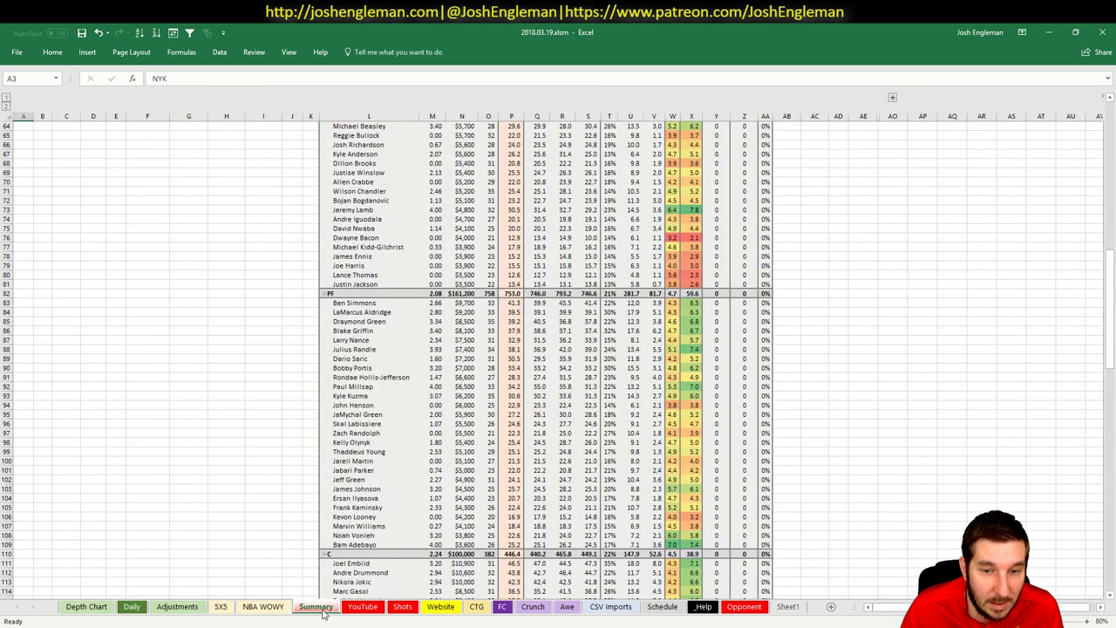
{"action": "scroll", "coordinate": [655, 356], "scroll_direction": "down", "scroll_amount": 1}
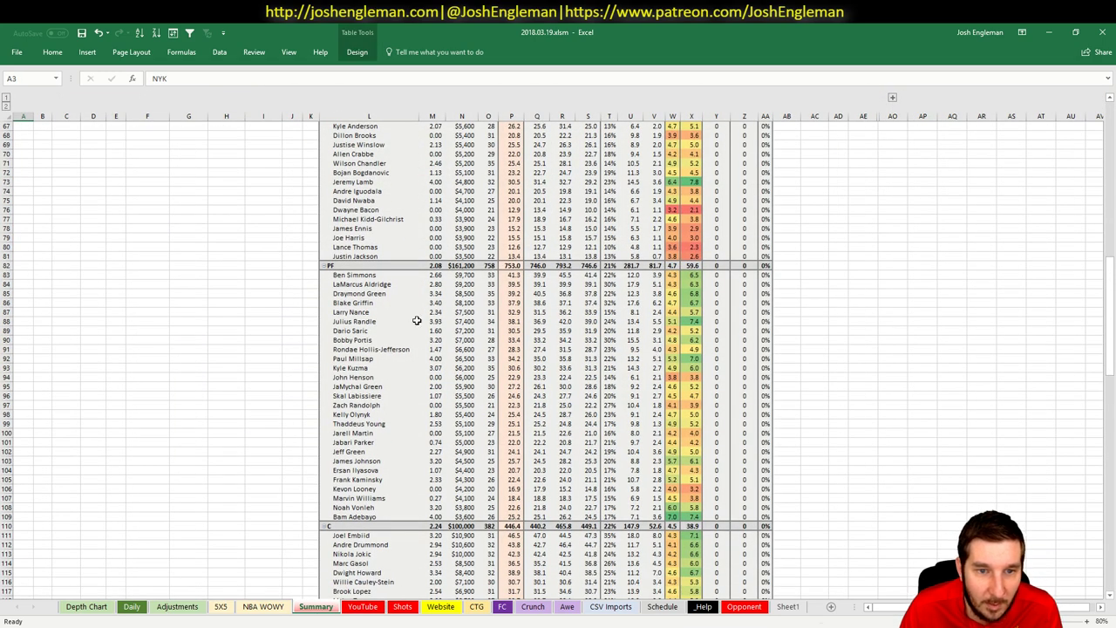
{"action": "left_click", "coordinate": [590, 359]}
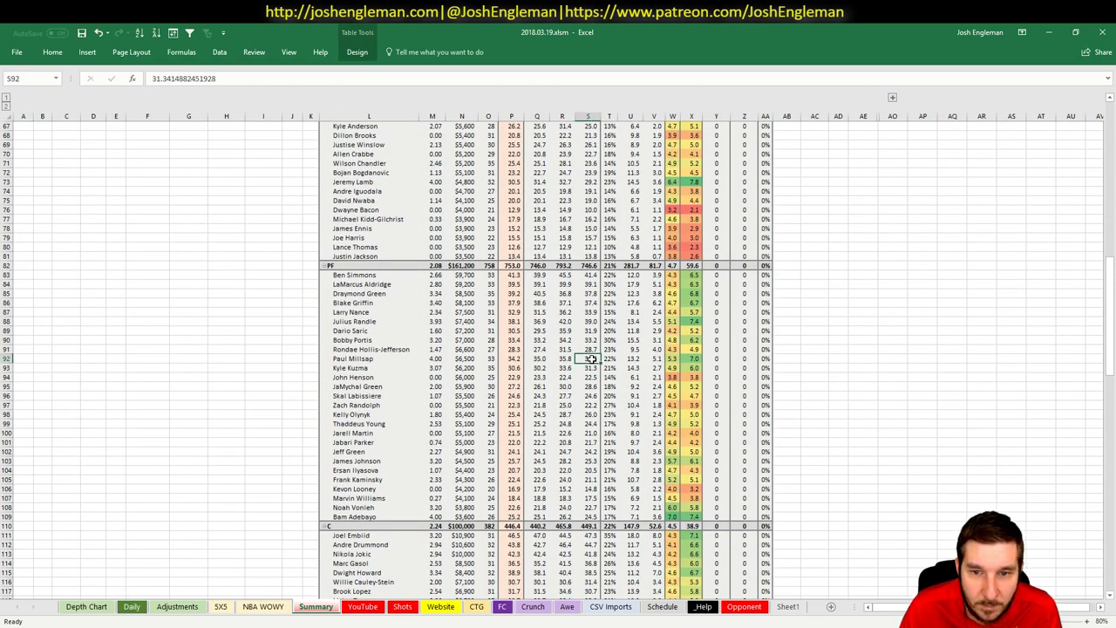
{"action": "right_click", "coordinate": [516, 407]}
{"action": "left_click", "coordinate": [551, 452]}
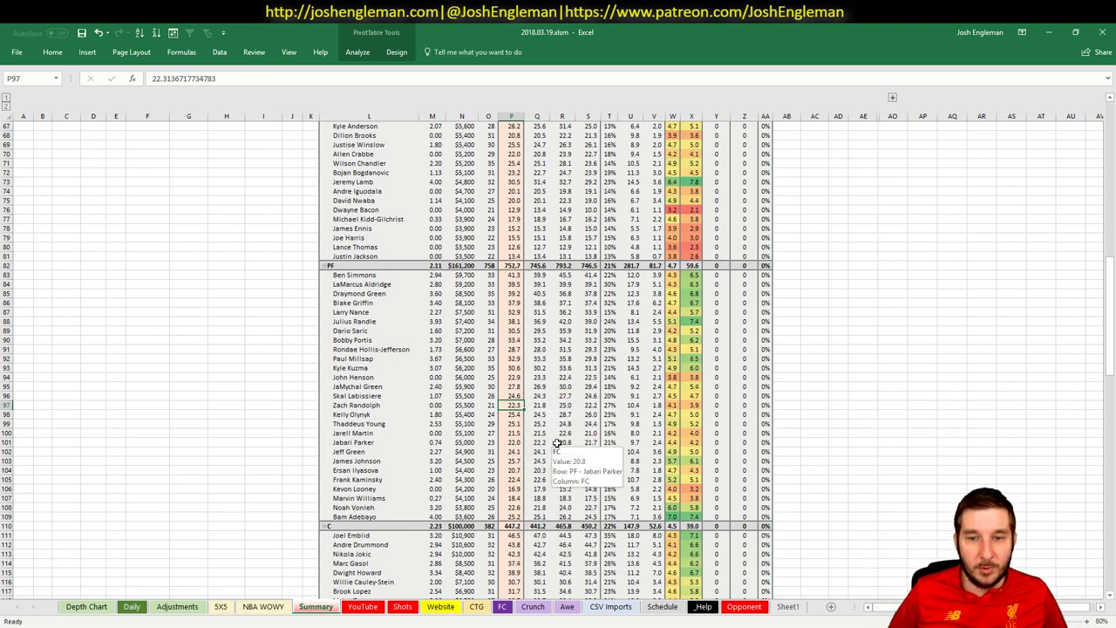
- Check Paul Millsap's value against the other power forwards on the Daily sheet
{"action": "left_click", "coordinate": [179, 607]}
{"action": "left_click", "coordinate": [132, 607]}
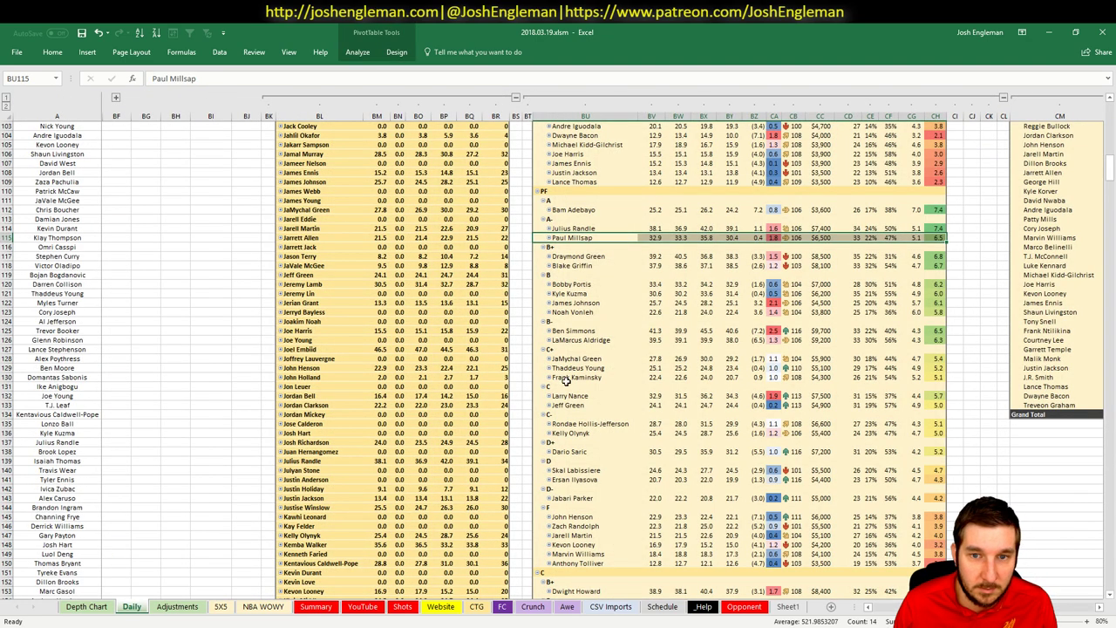
{"action": "left_click", "coordinate": [347, 608]}
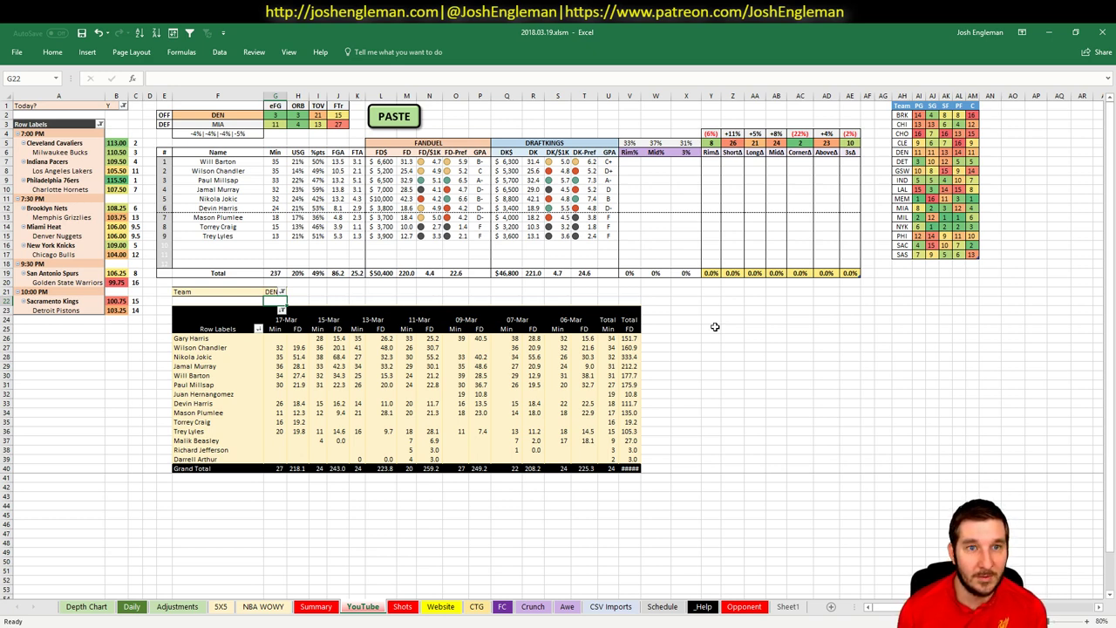
- Set Paul Millsap's boost to -8% on the Adjustments sheet
{"action": "left_click", "coordinate": [179, 607]}
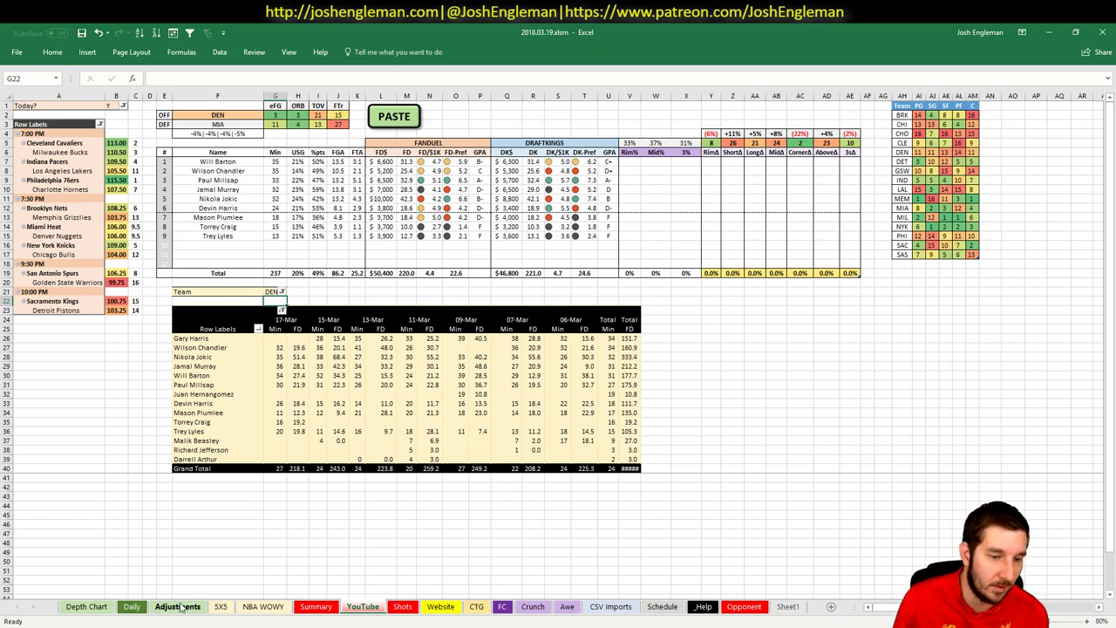
{"action": "key", "text": "Up"}
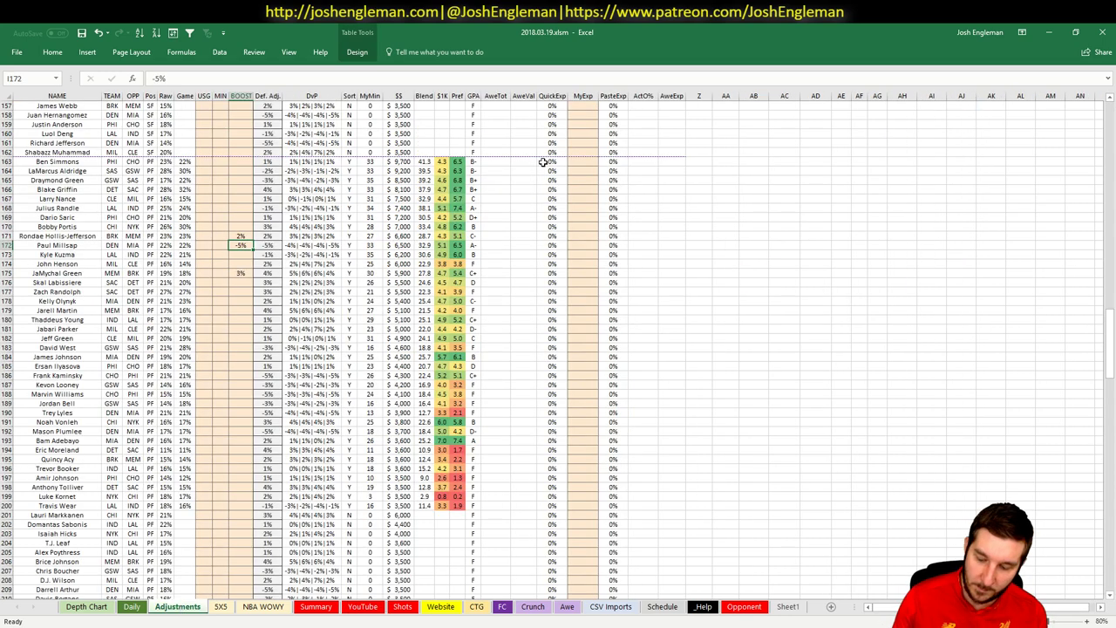
{"action": "type", "text": "-8%"}
{"action": "key", "text": "Return"}
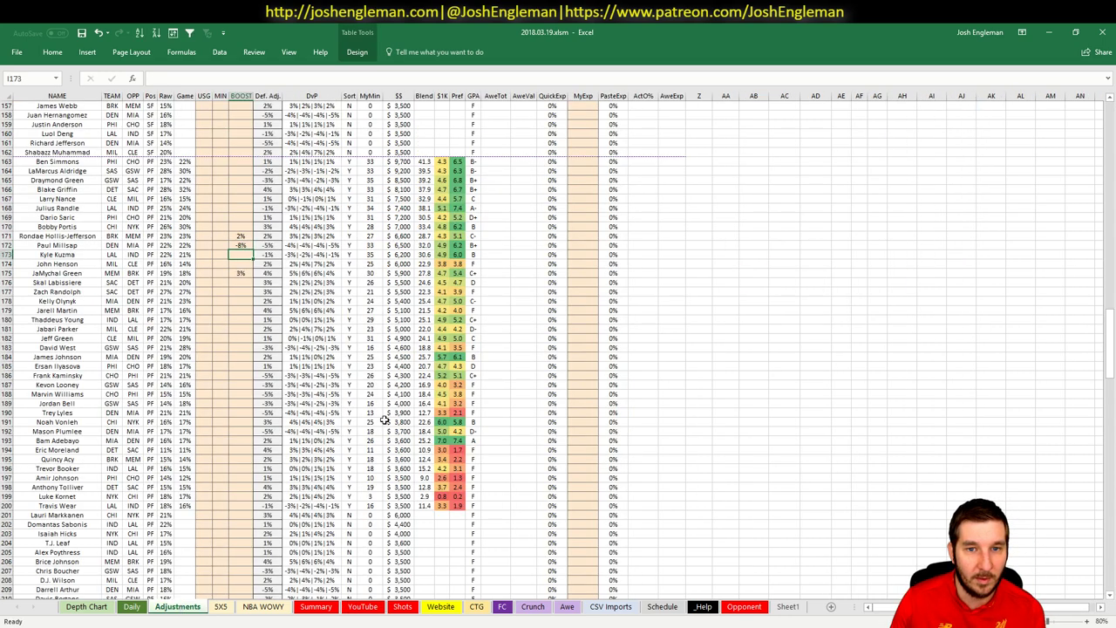
- Set the offensive team on the YouTube sheet to NYK
{"action": "left_click", "coordinate": [365, 607]}
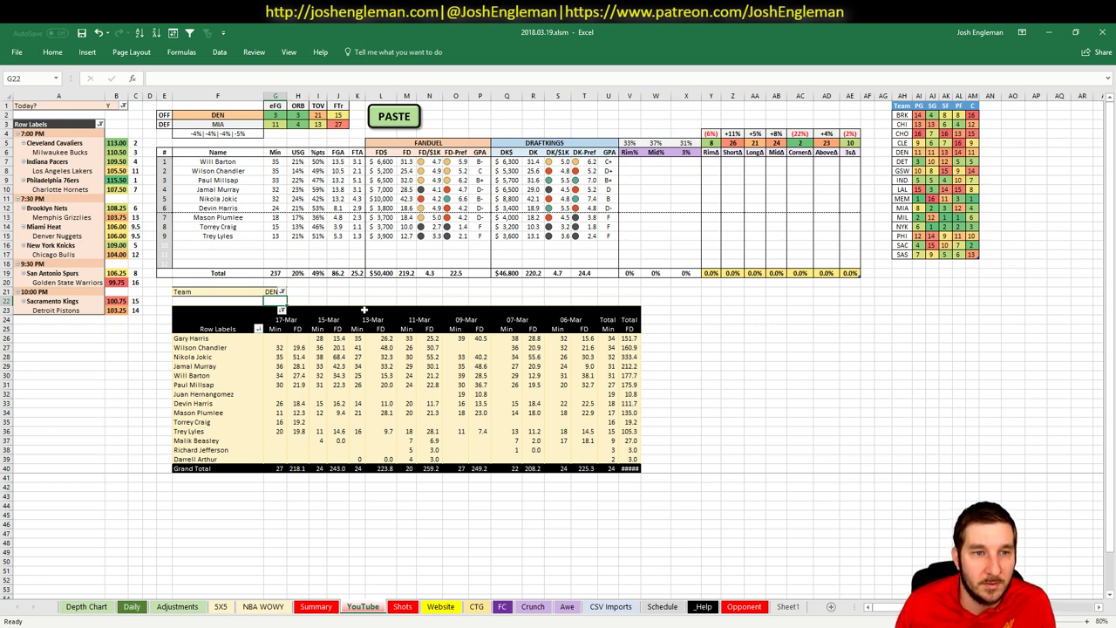
{"action": "left_click", "coordinate": [212, 114]}
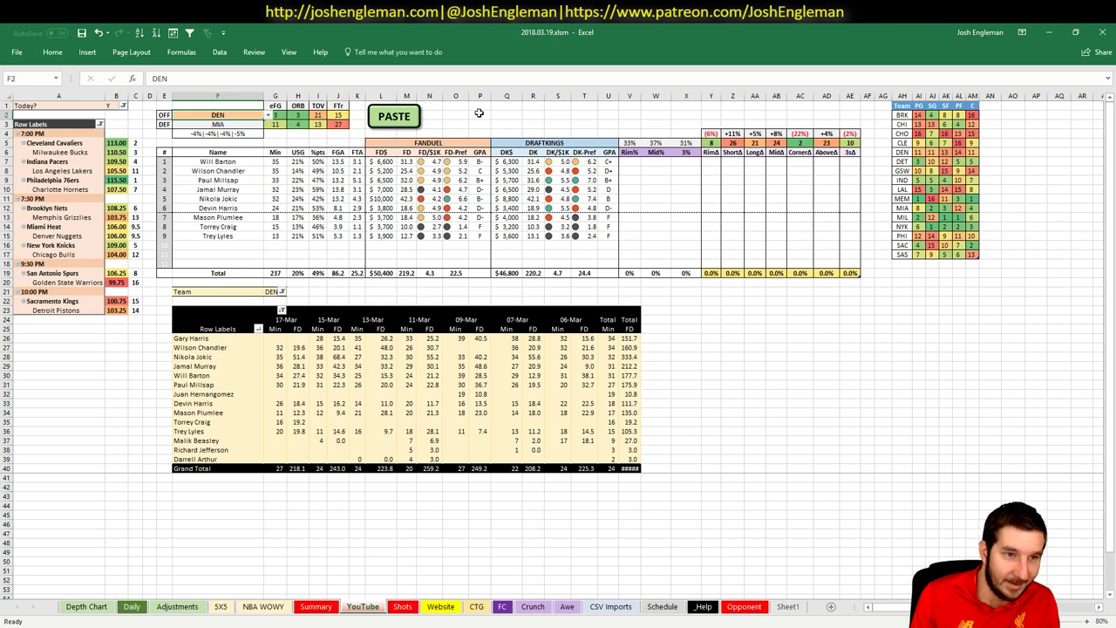
{"action": "type", "text": "NYK"}
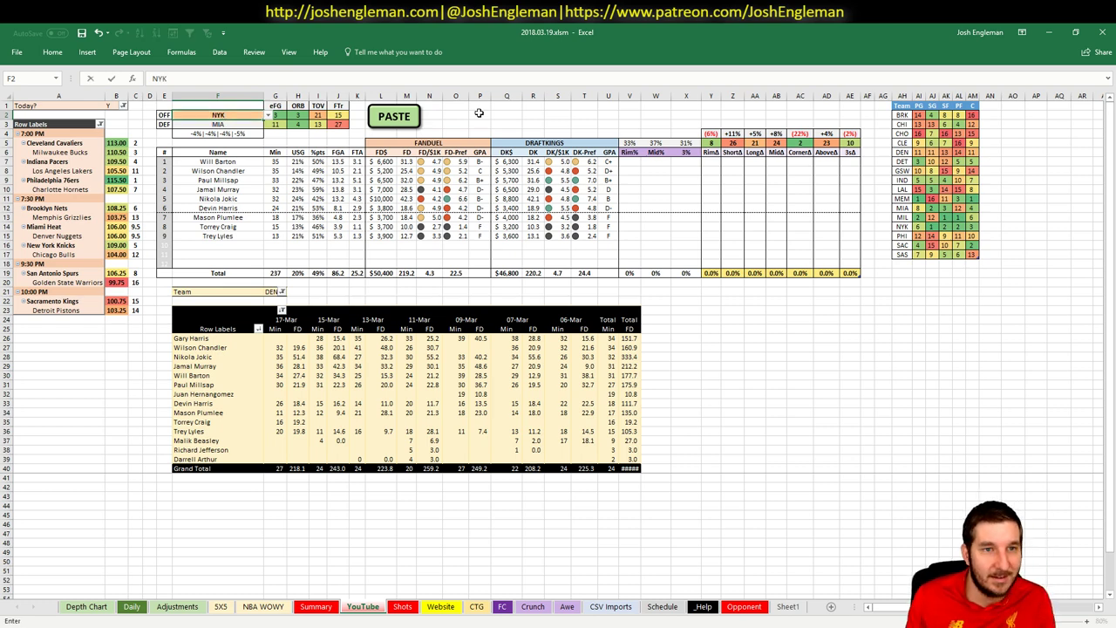
{"action": "key", "text": "Return"}
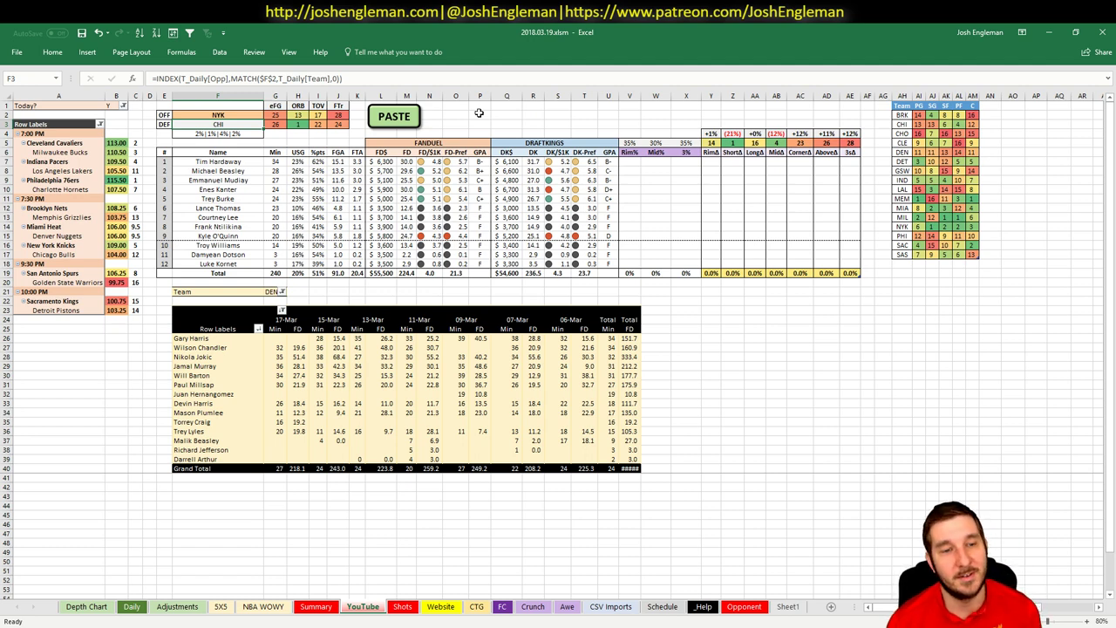
- Filter the recent-games log to team NYK
{"action": "left_click", "coordinate": [271, 294]}
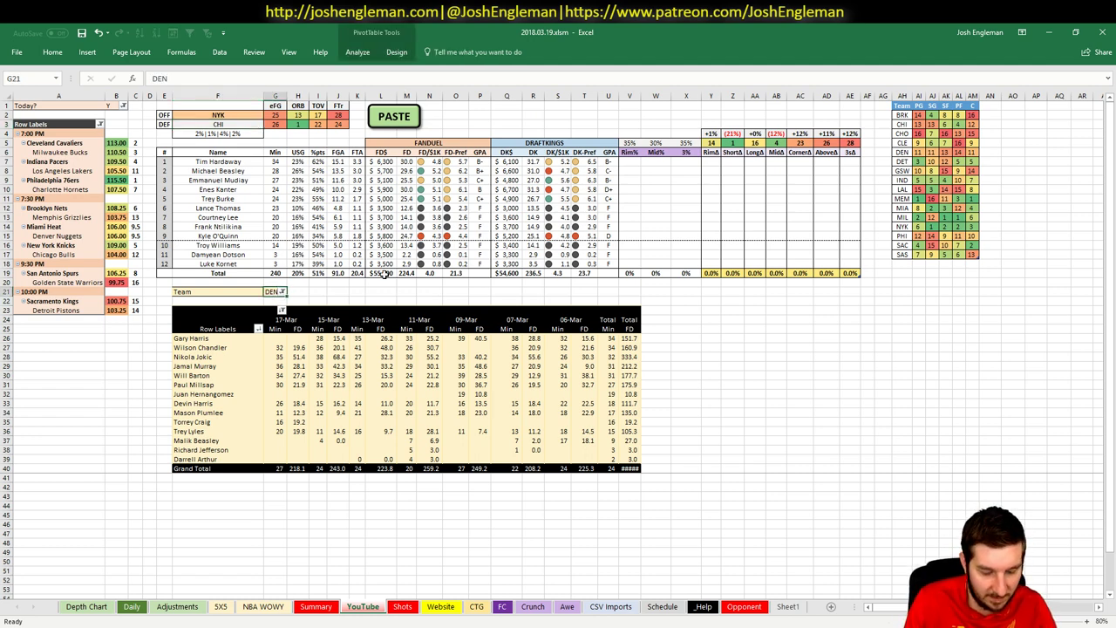
{"action": "type", "text": "NYK"}
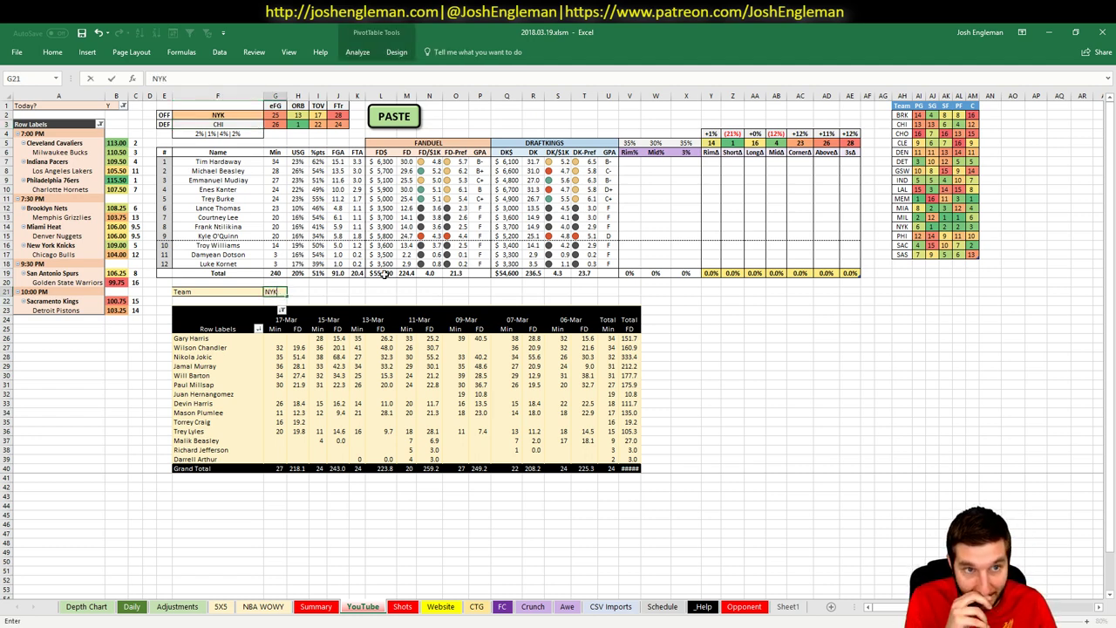
{"action": "key", "text": "Return"}
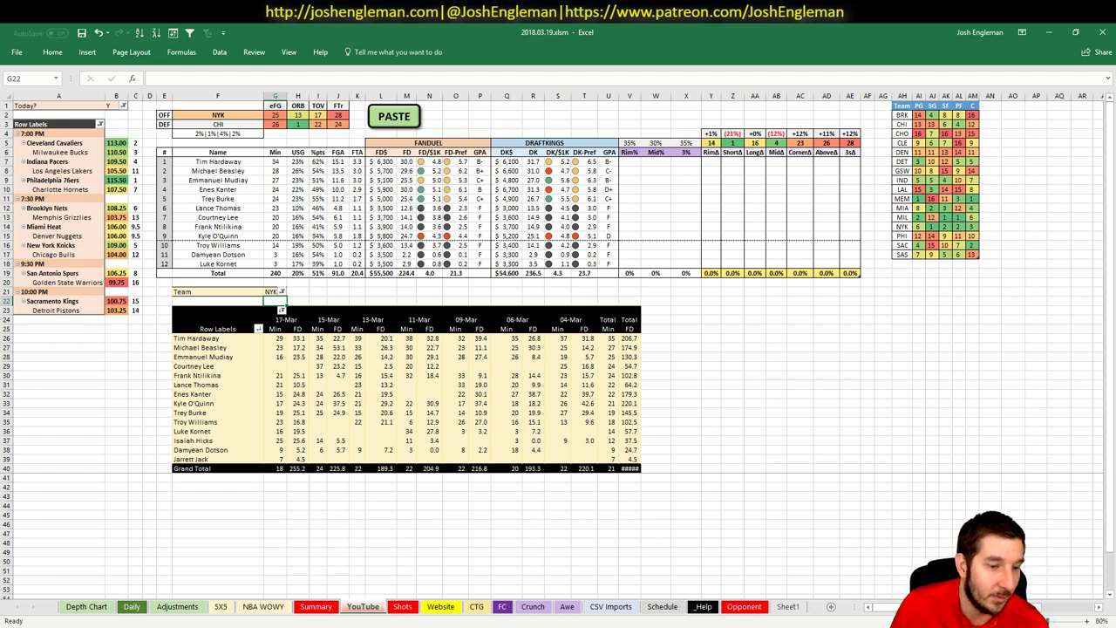
- Switch to FantasyCruncher in the browser, review Tim Hardaway Jr.'s game log, and return to the Excel workbook
{"action": "key", "text": "alt+Tab"}
{"action": "left_click", "coordinate": [171, 32]}
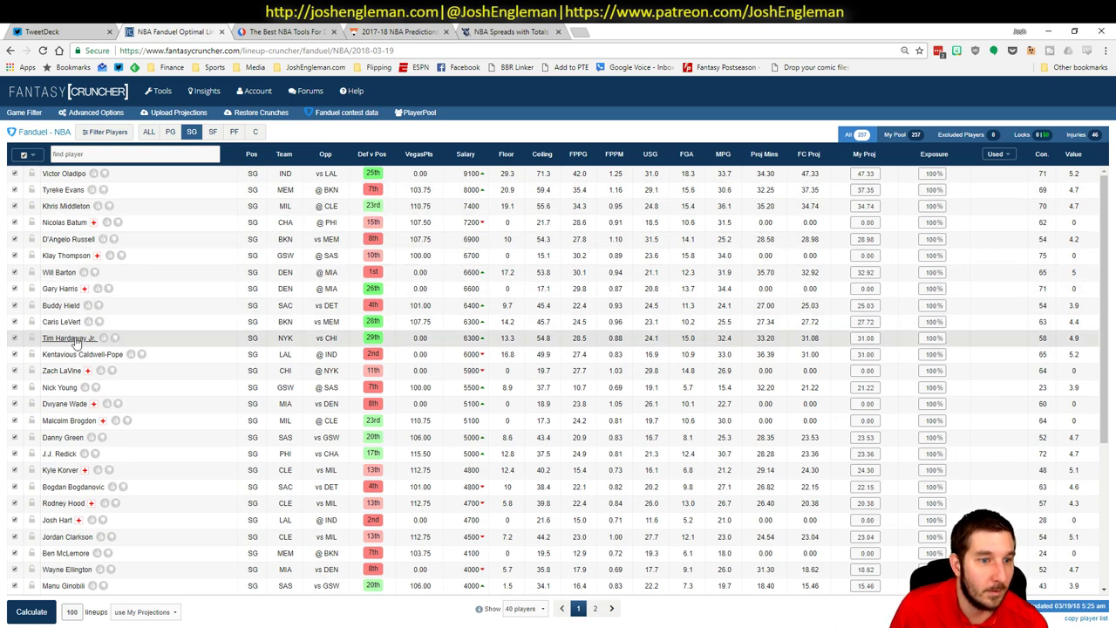
{"action": "left_click", "coordinate": [69, 337]}
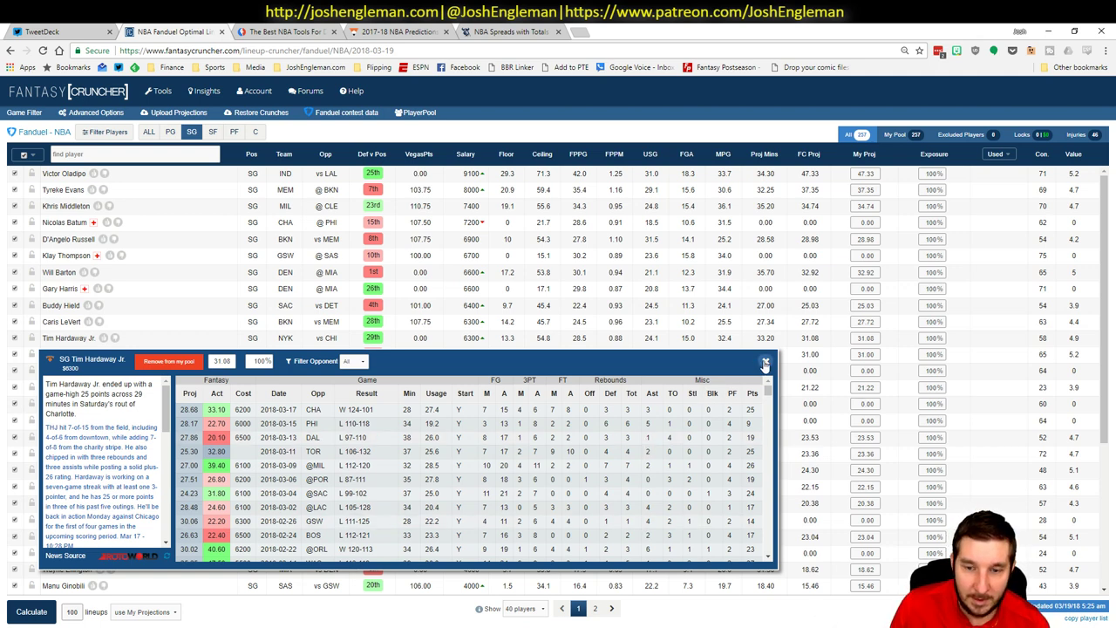
{"action": "left_click", "coordinate": [765, 361]}
{"action": "right_click", "coordinate": [375, 282]}
{"action": "key", "text": "alt+Tab"}
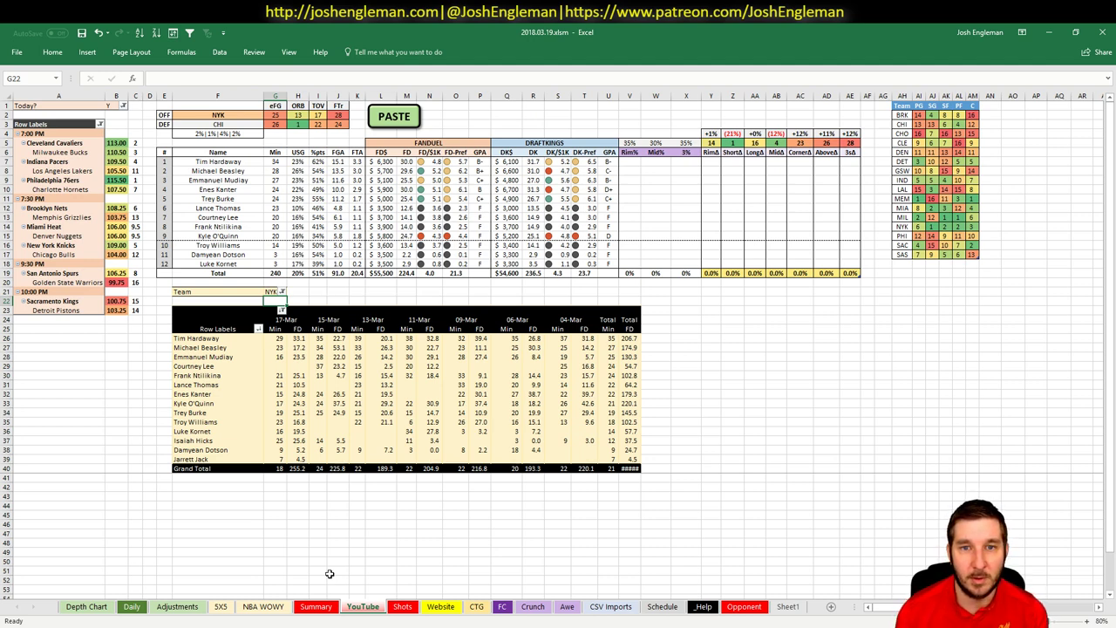
- Change the offensive team on the YouTube sheet to CHI
{"action": "left_click", "coordinate": [218, 114]}
{"action": "type", "text": "CHI"}
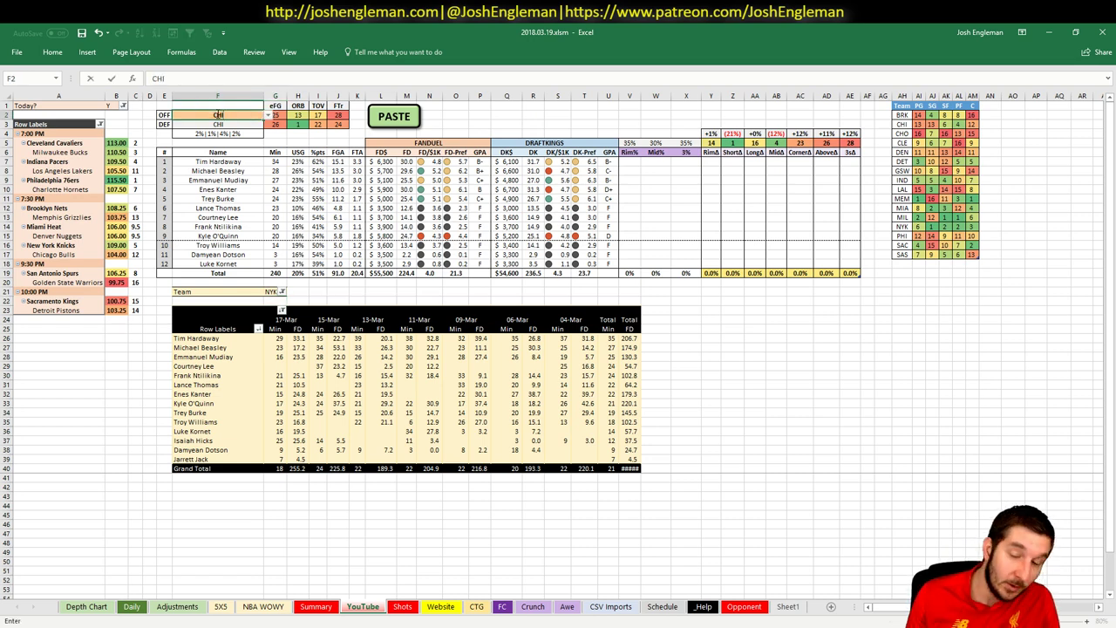
{"action": "key", "text": "Return"}
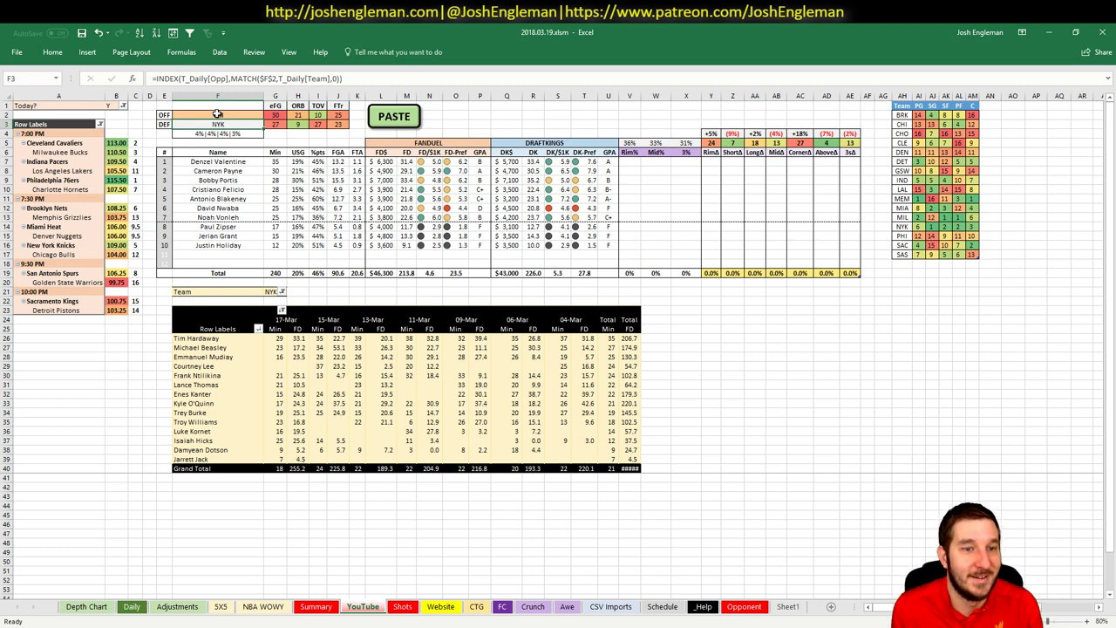
- Filter the recent-games log to team CHI
{"action": "left_click", "coordinate": [272, 291]}
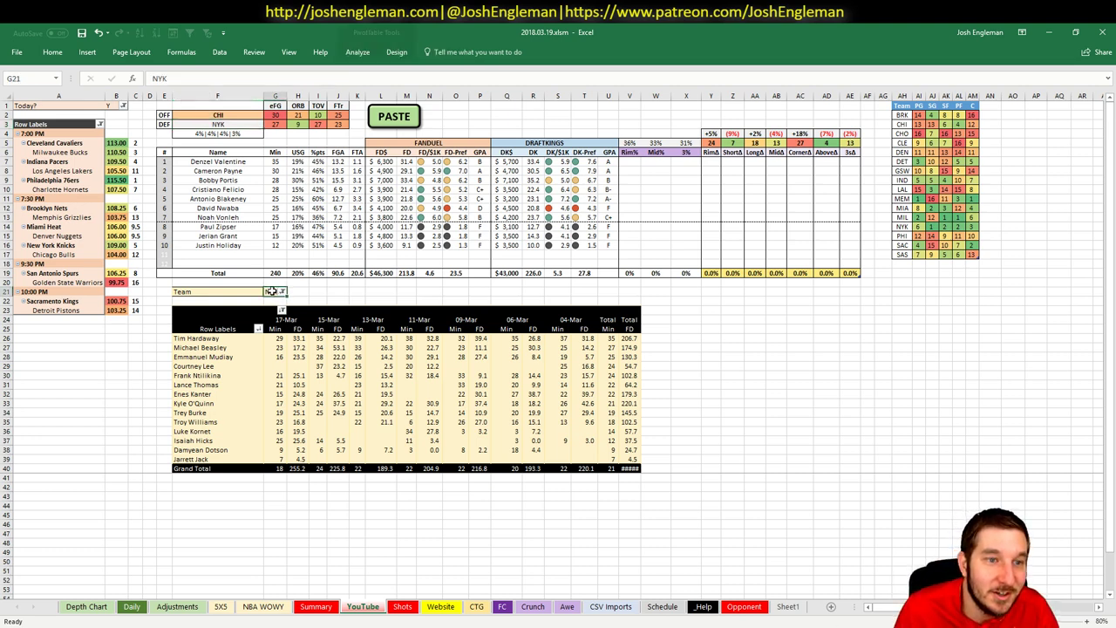
{"action": "type", "text": "CHI"}
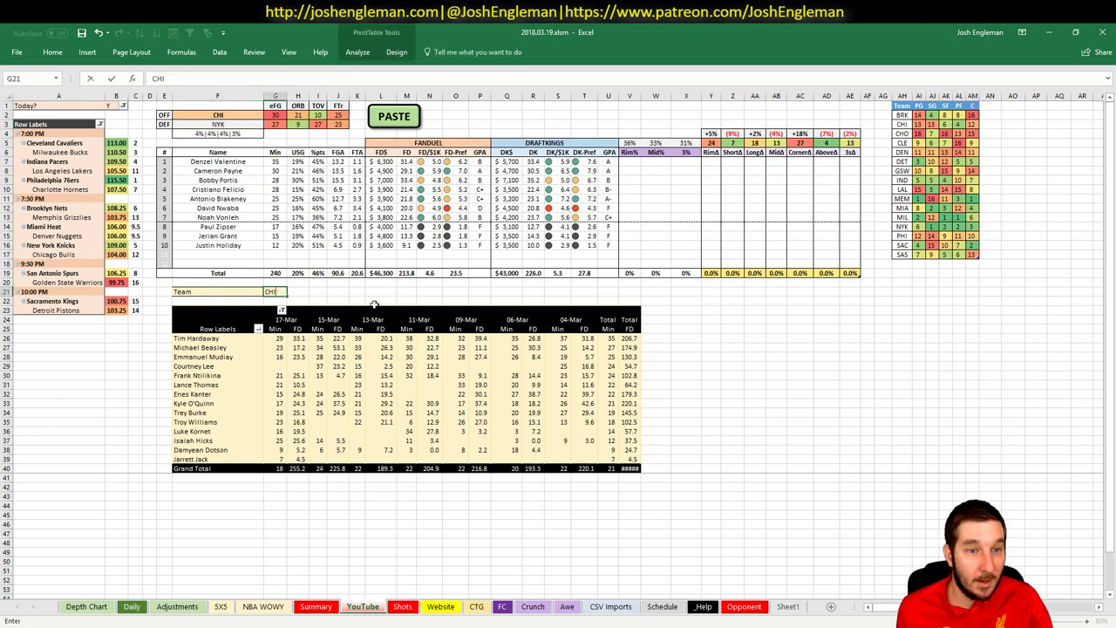
{"action": "key", "text": "Return"}
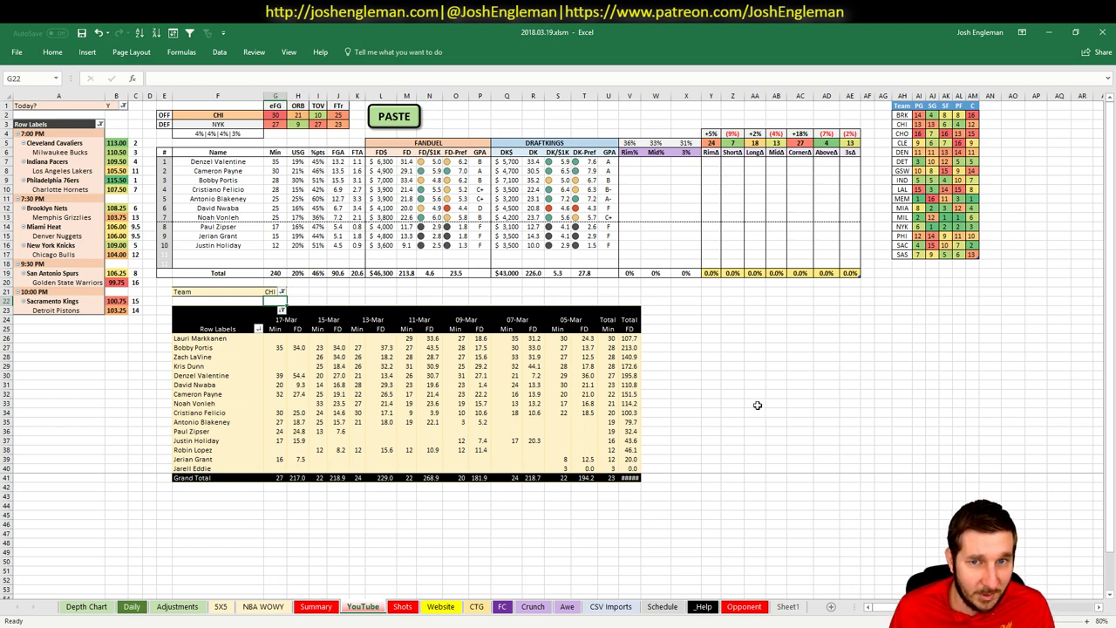
- Check Denzel Valentine's minutes and FanDuel points and Cameron Payne's FanDuel points for 17-Mar in the recent-games log
{"action": "left_click", "coordinate": [277, 375]}
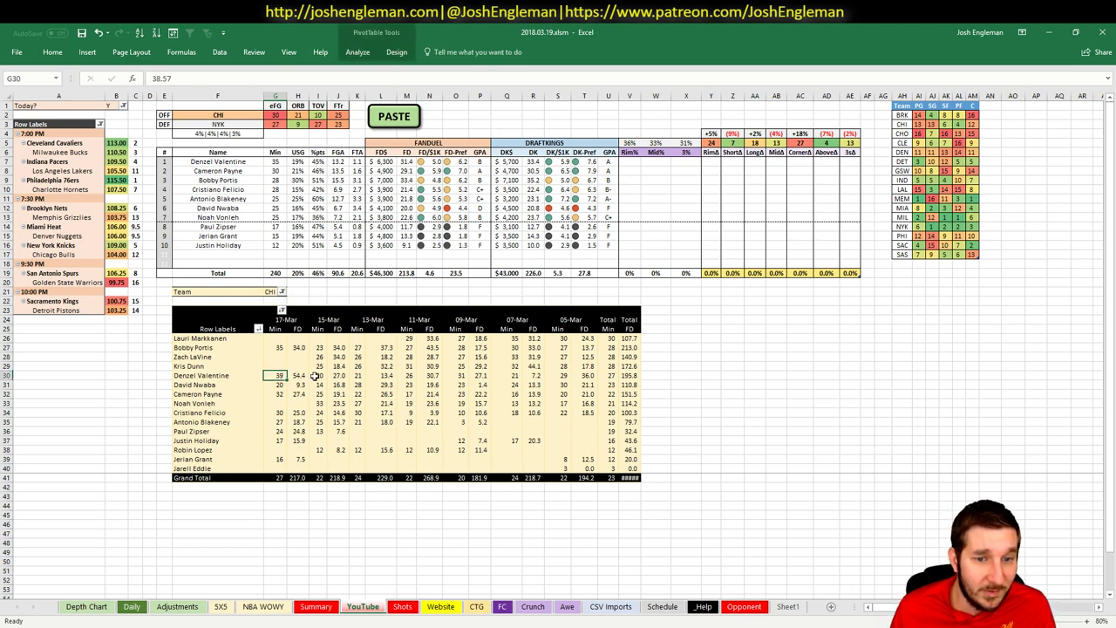
{"action": "left_click", "coordinate": [302, 376]}
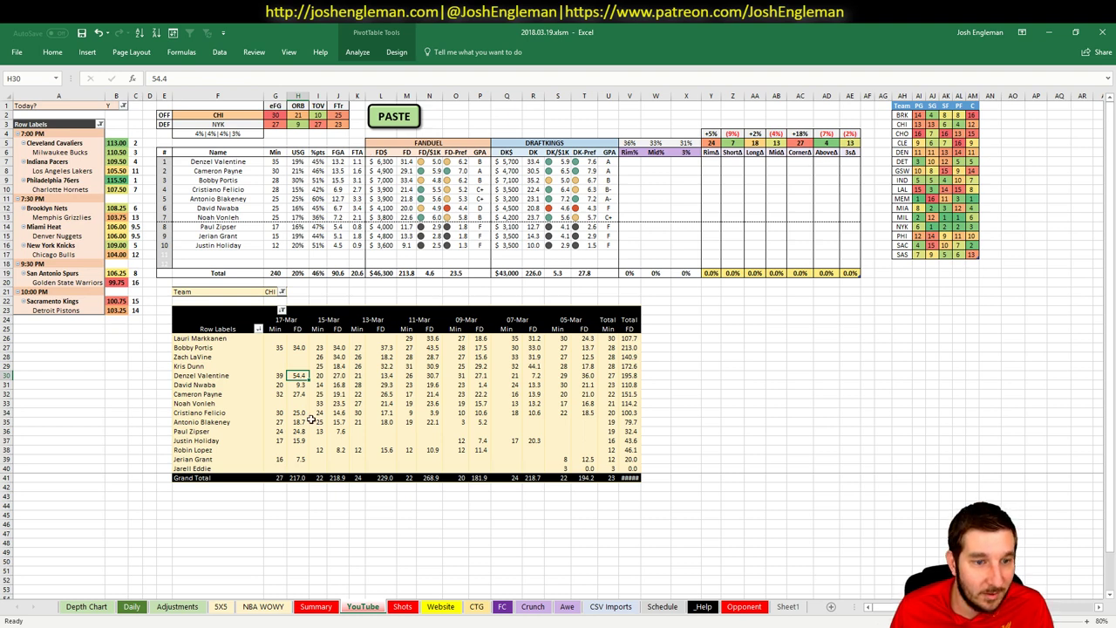
{"action": "left_click", "coordinate": [215, 395]}
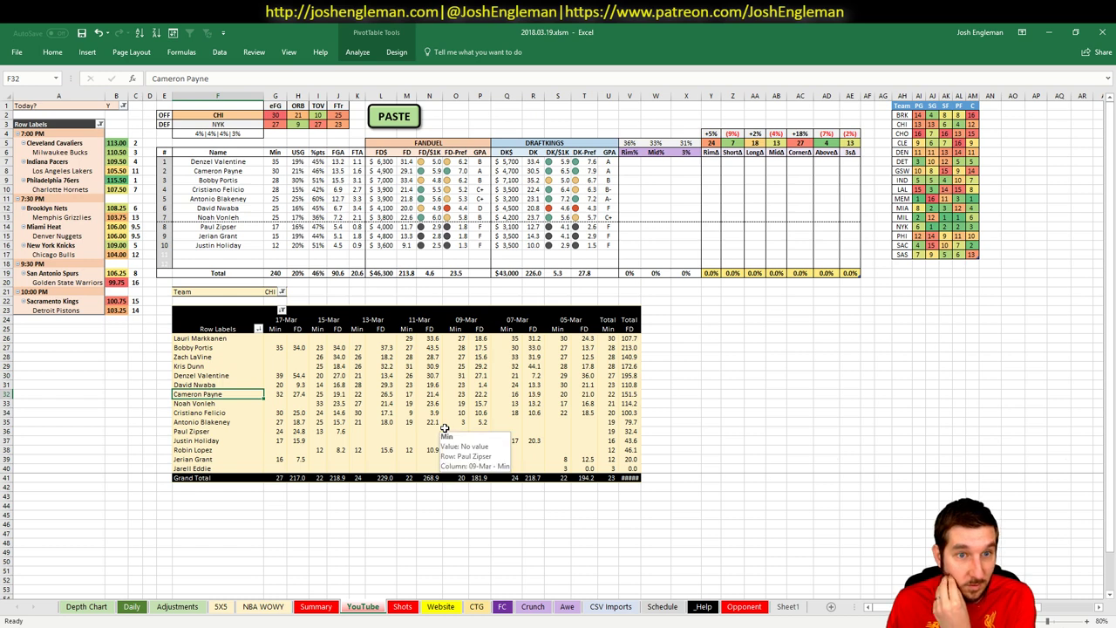
{"action": "left_click", "coordinate": [299, 395]}
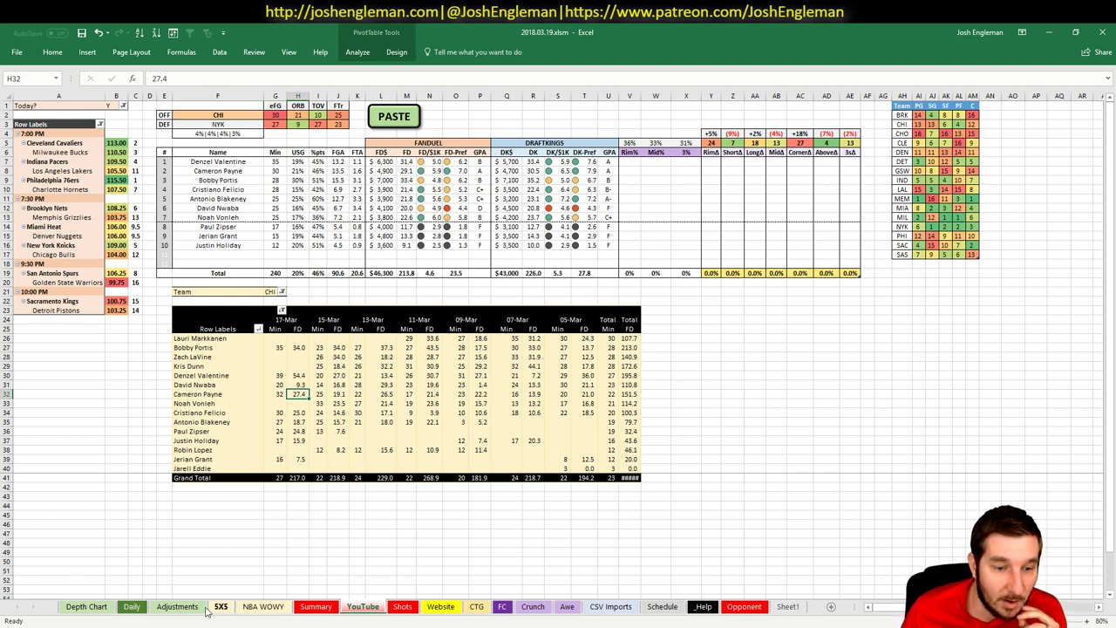
- Set Cameron Payne's boost to -2.5% on the Adjustments sheet
{"action": "left_click", "coordinate": [179, 607]}
{"action": "scroll", "coordinate": [214, 239], "scroll_direction": "down", "scroll_amount": 20}
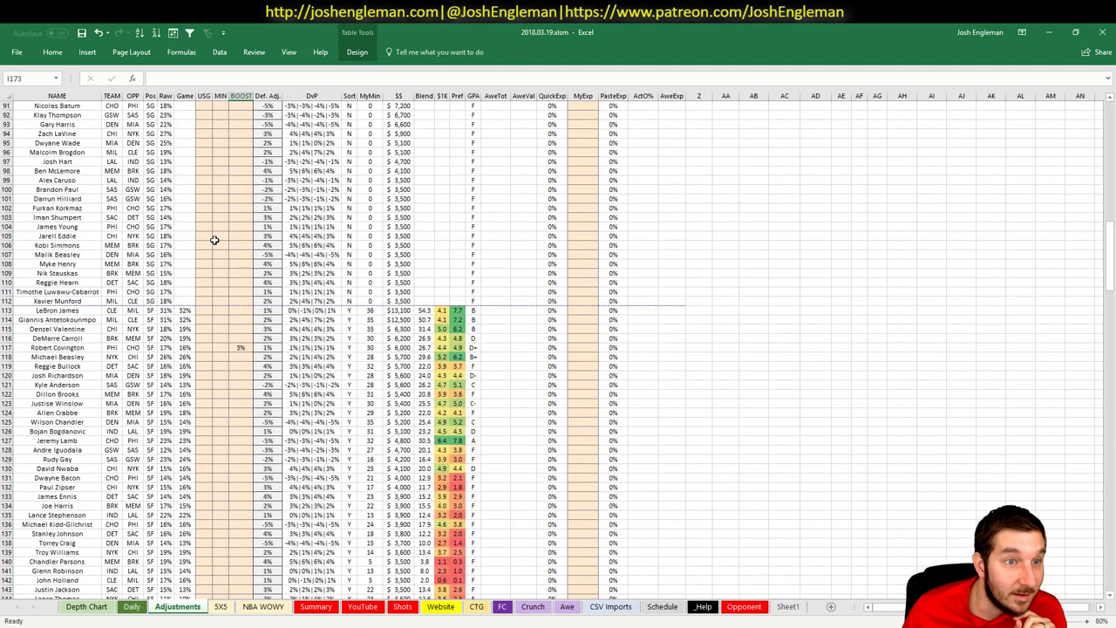
{"action": "scroll", "coordinate": [214, 240], "scroll_direction": "up", "scroll_amount": 20}
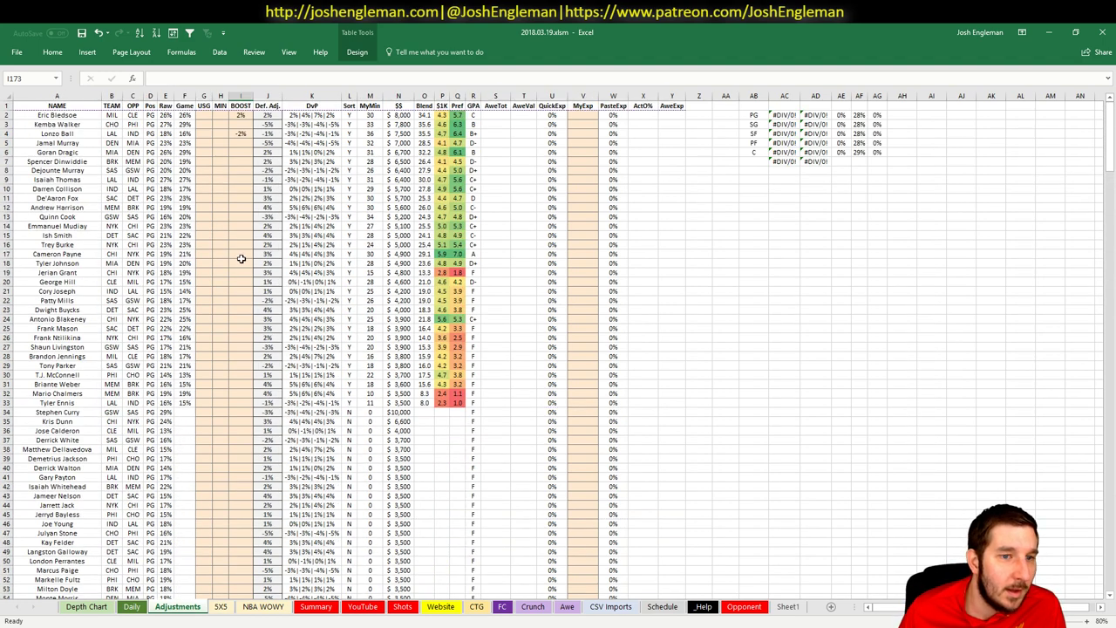
{"action": "left_click", "coordinate": [241, 257]}
{"action": "type", "text": "-2.5%"}
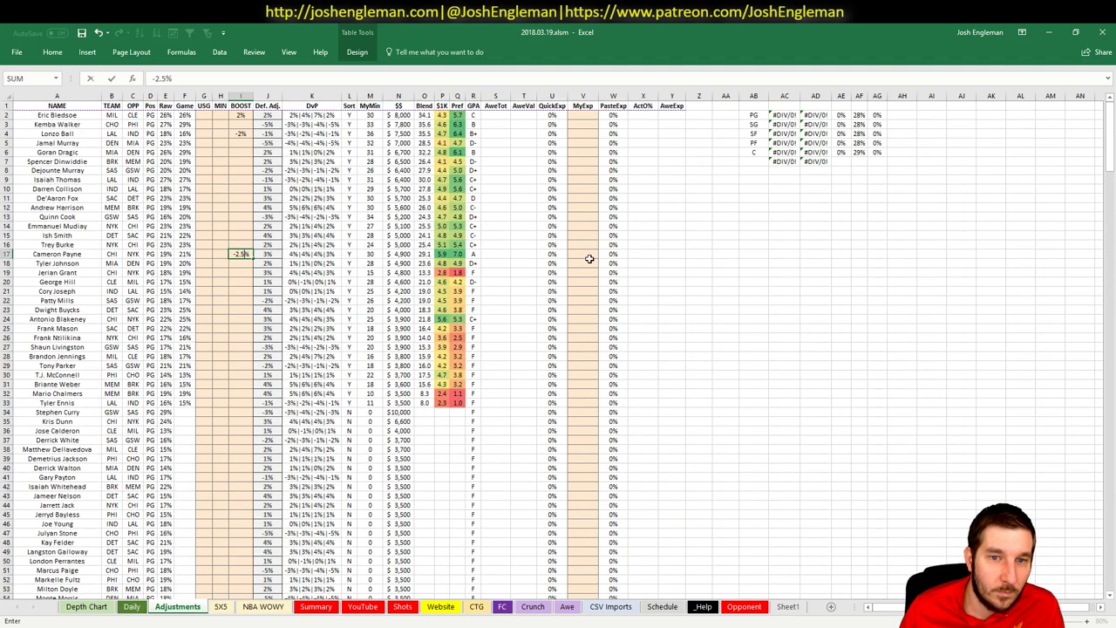
{"action": "key", "text": "Return"}
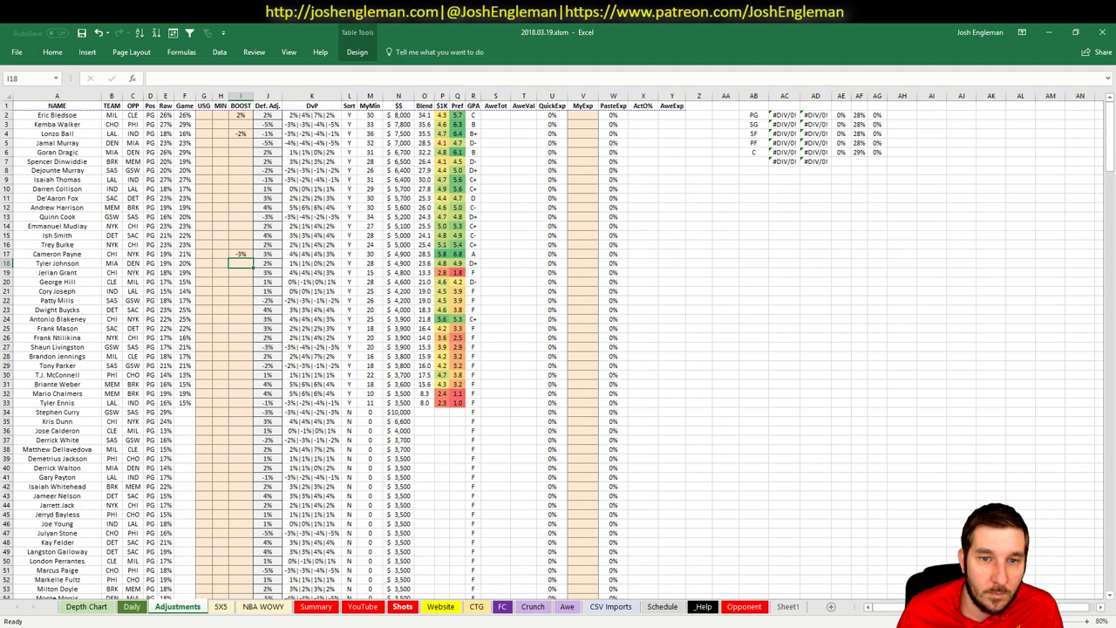
- Review Chicago's player values on the YouTube sheet, including Antonio Blakeney's DraftKings salary and Bobby Portis
{"action": "left_click", "coordinate": [362, 606]}
{"action": "left_click", "coordinate": [676, 423]}
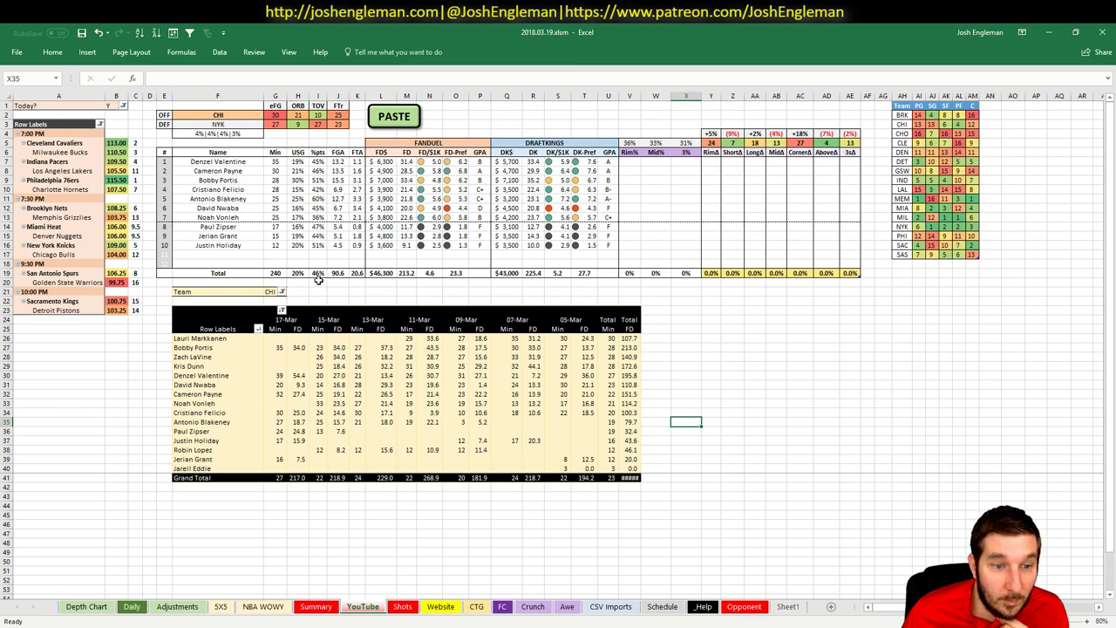
{"action": "left_click", "coordinate": [508, 198]}
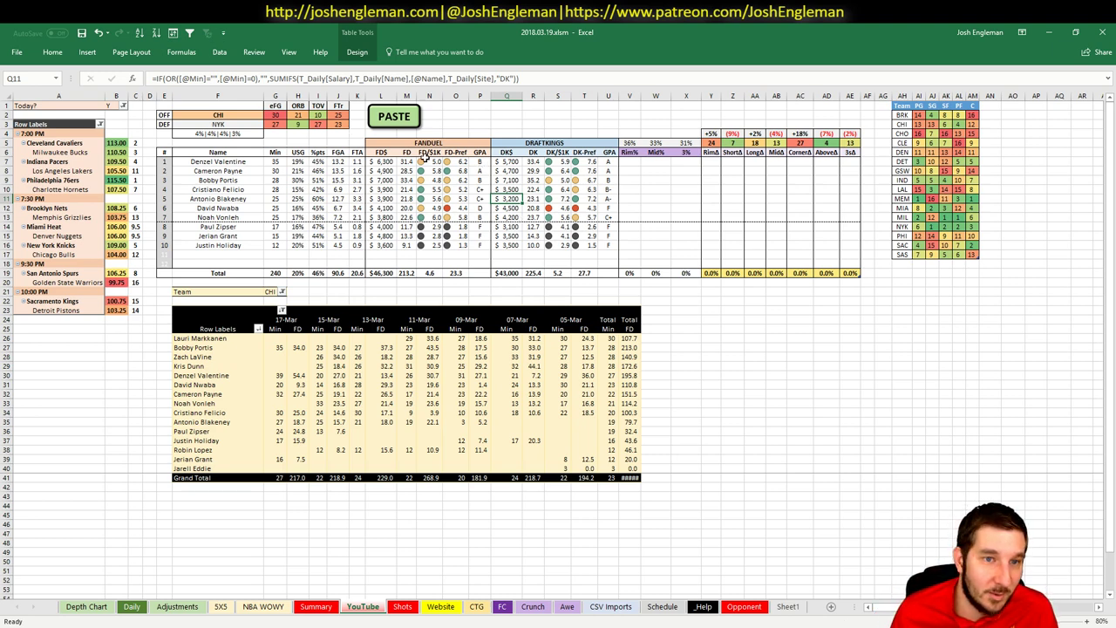
{"action": "left_click", "coordinate": [457, 122]}
{"action": "left_click", "coordinate": [234, 177]}
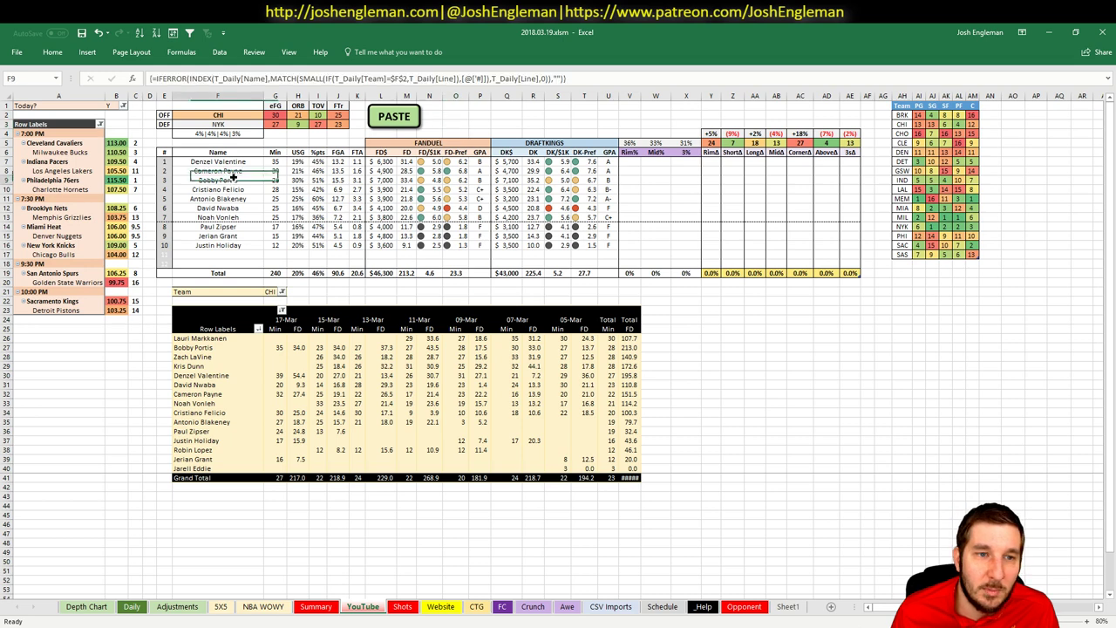
- Check the FanDuel GPA grades of Cristiano Felicio and Bobby Portis in Chicago's player table
{"action": "left_click", "coordinate": [488, 189]}
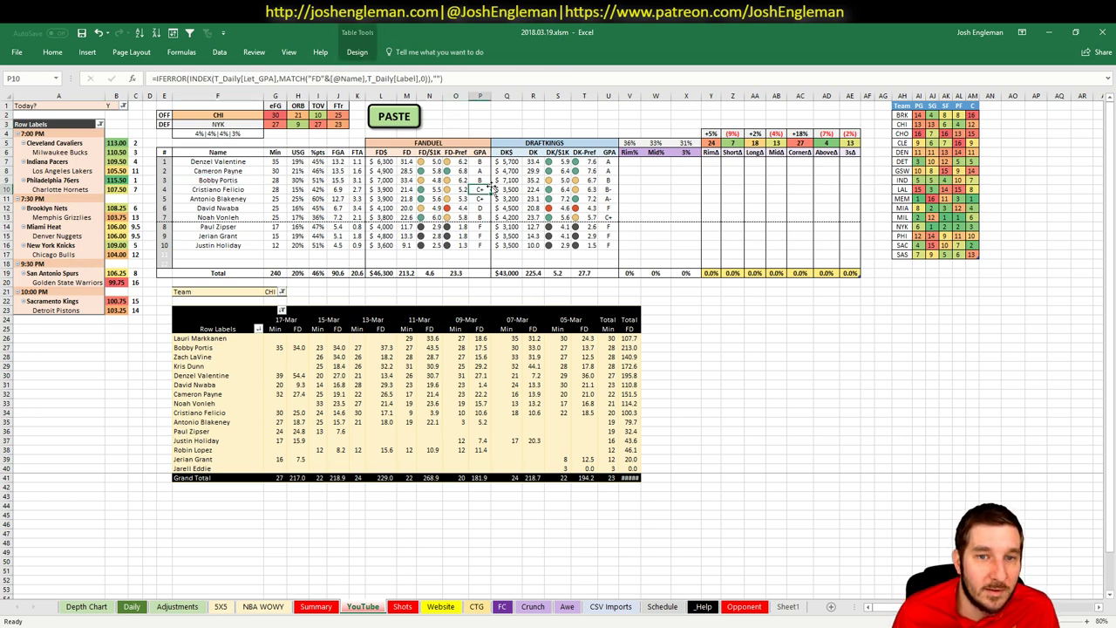
{"action": "left_click", "coordinate": [480, 180]}
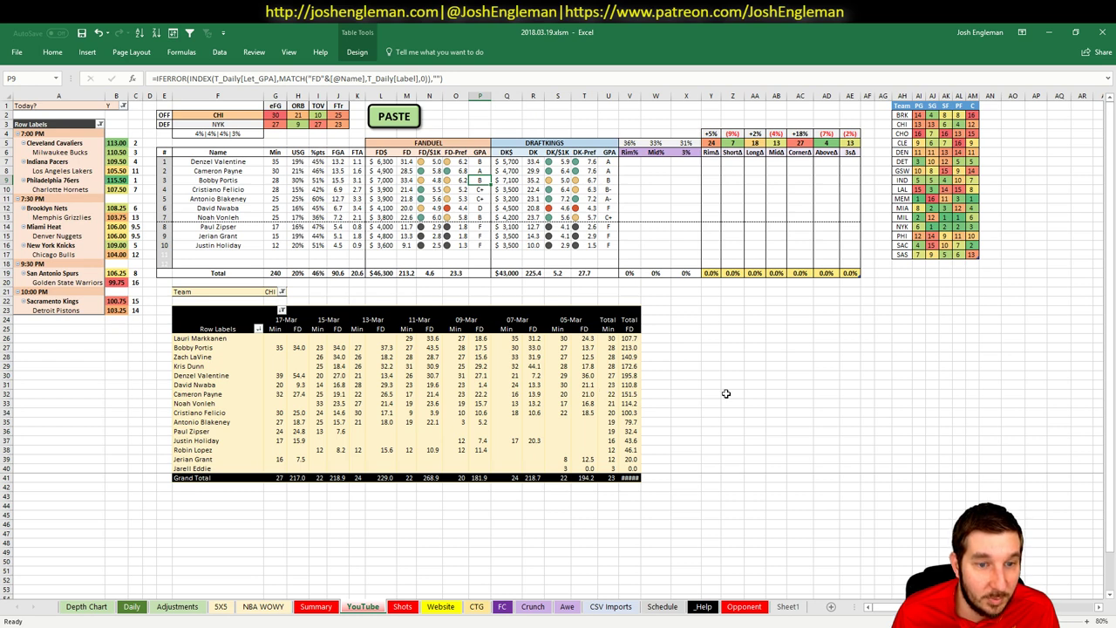
- Set the offense team to SAS on the YouTube sheet and filter the recent-games log to SAS
{"action": "left_click", "coordinate": [230, 118]}
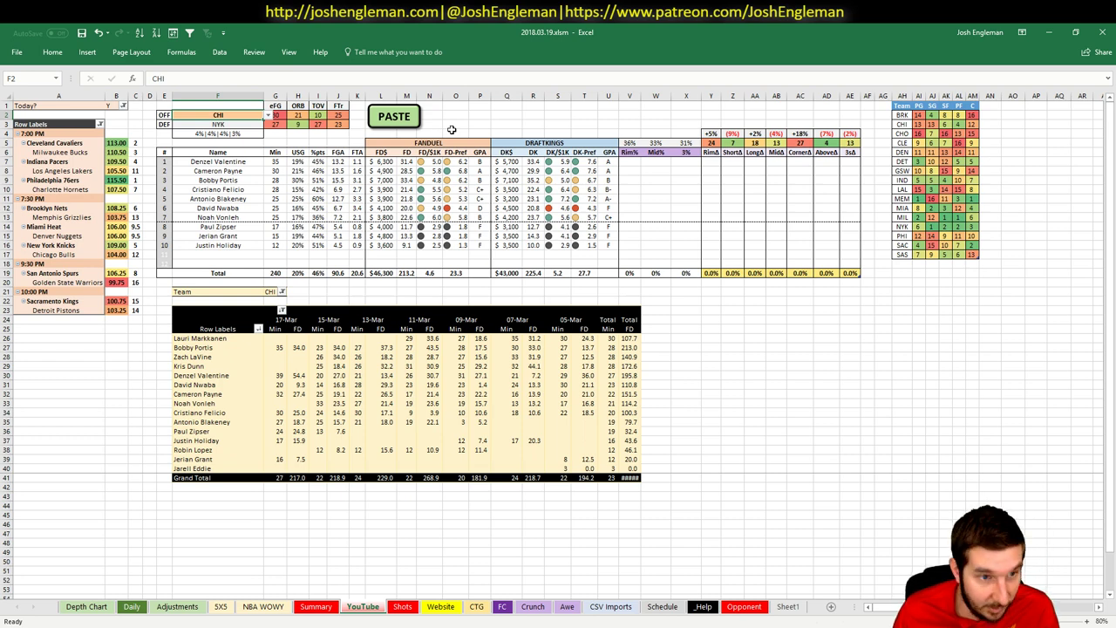
{"action": "type", "text": "SAS"}
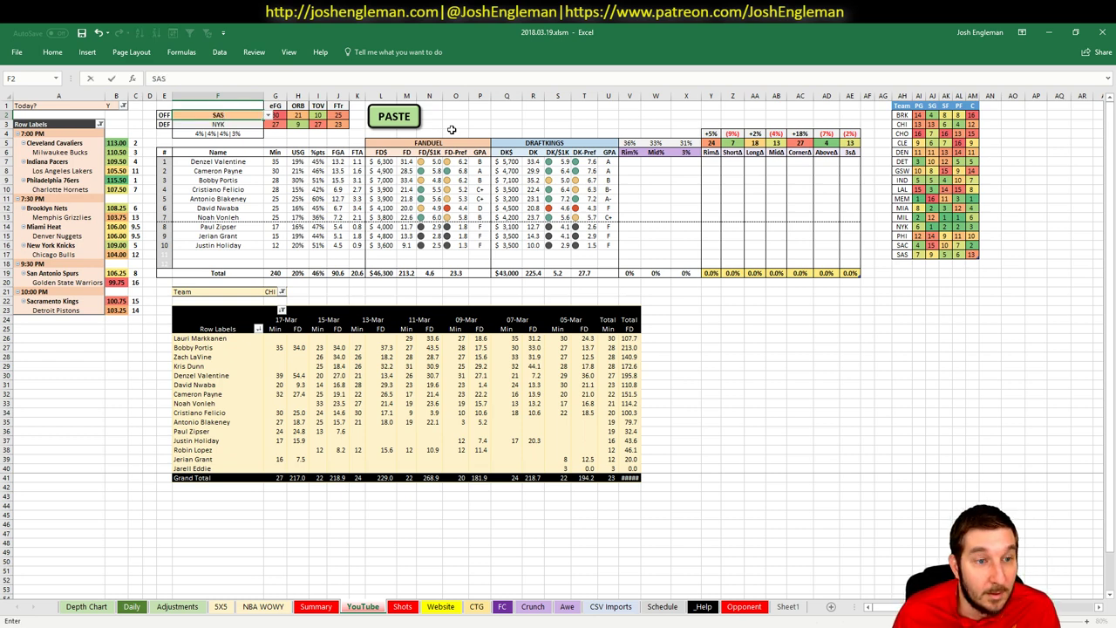
{"action": "key", "text": "Return"}
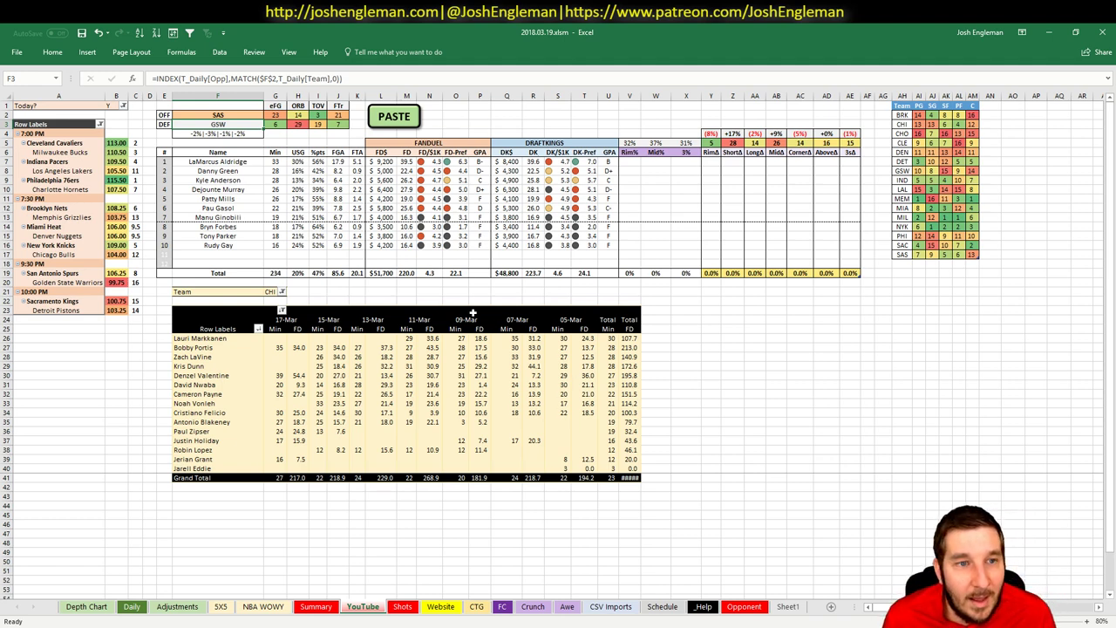
{"action": "left_click", "coordinate": [275, 291]}
{"action": "type", "text": "SAS"}
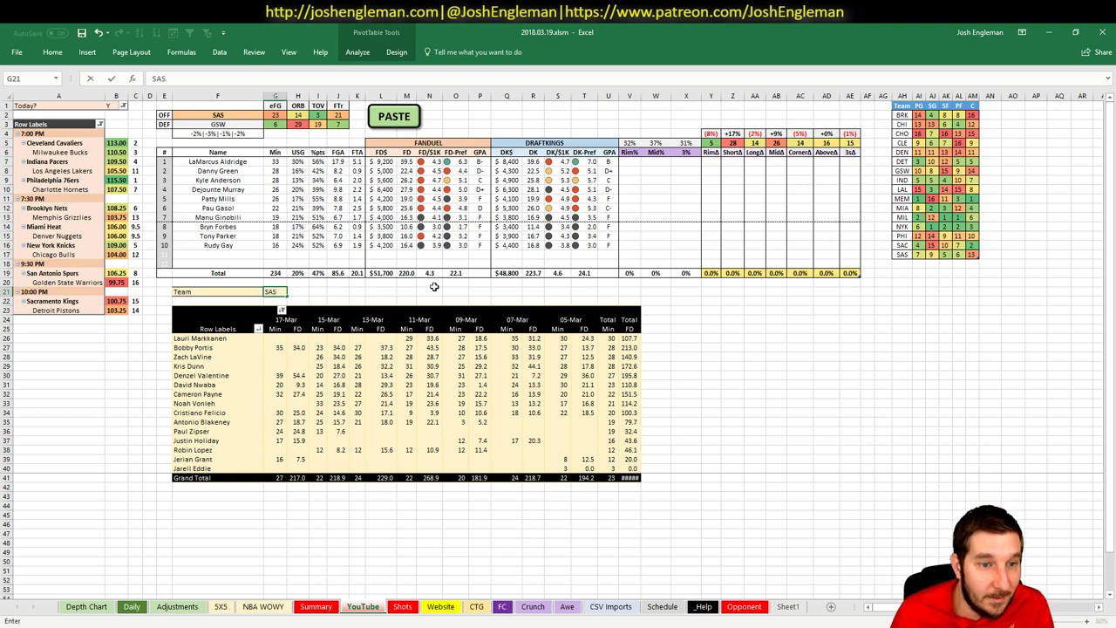
{"action": "key", "text": "Return"}
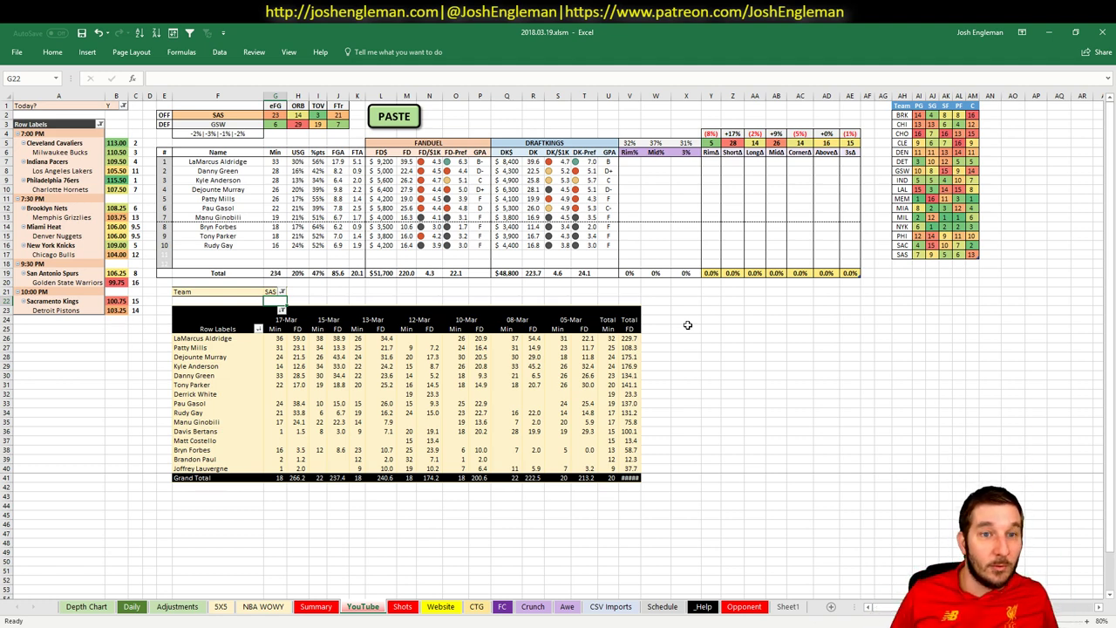
- Change the offense team to GSW and filter the recent-games log to GSW
{"action": "left_click", "coordinate": [247, 123]}
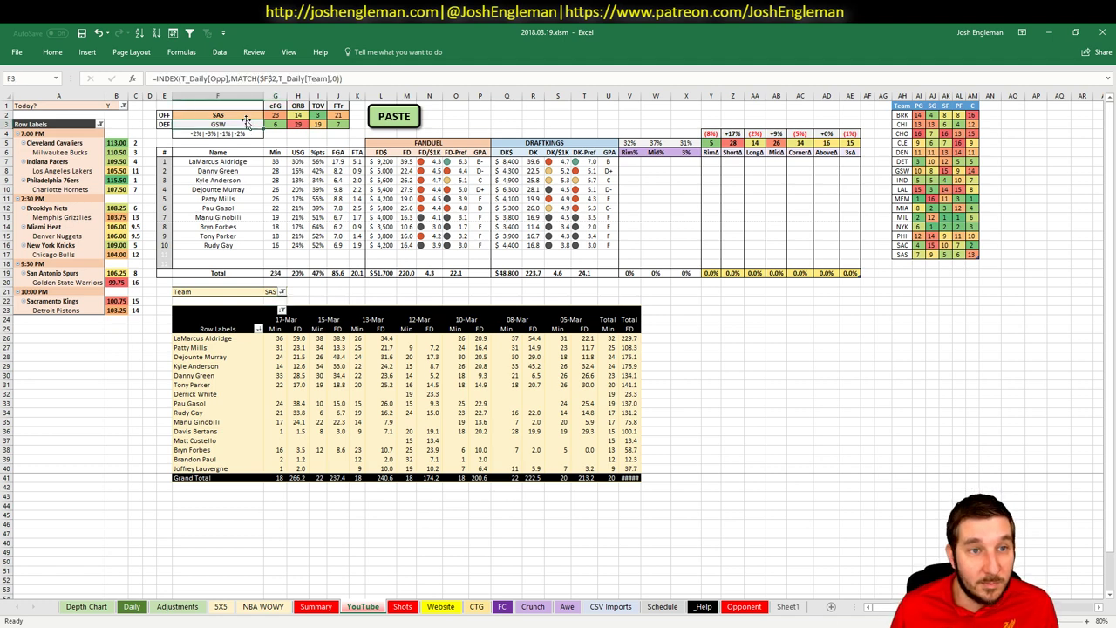
{"action": "left_click", "coordinate": [248, 115]}
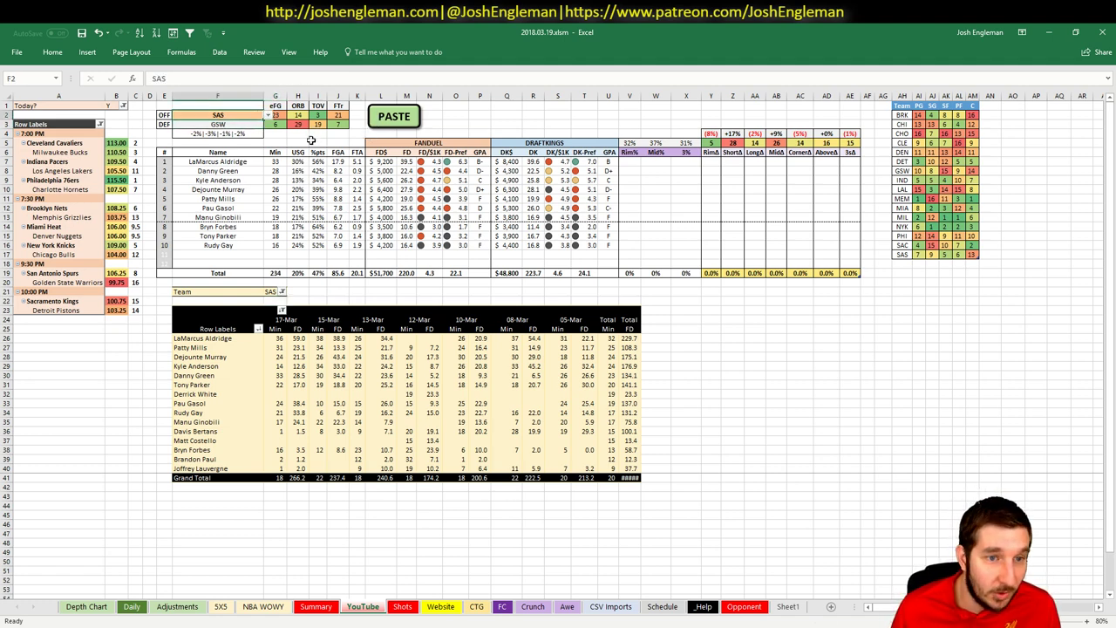
{"action": "type", "text": "GSW"}
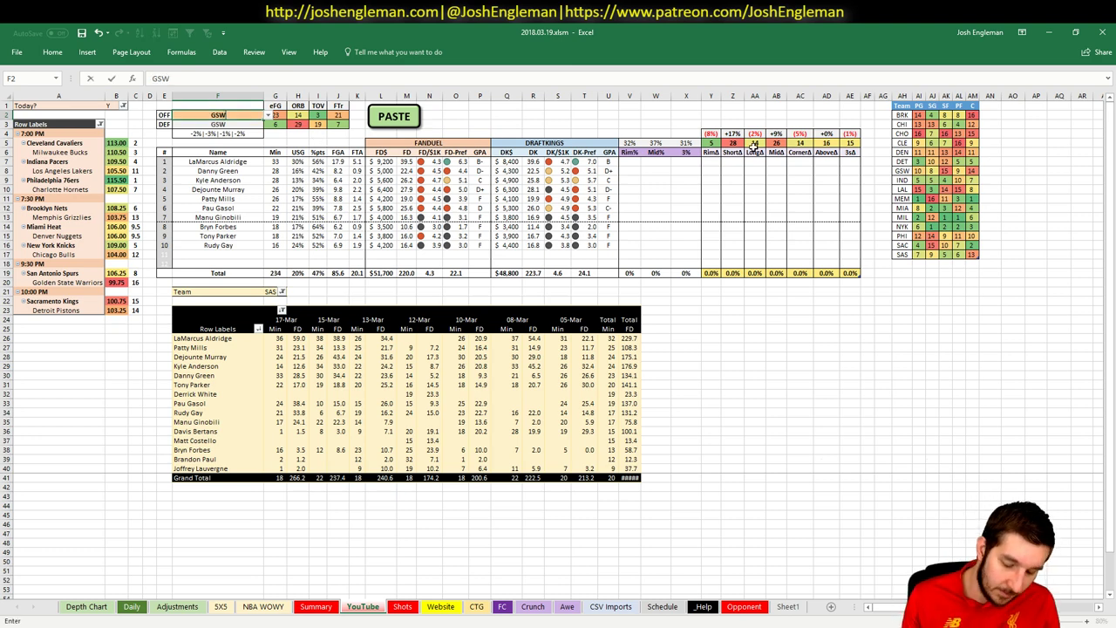
{"action": "key", "text": "Return"}
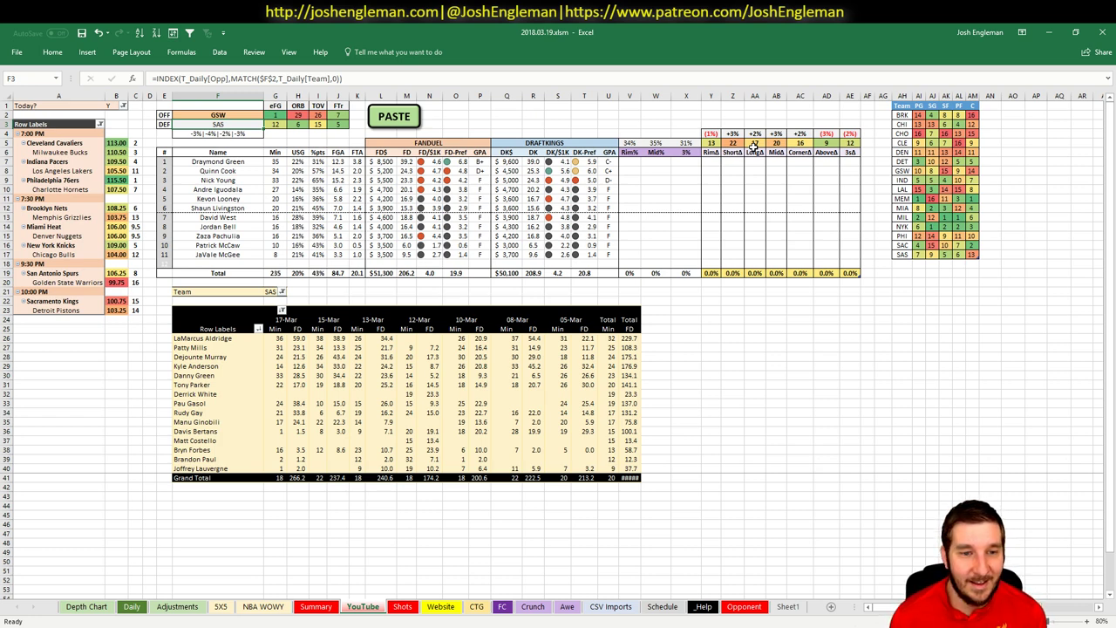
{"action": "left_click", "coordinate": [276, 292]}
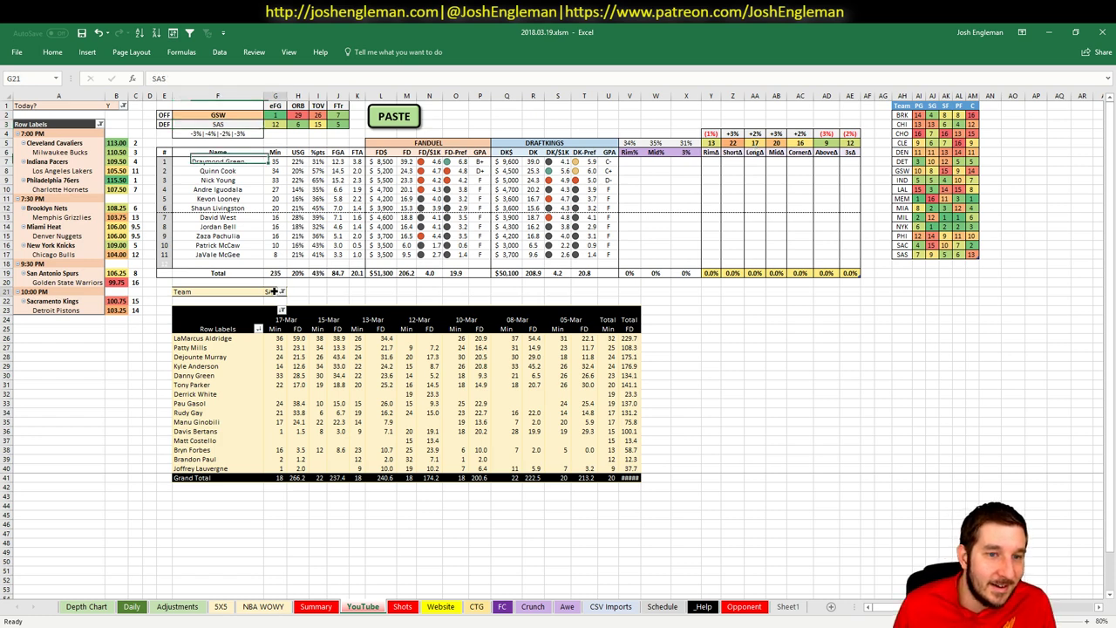
{"action": "type", "text": "GSW"}
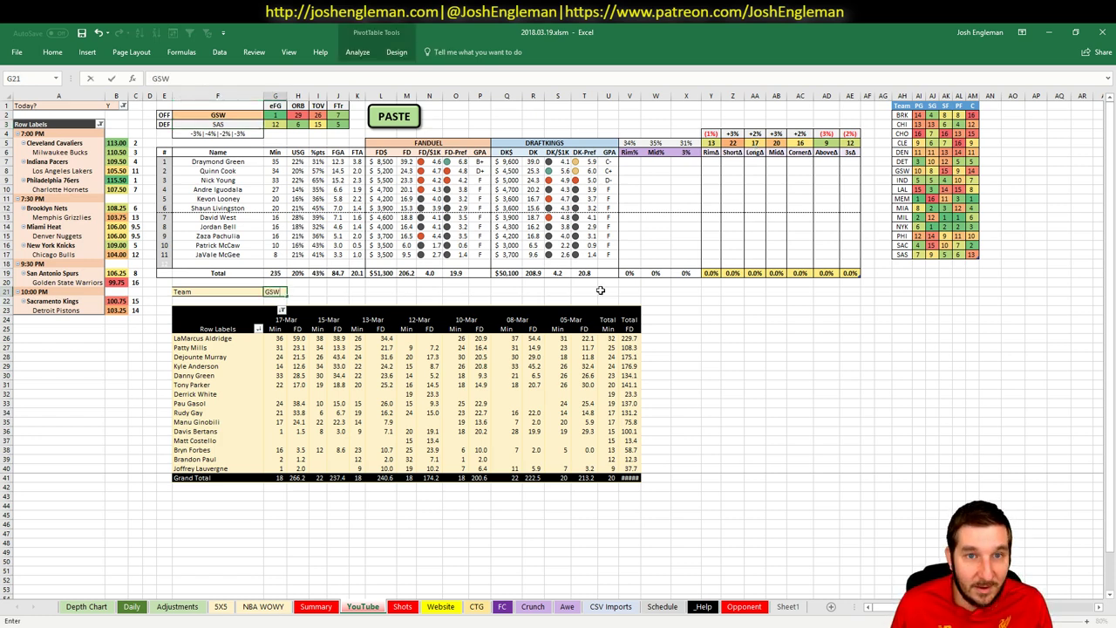
{"action": "key", "text": "Return"}
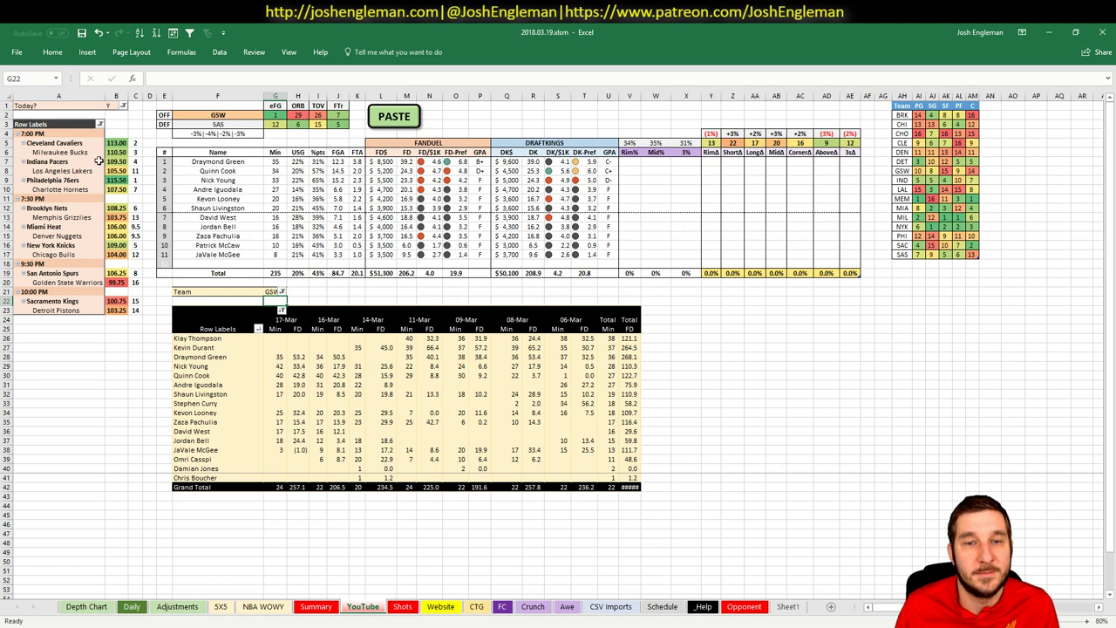
- Load Sacramento by setting both the offense team and the recent-games log filter to SAC
{"action": "left_click", "coordinate": [218, 113]}
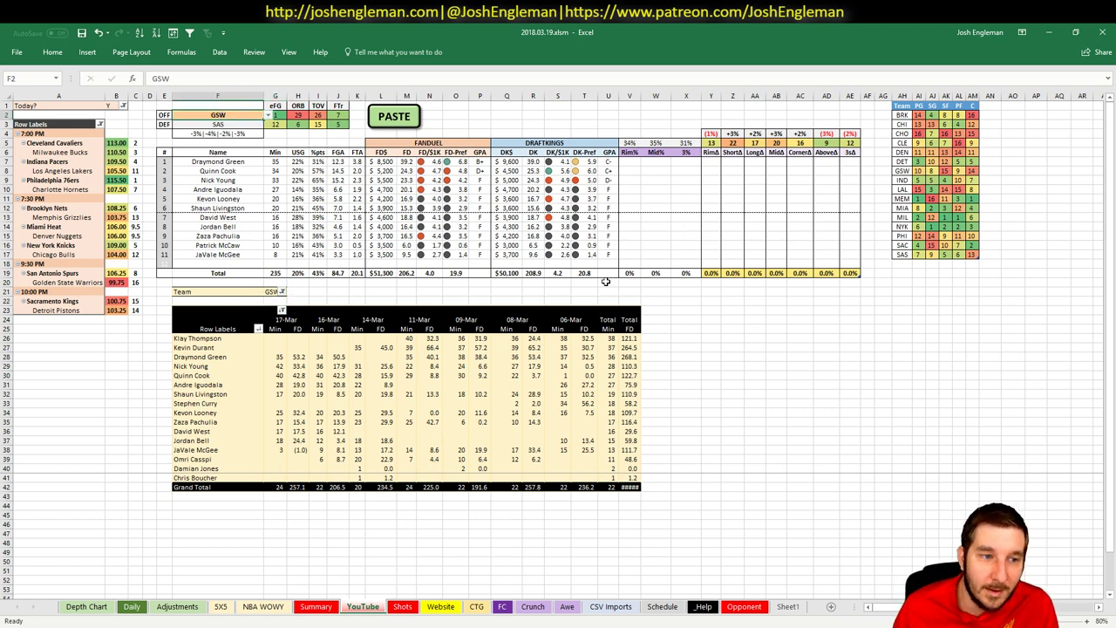
{"action": "type", "text": "SASC"}
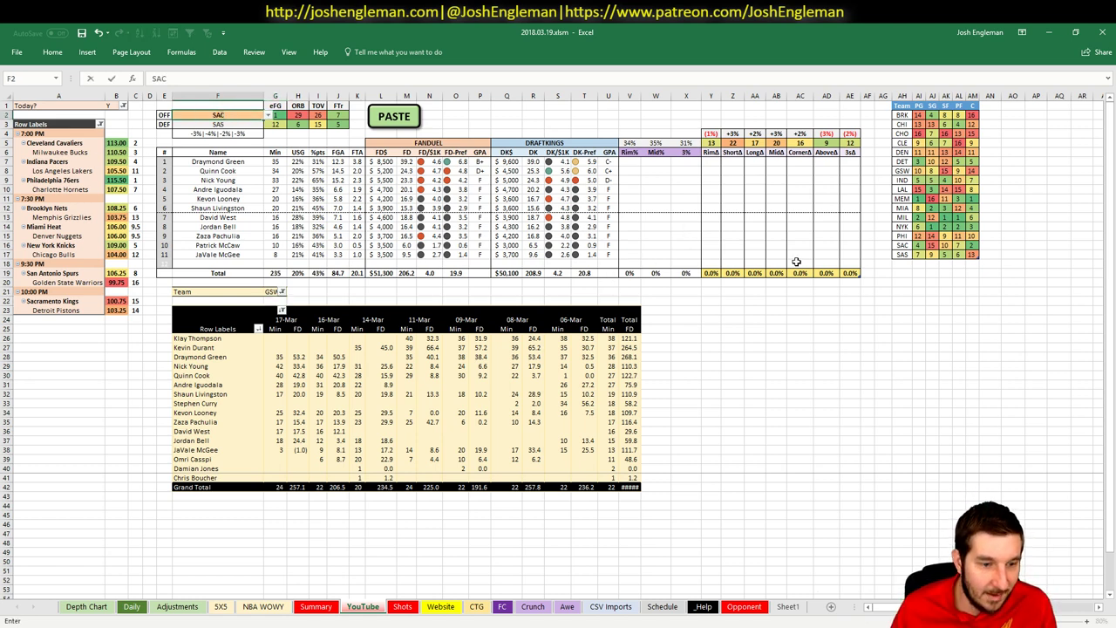
{"action": "key", "text": "Return"}
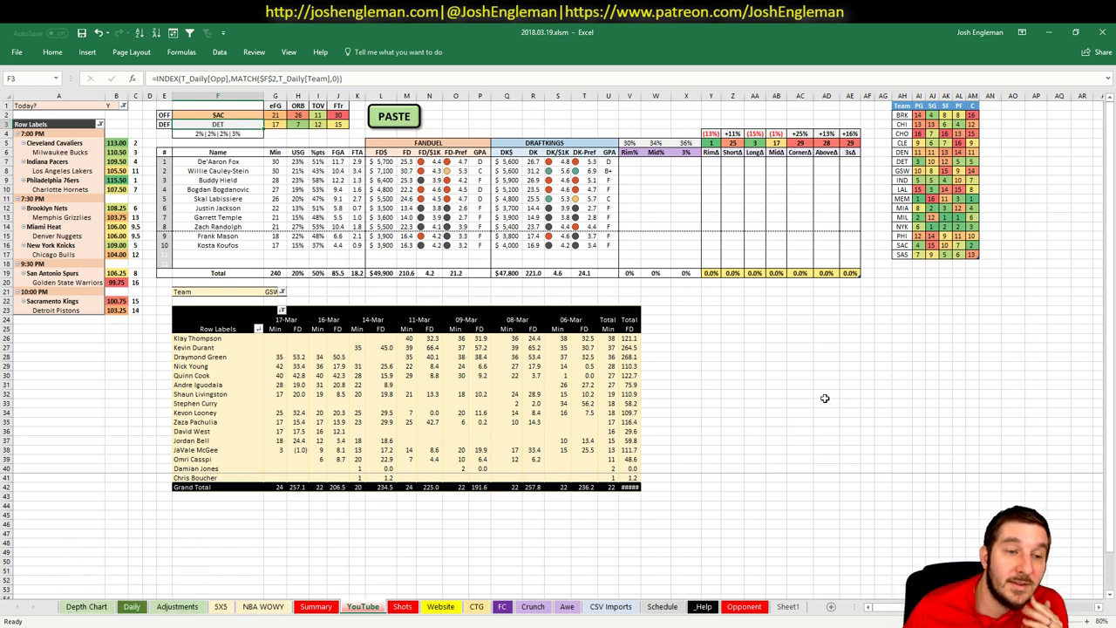
{"action": "left_click", "coordinate": [267, 292]}
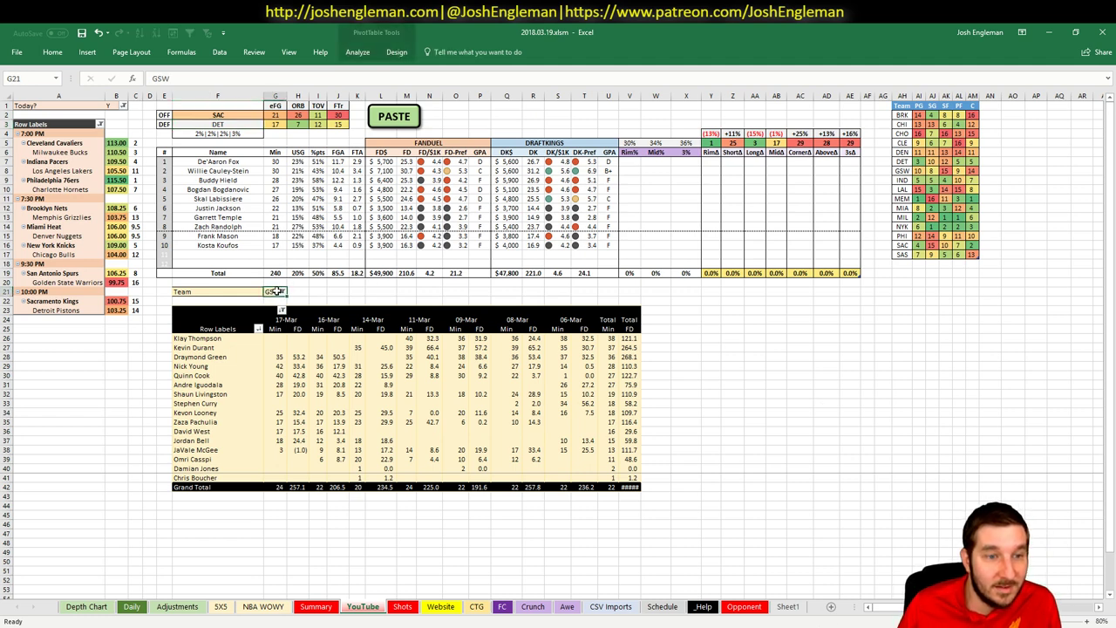
{"action": "type", "text": "SAC"}
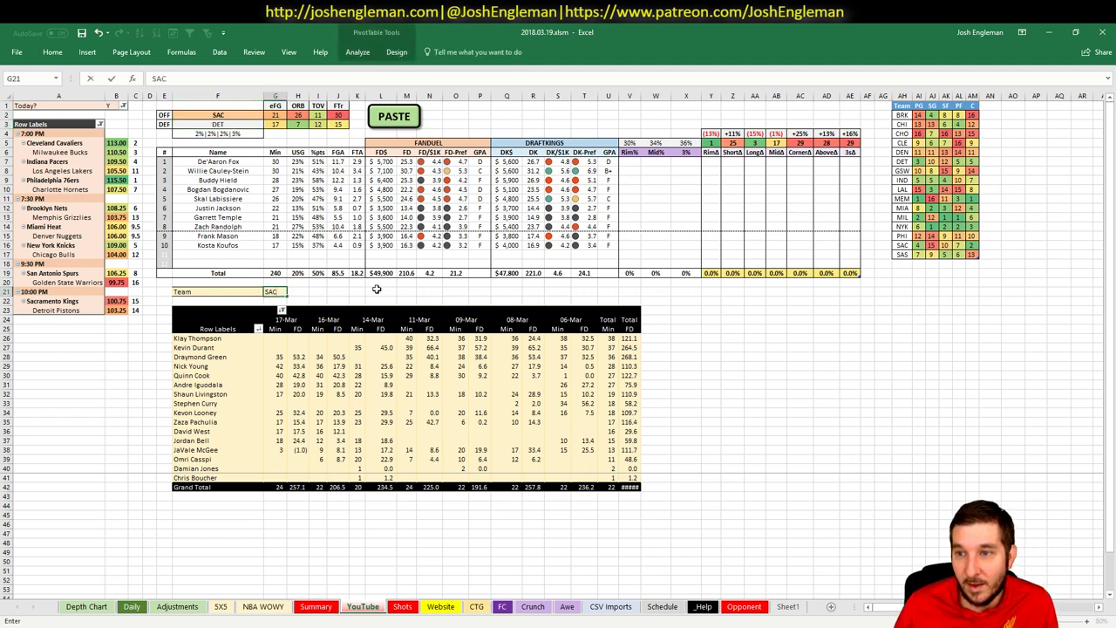
{"action": "key", "text": "Return"}
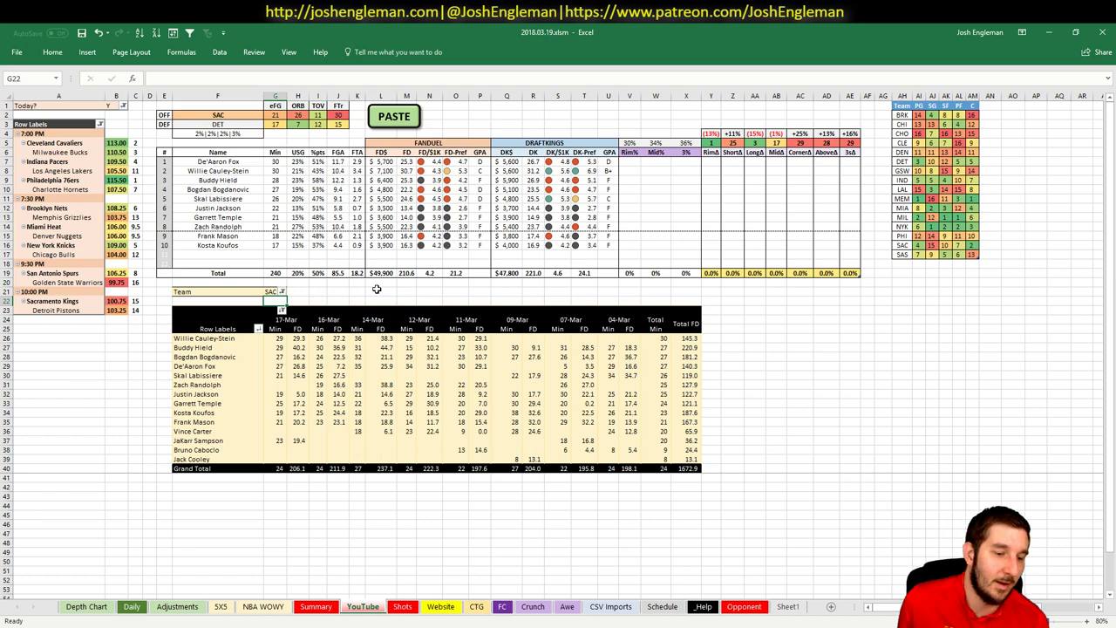
- Switch to the browser, search Google for "santa cruz warriors" in a new tab, and return to the Excel workbook
{"action": "key", "text": "alt+Tab"}
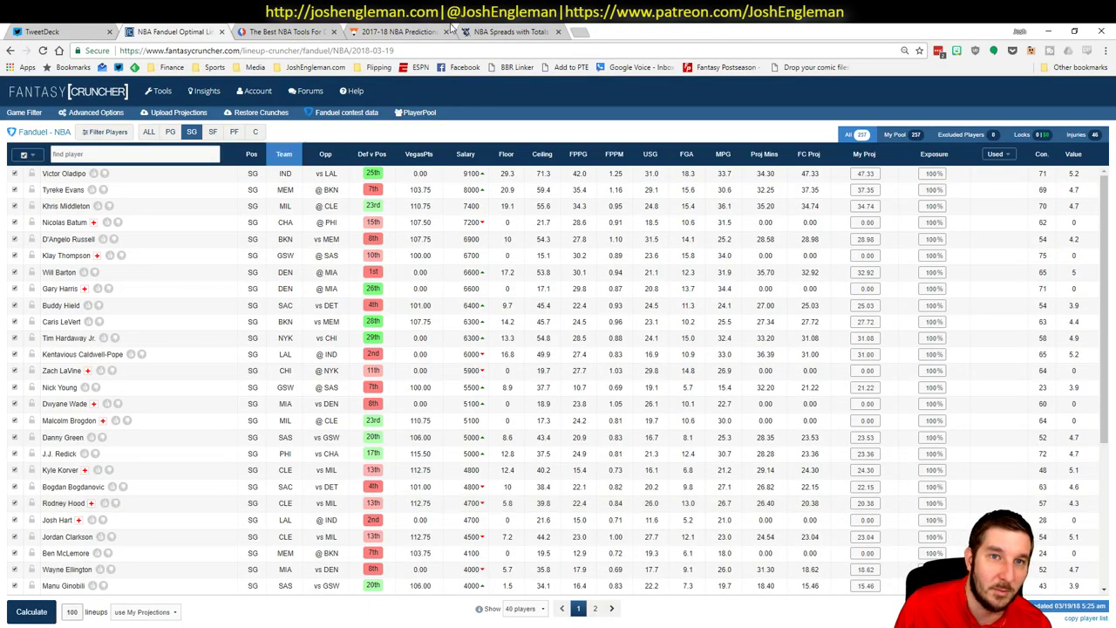
{"action": "left_click", "coordinate": [582, 32]}
{"action": "type", "text": "santa cru"}
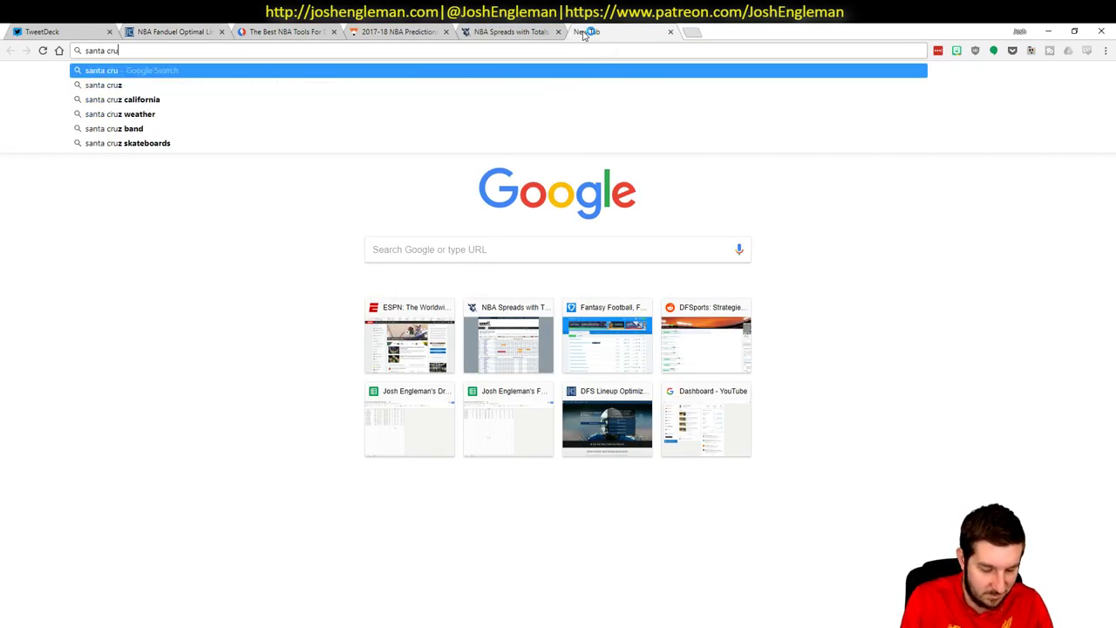
{"action": "type", "text": "z warriors"}
{"action": "key", "text": "Return"}
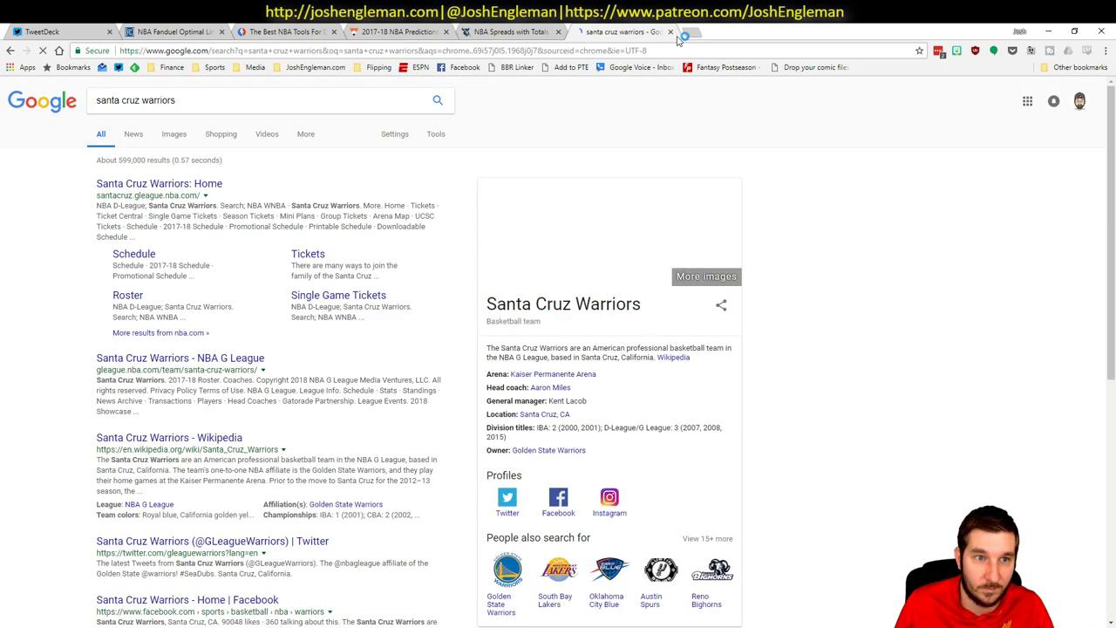
{"action": "key", "text": "alt+Tab"}
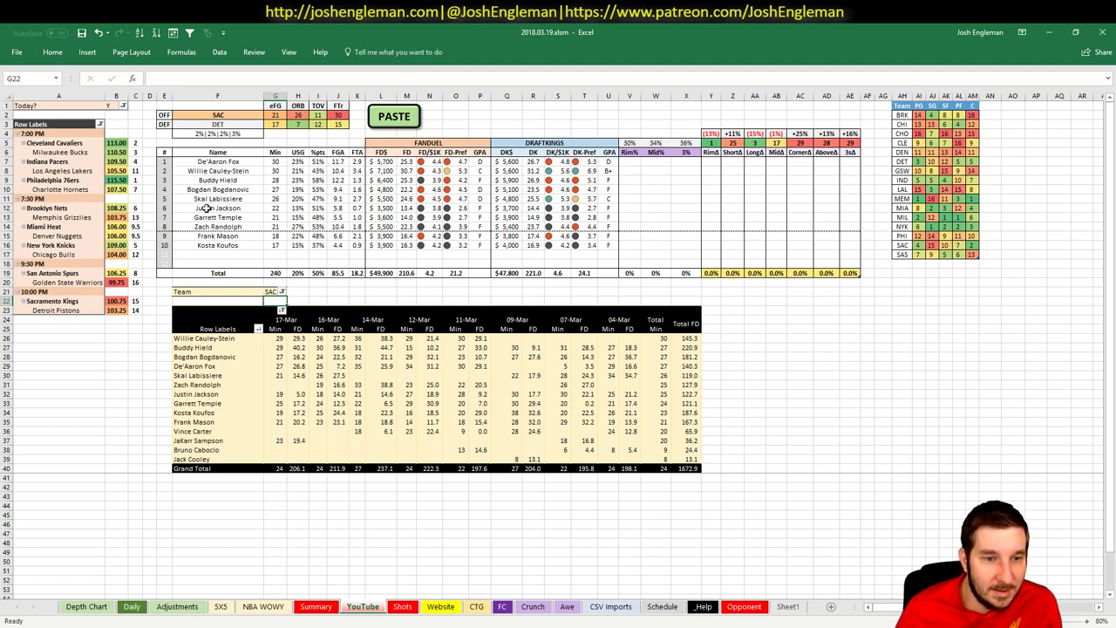
- Set the offense team to DET and filter the recent-games log to team DET
{"action": "left_click", "coordinate": [229, 114]}
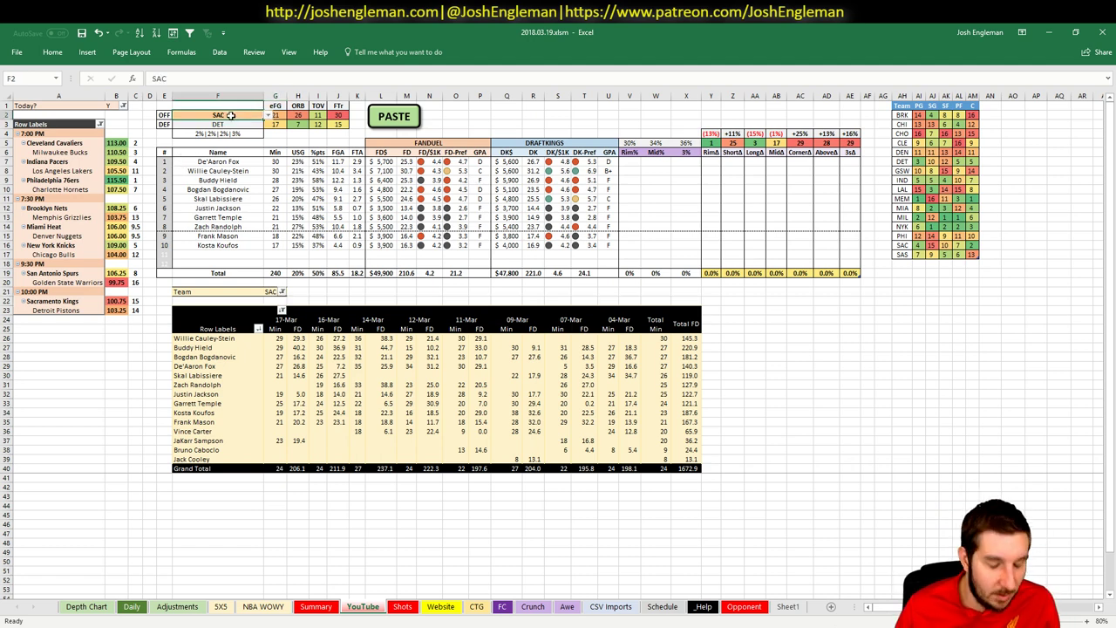
{"action": "type", "text": "DET"}
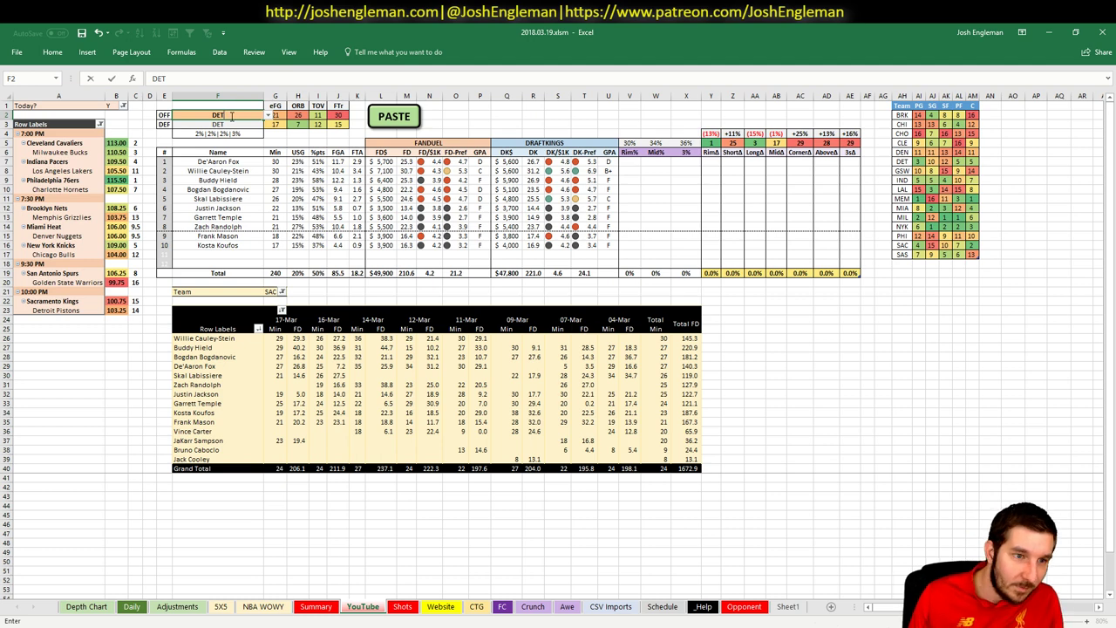
{"action": "key", "text": "Return"}
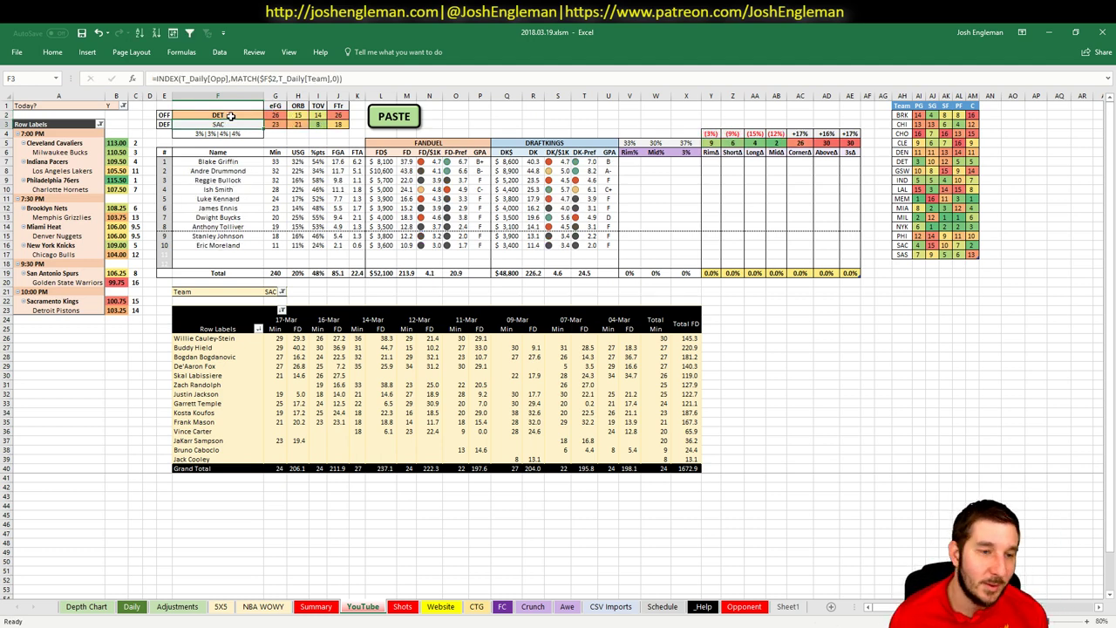
{"action": "left_click", "coordinate": [273, 291]}
{"action": "type", "text": "DET"}
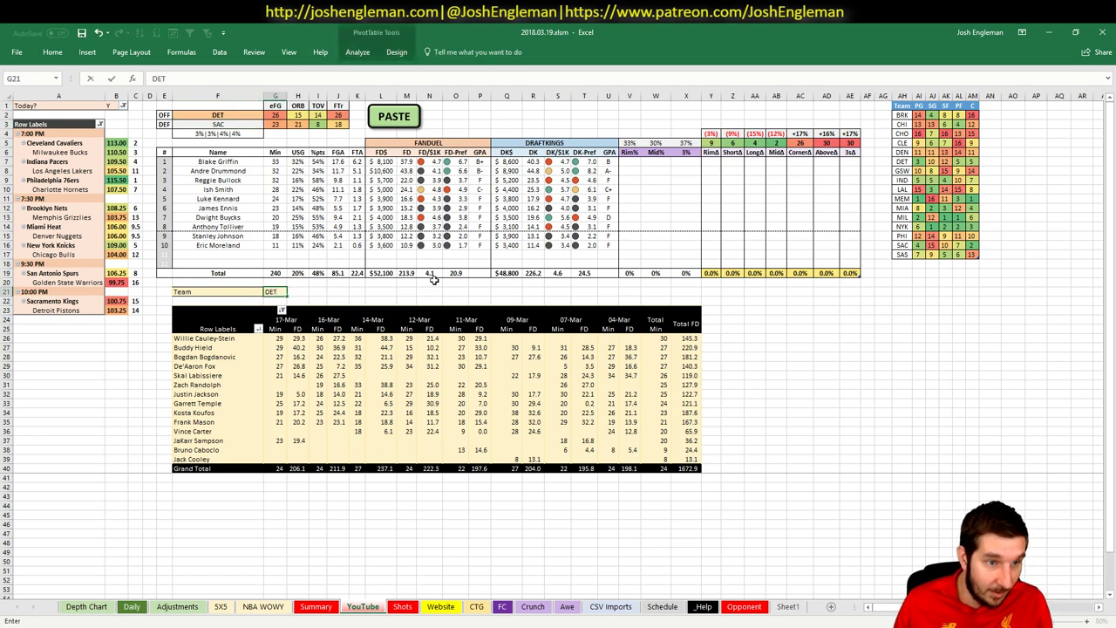
{"action": "key", "text": "Return"}
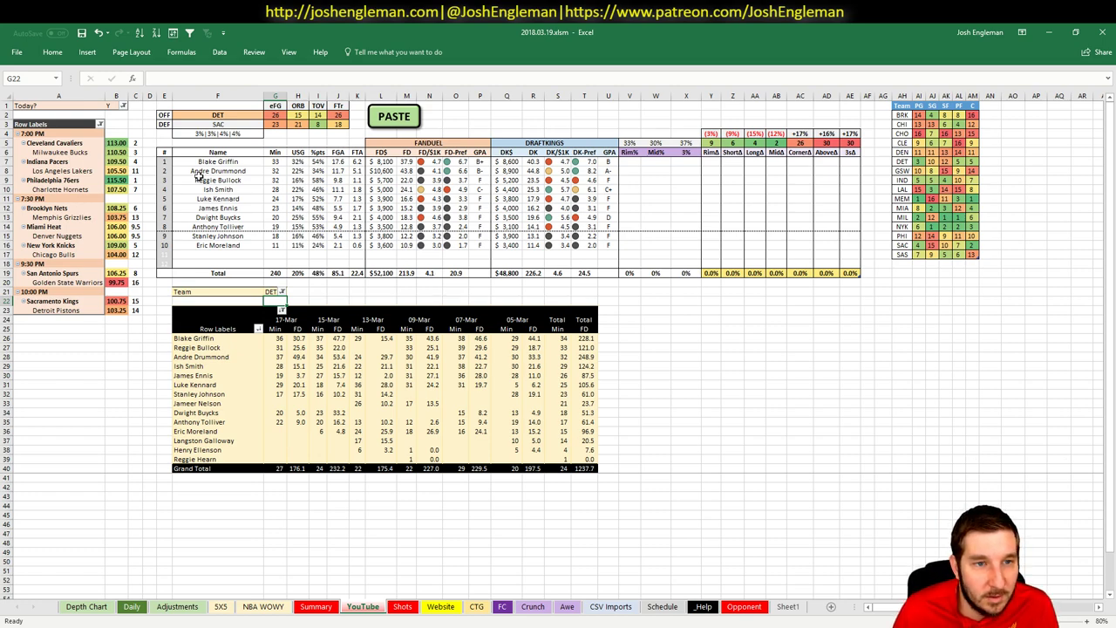
- Refresh the projections on the Daily sheet and copy them with the sheet's copy macro
{"action": "left_click", "coordinate": [355, 394]}
{"action": "left_click", "coordinate": [131, 607]}
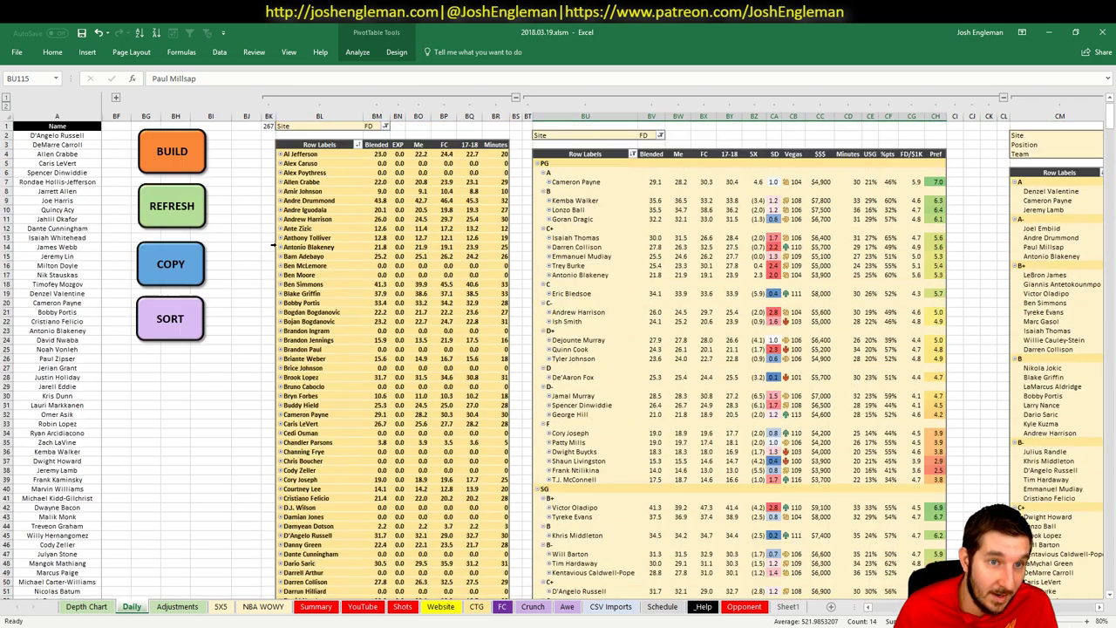
{"action": "left_click", "coordinate": [152, 201]}
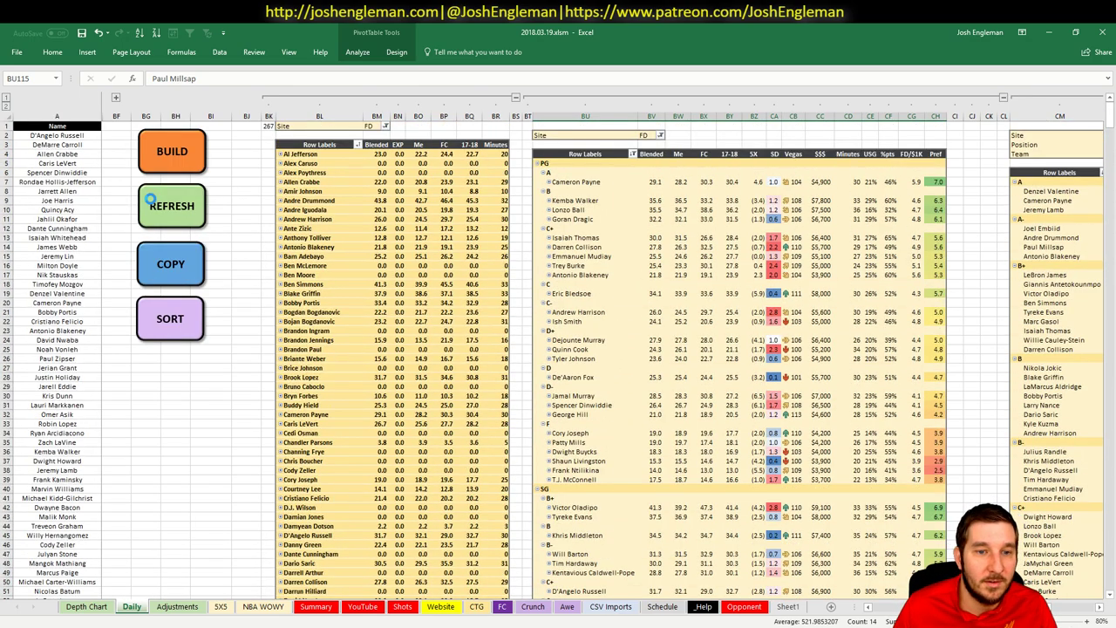
{"action": "left_click", "coordinate": [171, 265]}
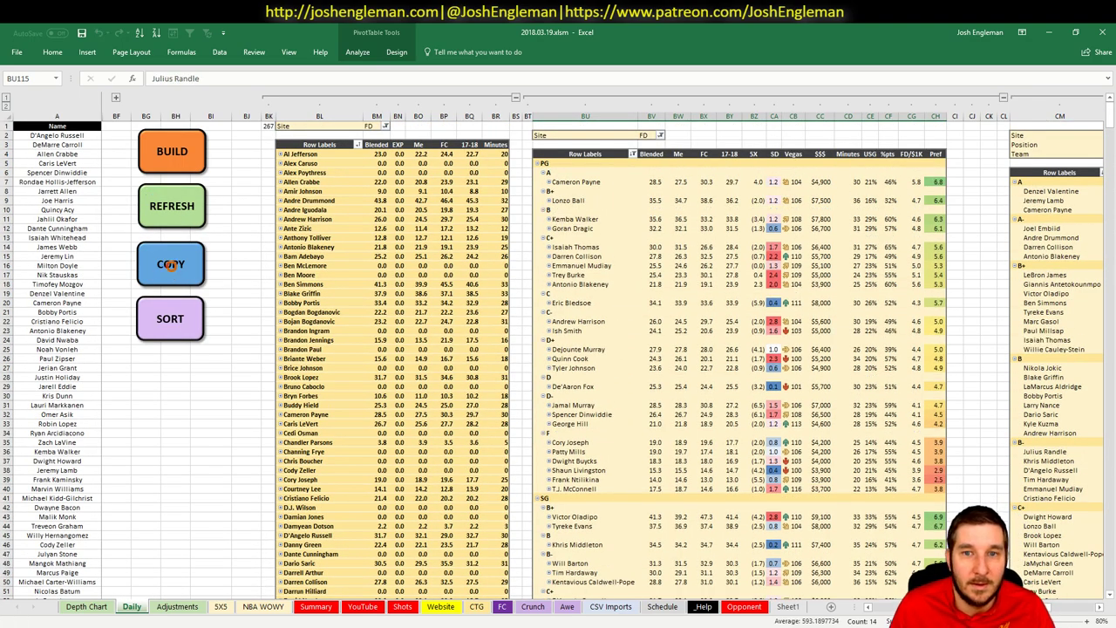
- Switch to FantasyCruncher in the browser, upload the copied player projections to the FanDuel NBA 2018-03-19 slate, and return to the lineup cruncher
{"action": "key", "text": "alt+Tab"}
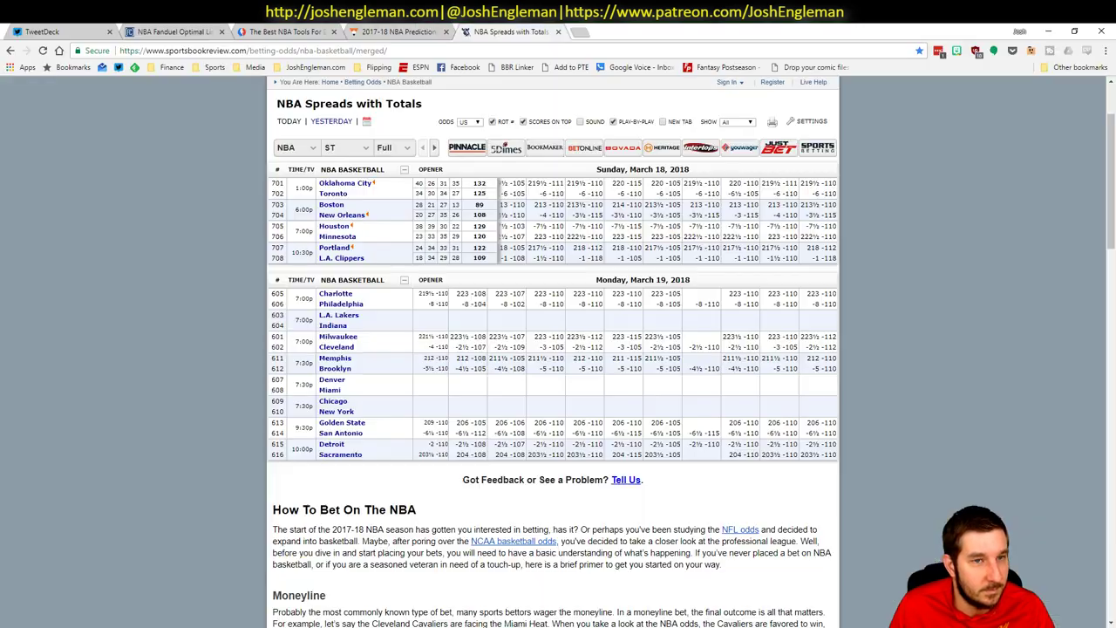
{"action": "left_click", "coordinate": [190, 32]}
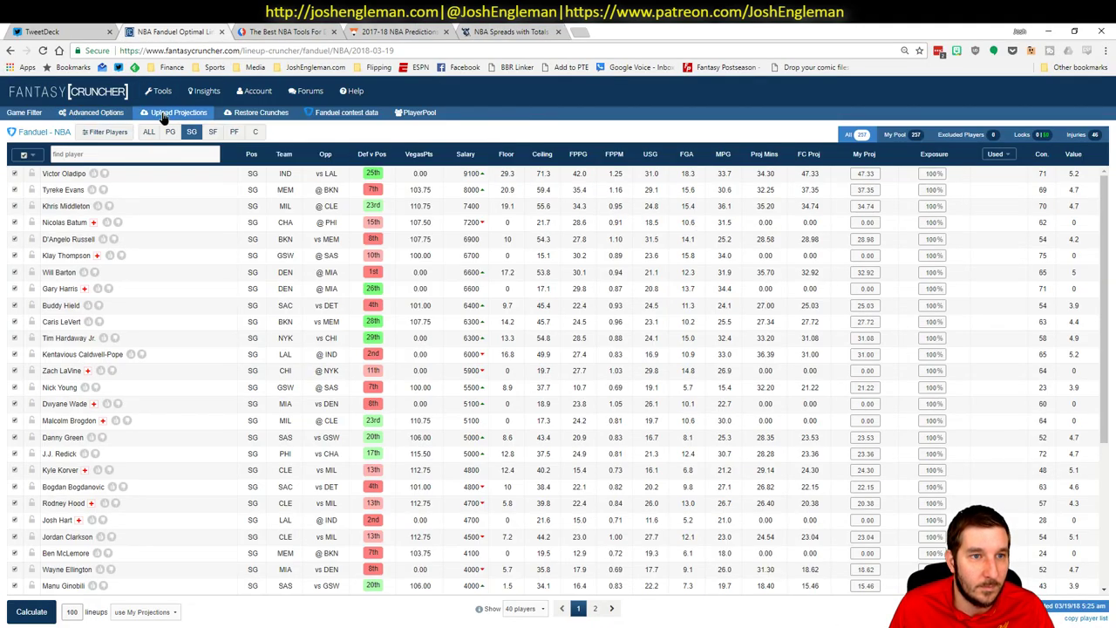
{"action": "left_click", "coordinate": [166, 115]}
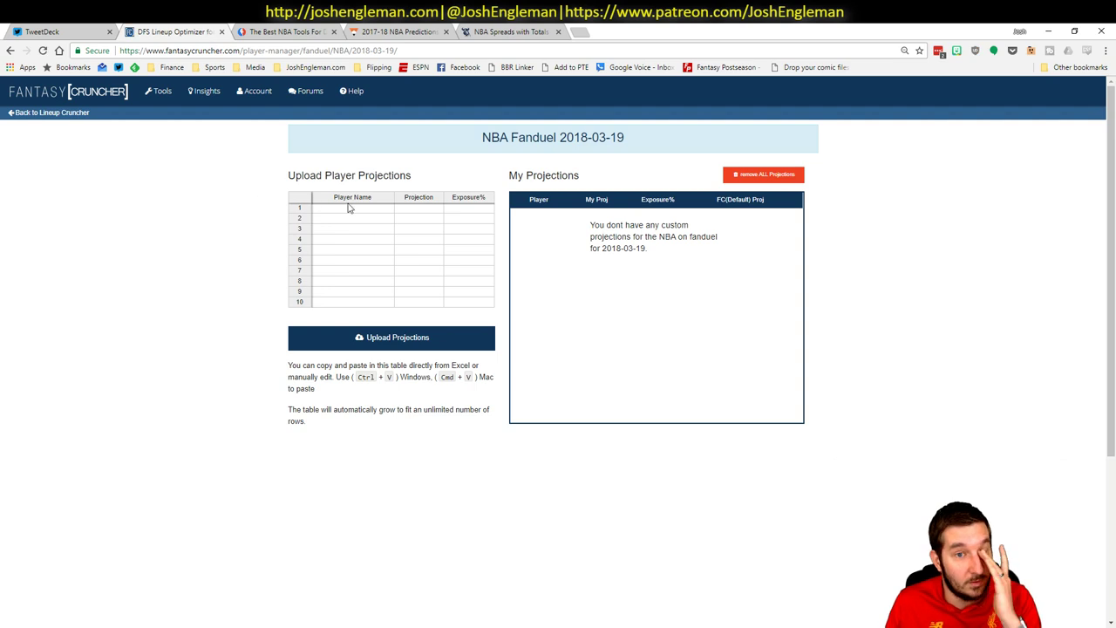
{"action": "left_click", "coordinate": [351, 209]}
{"action": "key", "text": "ctrl+v"}
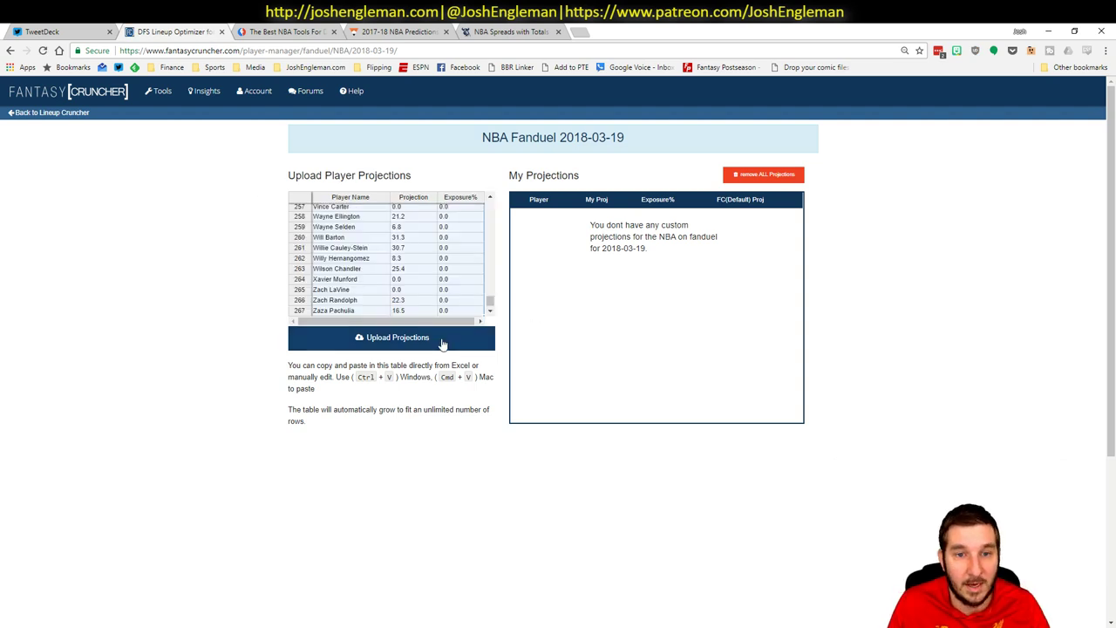
{"action": "left_click", "coordinate": [442, 341]}
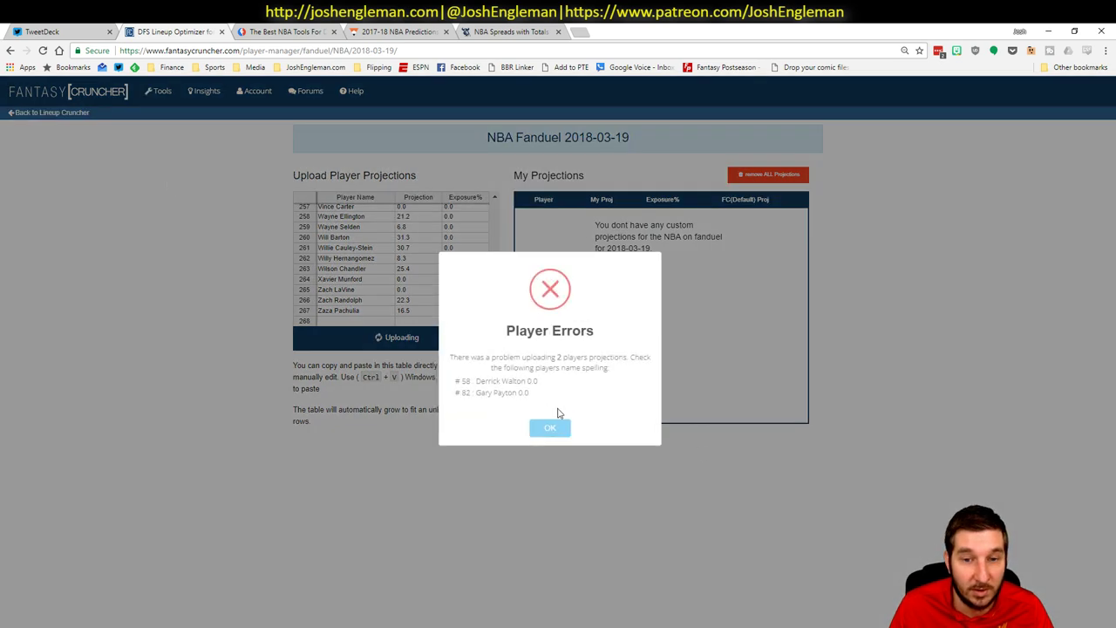
{"action": "key", "text": "Return"}
{"action": "left_click", "coordinate": [41, 121]}
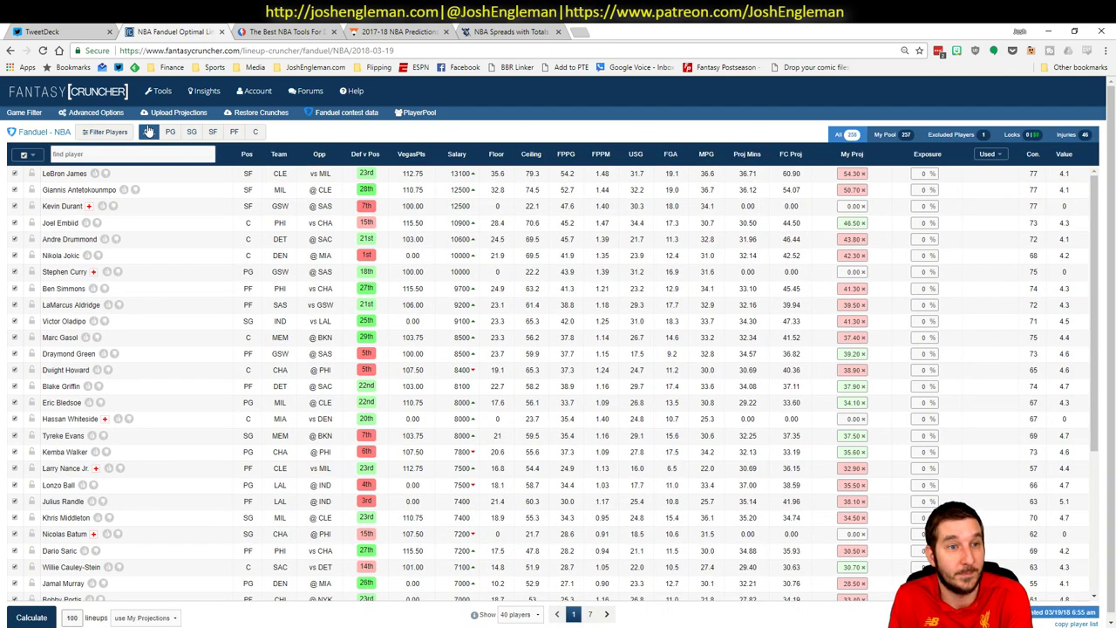
- Calculate 100 lineups from My Projections with randomness at 10% and a global exposure of 100% applied to all players
{"action": "left_click", "coordinate": [115, 115]}
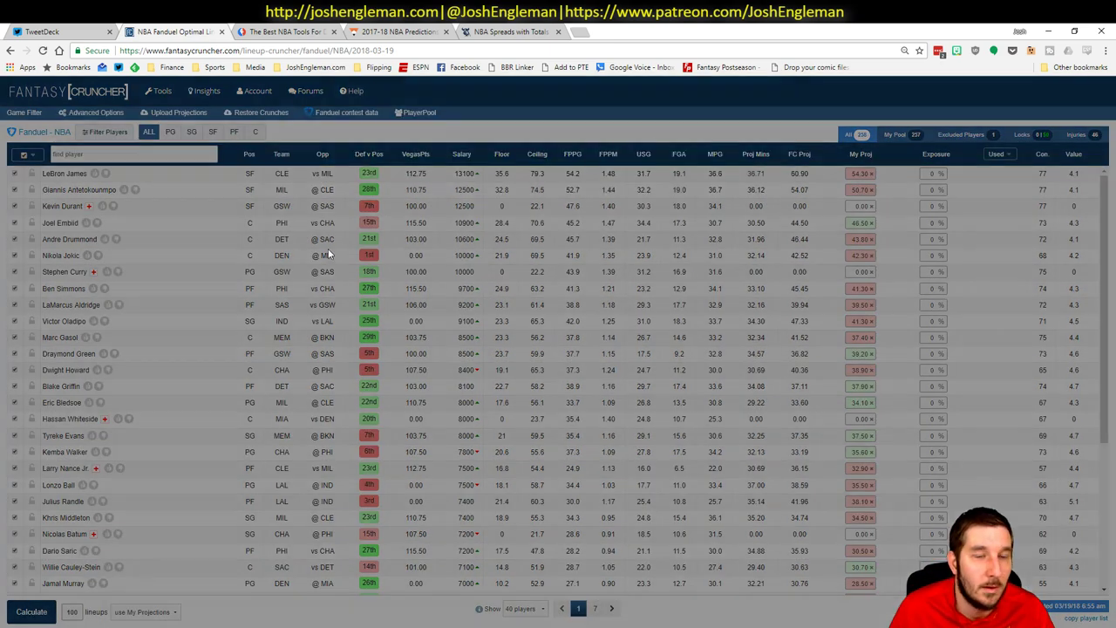
{"action": "left_click_drag", "start_coordinate": [372, 377], "coordinate": [382, 381]}
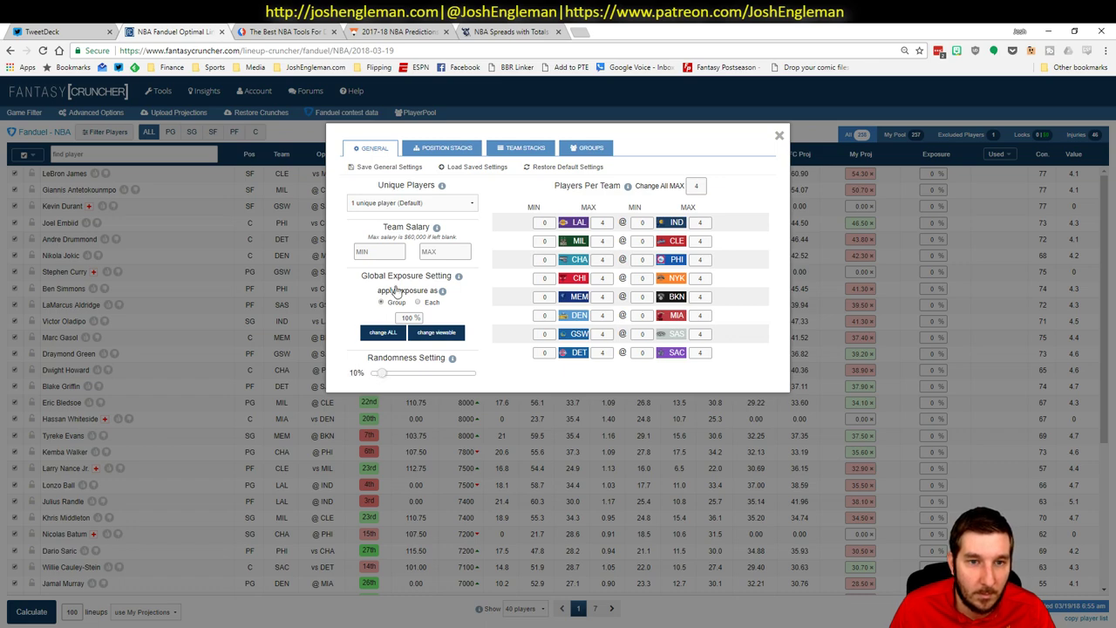
{"action": "left_click", "coordinate": [397, 334]}
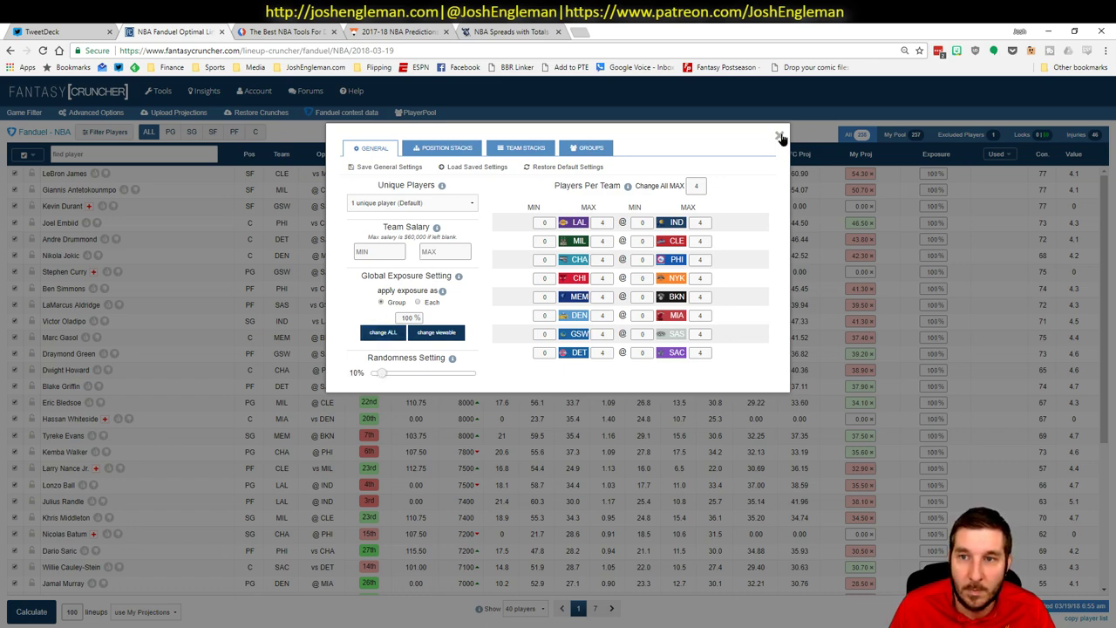
{"action": "left_click", "coordinate": [782, 138]}
{"action": "left_click", "coordinate": [31, 611]}
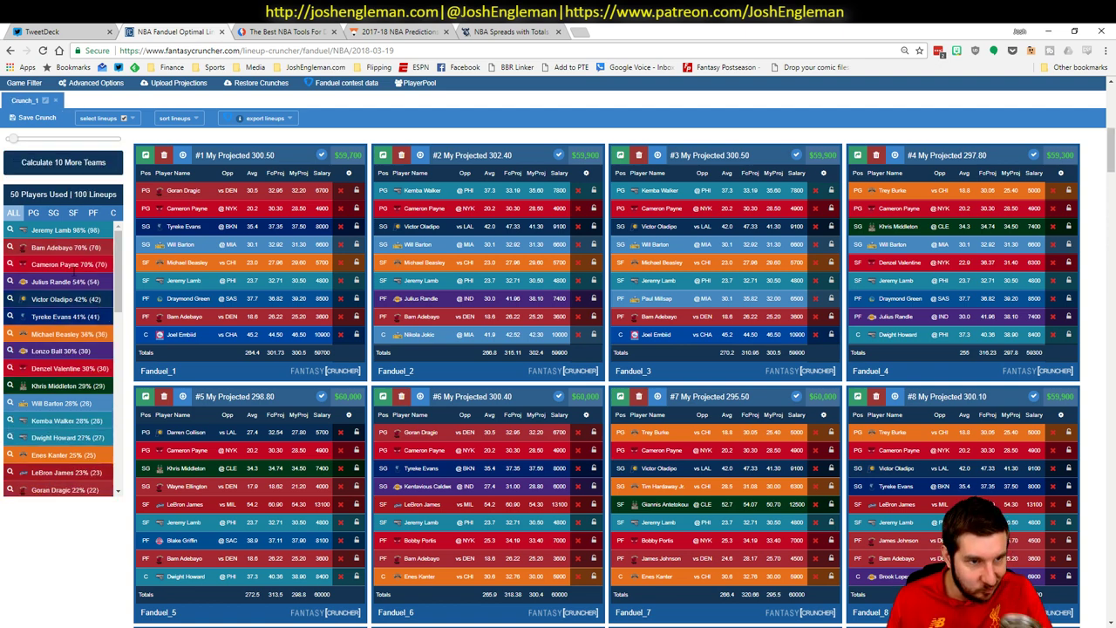
- Filter the calculated lineups to those containing Jeremy Lamb, Bam Adebayo and Cameron Payne
{"action": "left_click", "coordinate": [43, 230]}
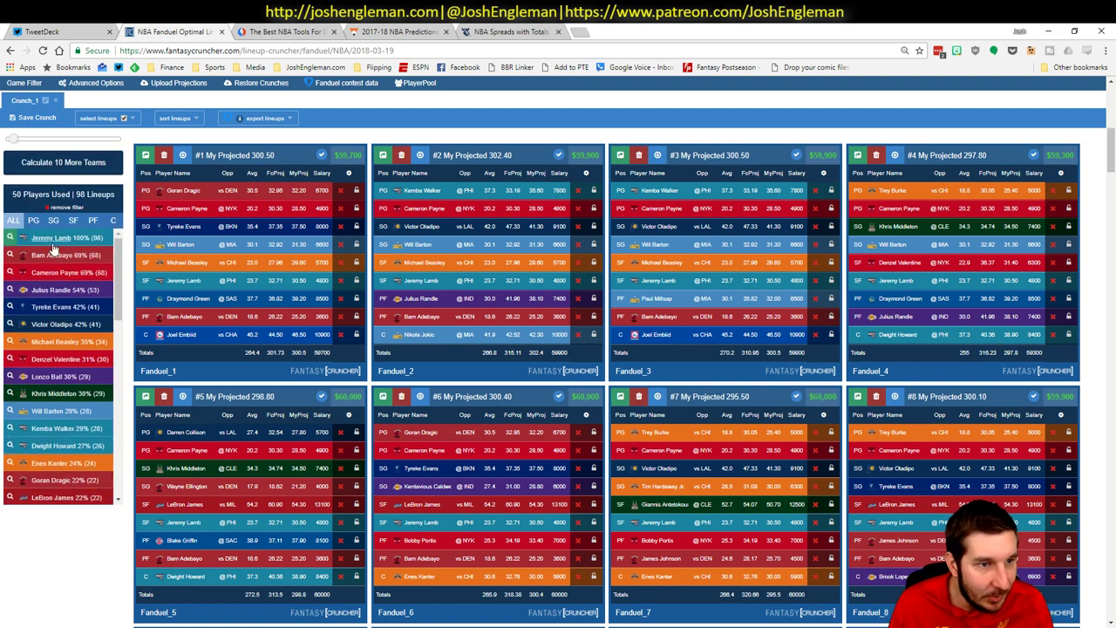
{"action": "left_click", "coordinate": [13, 256]}
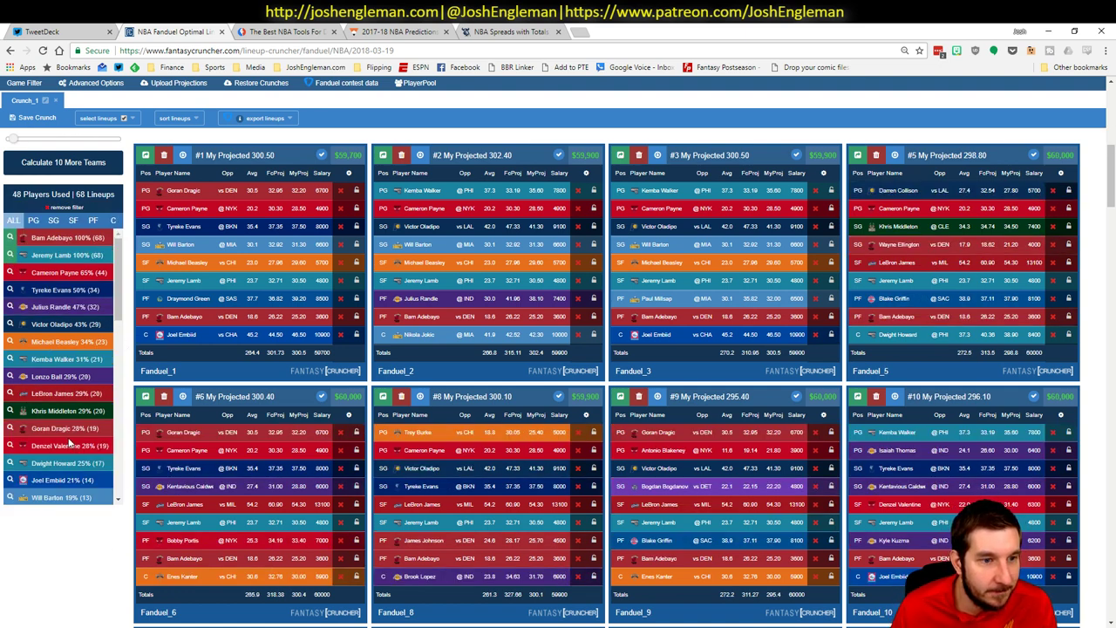
{"action": "key", "text": "alt+Tab"}
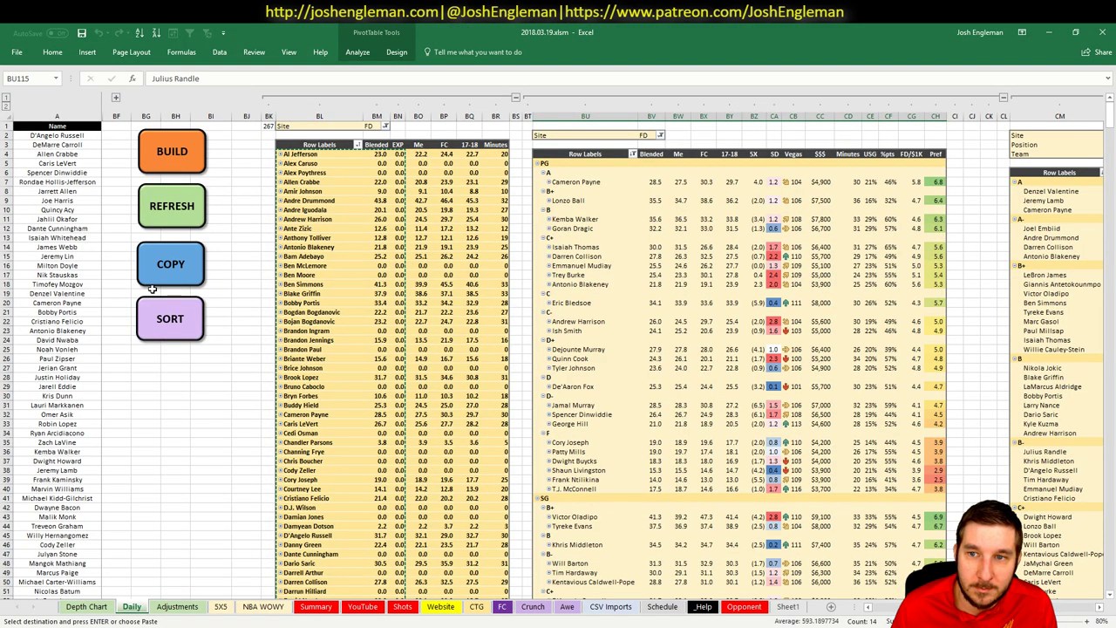
{"action": "key", "text": "alt+Tab"}
{"action": "left_click", "coordinate": [9, 274]}
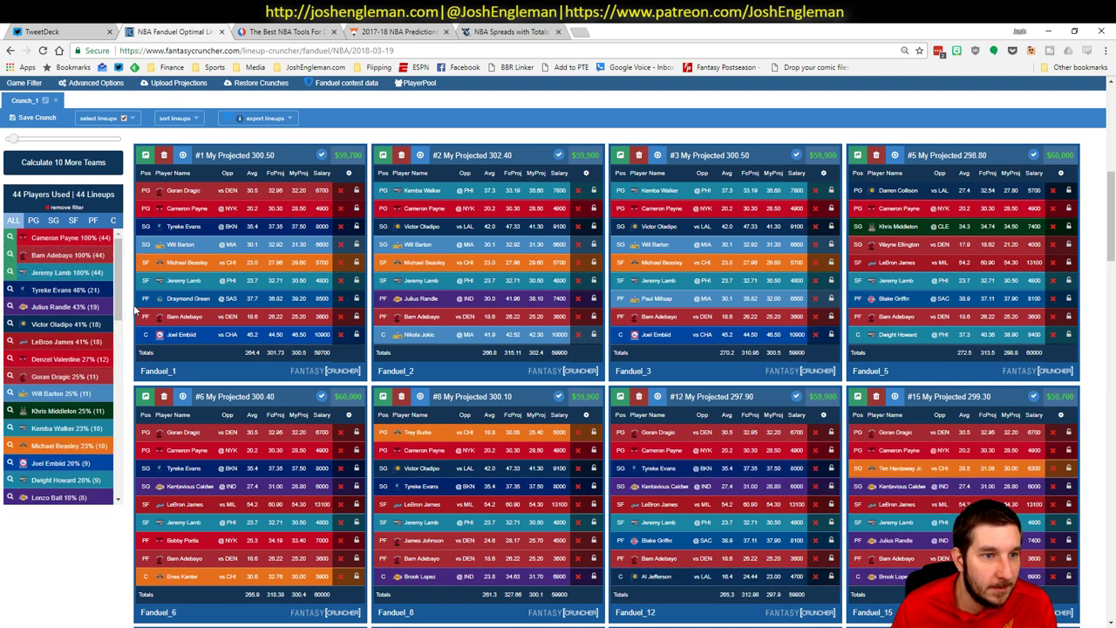
- Narrow the lineups further to those with small forward Giannis Antetokounmpo and sort them from highest to lowest projection
{"action": "left_click", "coordinate": [74, 223]}
{"action": "left_click", "coordinate": [94, 222]}
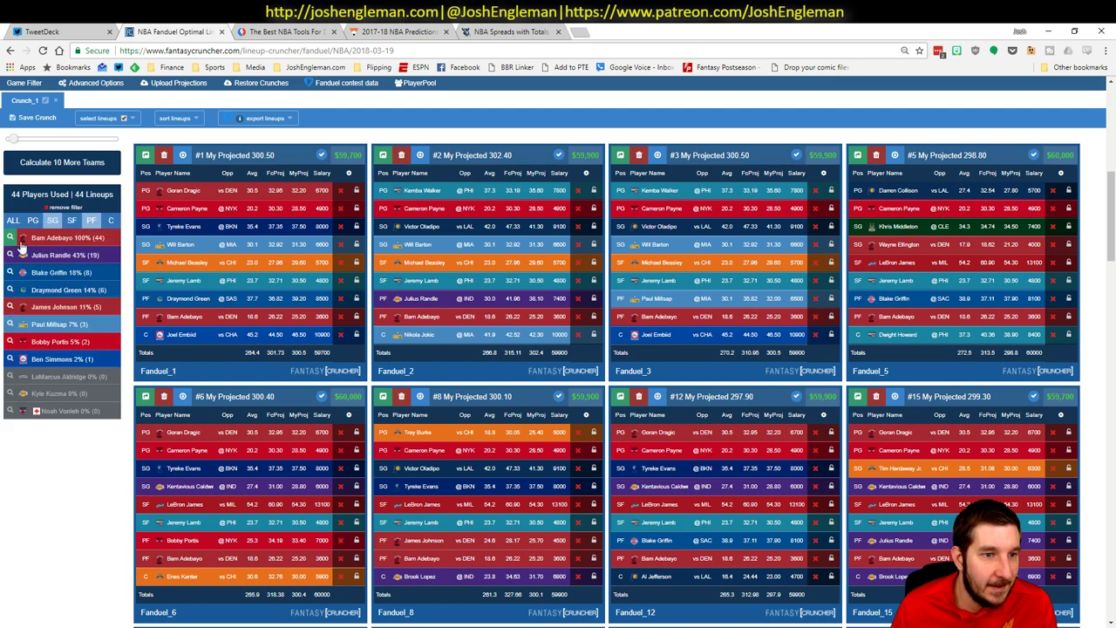
{"action": "left_click", "coordinate": [74, 222]}
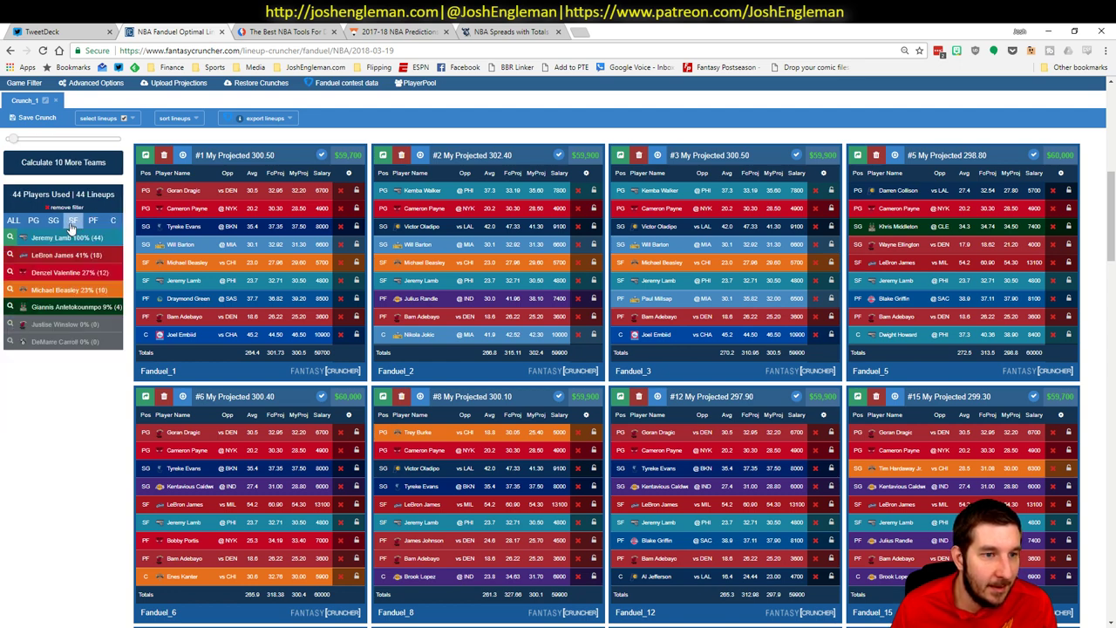
{"action": "left_click", "coordinate": [11, 307]}
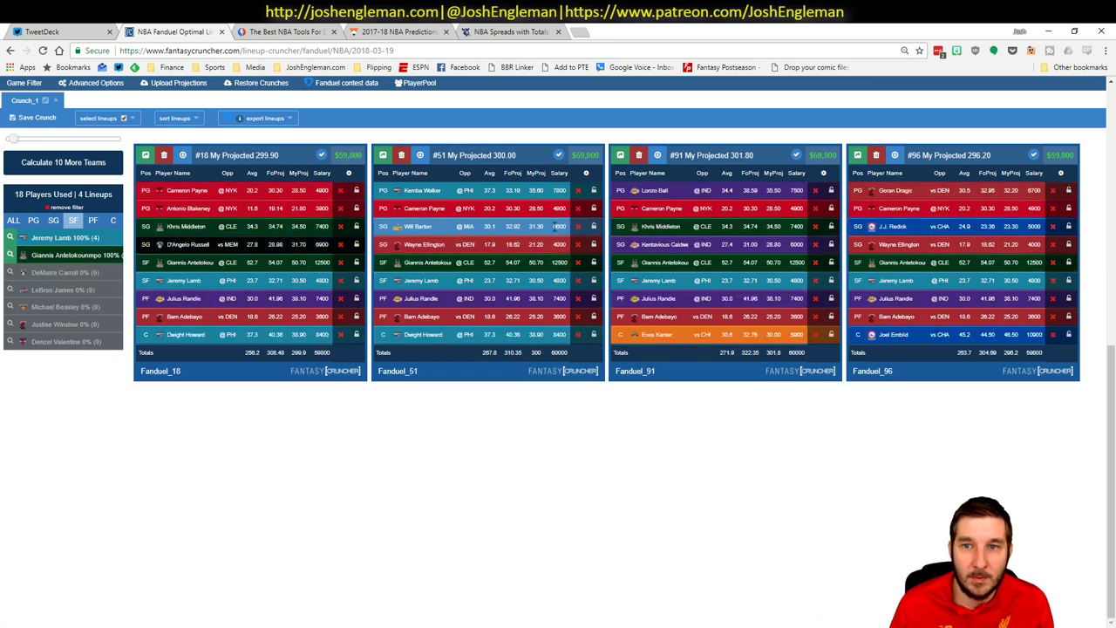
{"action": "left_click", "coordinate": [188, 118]}
{"action": "left_click", "coordinate": [219, 172]}
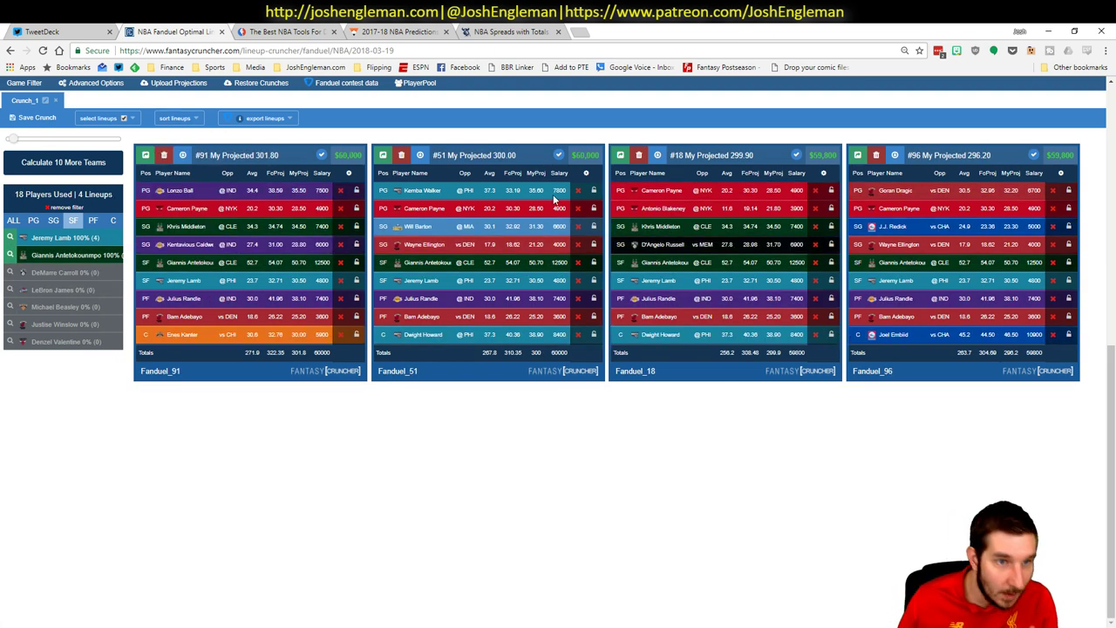